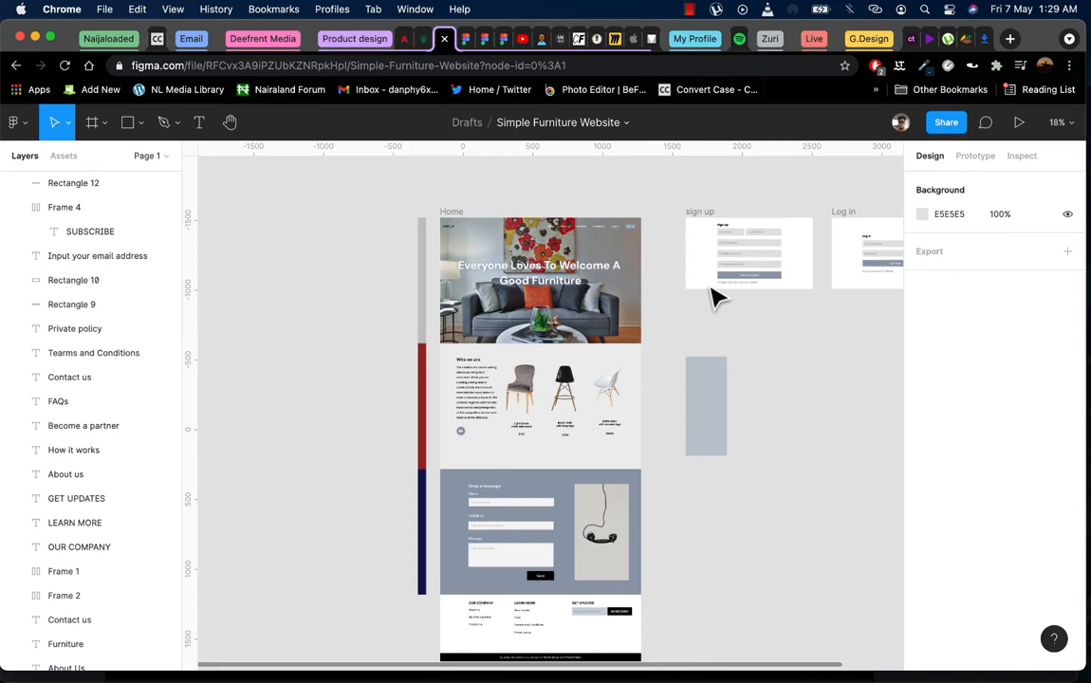
Look over the Home page's hero, chair and contact form sections, along with the sign up and Log in frames
{"action": "scroll", "coordinate": [626, 465], "scroll_direction": "down", "scroll_amount": 3}
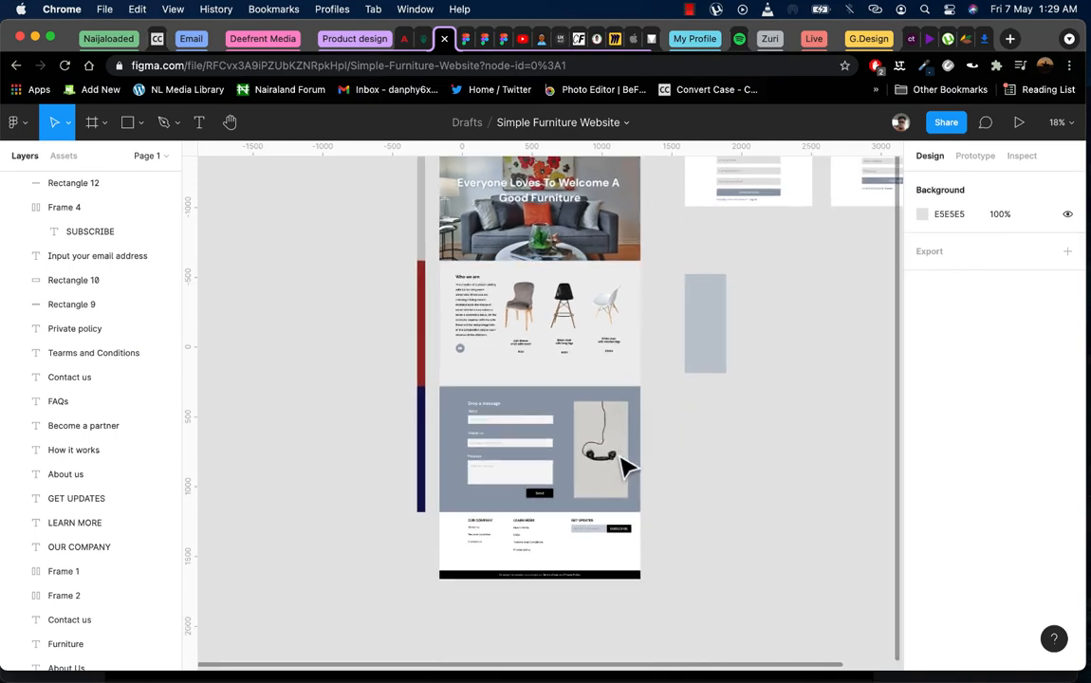
{"action": "scroll", "coordinate": [626, 465], "scroll_direction": "up", "scroll_amount": 10}
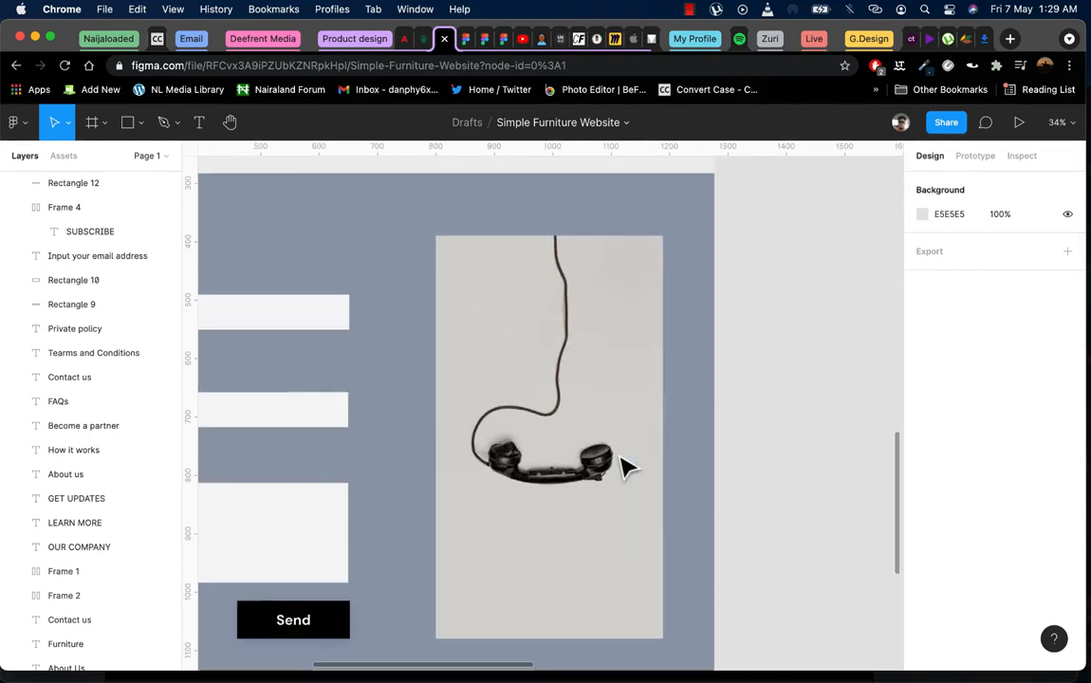
{"action": "scroll", "coordinate": [626, 465], "scroll_direction": "down", "scroll_amount": 5}
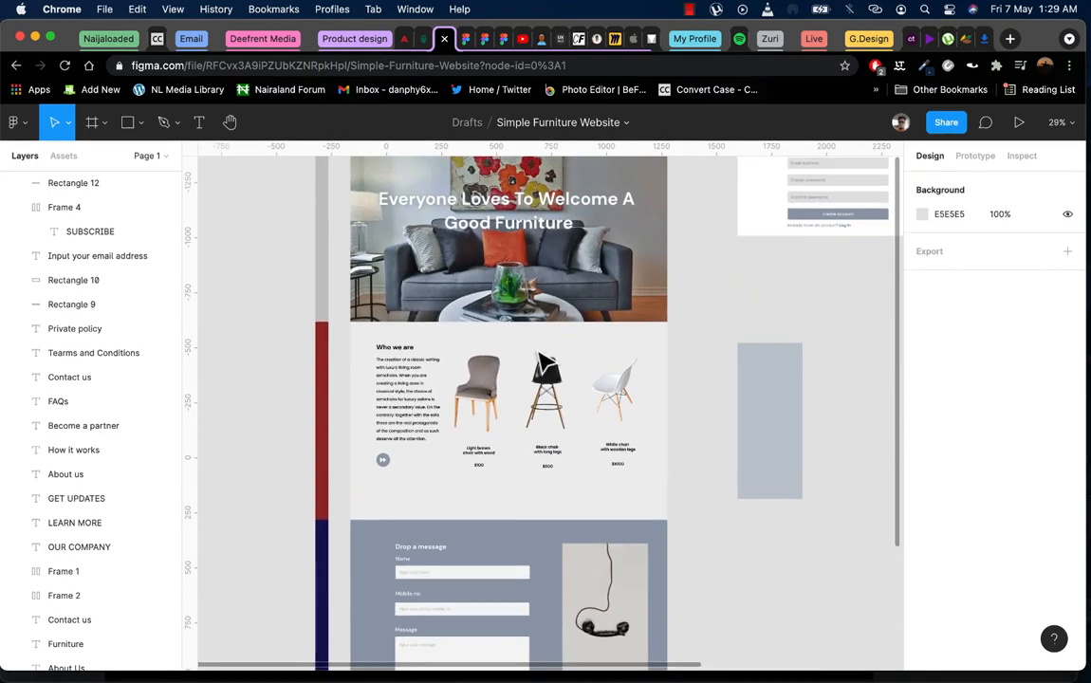
{"action": "scroll", "coordinate": [545, 436], "scroll_direction": "down", "scroll_amount": 3}
{"action": "scroll", "coordinate": [546, 438], "scroll_direction": "up", "scroll_amount": 5}
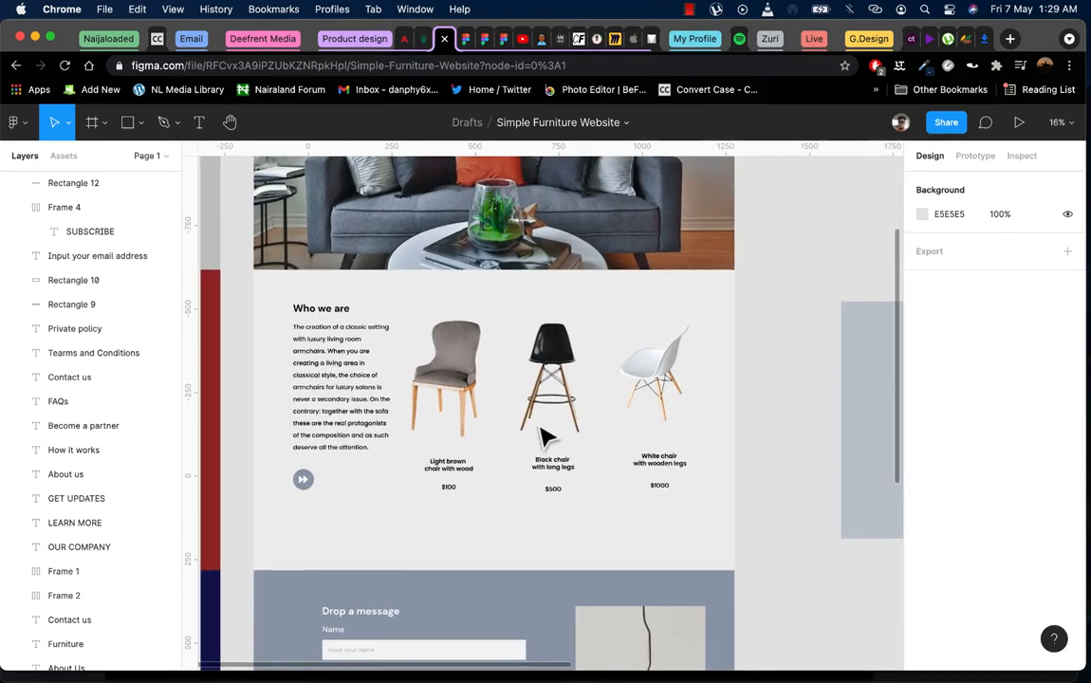
{"action": "scroll", "coordinate": [536, 484], "scroll_direction": "up", "scroll_amount": 3}
{"action": "scroll", "coordinate": [577, 321], "scroll_direction": "down", "scroll_amount": 4}
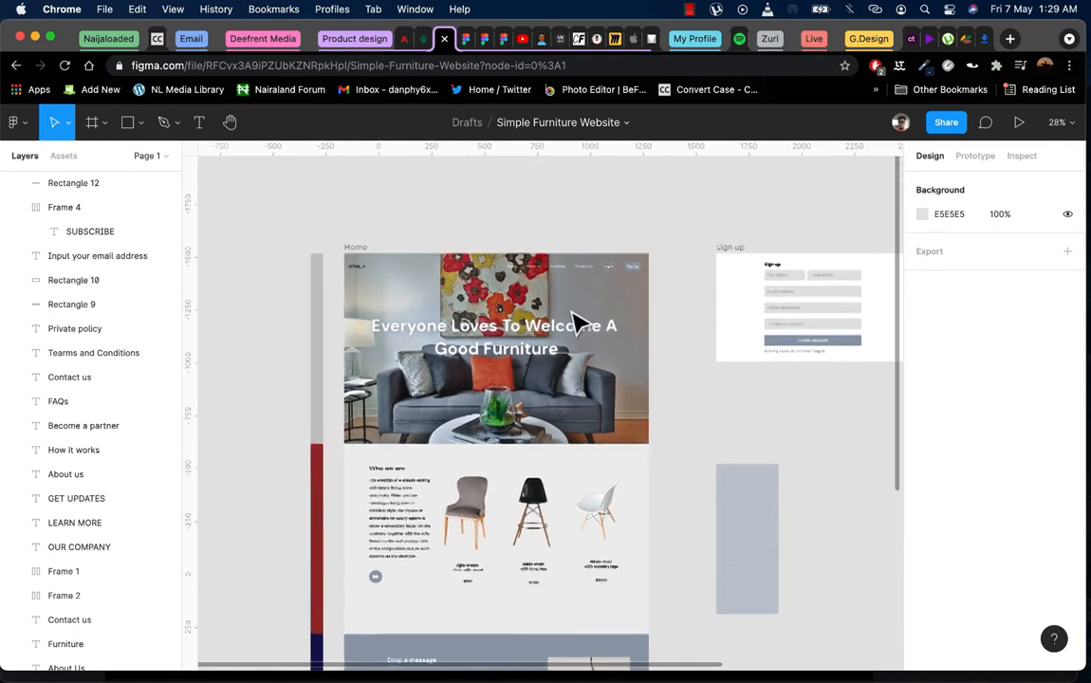
{"action": "scroll", "coordinate": [580, 322], "scroll_direction": "up", "scroll_amount": 1}
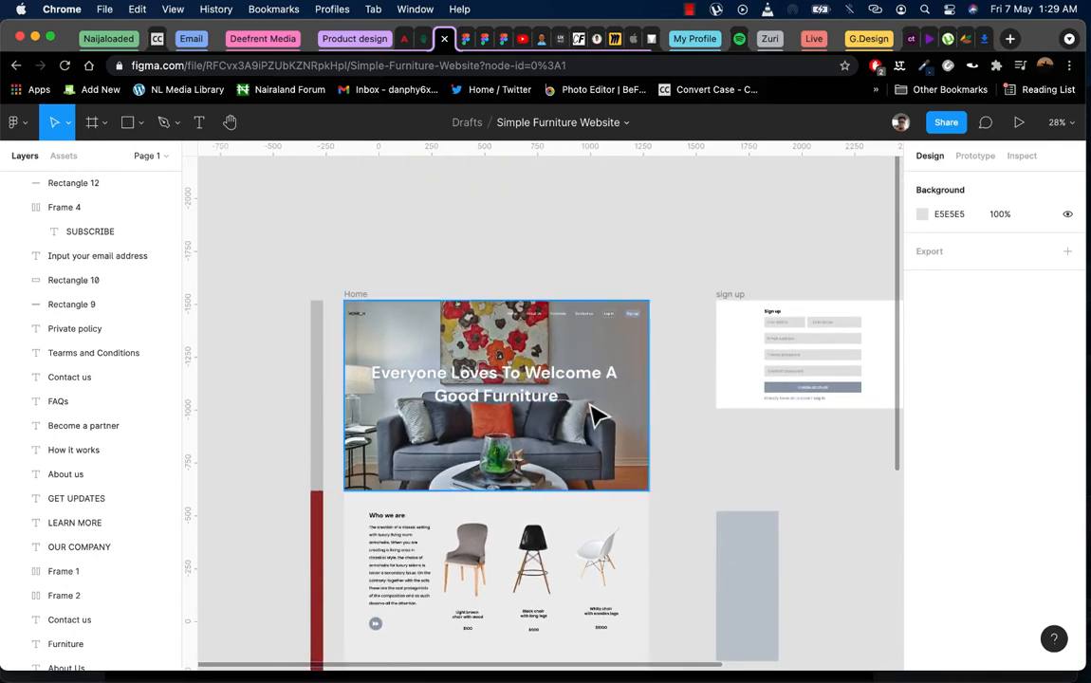
{"action": "scroll", "coordinate": [593, 415], "scroll_direction": "down", "scroll_amount": 3}
{"action": "scroll", "coordinate": [592, 389], "scroll_direction": "right", "scroll_amount": 3}
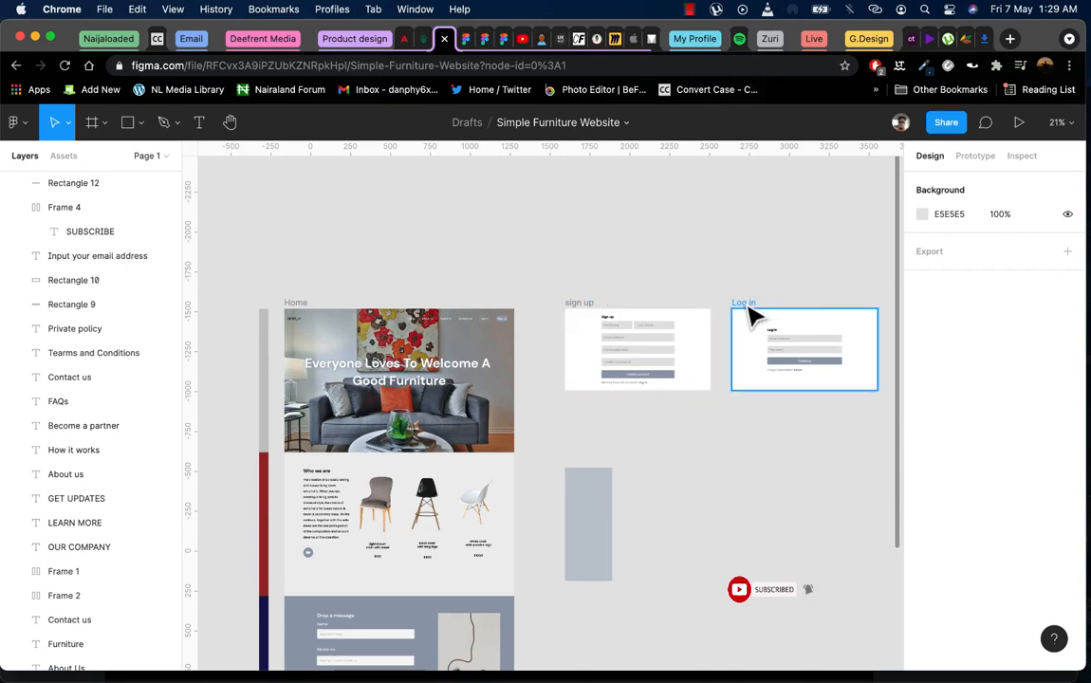
{"action": "scroll", "coordinate": [479, 373], "scroll_direction": "up", "scroll_amount": 5}
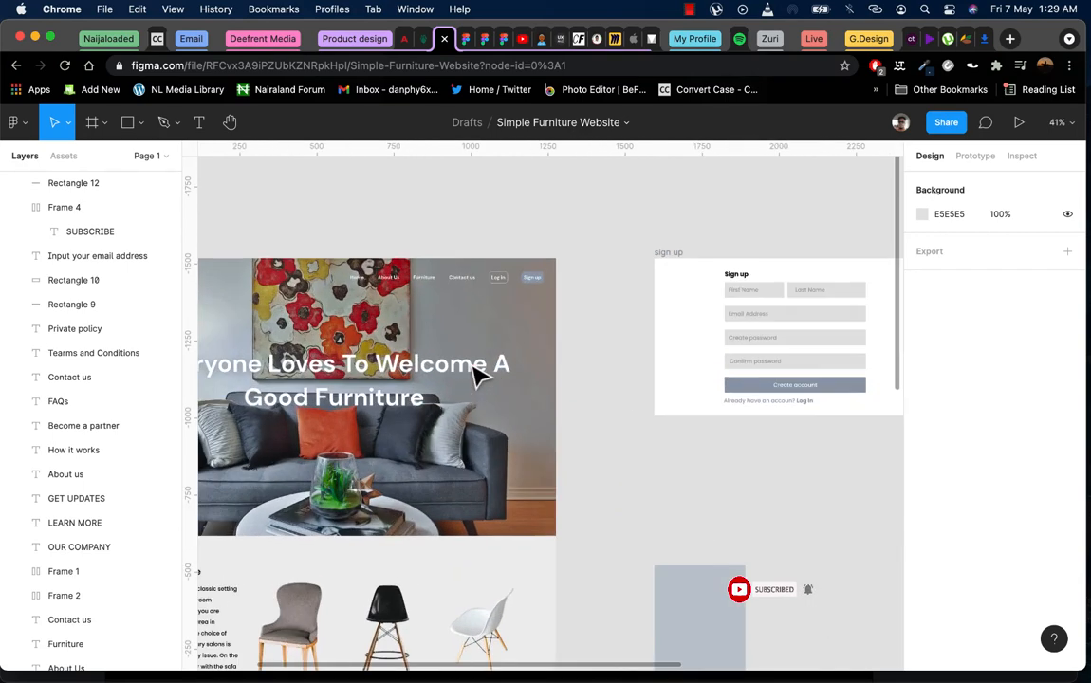
{"action": "scroll", "coordinate": [479, 374], "scroll_direction": "down", "scroll_amount": 5}
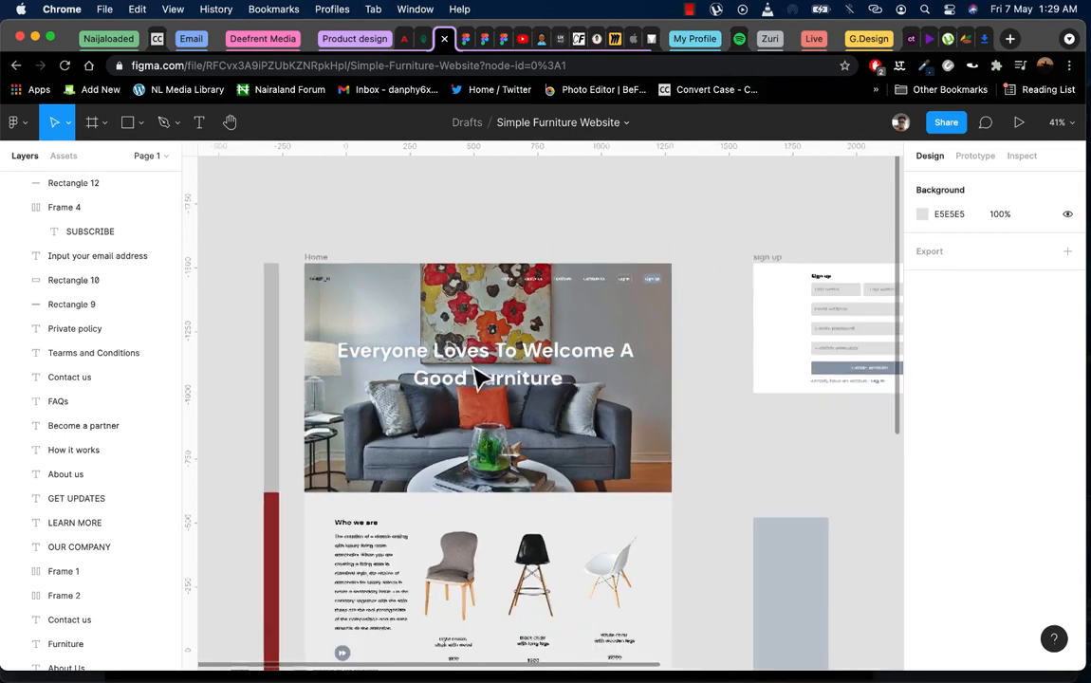
{"action": "scroll", "coordinate": [482, 376], "scroll_direction": "up", "scroll_amount": 1}
{"action": "scroll", "coordinate": [479, 374], "scroll_direction": "up", "scroll_amount": 6}
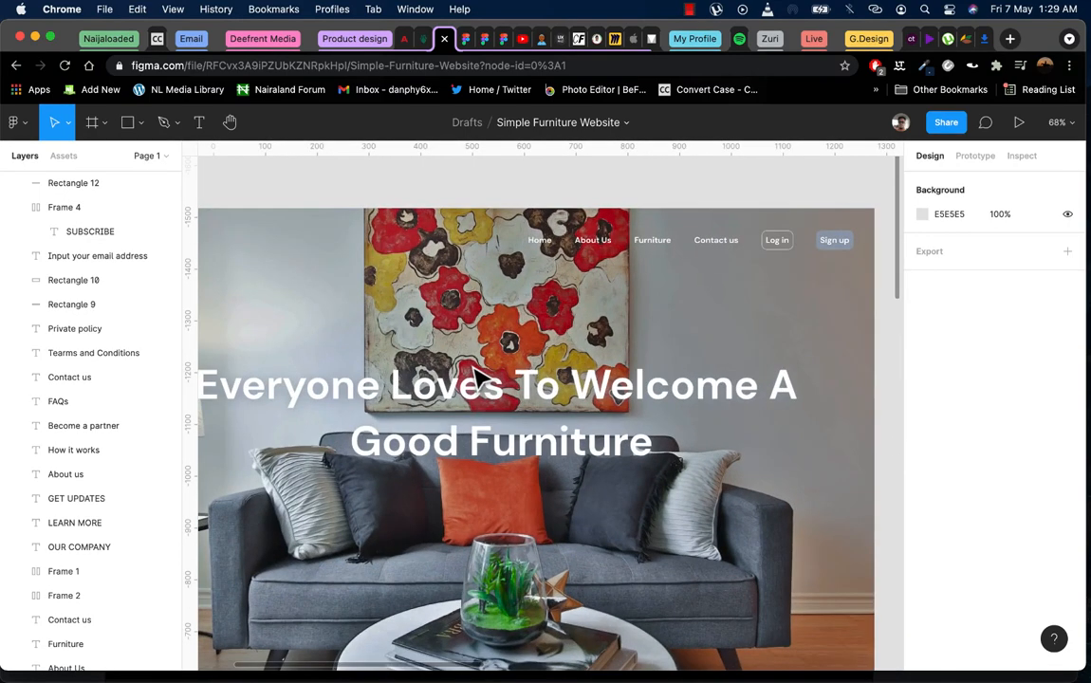
{"action": "scroll", "coordinate": [479, 374], "scroll_direction": "down", "scroll_amount": 4}
{"action": "scroll", "coordinate": [813, 399], "scroll_direction": "right", "scroll_amount": 5}
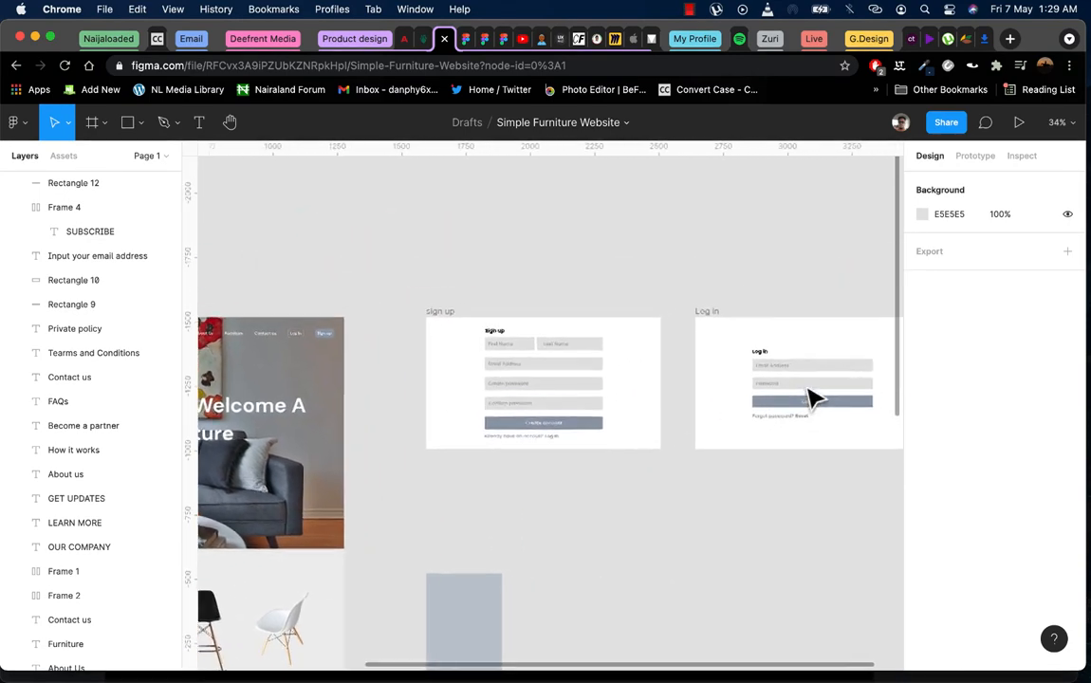
{"action": "scroll", "coordinate": [584, 453], "scroll_direction": "left", "scroll_amount": 5}
{"action": "scroll", "coordinate": [590, 454], "scroll_direction": "up", "scroll_amount": 1}
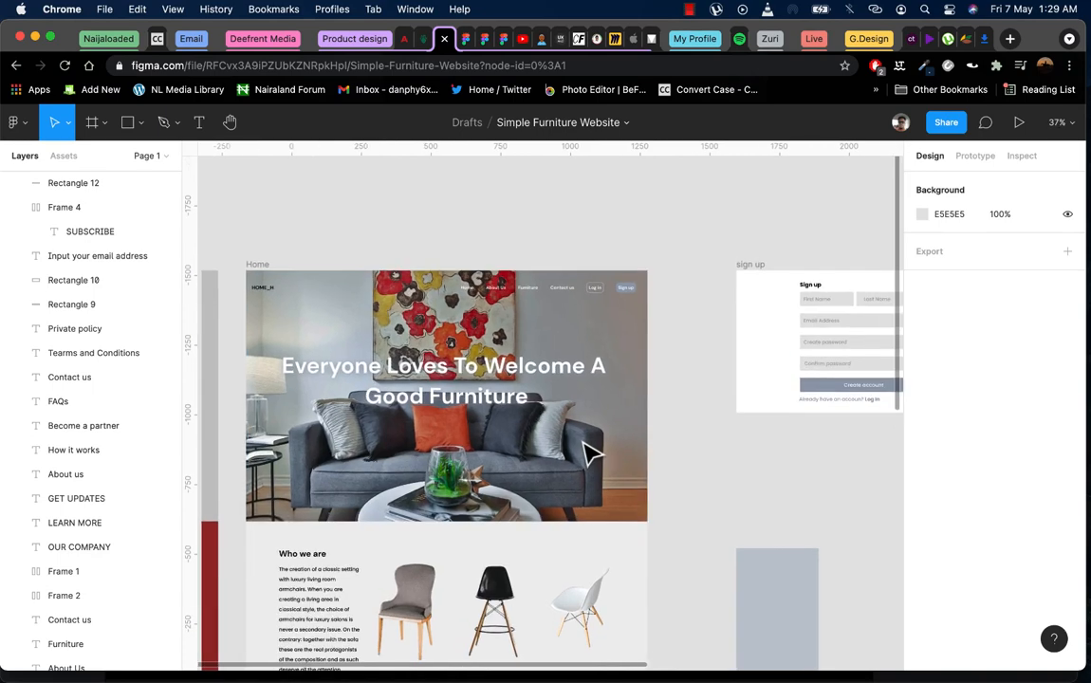
{"action": "scroll", "coordinate": [621, 472], "scroll_direction": "left", "scroll_amount": 2}
{"action": "scroll", "coordinate": [622, 474], "scroll_direction": "down", "scroll_amount": 1}
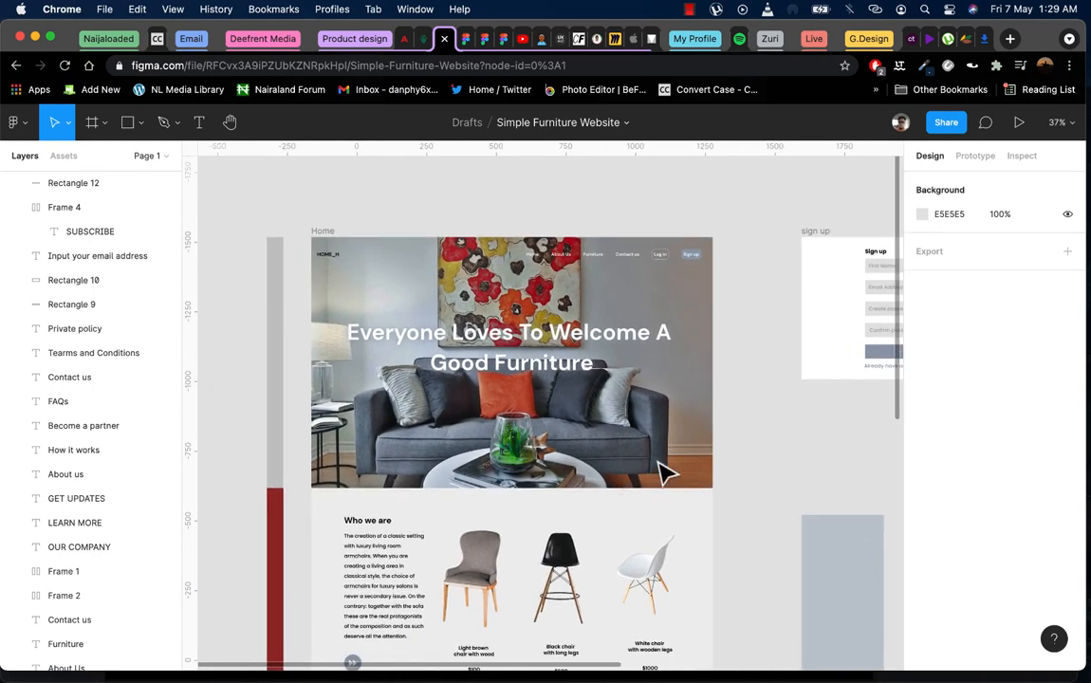
Examine the form fields in the sign up frame and the neighbouring Log in frame
{"action": "scroll", "coordinate": [693, 464], "scroll_direction": "right", "scroll_amount": 3}
{"action": "scroll", "coordinate": [655, 410], "scroll_direction": "up", "scroll_amount": 6}
{"action": "scroll", "coordinate": [658, 410], "scroll_direction": "up", "scroll_amount": 3}
{"action": "scroll", "coordinate": [657, 410], "scroll_direction": "right", "scroll_amount": 3}
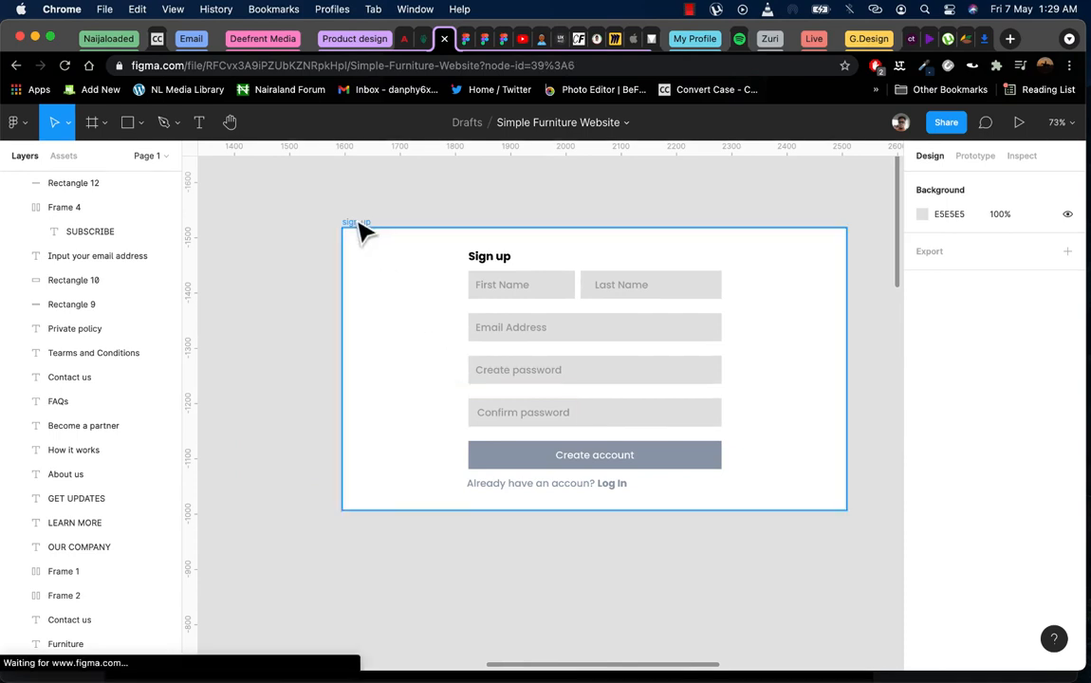
{"action": "left_click", "coordinate": [360, 224]}
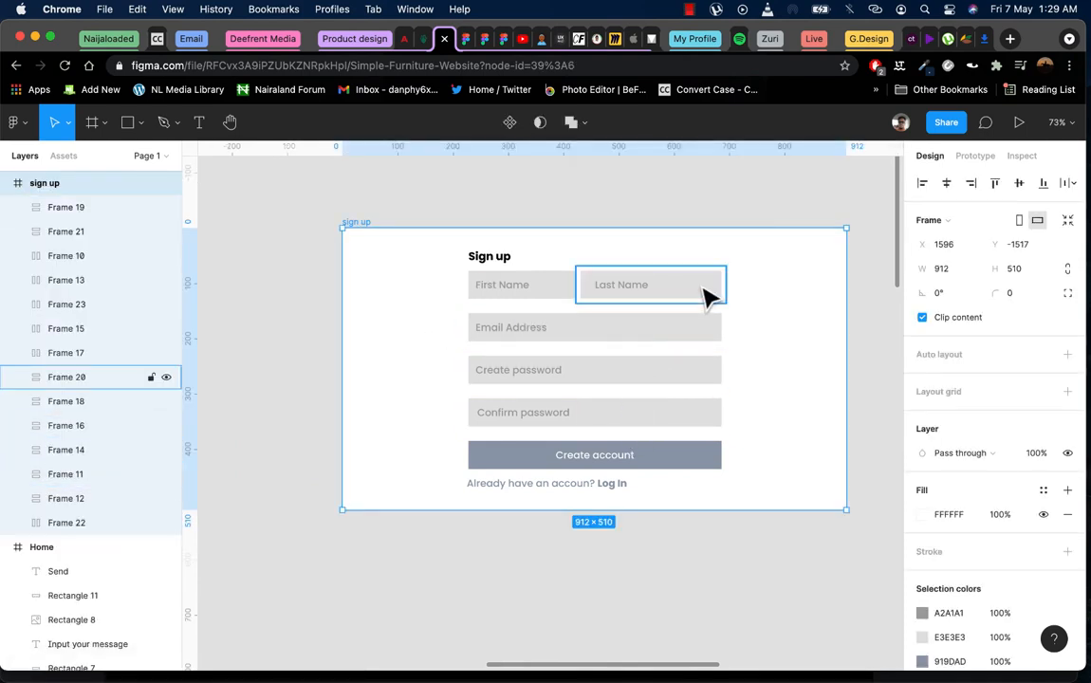
{"action": "scroll", "coordinate": [596, 382], "scroll_direction": "down", "scroll_amount": 5}
{"action": "scroll", "coordinate": [588, 383], "scroll_direction": "right", "scroll_amount": 5}
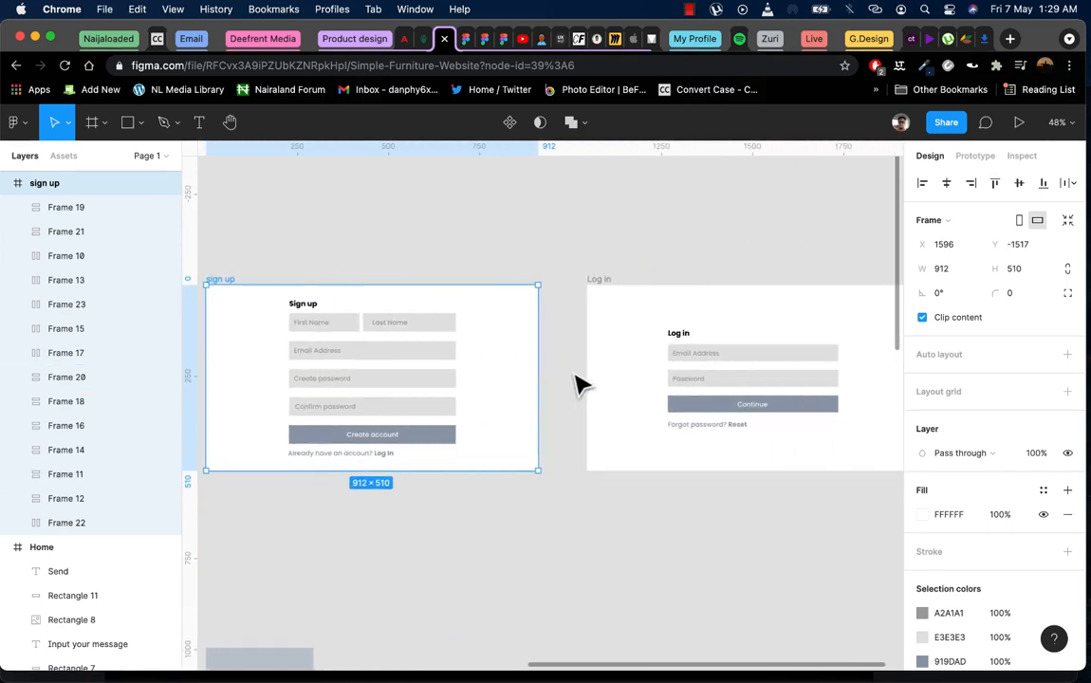
{"action": "scroll", "coordinate": [575, 375], "scroll_direction": "right", "scroll_amount": 1}
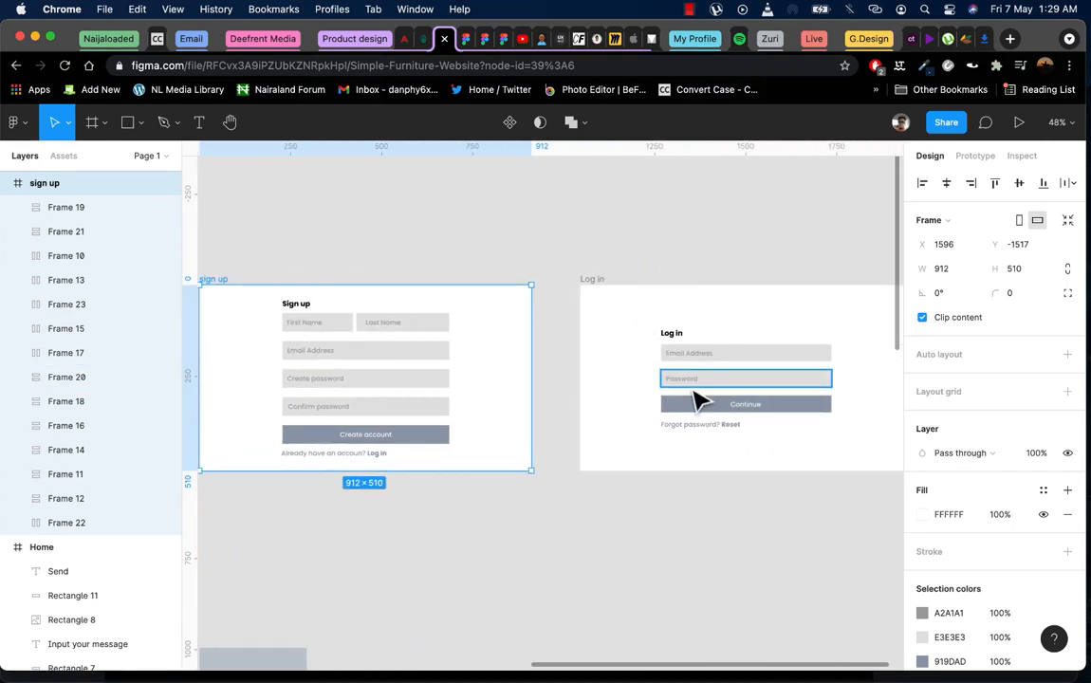
{"action": "scroll", "coordinate": [695, 398], "scroll_direction": "down", "scroll_amount": 3}
Darken the hero photo of the Home frame by lowering the exposure of its image fill
{"action": "scroll", "coordinate": [699, 397], "scroll_direction": "left", "scroll_amount": 2}
{"action": "scroll", "coordinate": [617, 391], "scroll_direction": "left", "scroll_amount": 4}
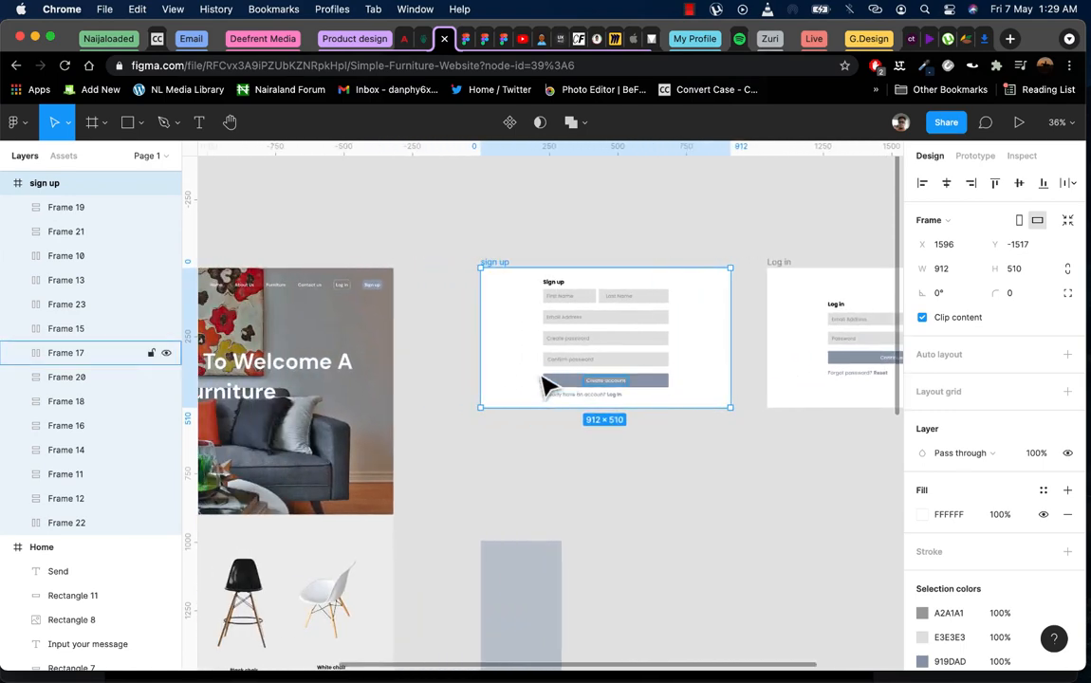
{"action": "scroll", "coordinate": [558, 366], "scroll_direction": "left", "scroll_amount": 5}
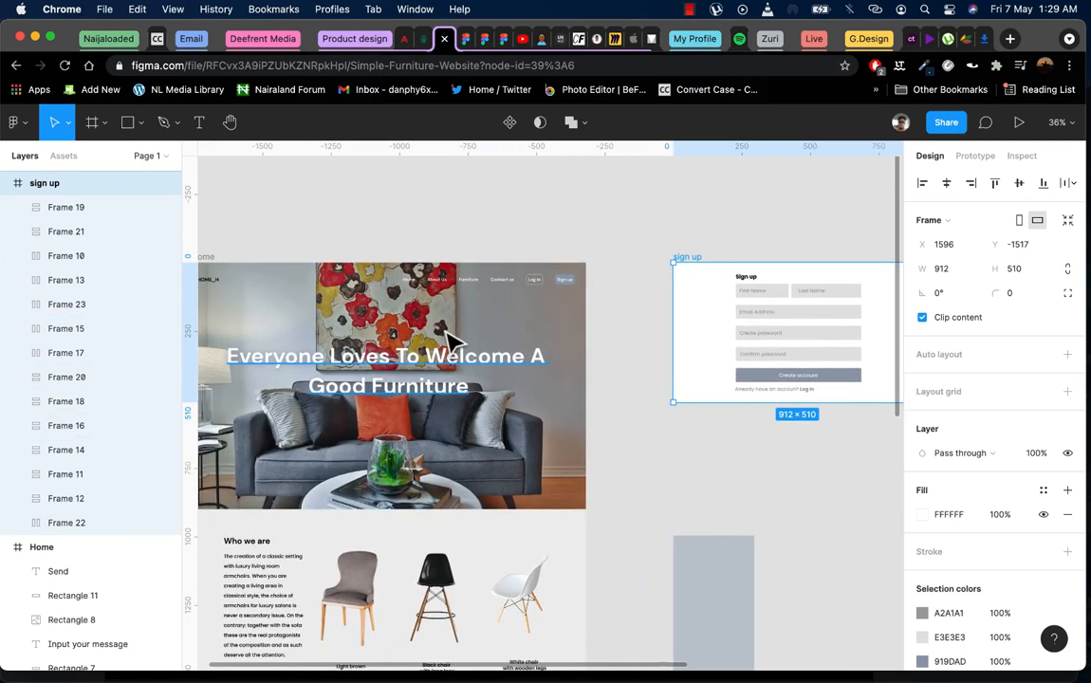
{"action": "left_click", "coordinate": [333, 327]}
{"action": "scroll", "coordinate": [353, 317], "scroll_direction": "left", "scroll_amount": 4}
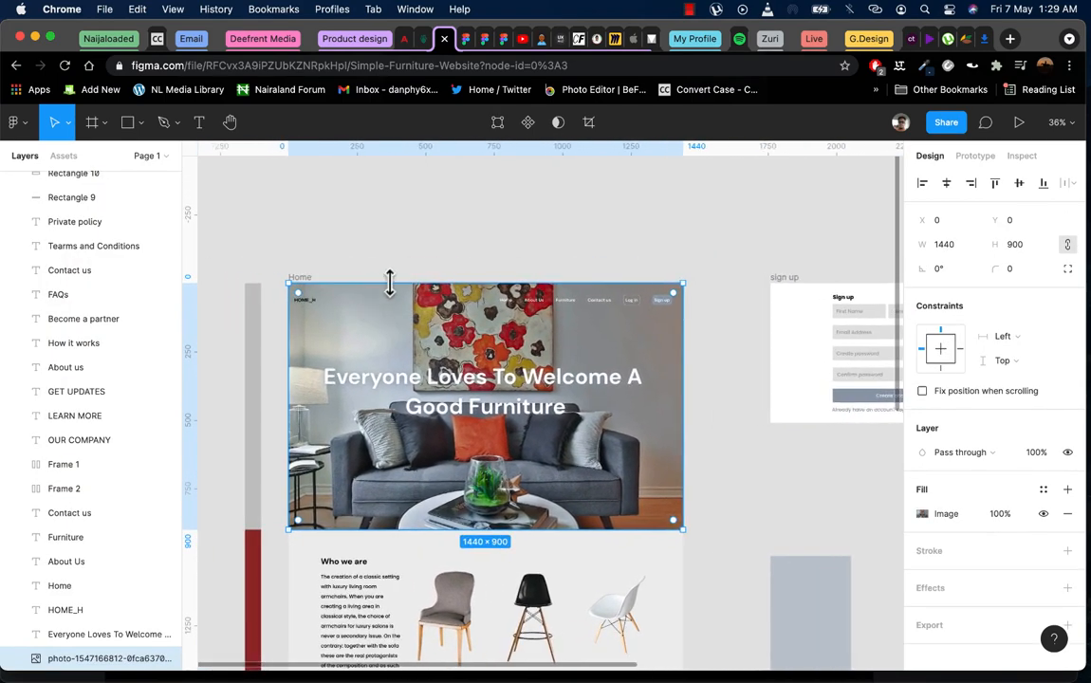
{"action": "scroll", "coordinate": [470, 351], "scroll_direction": "down", "scroll_amount": 2}
{"action": "scroll", "coordinate": [467, 353], "scroll_direction": "up", "scroll_amount": 3}
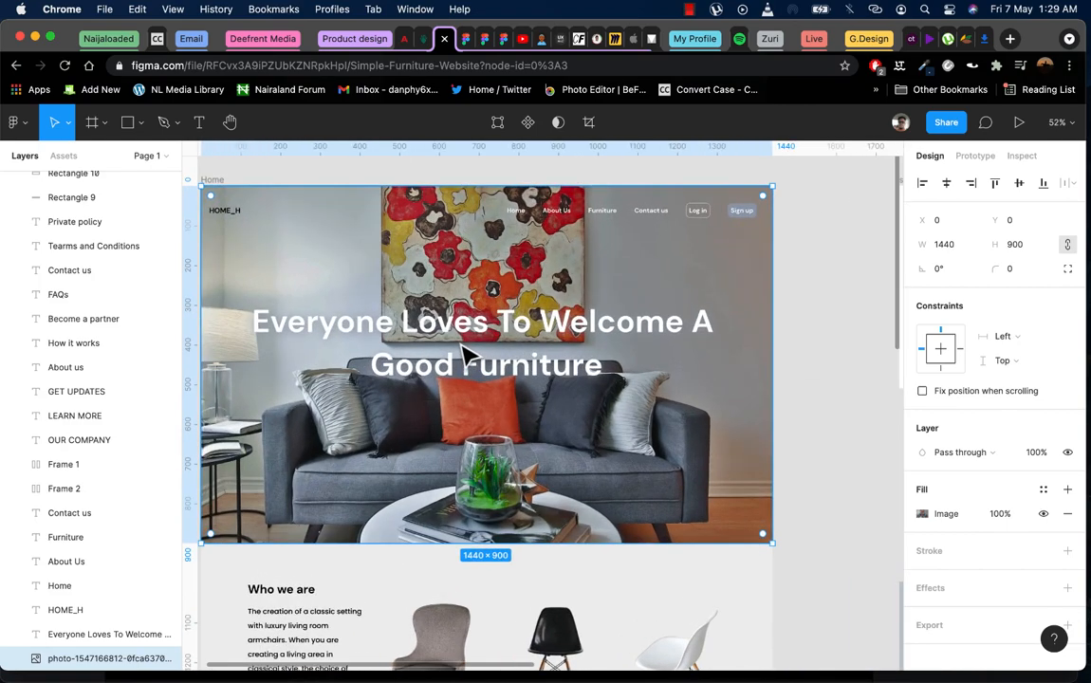
{"action": "scroll", "coordinate": [465, 353], "scroll_direction": "down", "scroll_amount": 3}
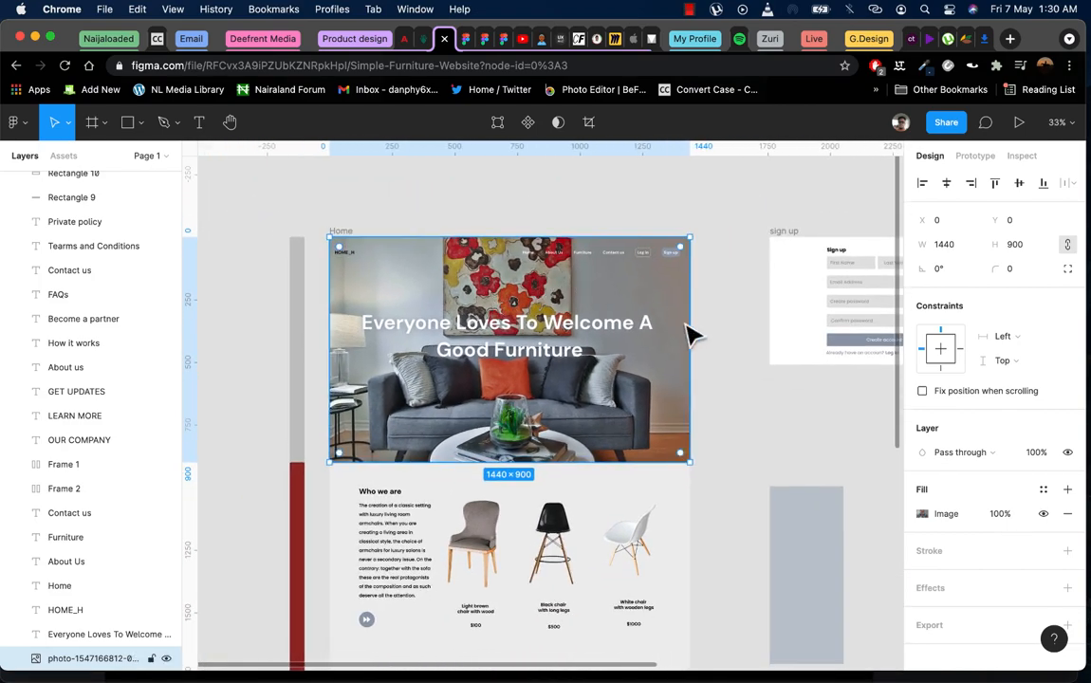
{"action": "double_click", "coordinate": [572, 303]}
{"action": "left_click_drag", "start_coordinate": [849, 490], "coordinate": [829, 492]}
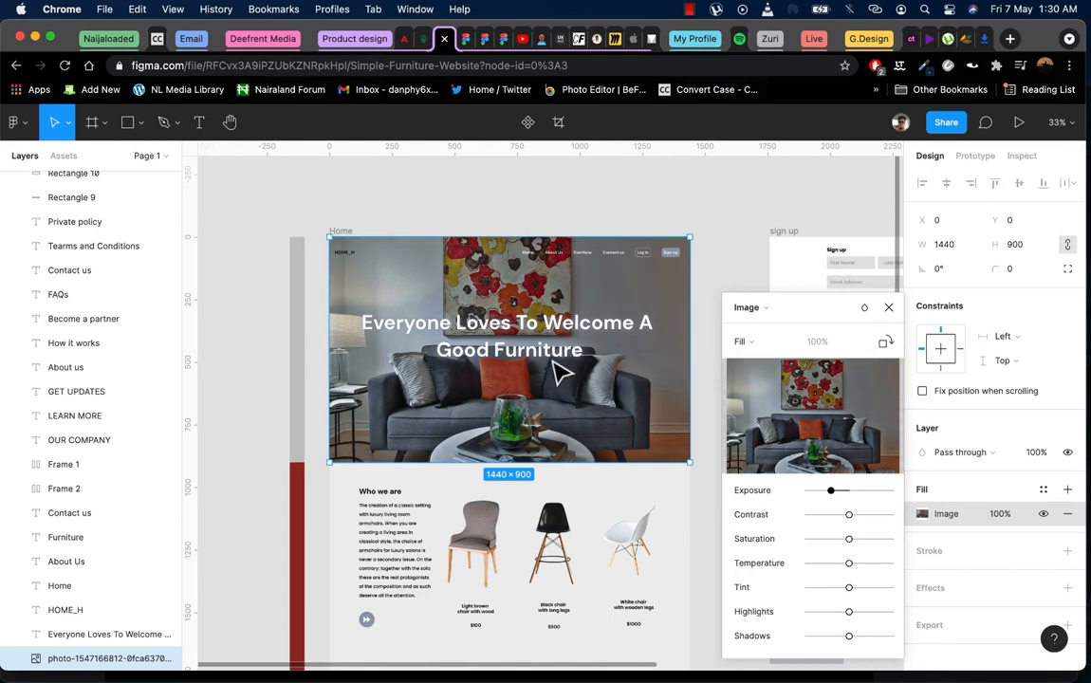
{"action": "key", "text": "Escape"}
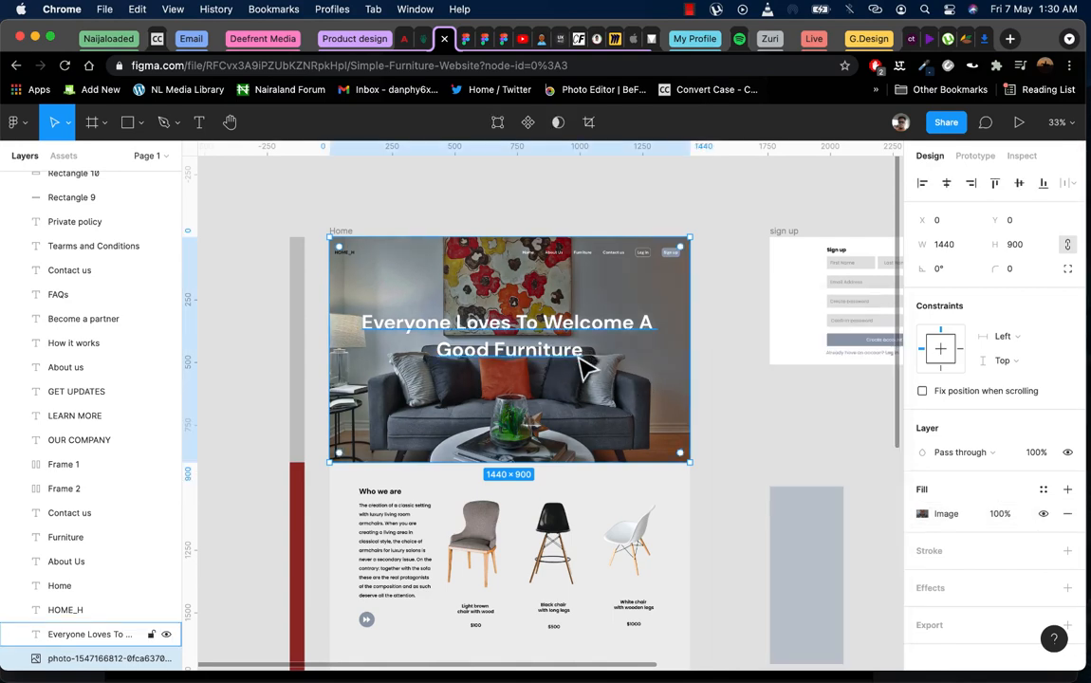
Move the hero heading down to about Y 344, keeping it horizontally centred on the photo
{"action": "scroll", "coordinate": [586, 367], "scroll_direction": "up", "scroll_amount": 3}
{"action": "scroll", "coordinate": [586, 367], "scroll_direction": "down", "scroll_amount": 5}
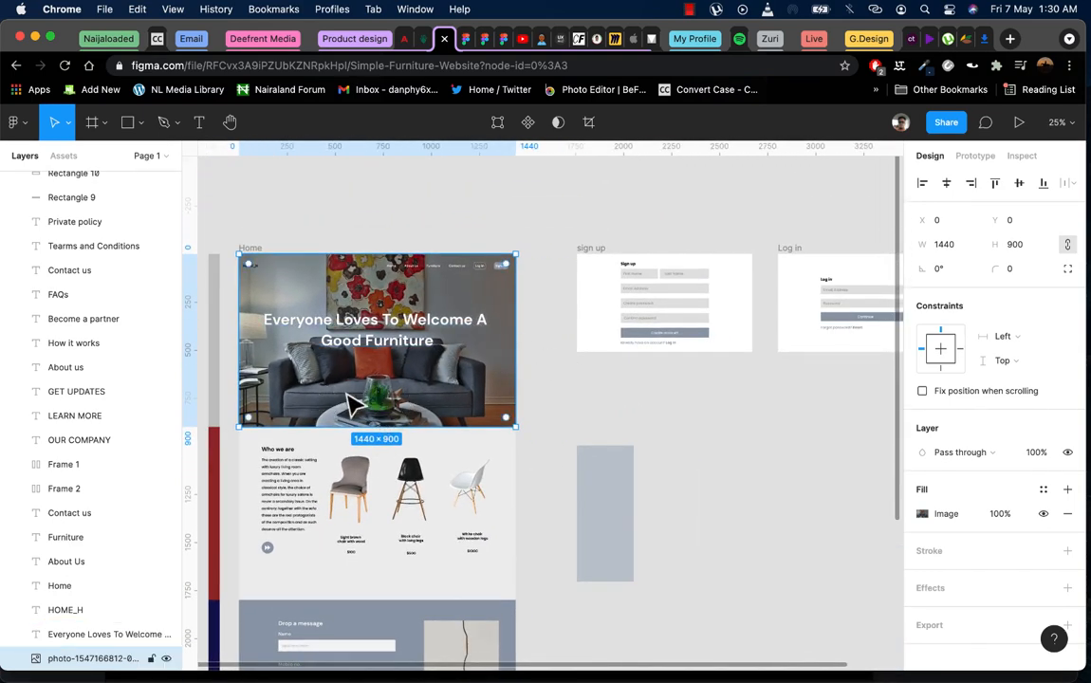
{"action": "left_click_drag", "start_coordinate": [365, 350], "coordinate": [375, 355]}
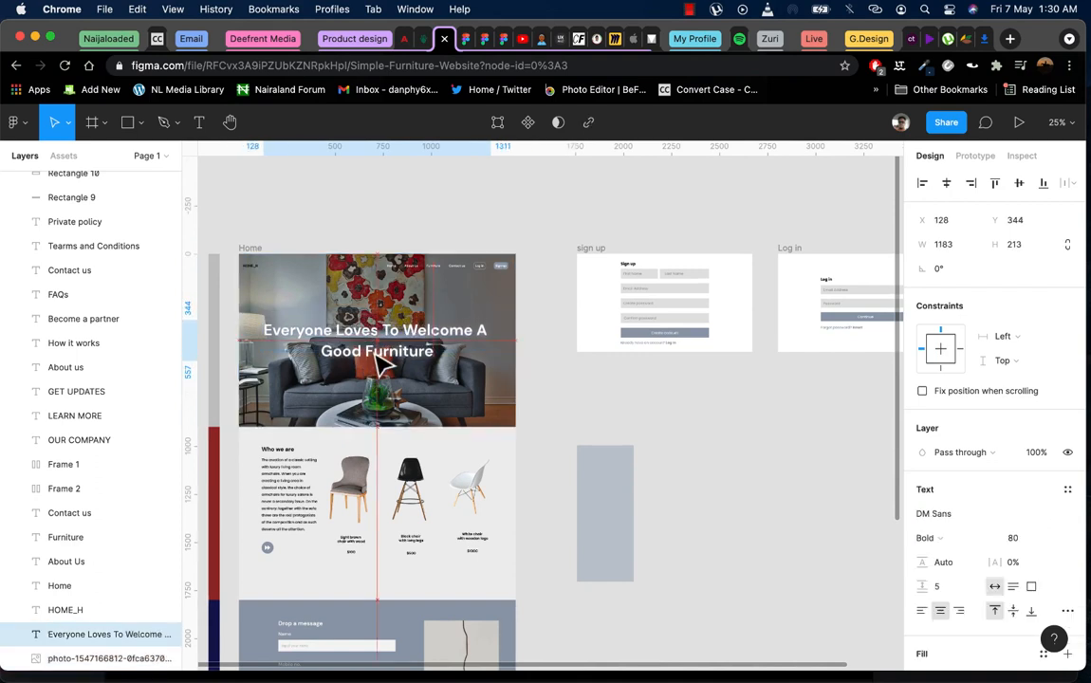
{"action": "left_click", "coordinate": [349, 289]}
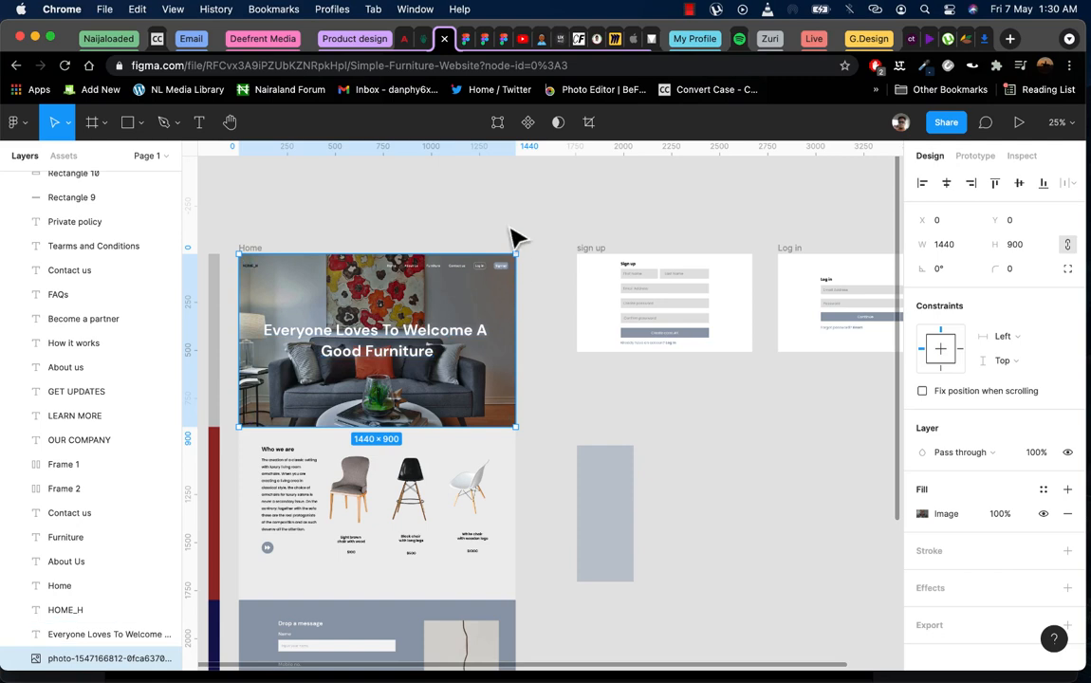
Close the Figma browser tab right after the current furniture website file
{"action": "right_click", "coordinate": [466, 46]}
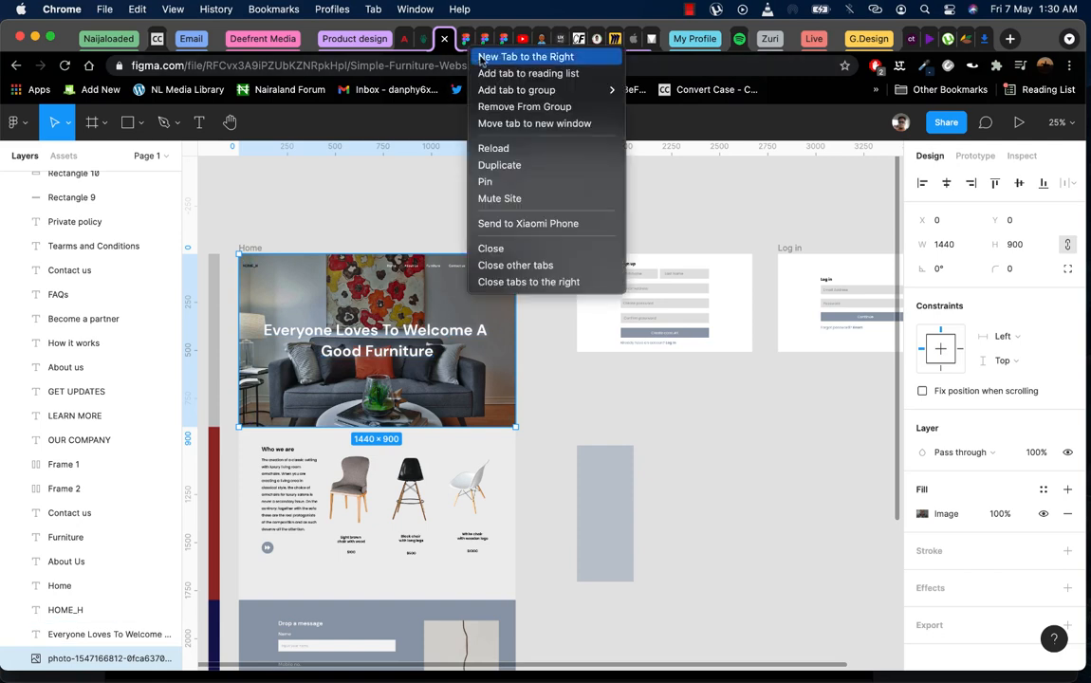
{"action": "left_click", "coordinate": [513, 249]}
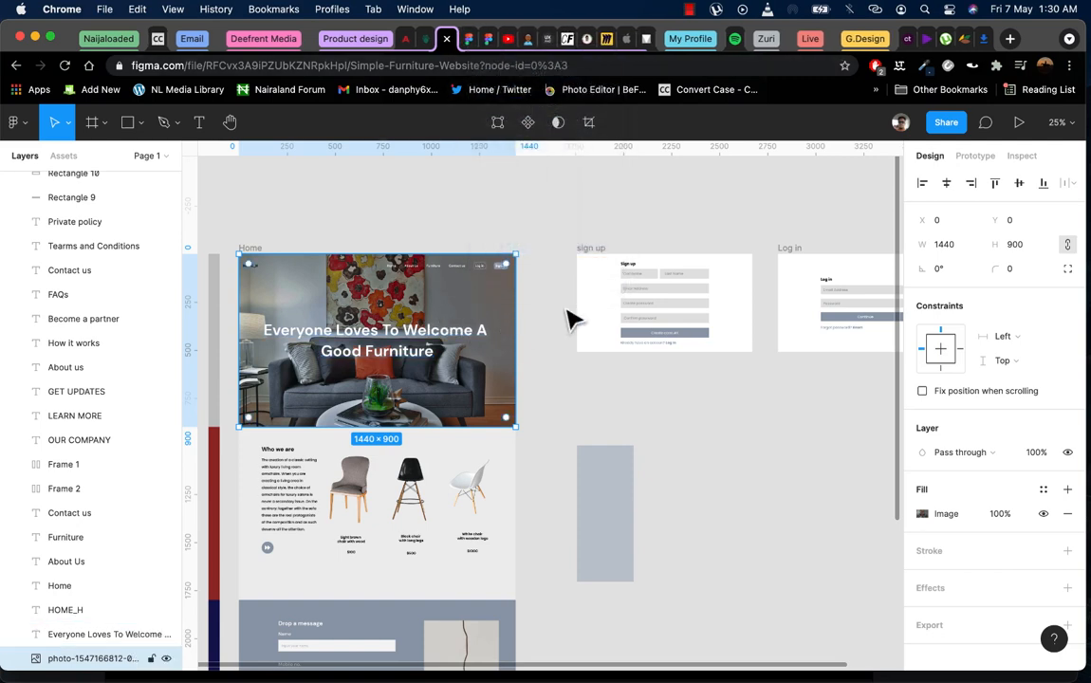
Add an on-click prototype interaction to the About Us navigation text that scrolls to Frame 3, the Who we are section
{"action": "scroll", "coordinate": [427, 342], "scroll_direction": "down", "scroll_amount": 2}
{"action": "scroll", "coordinate": [429, 342], "scroll_direction": "down", "scroll_amount": 1}
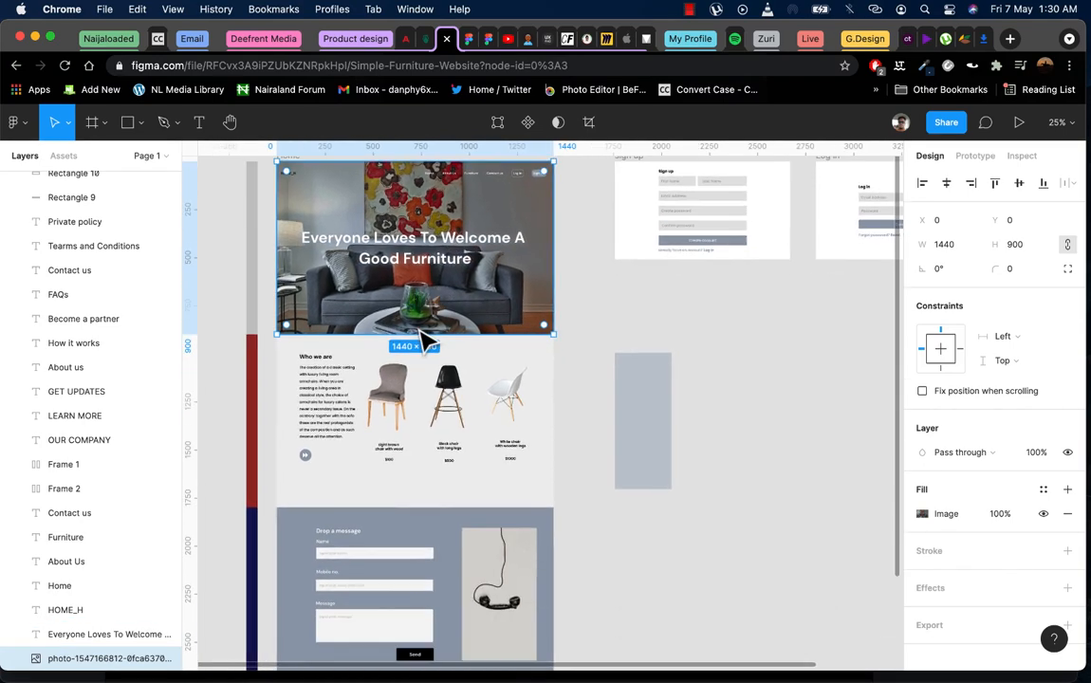
{"action": "scroll", "coordinate": [494, 290], "scroll_direction": "up", "scroll_amount": 4}
{"action": "scroll", "coordinate": [481, 296], "scroll_direction": "up", "scroll_amount": 5}
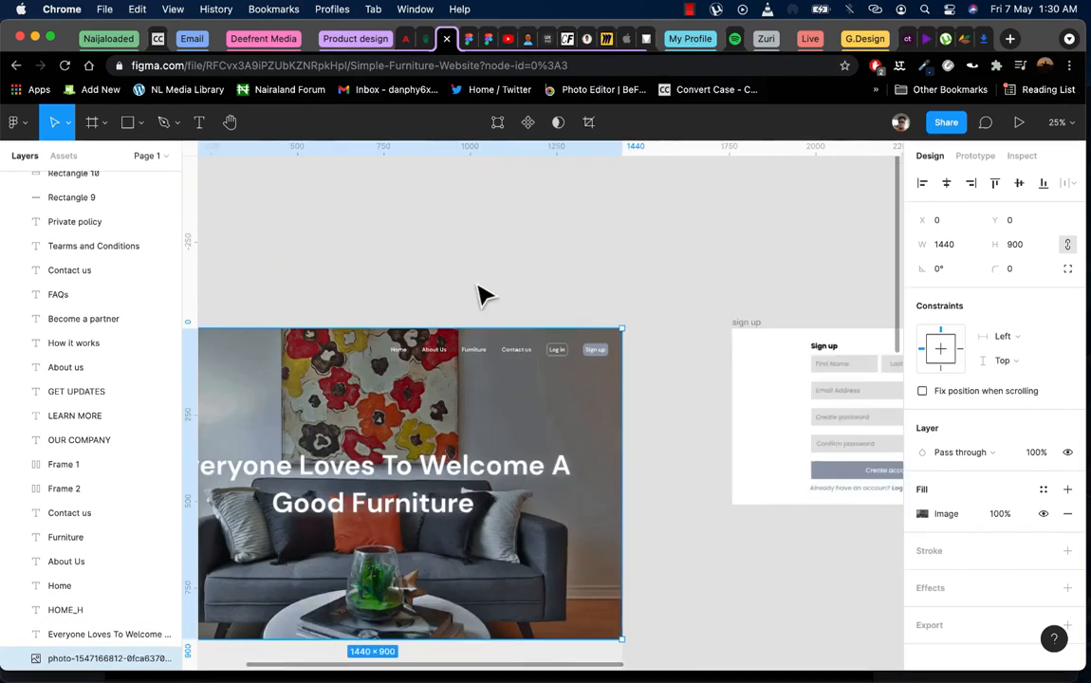
{"action": "left_click", "coordinate": [430, 359]}
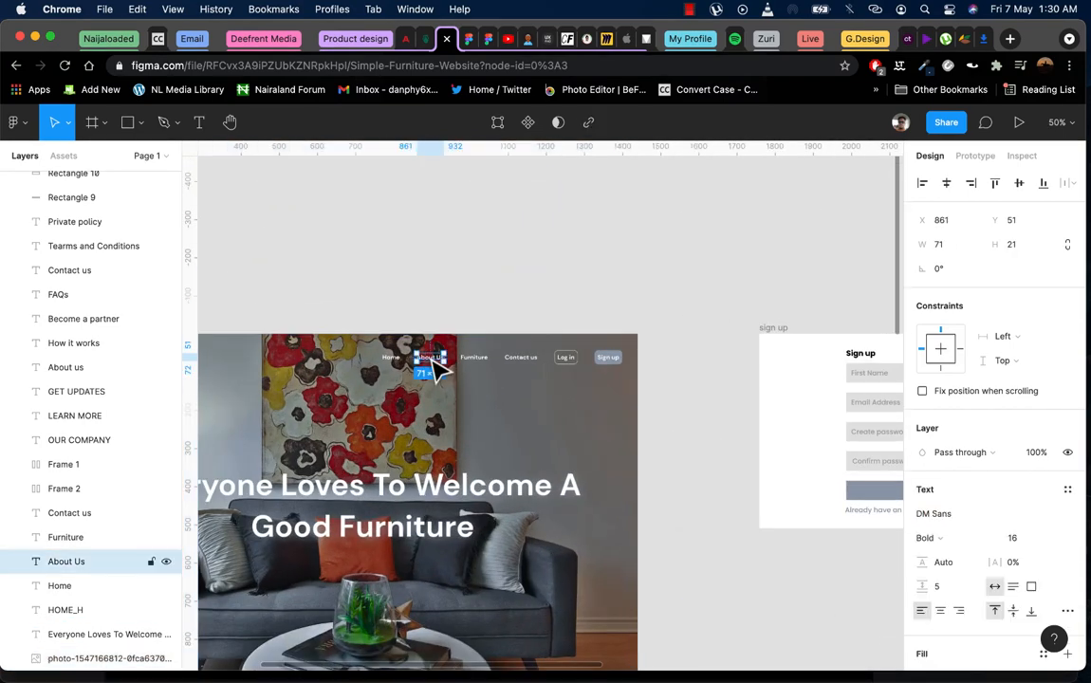
{"action": "left_click", "coordinate": [973, 157]}
{"action": "scroll", "coordinate": [645, 378], "scroll_direction": "down", "scroll_amount": 4}
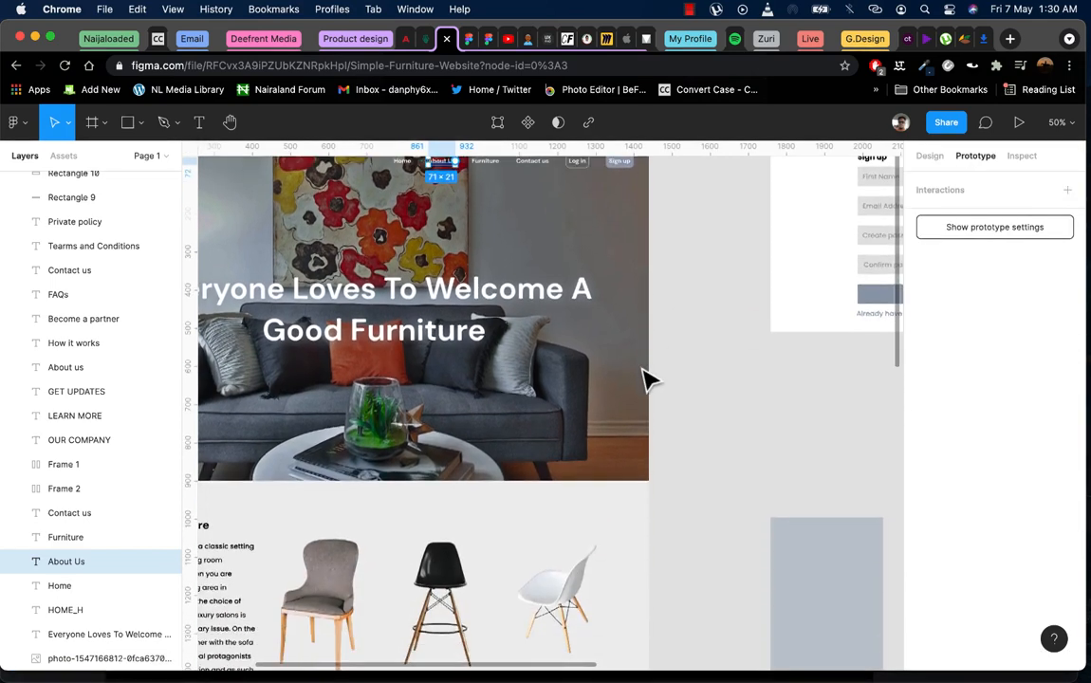
{"action": "scroll", "coordinate": [645, 377], "scroll_direction": "down", "scroll_amount": 3}
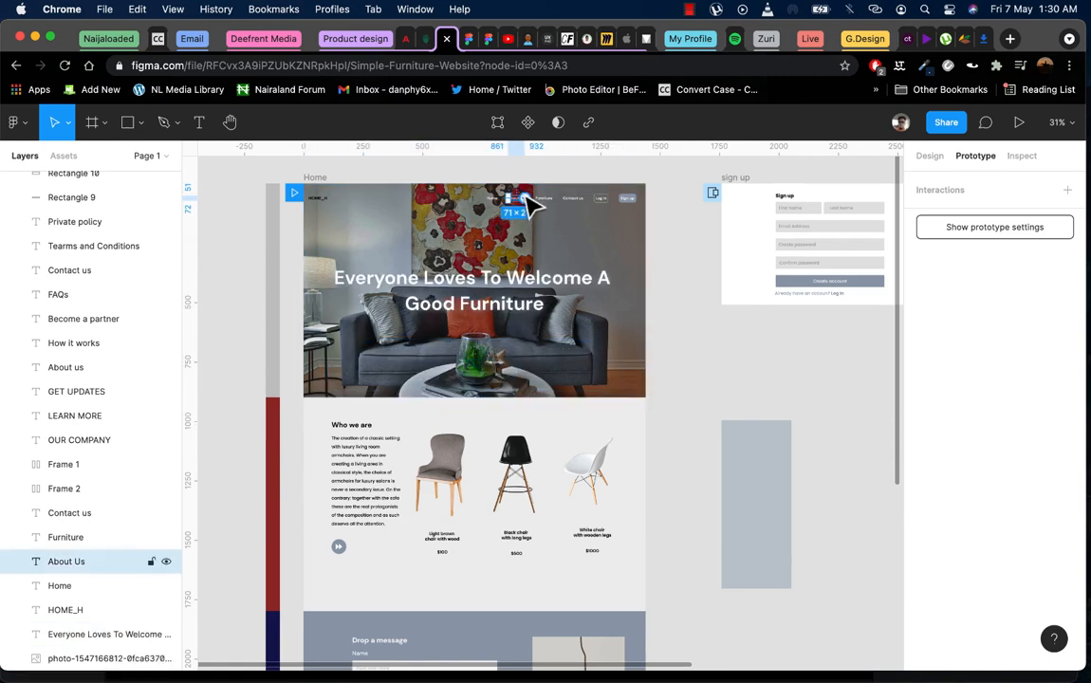
{"action": "left_click_drag", "start_coordinate": [524, 200], "coordinate": [489, 427]}
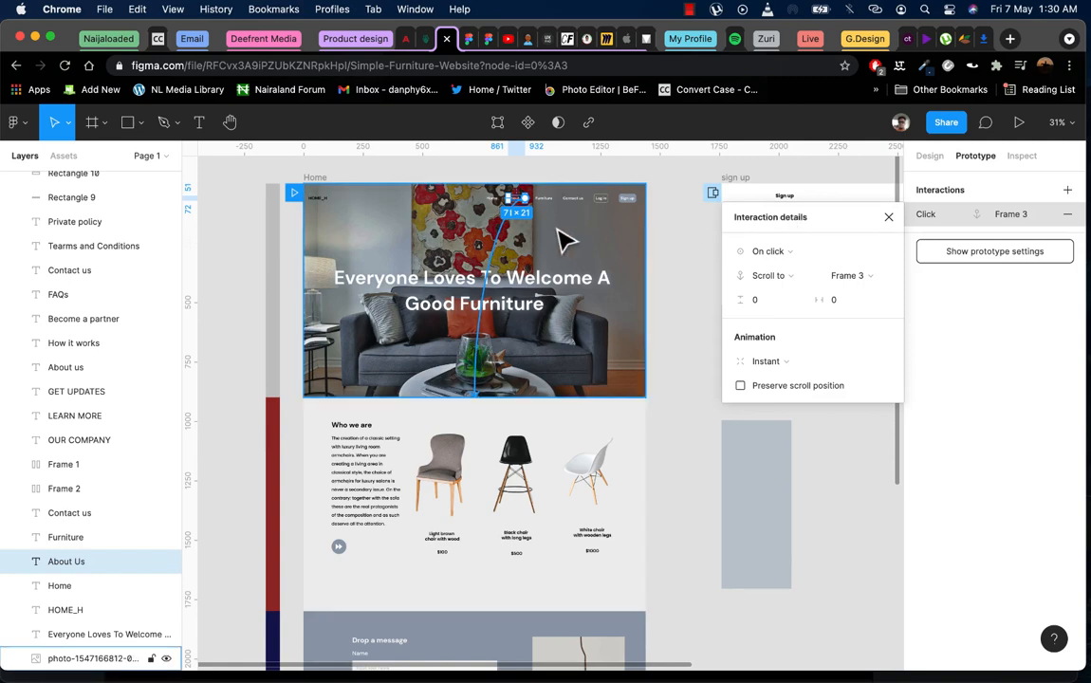
Examine the About Us interaction's trigger, scroll action, animation options and target Frame 3
{"action": "scroll", "coordinate": [520, 202], "scroll_direction": "up", "scroll_amount": 3}
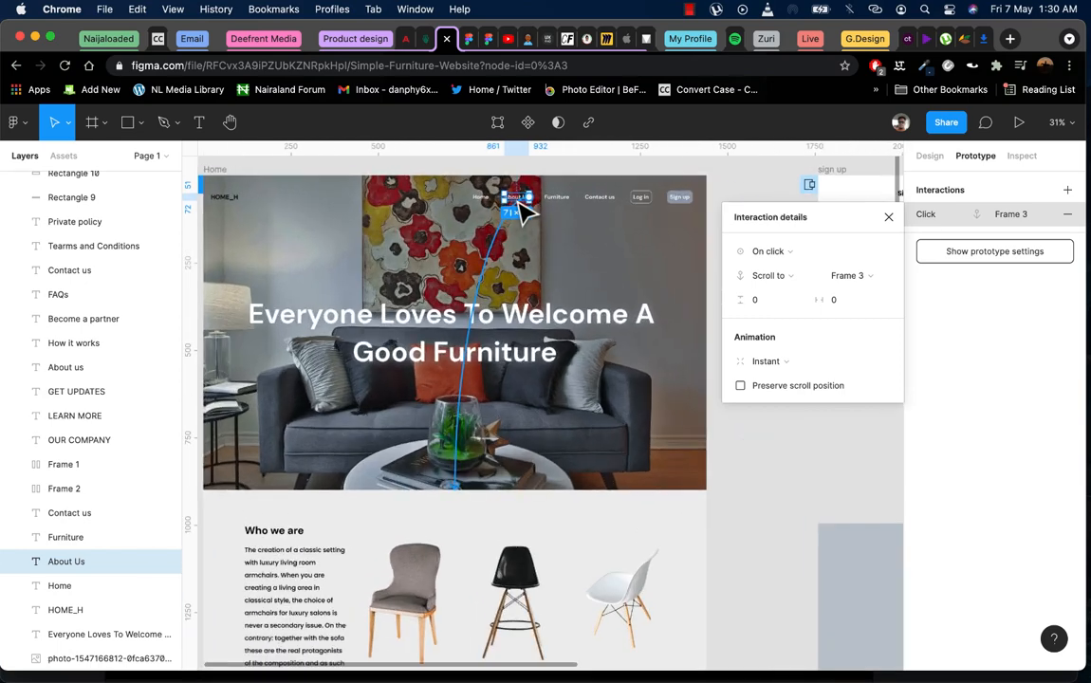
{"action": "scroll", "coordinate": [518, 190], "scroll_direction": "down", "scroll_amount": 4}
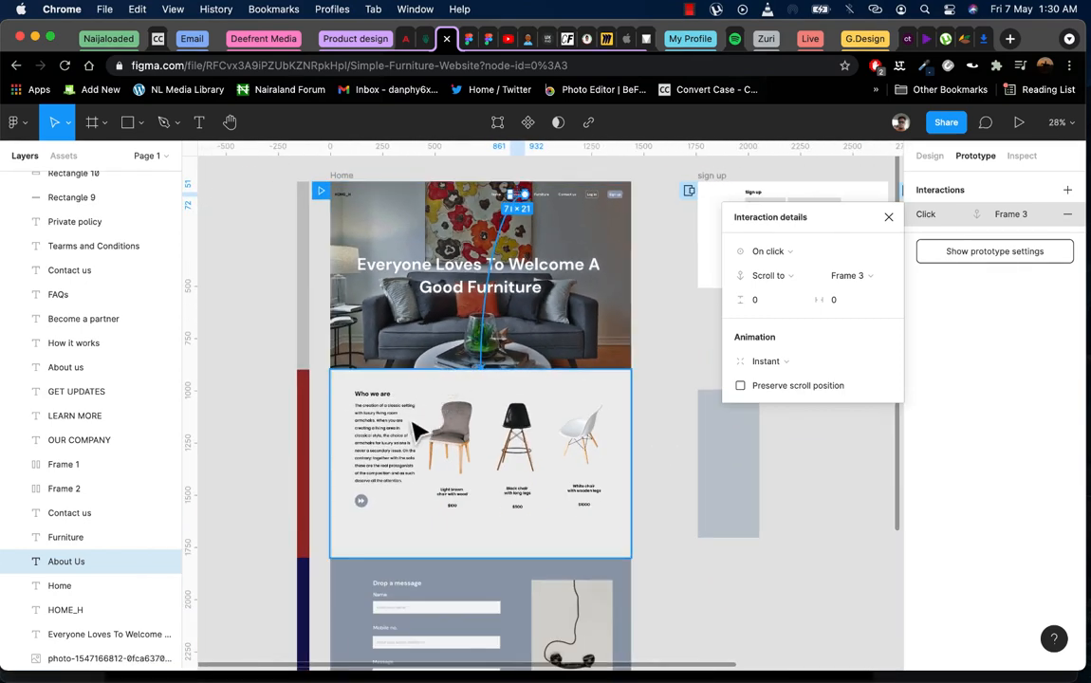
{"action": "left_click", "coordinate": [802, 252]}
{"action": "left_click", "coordinate": [802, 252]}
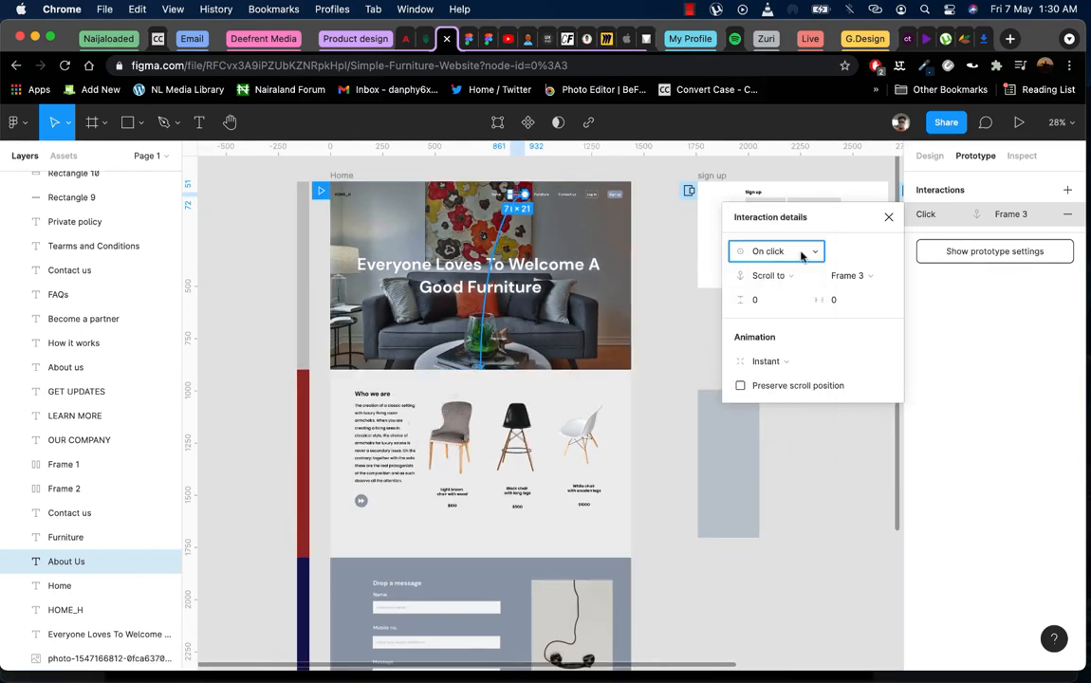
{"action": "left_click", "coordinate": [781, 277]}
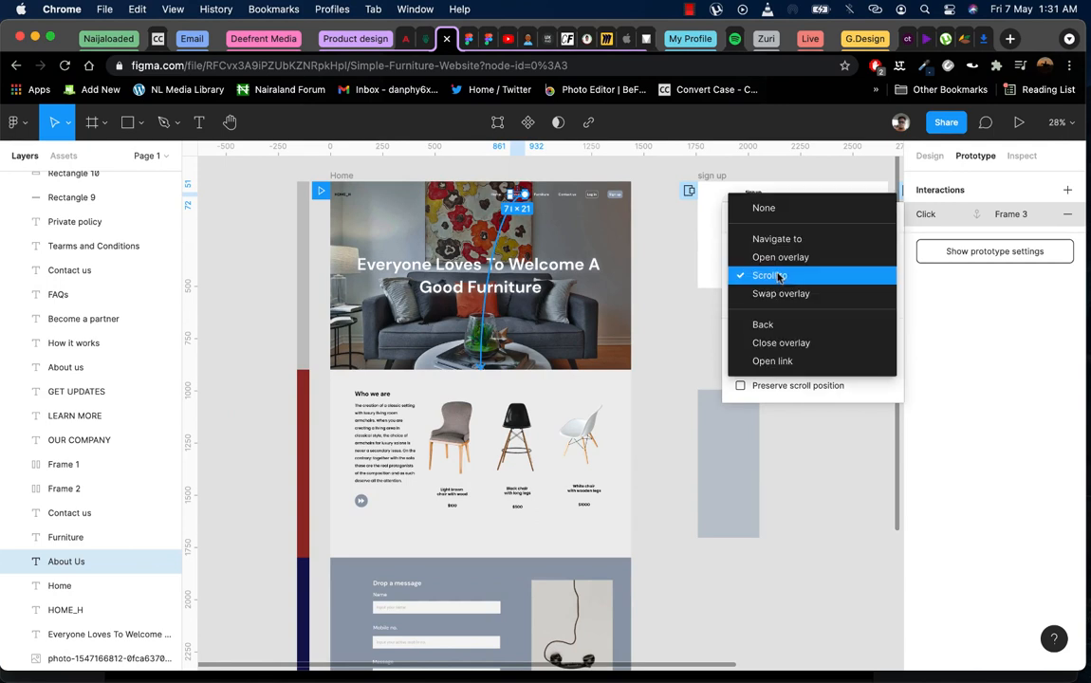
{"action": "left_click", "coordinate": [779, 277]}
{"action": "left_click", "coordinate": [775, 365]}
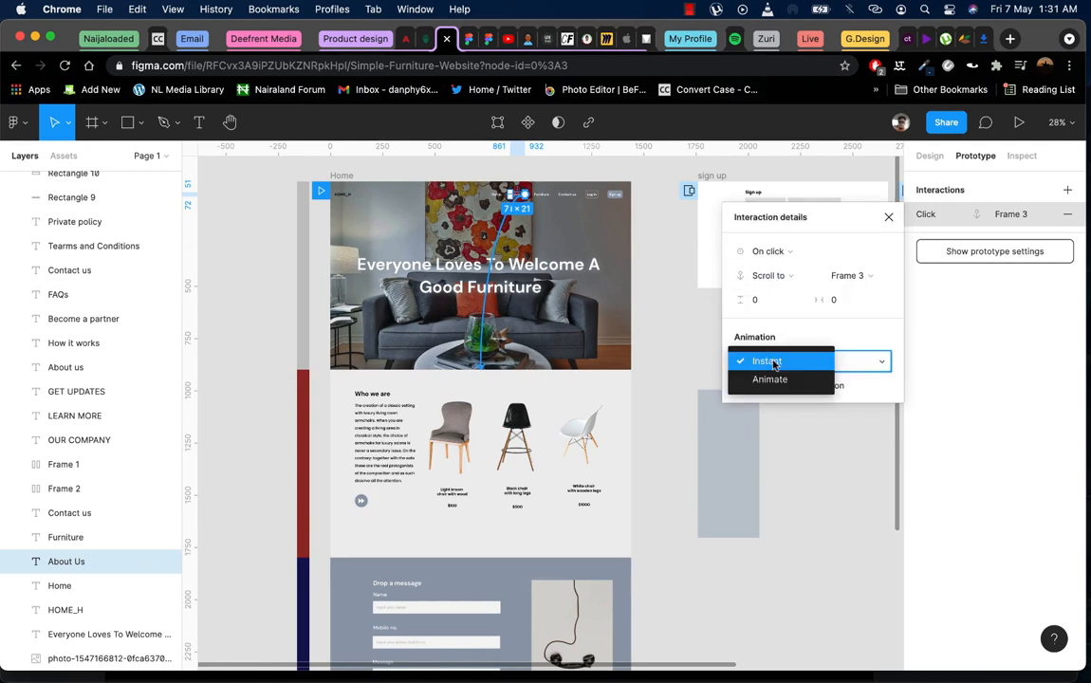
{"action": "left_click", "coordinate": [774, 361]}
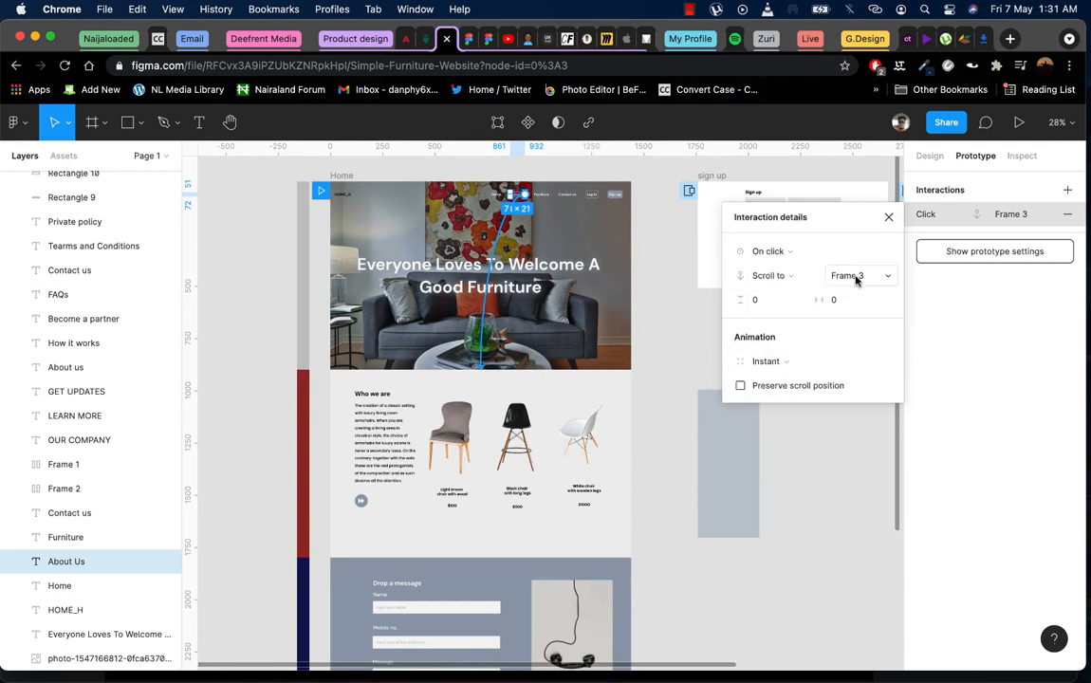
{"action": "left_click", "coordinate": [458, 394]}
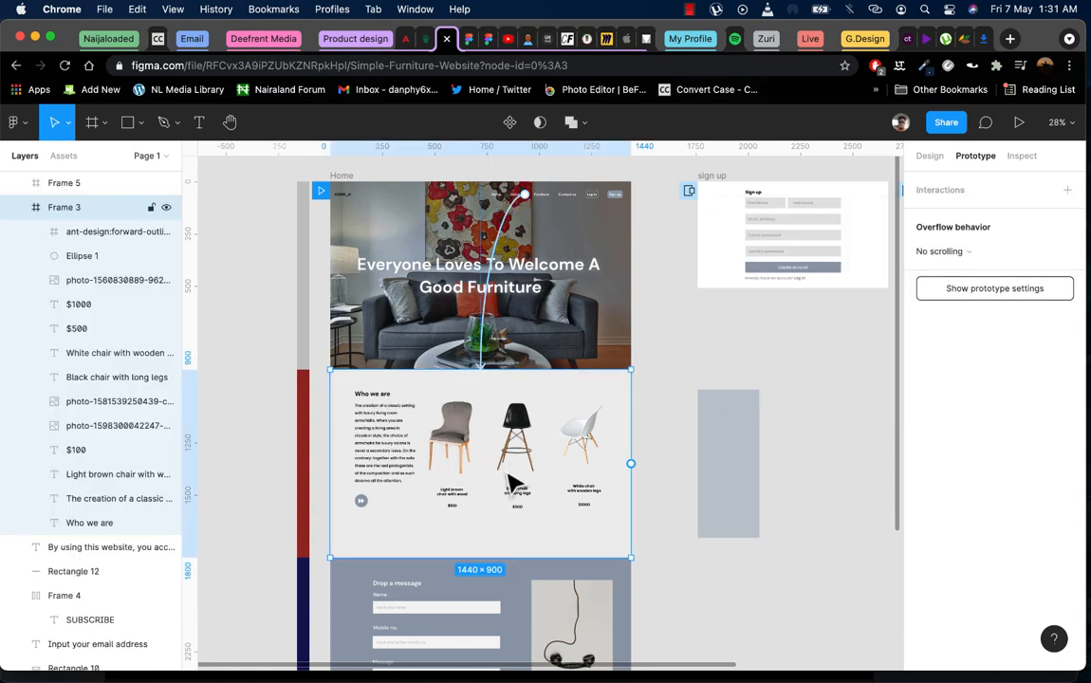
{"action": "left_click", "coordinate": [484, 358]}
Set the animation of the About Us scroll interaction to Animate with 400 ms easing
{"action": "left_click", "coordinate": [518, 197]}
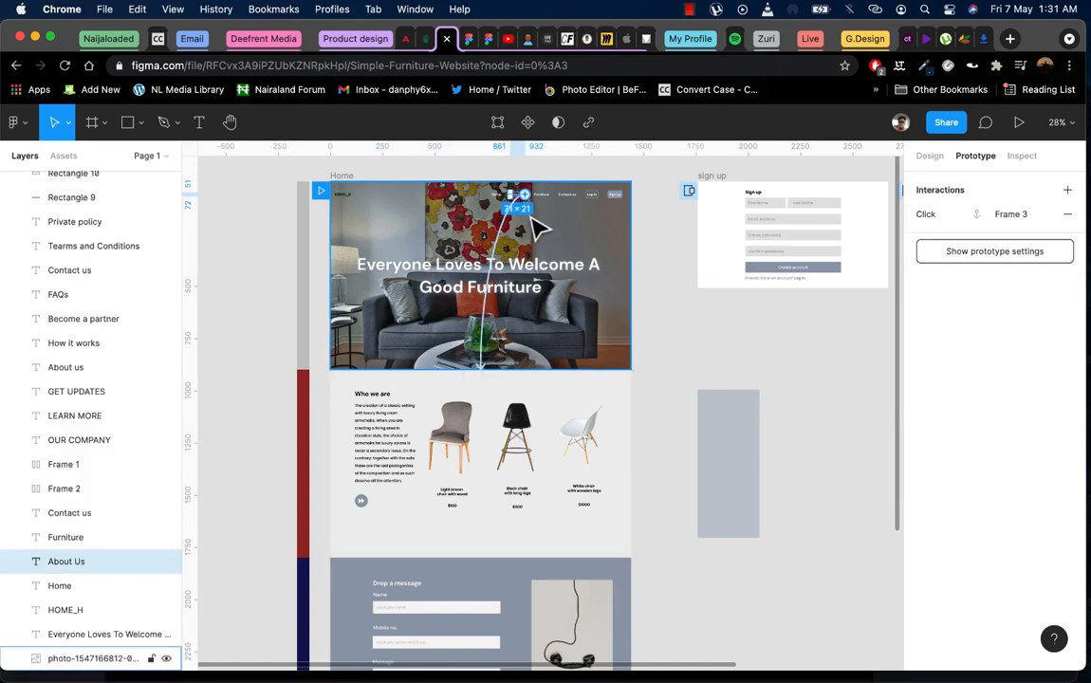
{"action": "left_click", "coordinate": [1037, 218]}
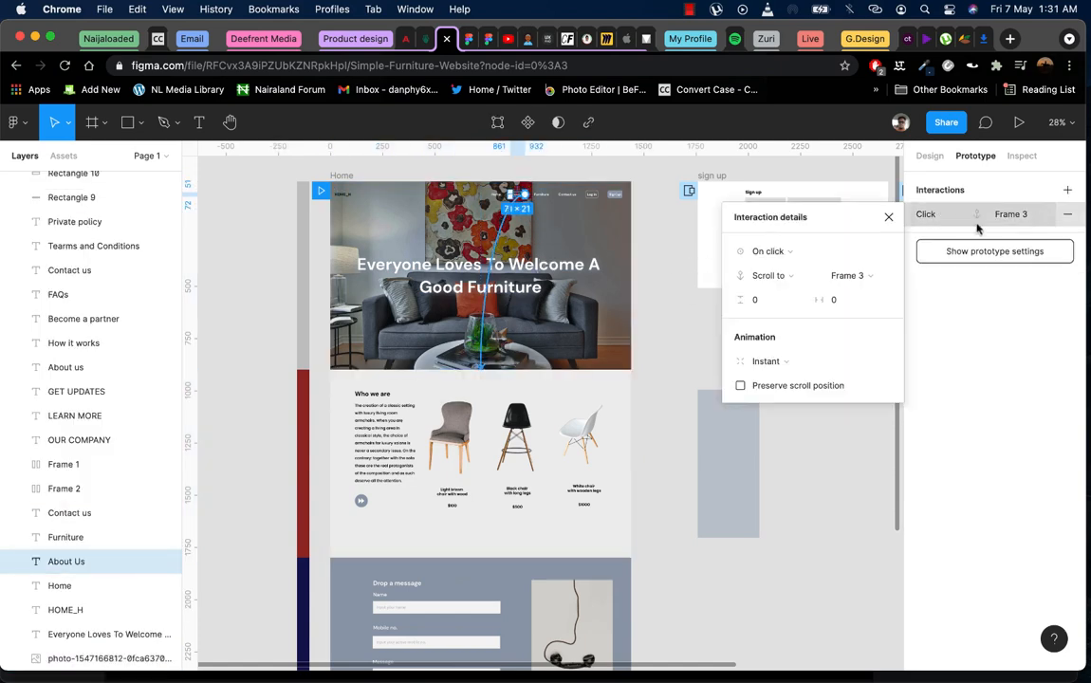
{"action": "left_click", "coordinate": [778, 366]}
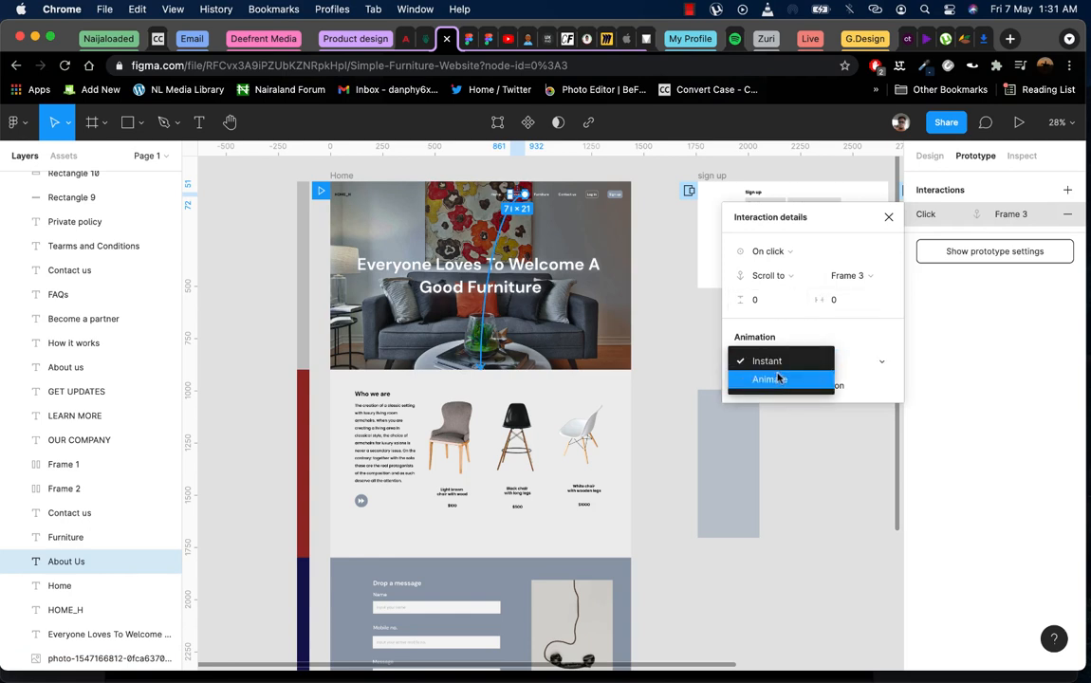
{"action": "left_click", "coordinate": [778, 379]}
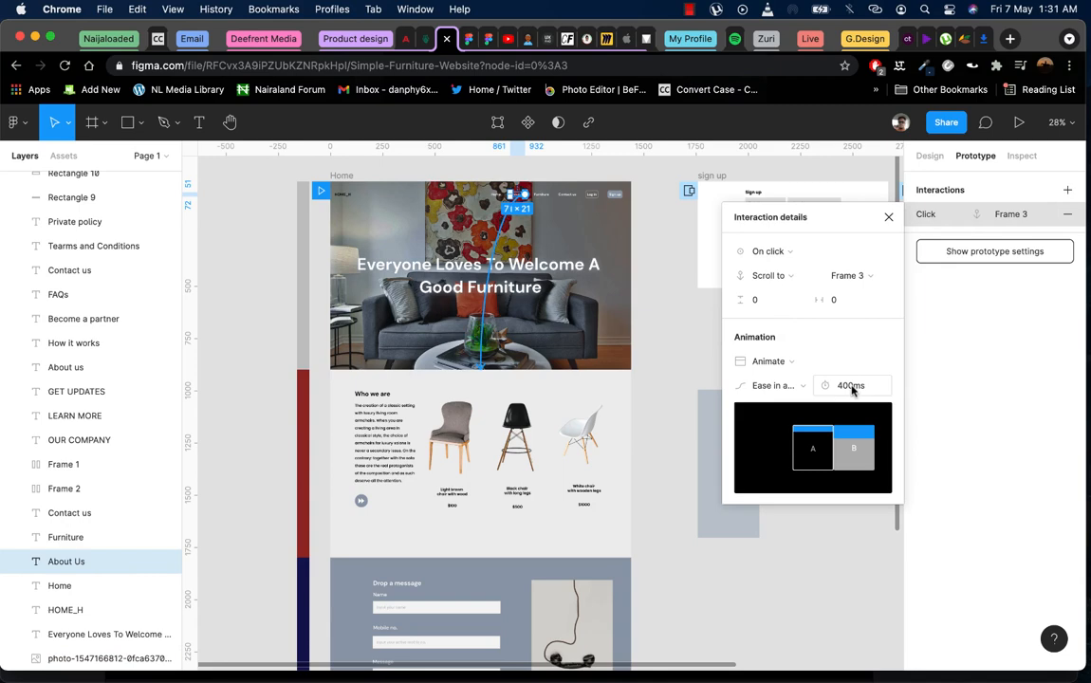
{"action": "left_click", "coordinate": [780, 386]}
{"action": "left_click", "coordinate": [779, 384]}
{"action": "left_click", "coordinate": [888, 216]}
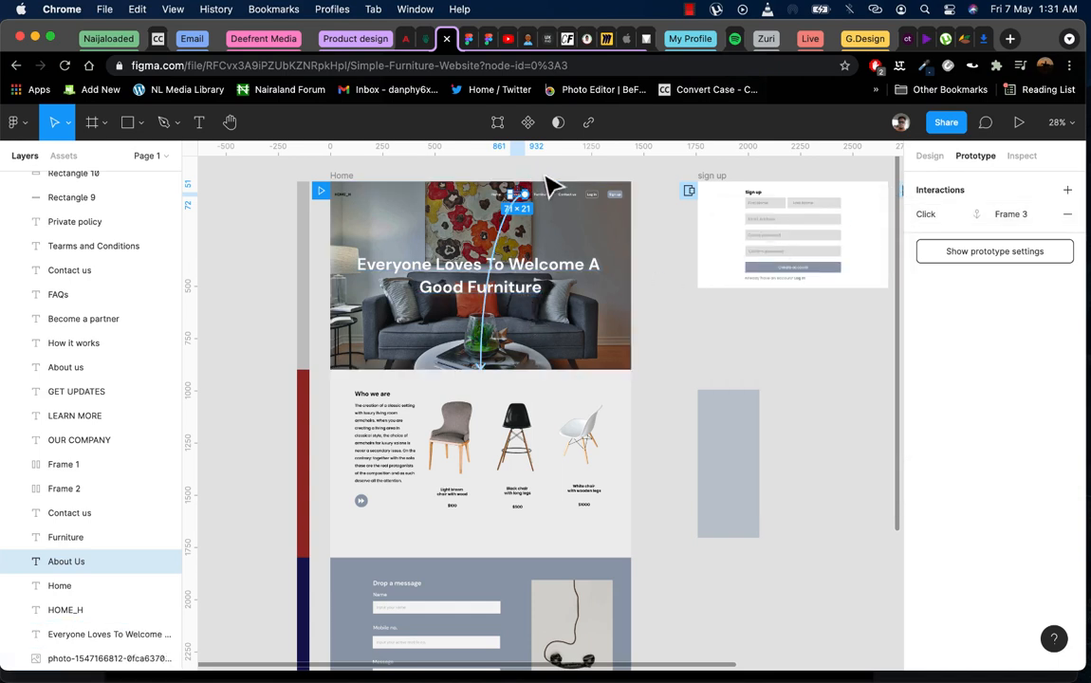
Preview the prototype, test the About Us navigation link, and close the preview
{"action": "left_click", "coordinate": [1019, 123]}
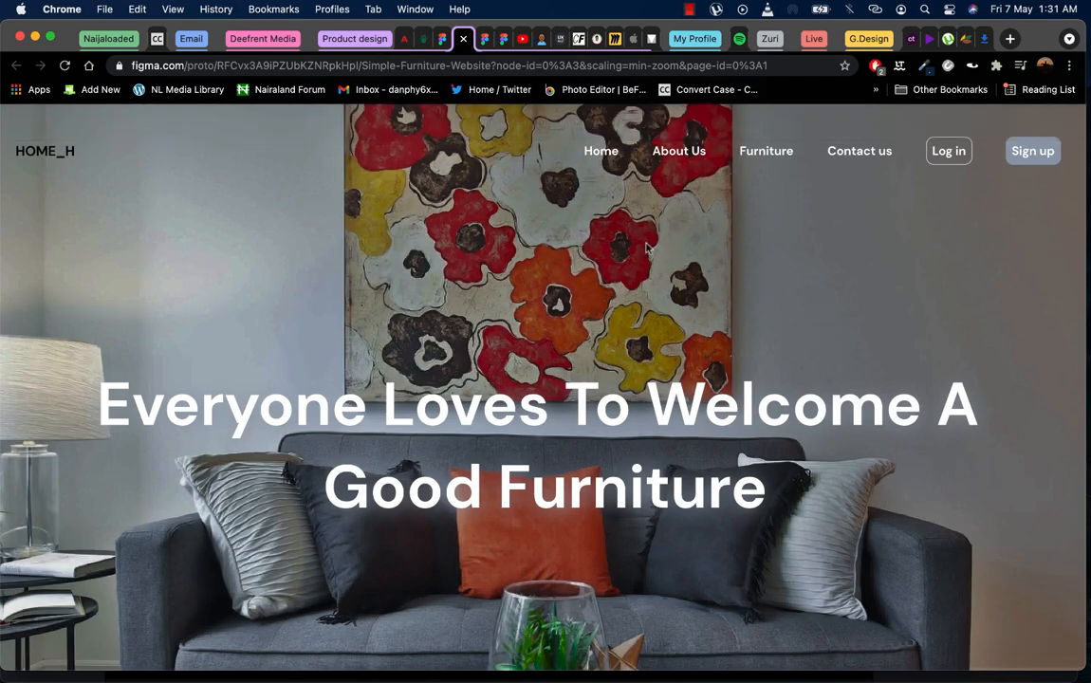
{"action": "left_click", "coordinate": [680, 155]}
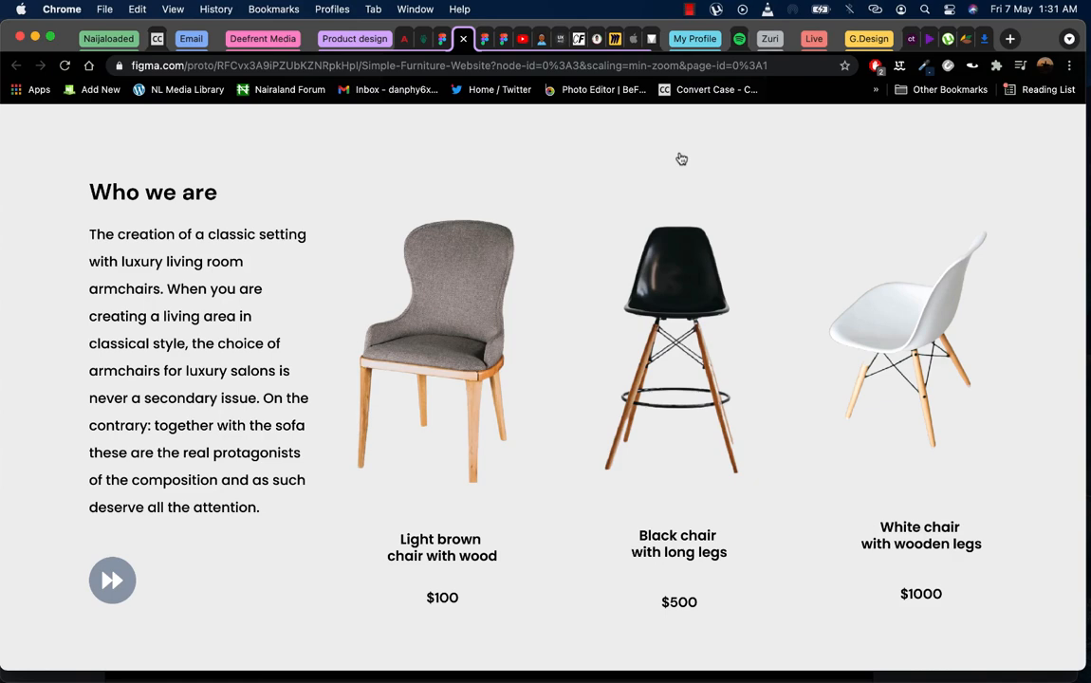
{"action": "left_click", "coordinate": [463, 38]}
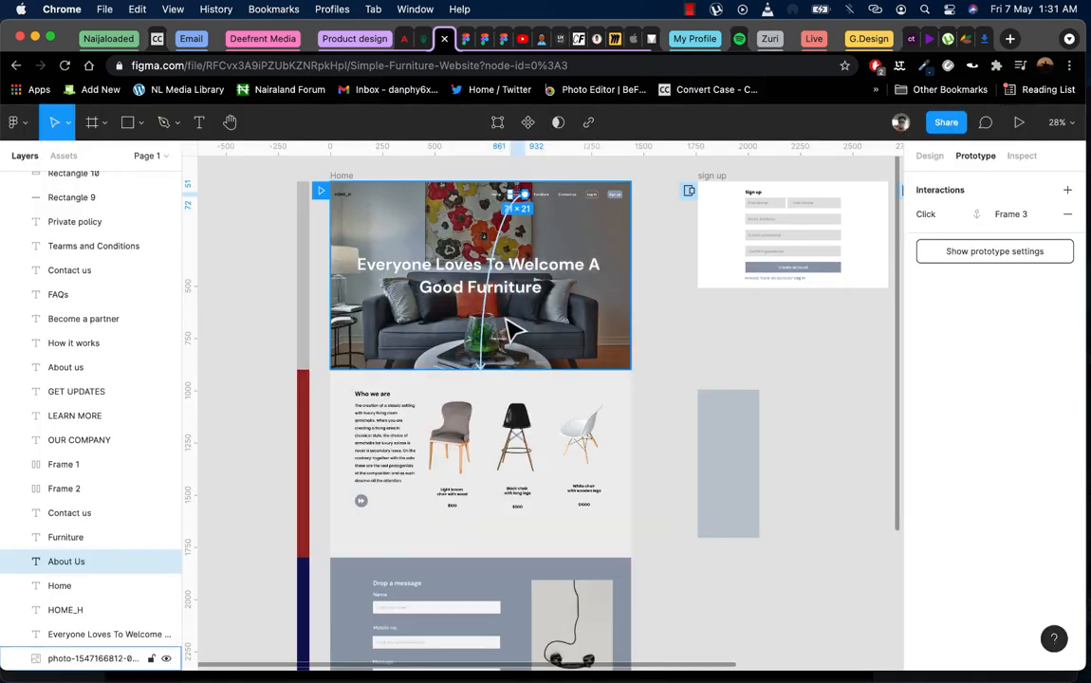
Link the Furniture navigation text to Frame 3, the Who we are section, with an on-click animated scroll
{"action": "scroll", "coordinate": [513, 330], "scroll_direction": "up", "scroll_amount": 5}
{"action": "scroll", "coordinate": [511, 324], "scroll_direction": "down", "scroll_amount": 5}
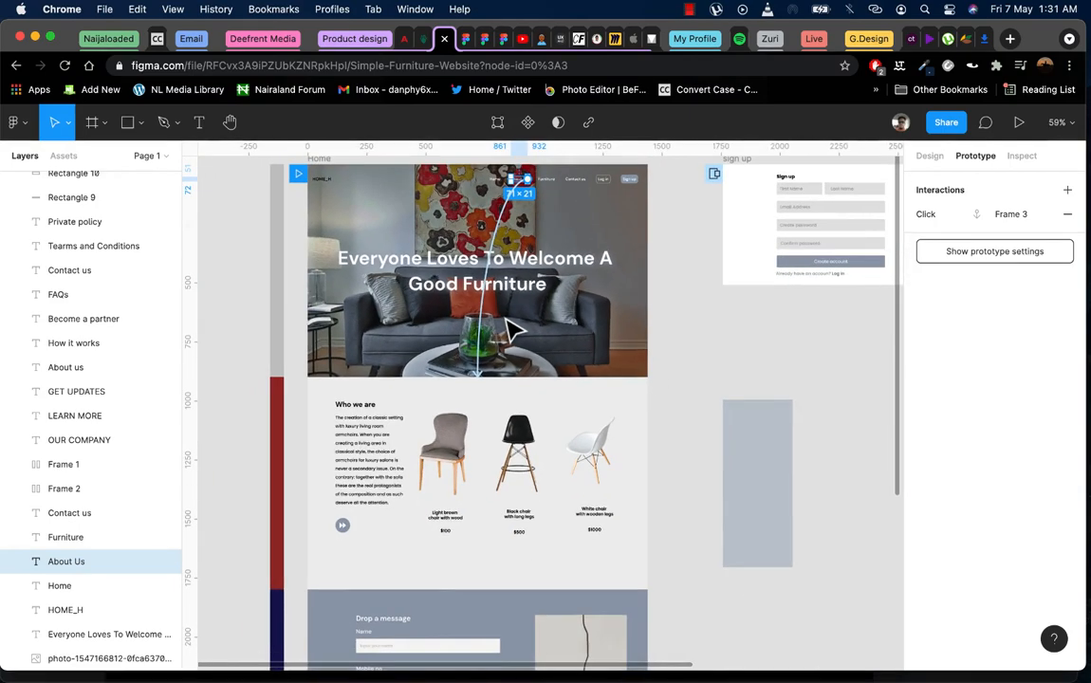
{"action": "left_click", "coordinate": [552, 184]}
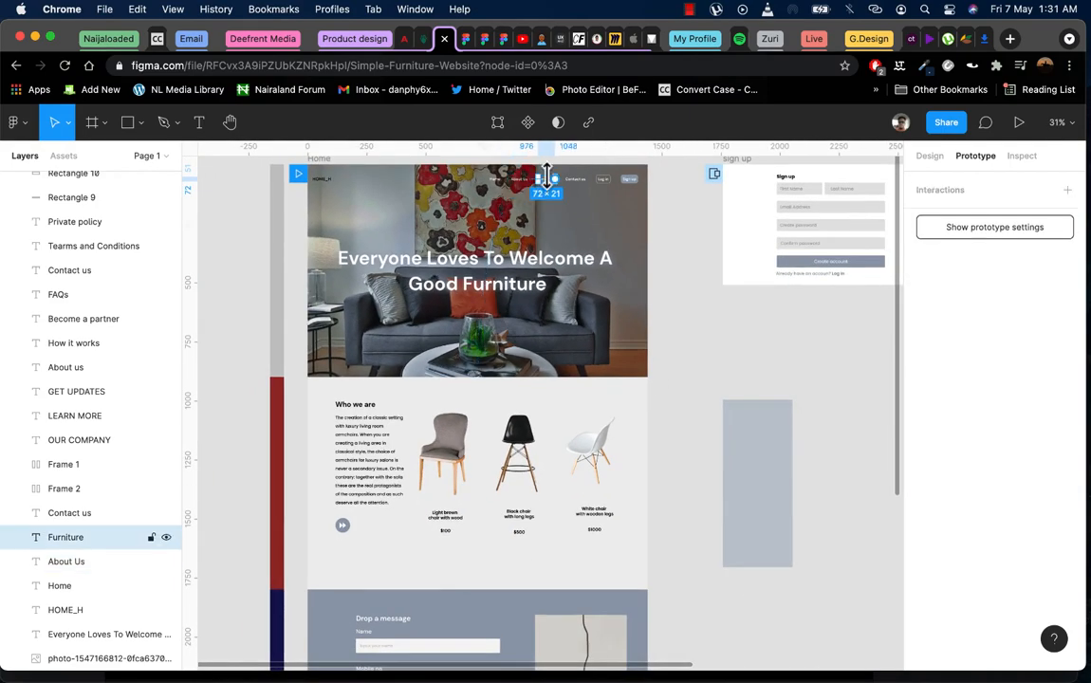
{"action": "scroll", "coordinate": [558, 184], "scroll_direction": "up", "scroll_amount": 1}
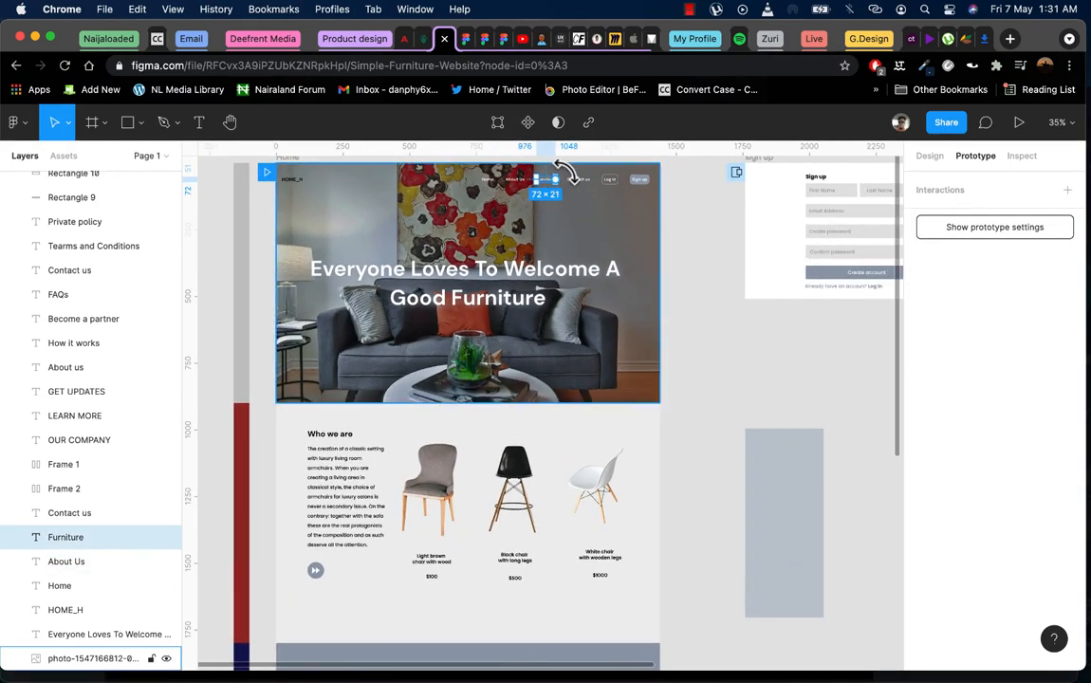
{"action": "scroll", "coordinate": [558, 228], "scroll_direction": "up", "scroll_amount": 5}
{"action": "scroll", "coordinate": [556, 232], "scroll_direction": "down", "scroll_amount": 3}
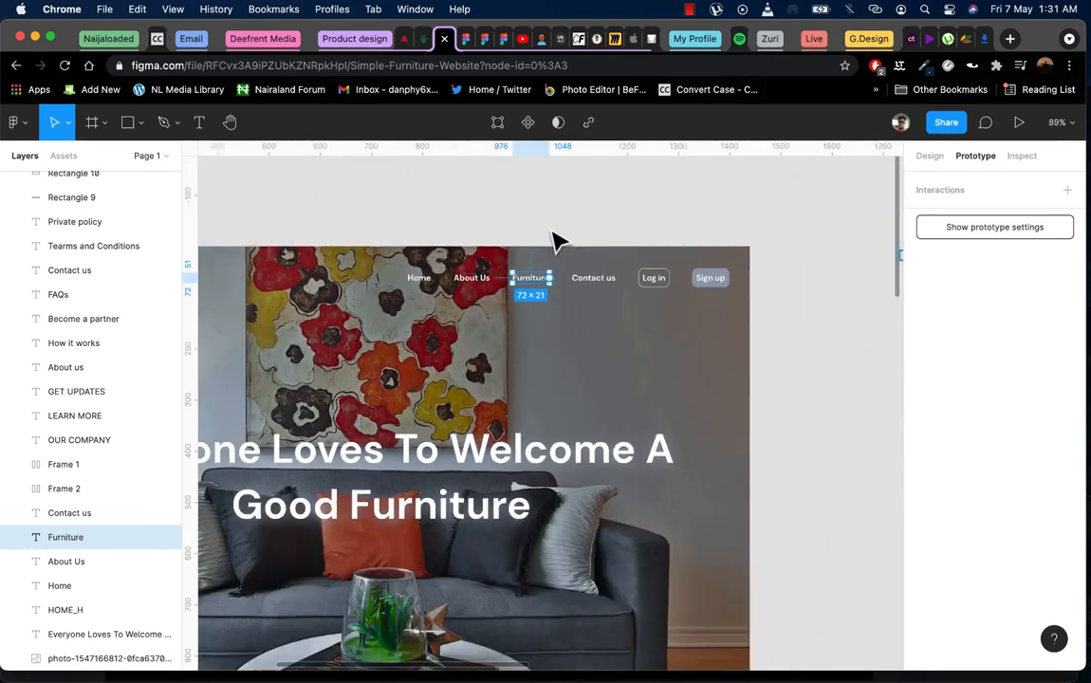
{"action": "scroll", "coordinate": [553, 377], "scroll_direction": "down", "scroll_amount": 4}
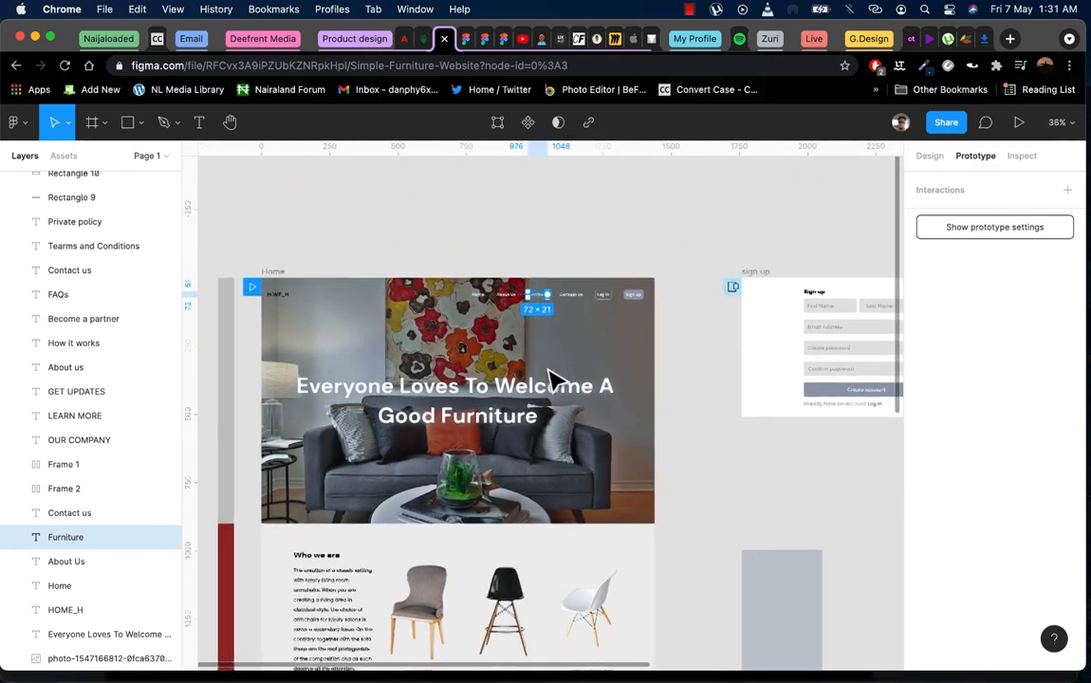
{"action": "scroll", "coordinate": [555, 380], "scroll_direction": "down", "scroll_amount": 1}
{"action": "scroll", "coordinate": [558, 379], "scroll_direction": "down", "scroll_amount": 3}
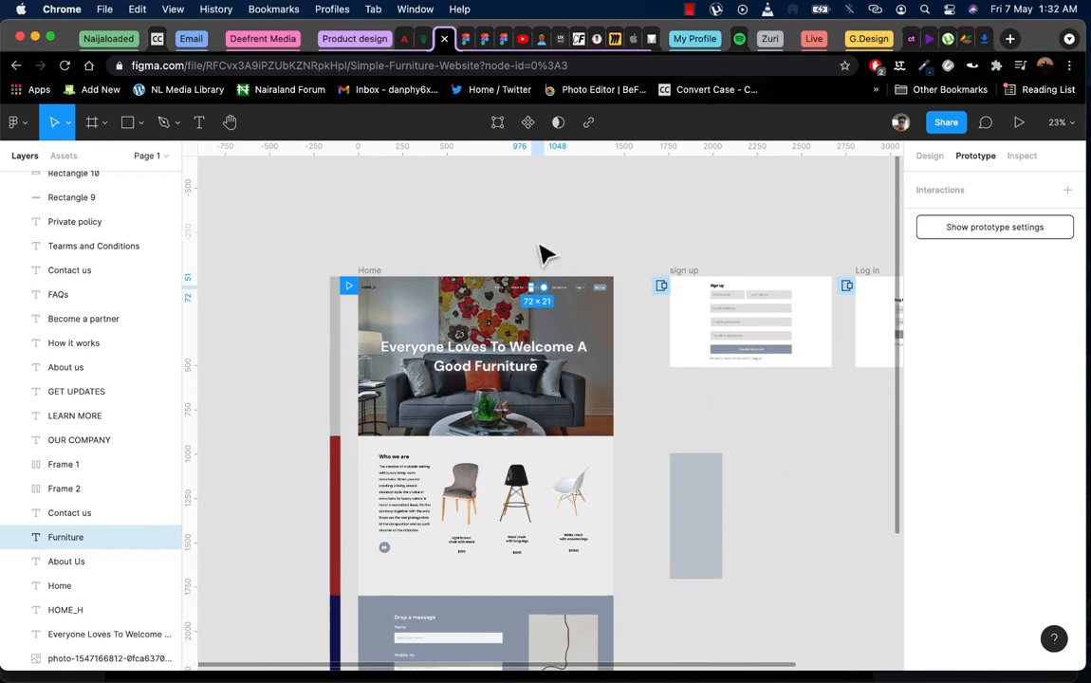
{"action": "scroll", "coordinate": [522, 380], "scroll_direction": "down", "scroll_amount": 2}
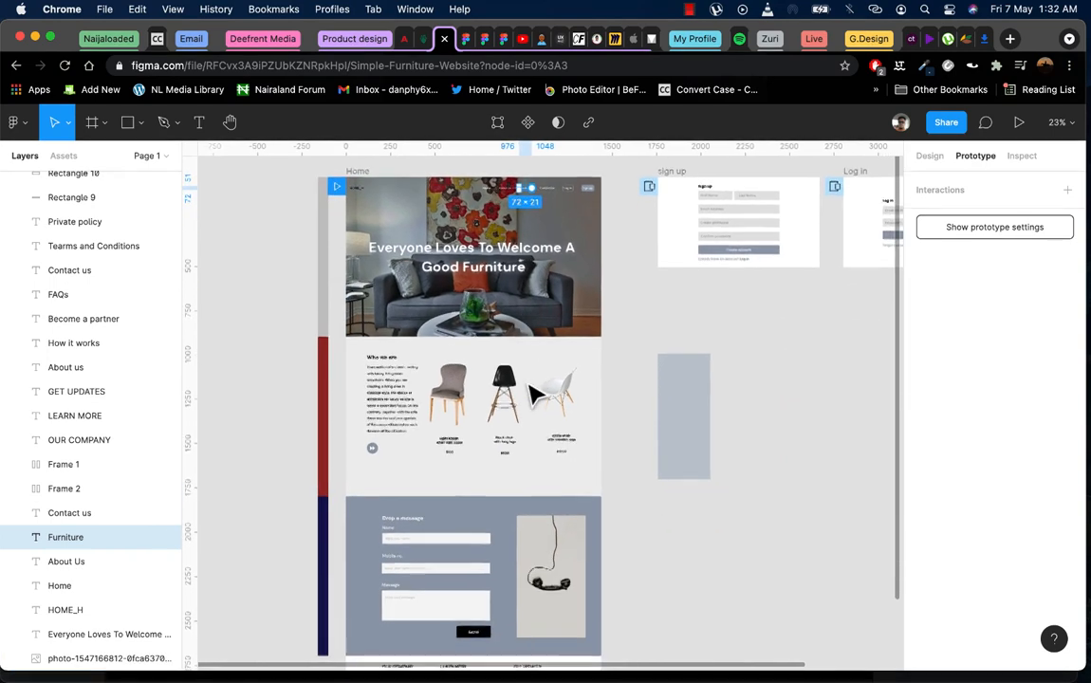
{"action": "scroll", "coordinate": [418, 433], "scroll_direction": "down", "scroll_amount": 1}
{"action": "scroll", "coordinate": [419, 433], "scroll_direction": "up", "scroll_amount": 1}
{"action": "left_click", "coordinate": [397, 389]}
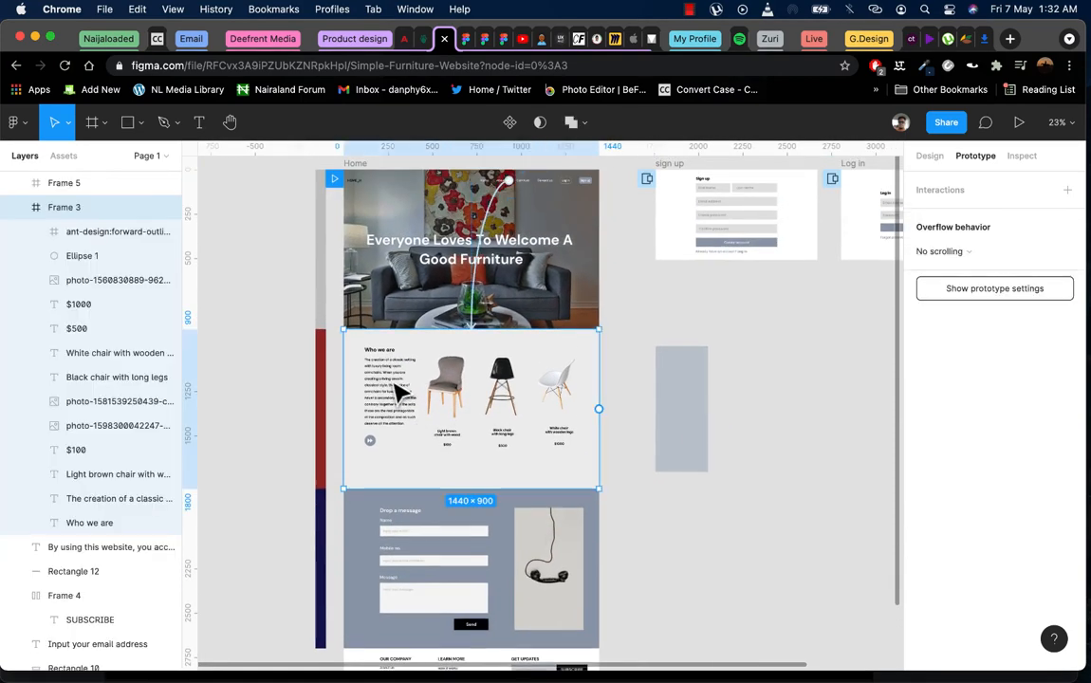
{"action": "left_click", "coordinate": [529, 184]}
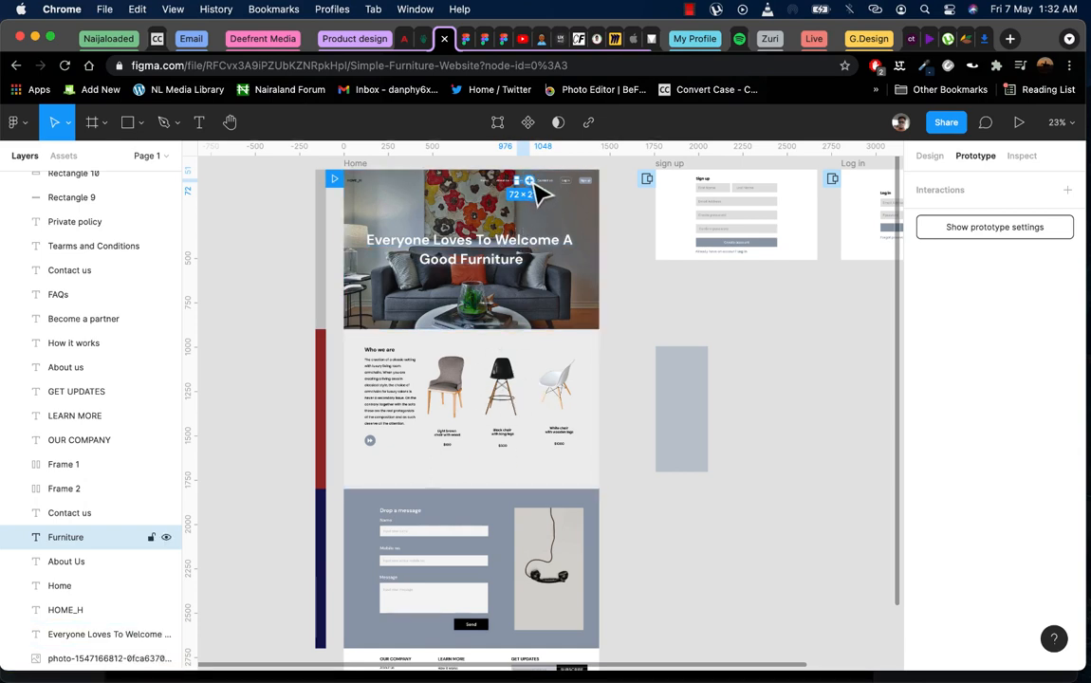
{"action": "left_click_drag", "start_coordinate": [530, 181], "coordinate": [486, 353]}
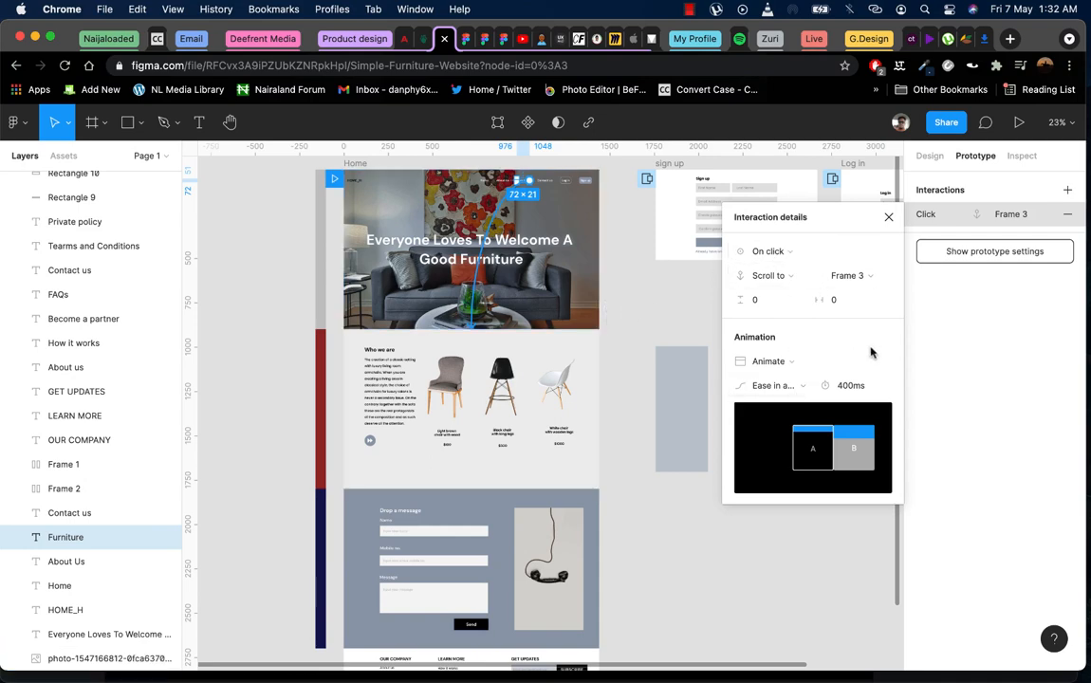
{"action": "left_click", "coordinate": [888, 217]}
Link the Contact us navigation text to Frame 5, the Drop a message section, with an on-click animated scroll
{"action": "scroll", "coordinate": [520, 208], "scroll_direction": "up", "scroll_amount": 5}
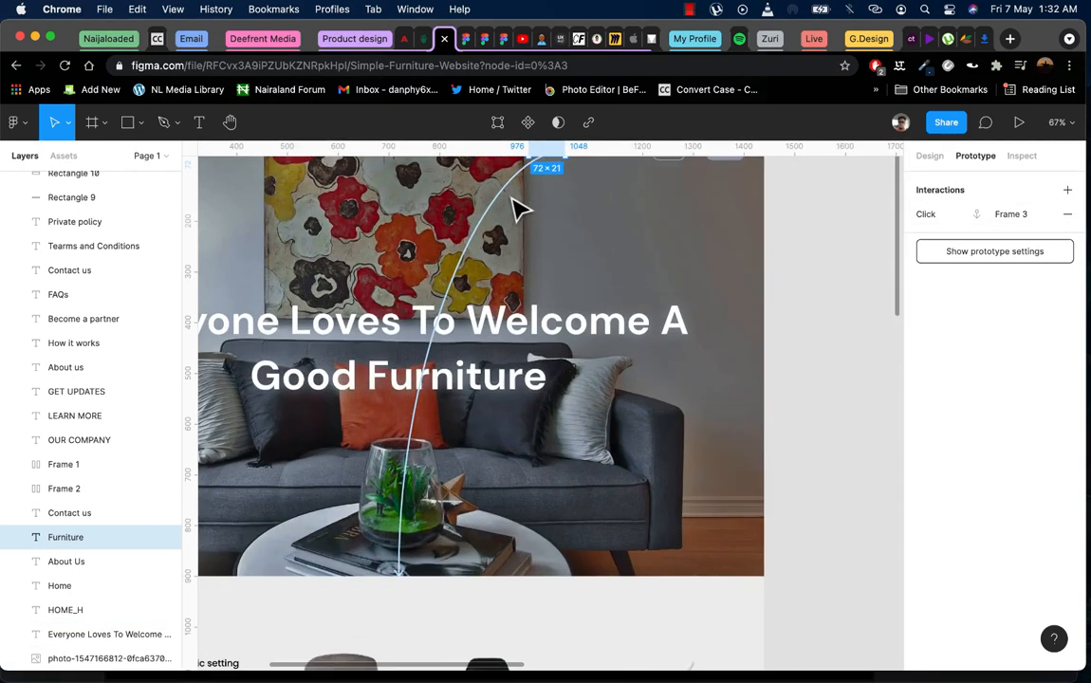
{"action": "scroll", "coordinate": [551, 220], "scroll_direction": "up", "scroll_amount": 1}
{"action": "left_click", "coordinate": [612, 216]}
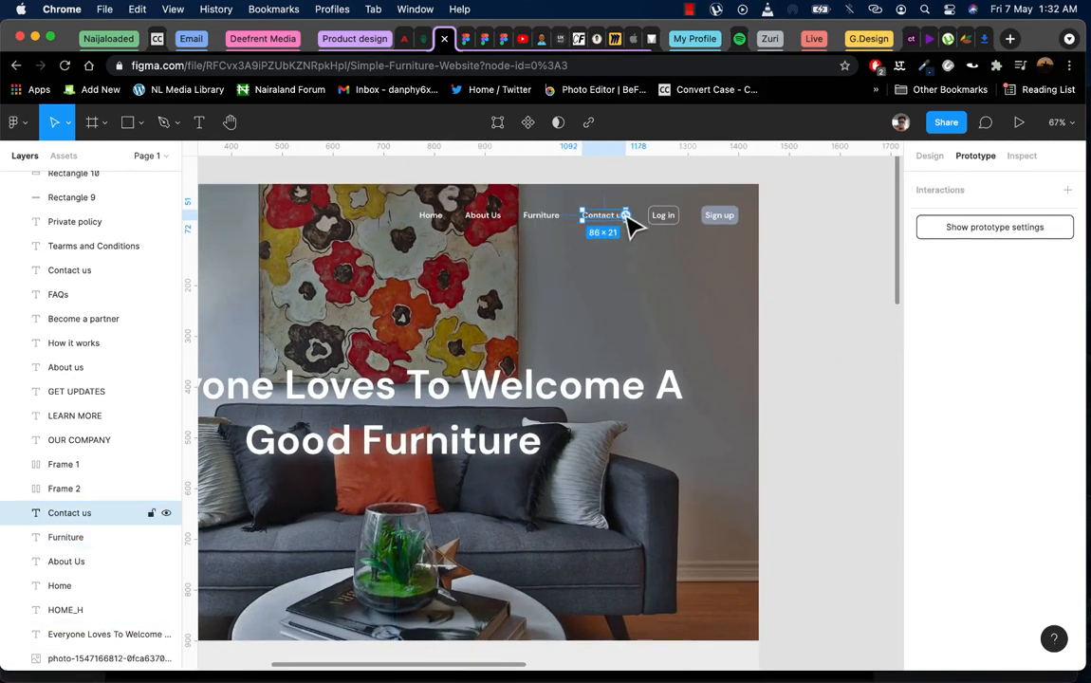
{"action": "scroll", "coordinate": [628, 225], "scroll_direction": "down", "scroll_amount": 5}
{"action": "scroll", "coordinate": [626, 224], "scroll_direction": "down", "scroll_amount": 4}
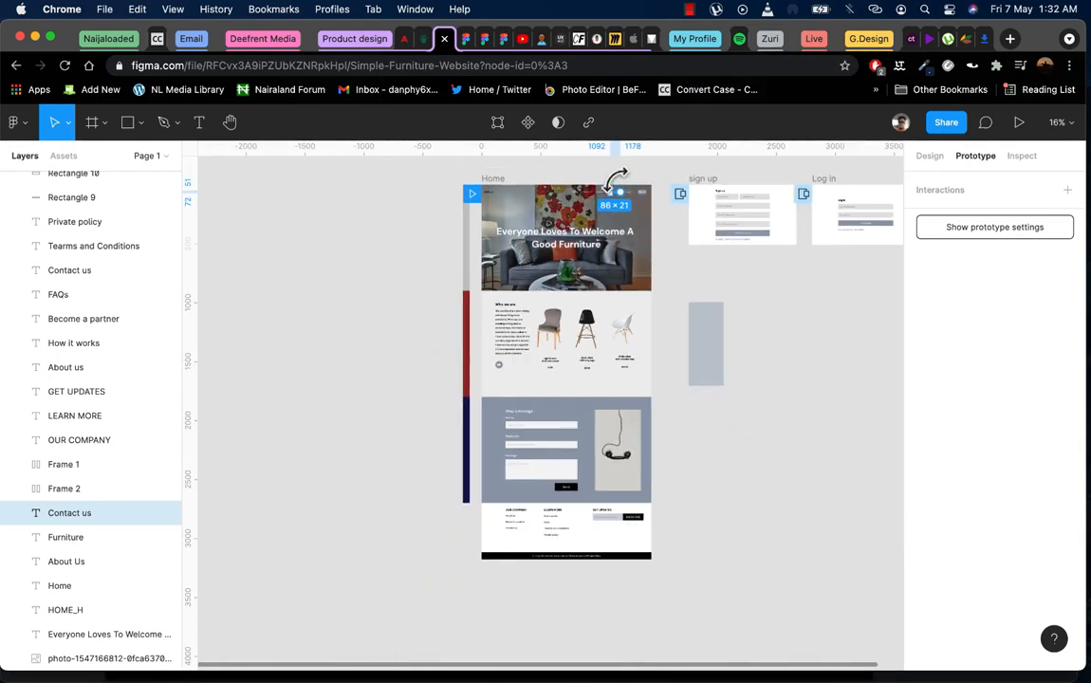
{"action": "left_click_drag", "start_coordinate": [588, 406], "coordinate": [628, 415]}
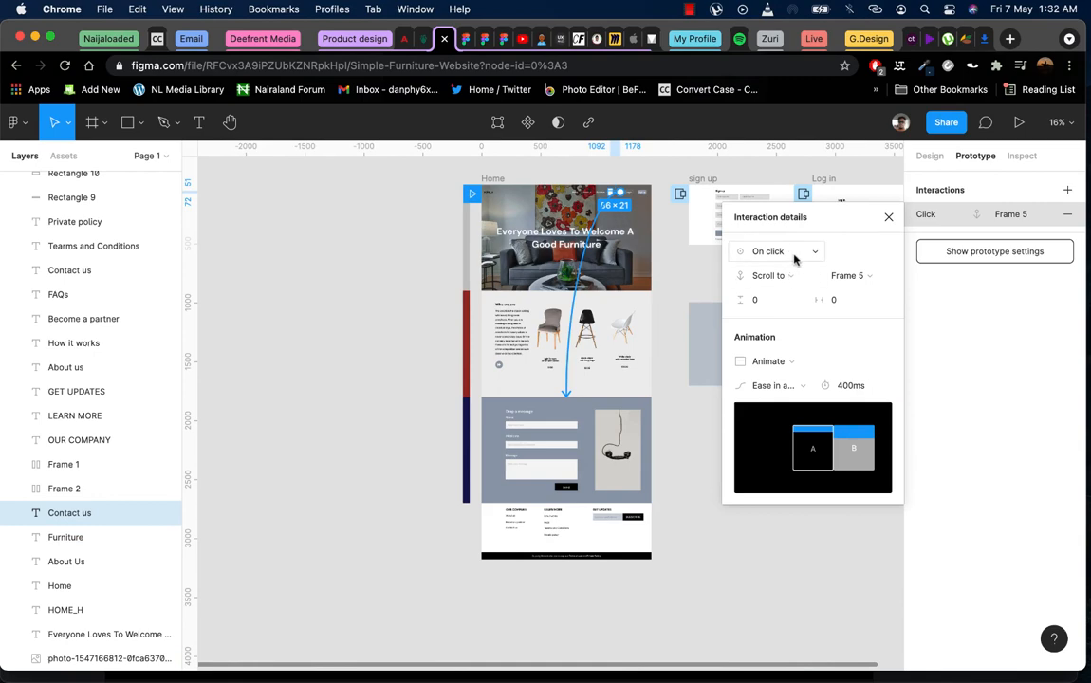
{"action": "left_click", "coordinate": [889, 217]}
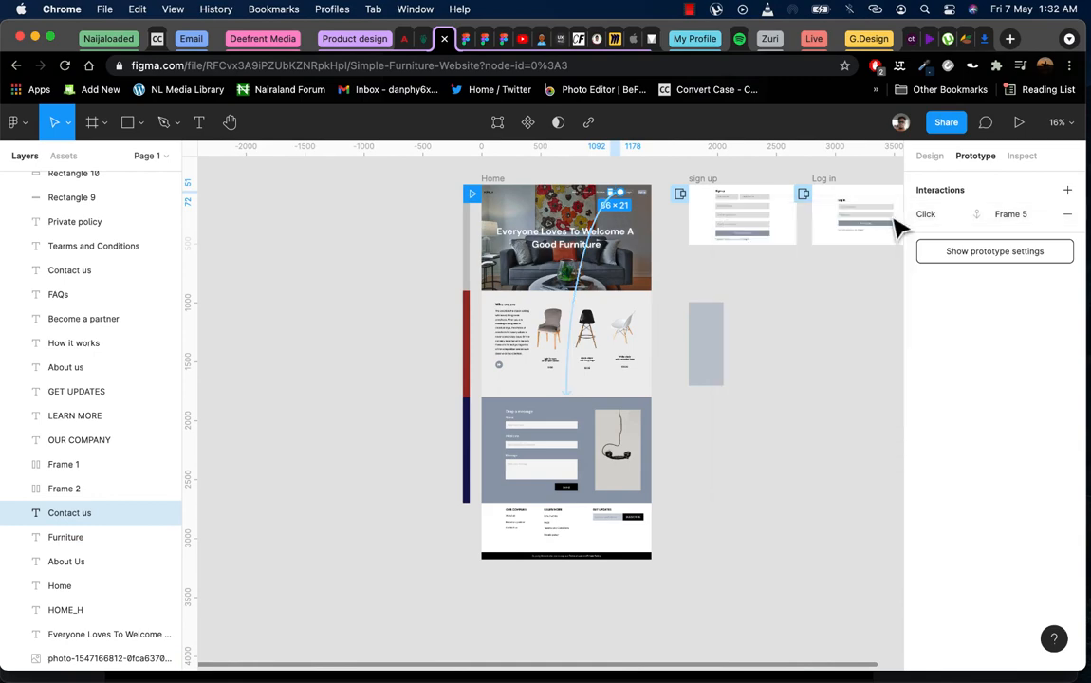
Examine the on-click overlay interactions that connect the Log in and Sign up buttons to their frames
{"action": "scroll", "coordinate": [631, 225], "scroll_direction": "up", "scroll_amount": 5}
{"action": "scroll", "coordinate": [631, 225], "scroll_direction": "up", "scroll_amount": 3}
{"action": "scroll", "coordinate": [631, 225], "scroll_direction": "right", "scroll_amount": 2}
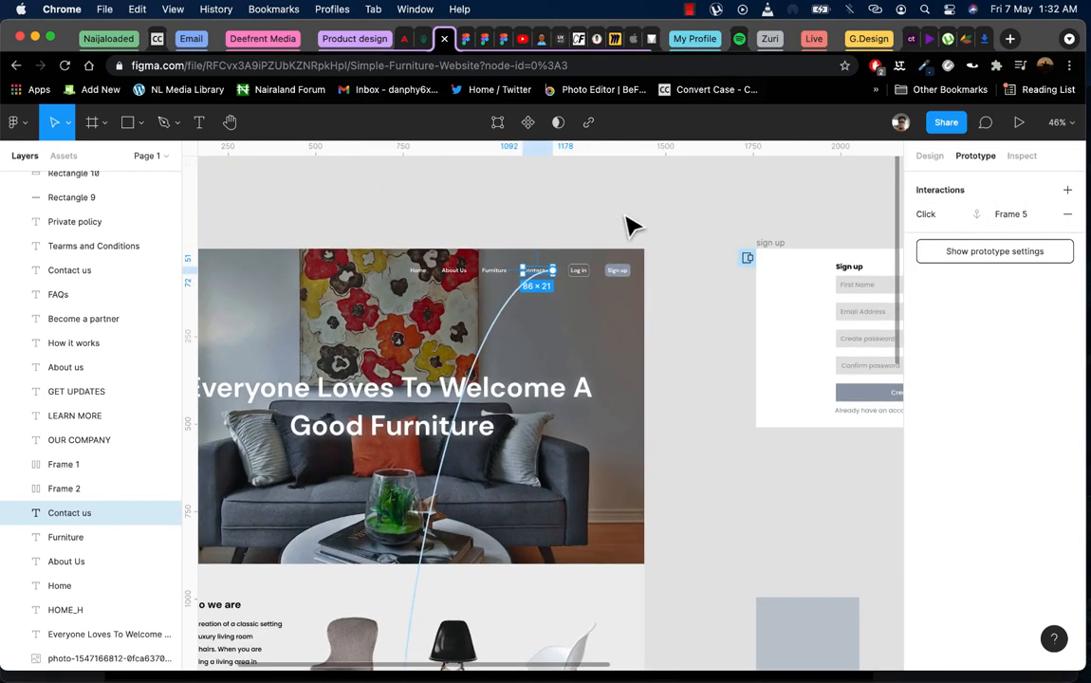
{"action": "left_click", "coordinate": [581, 273]}
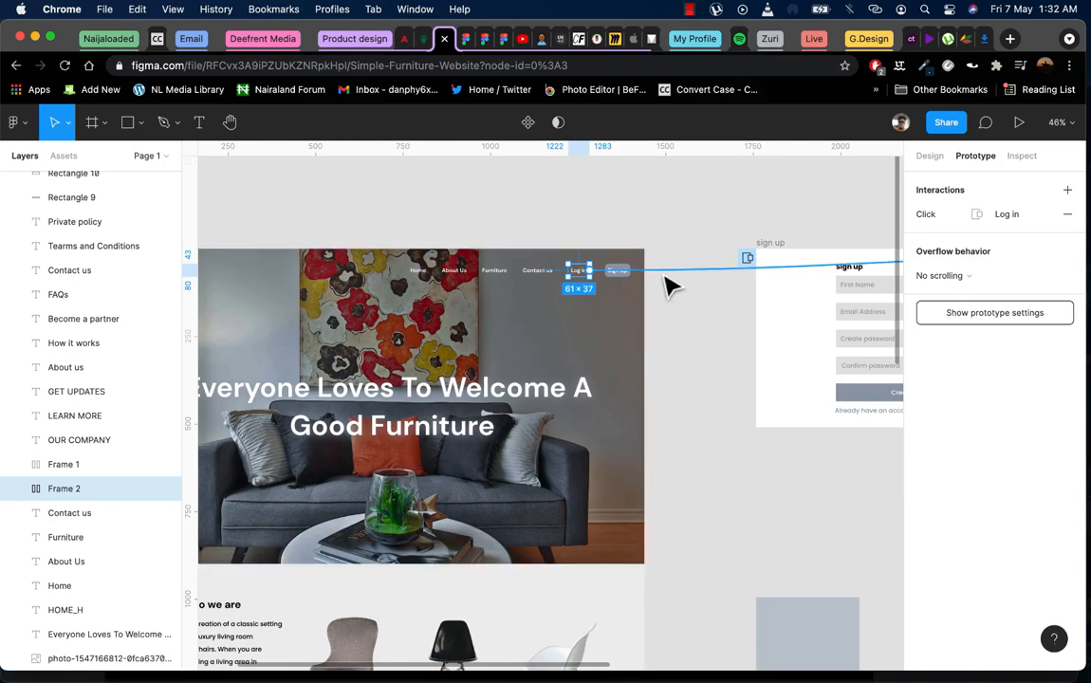
{"action": "scroll", "coordinate": [665, 287], "scroll_direction": "down", "scroll_amount": 3}
{"action": "left_click", "coordinate": [621, 331]}
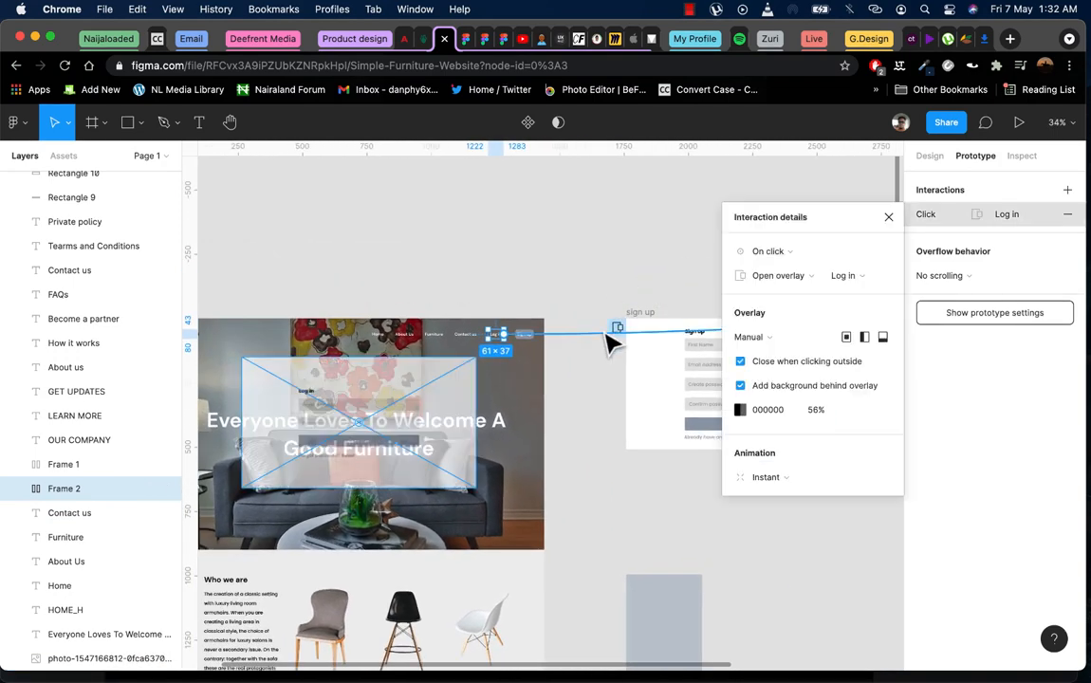
{"action": "left_click", "coordinate": [889, 221]}
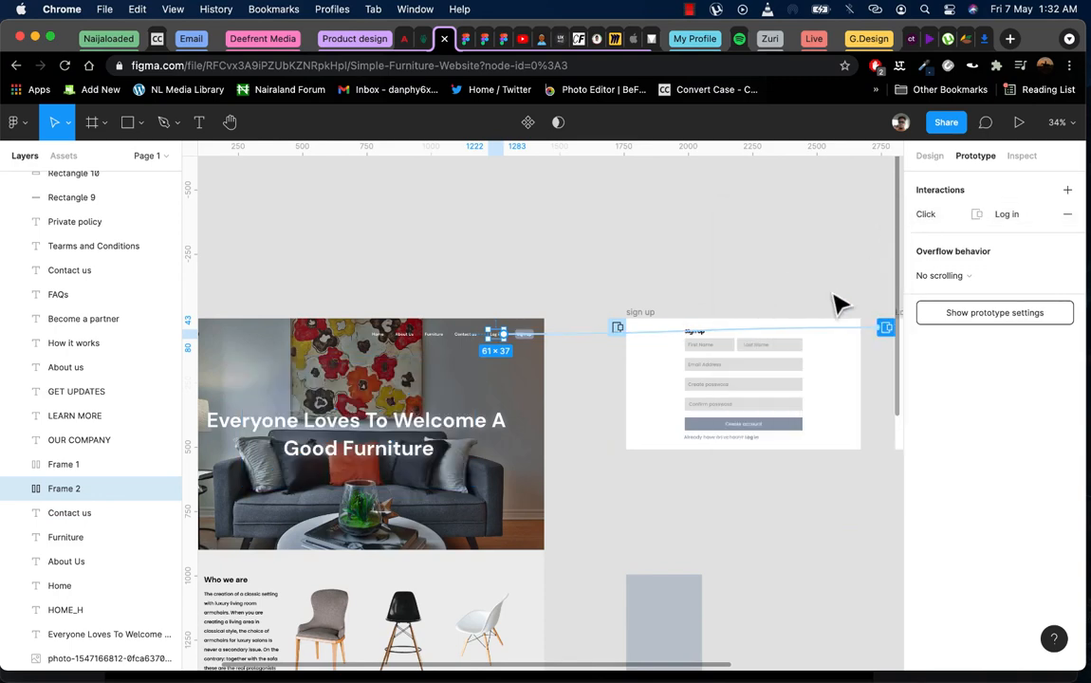
{"action": "left_click", "coordinate": [884, 338]}
{"action": "left_click", "coordinate": [888, 217]}
{"action": "left_click", "coordinate": [619, 331]}
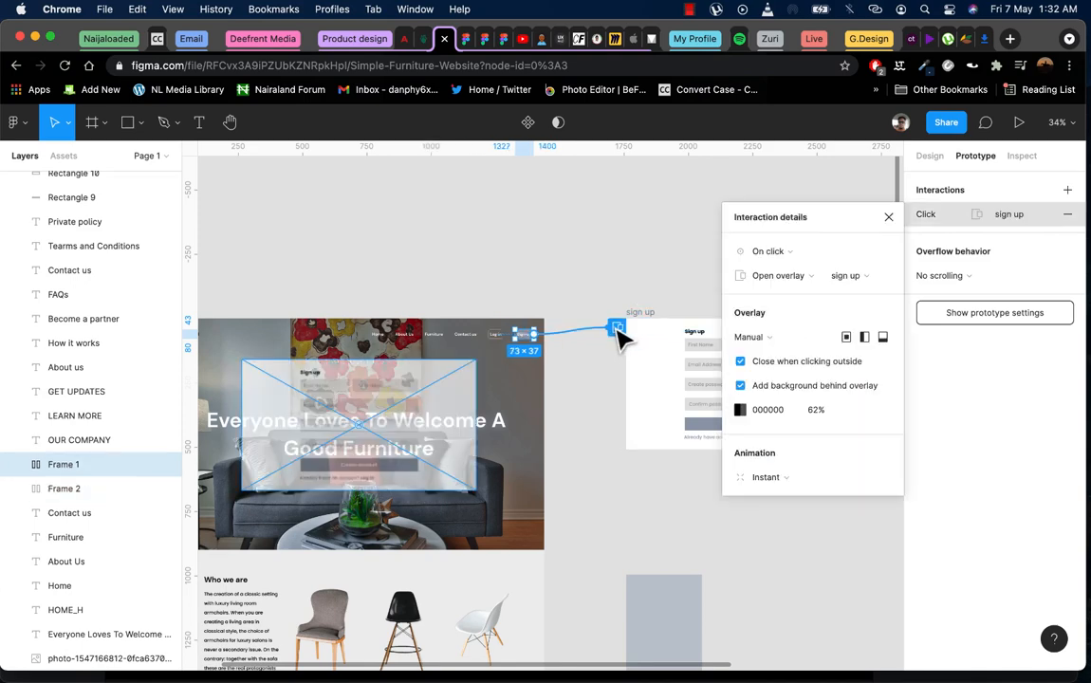
Remove the existing overlay interactions from the Log in and Sign up buttons on the Home frame
{"action": "left_click", "coordinate": [889, 217]}
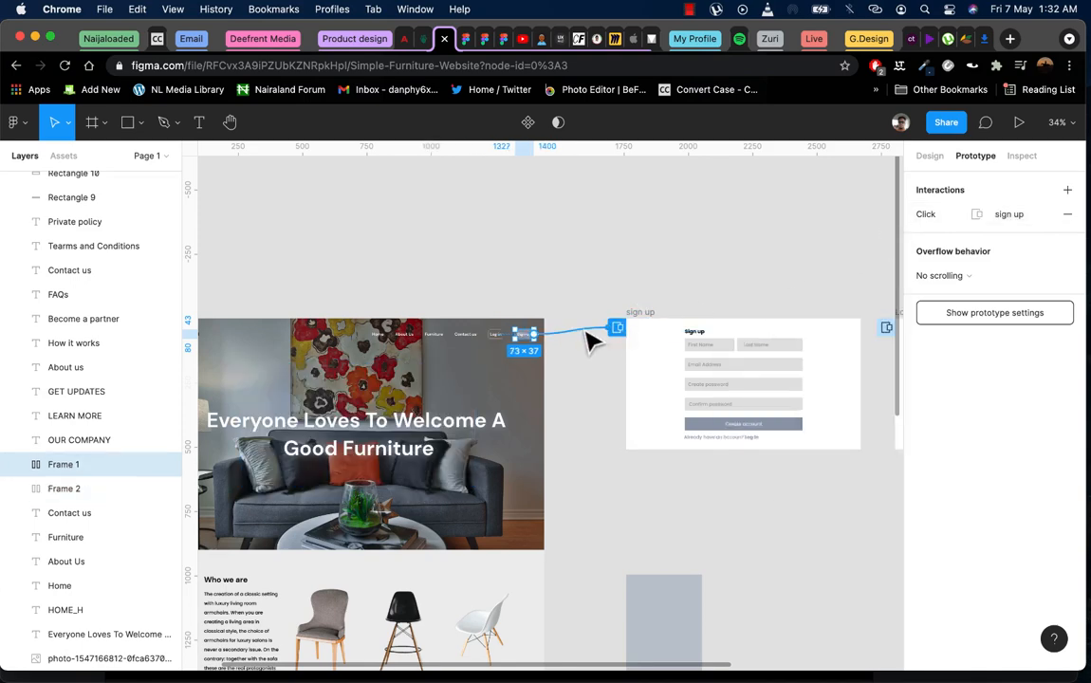
{"action": "left_click", "coordinate": [503, 341]}
{"action": "left_click", "coordinate": [764, 331]}
{"action": "key", "text": "Delete"}
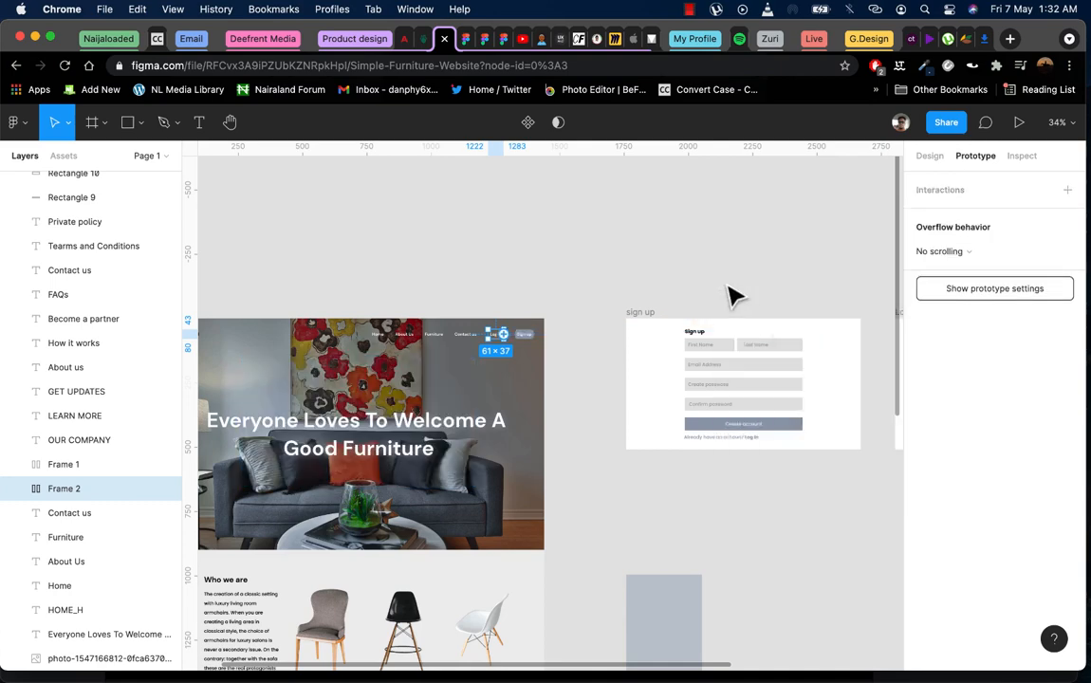
Link the Log in button on the Home frame to the Log in frame with an on-click Open overlay interaction
{"action": "scroll", "coordinate": [537, 331], "scroll_direction": "down", "scroll_amount": 1}
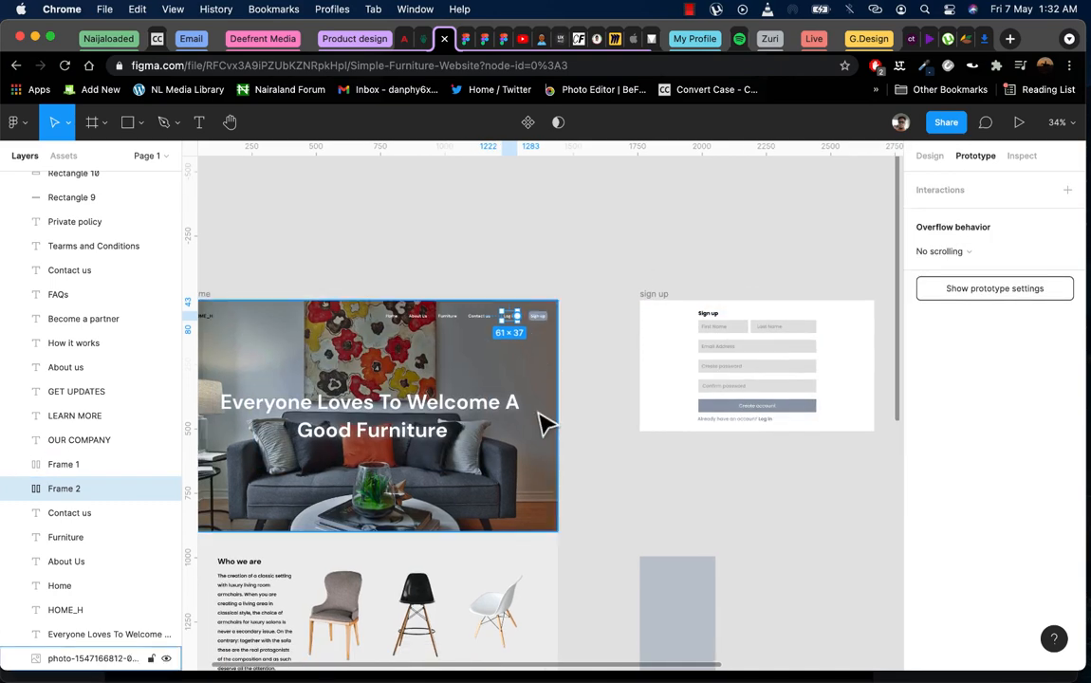
{"action": "left_click", "coordinate": [539, 412]}
{"action": "left_click", "coordinate": [517, 320]}
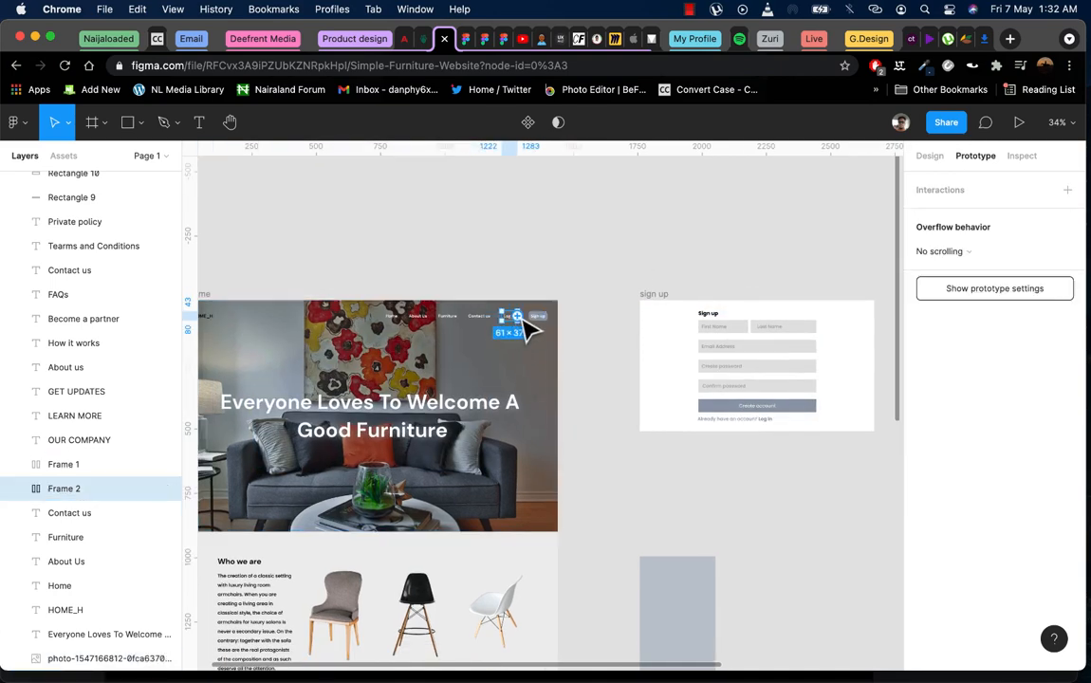
{"action": "scroll", "coordinate": [524, 330], "scroll_direction": "down", "scroll_amount": 3}
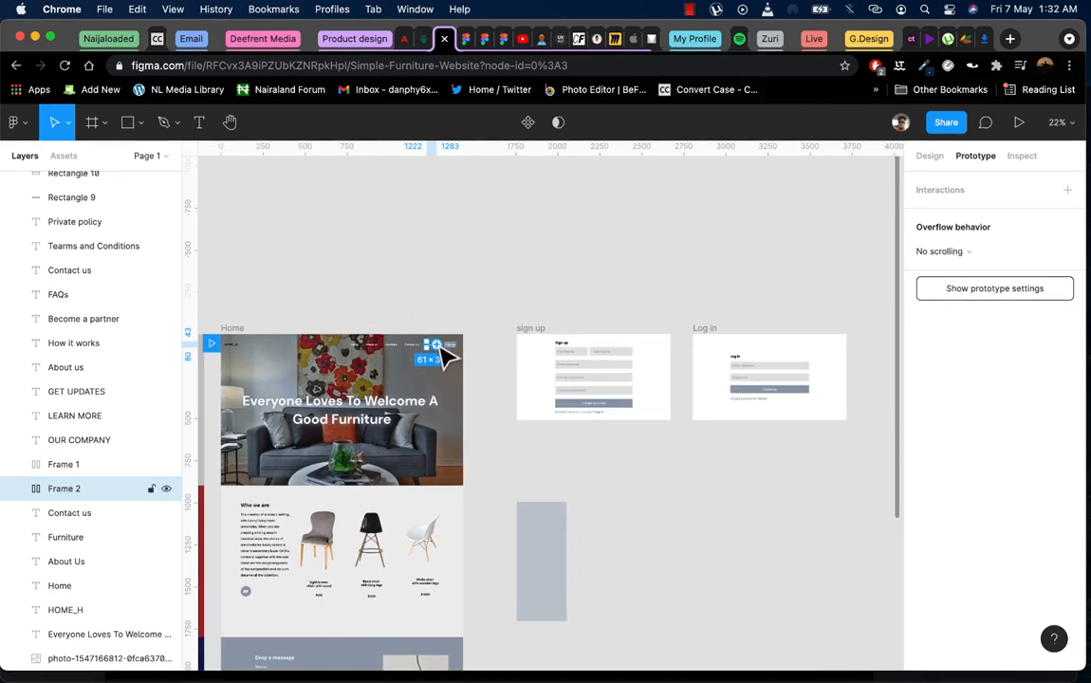
{"action": "left_click_drag", "start_coordinate": [442, 347], "coordinate": [759, 414]}
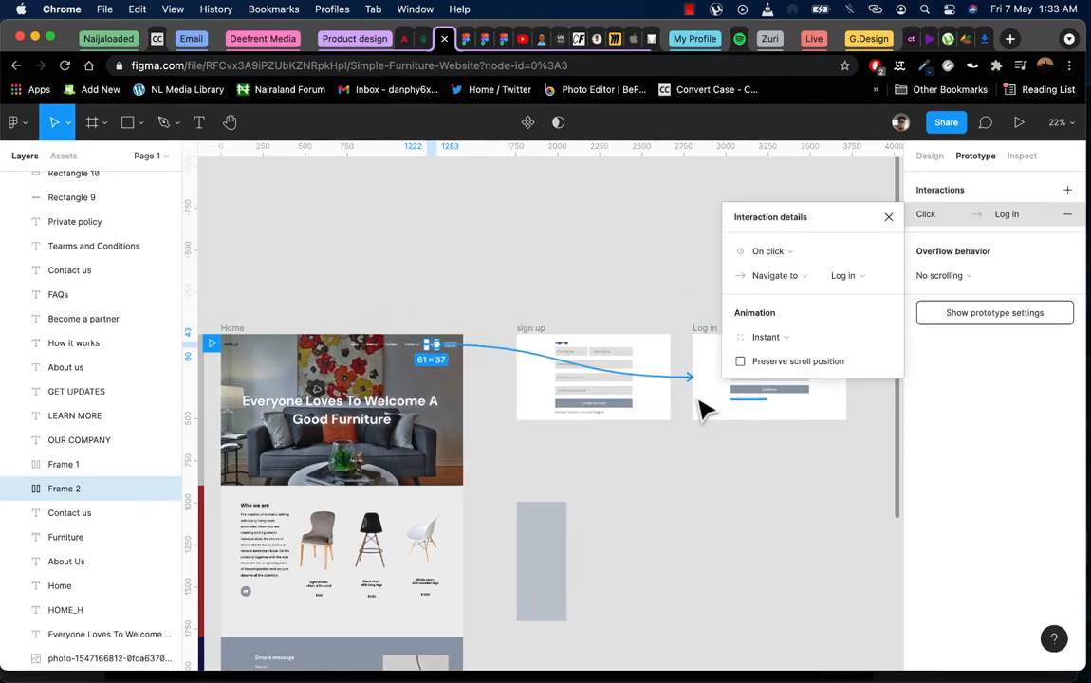
{"action": "left_click", "coordinate": [792, 277]}
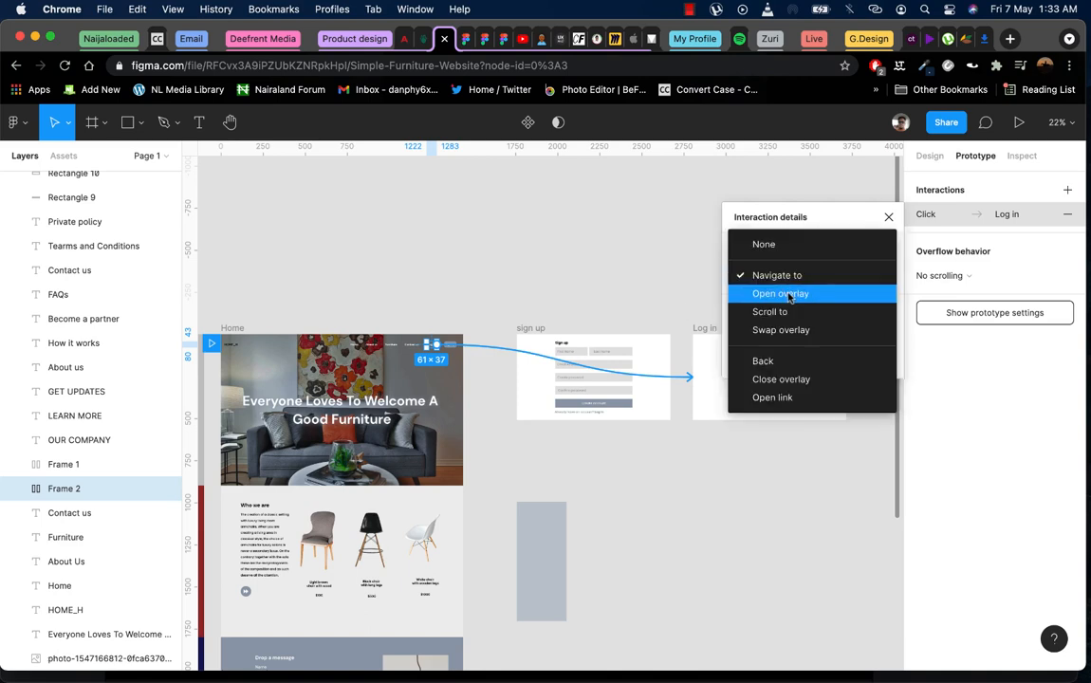
{"action": "left_click", "coordinate": [788, 295]}
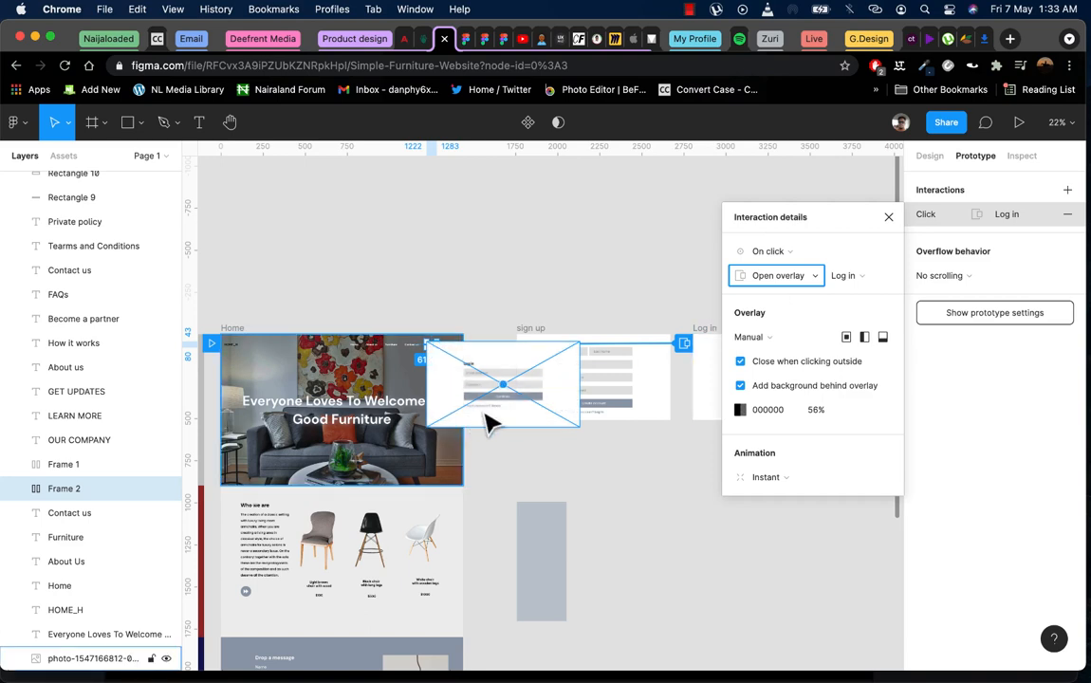
Place the Log in overlay over the middle of the hero image and set its background opacity to 60%, with Instant animation
{"action": "scroll", "coordinate": [426, 434], "scroll_direction": "left", "scroll_amount": 1}
{"action": "left_click_drag", "start_coordinate": [547, 386], "coordinate": [392, 415]}
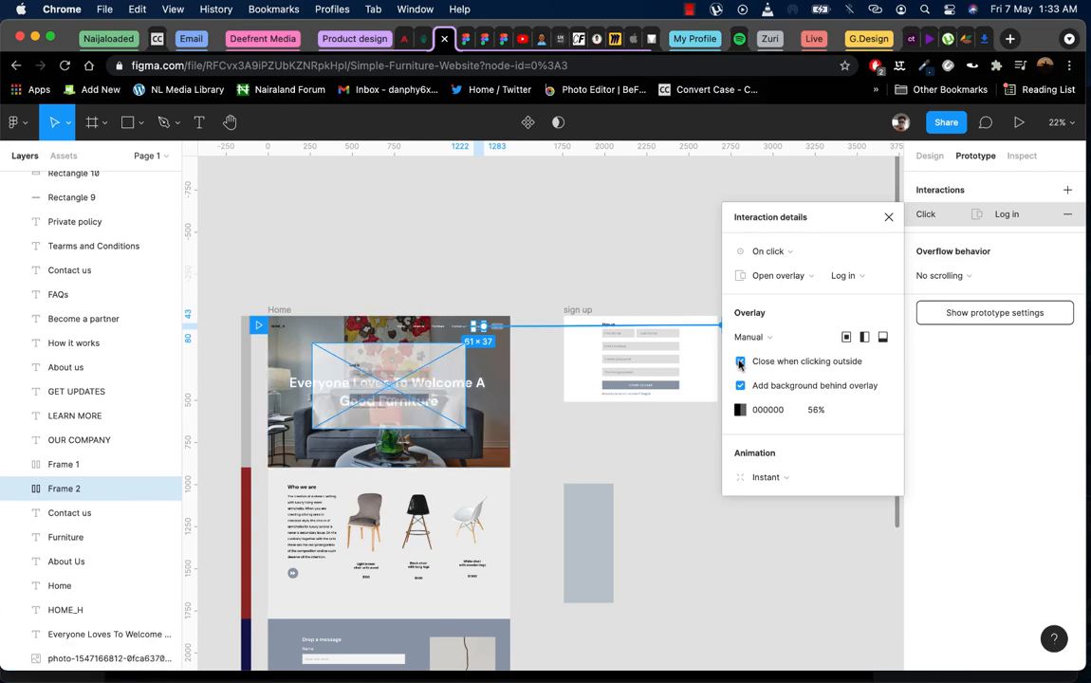
{"action": "left_click", "coordinate": [815, 410]}
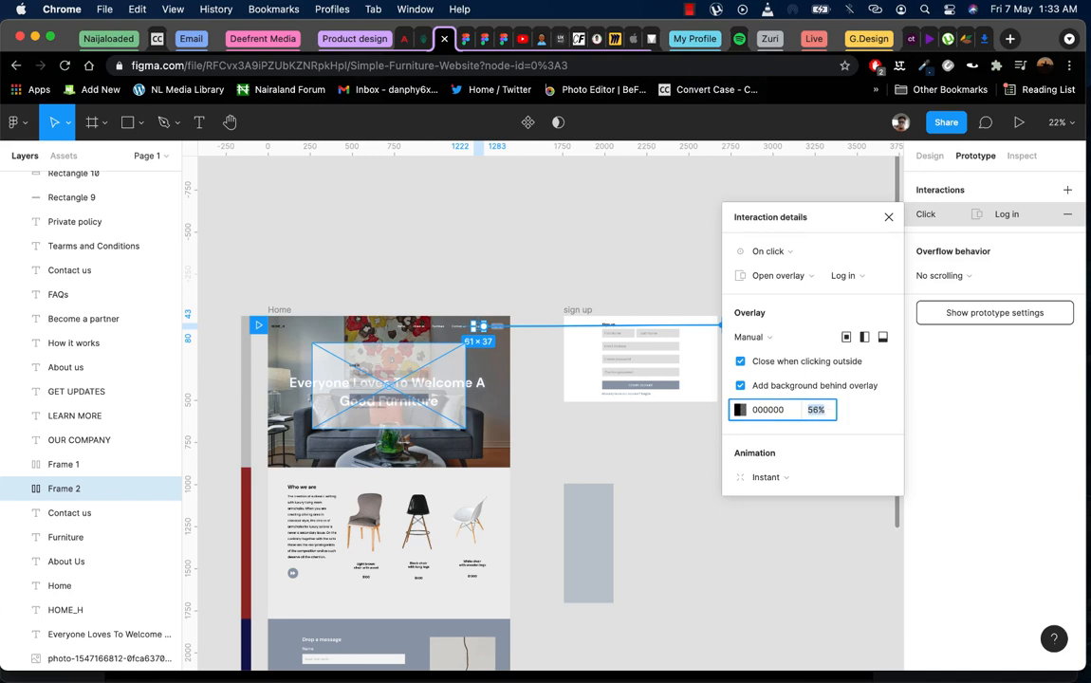
{"action": "key", "text": "Return"}
{"action": "left_click", "coordinate": [765, 477]}
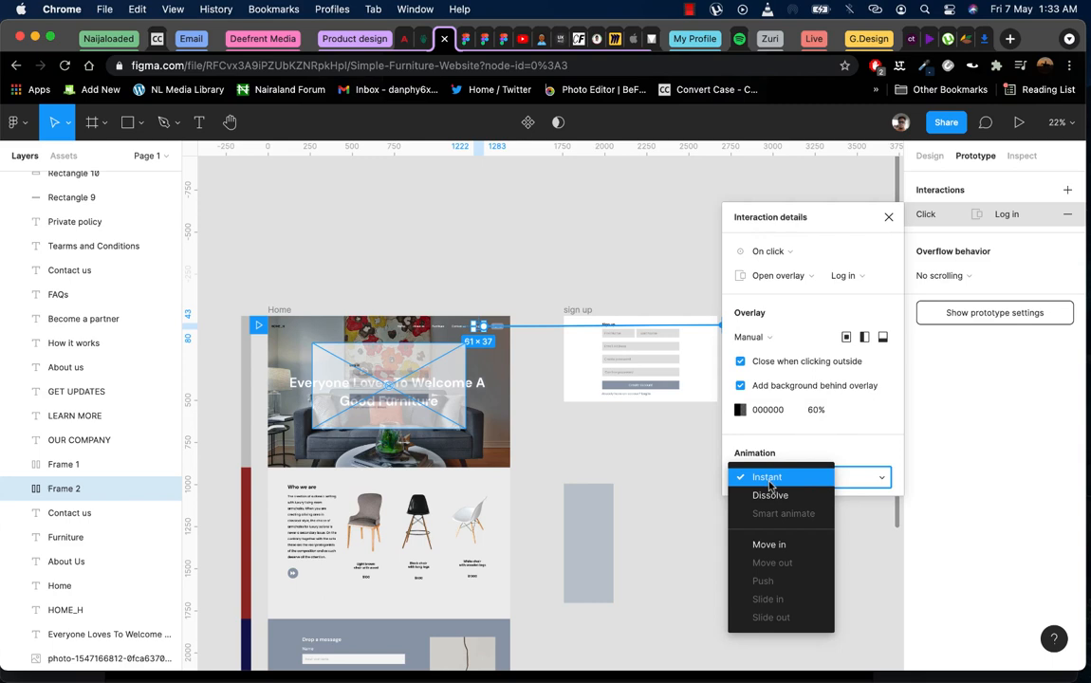
{"action": "left_click", "coordinate": [770, 484]}
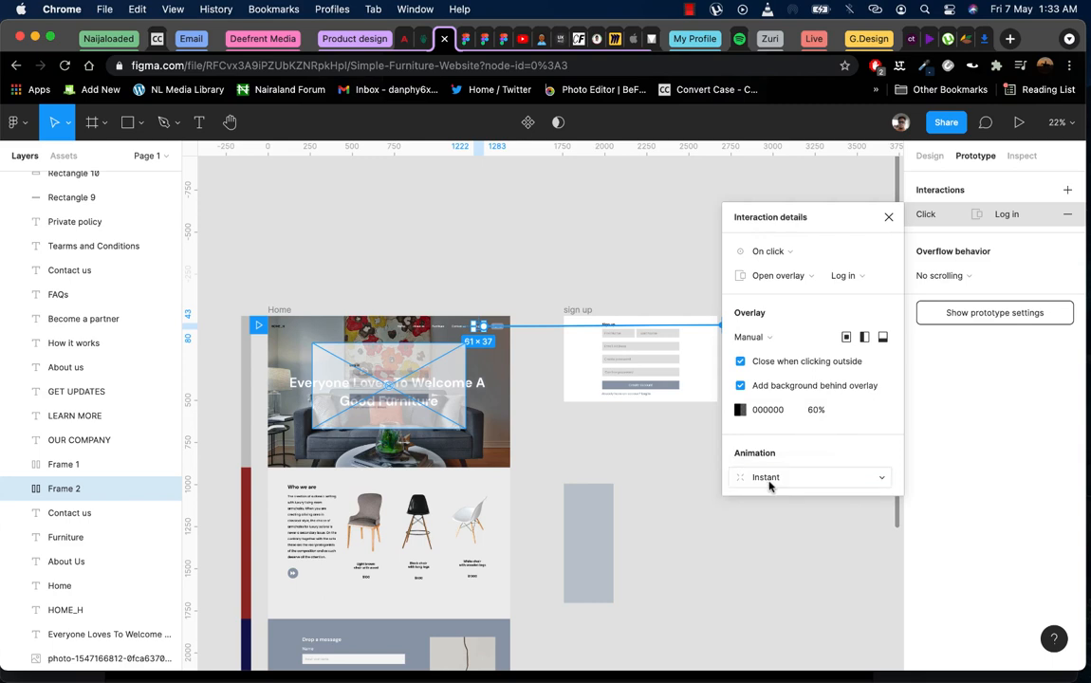
{"action": "left_click", "coordinate": [889, 217]}
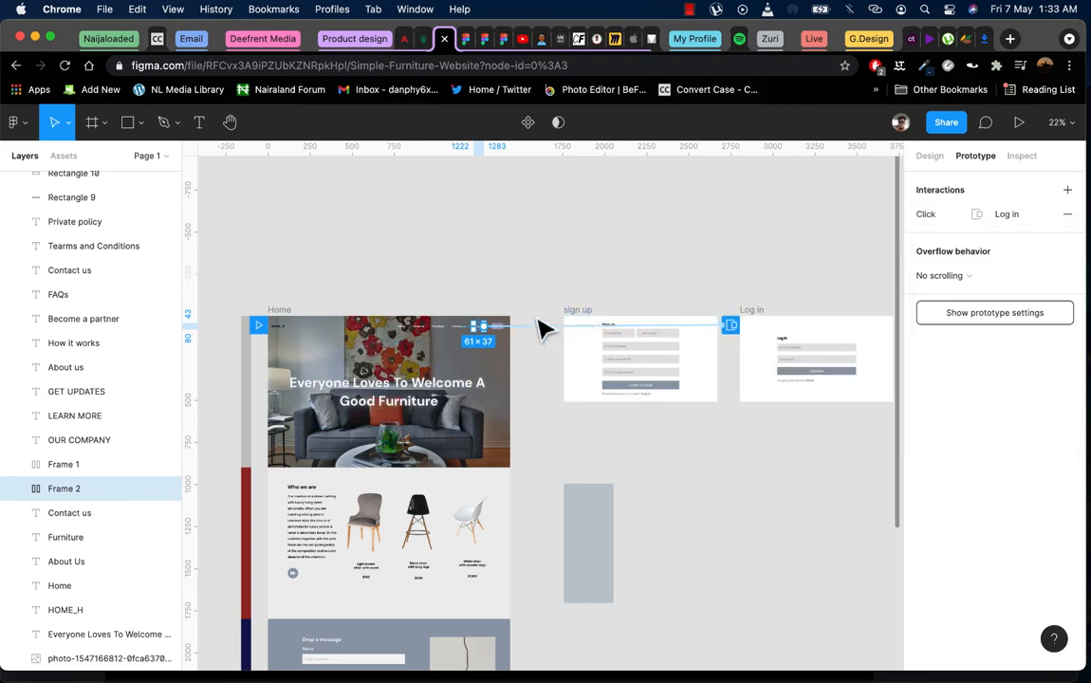
Link the Sign up button to the sign up frame with an on-click Open overlay interaction using Instant animation
{"action": "scroll", "coordinate": [490, 339], "scroll_direction": "up", "scroll_amount": 5}
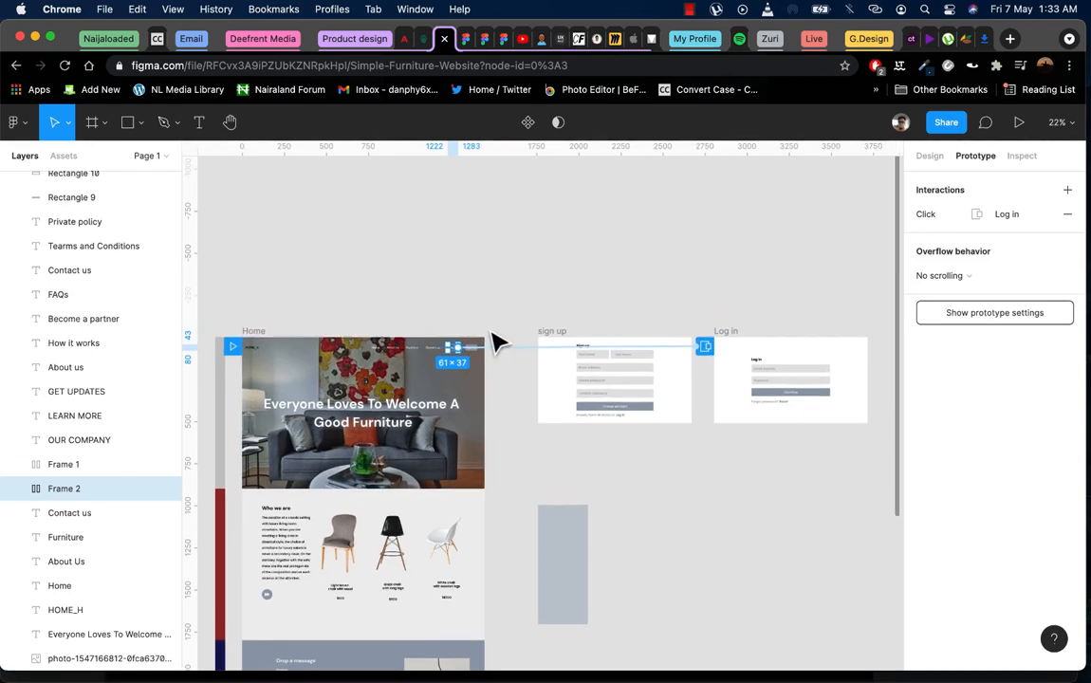
{"action": "left_click", "coordinate": [464, 369]}
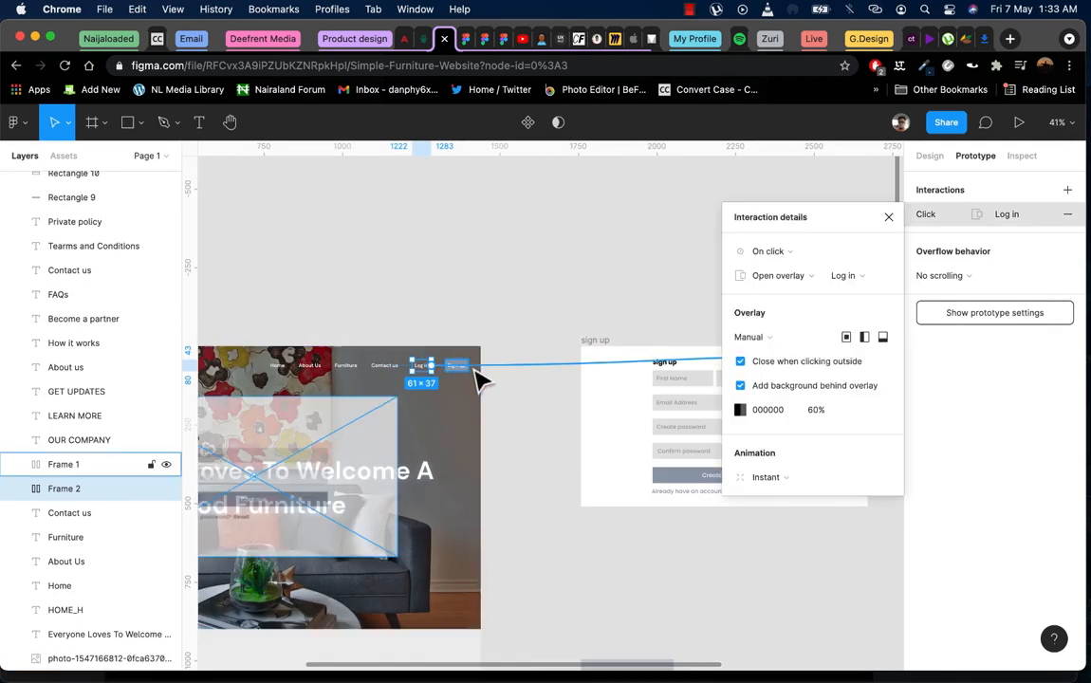
{"action": "scroll", "coordinate": [532, 453], "scroll_direction": "up", "scroll_amount": 5}
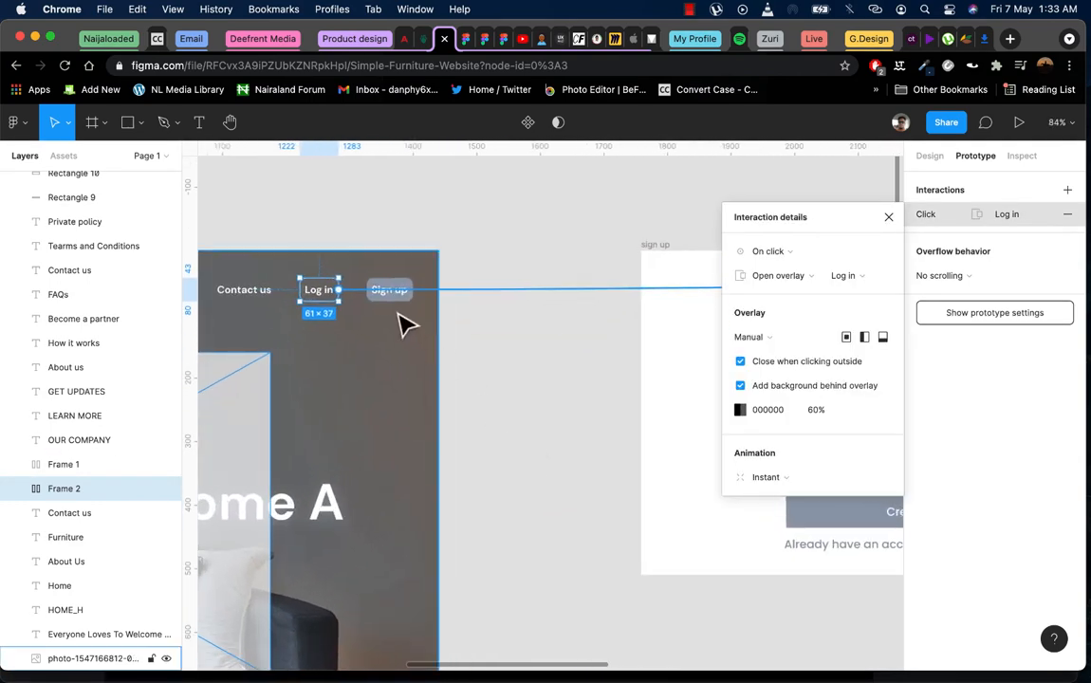
{"action": "left_click", "coordinate": [390, 289]}
{"action": "left_click_drag", "start_coordinate": [413, 290], "coordinate": [648, 319]}
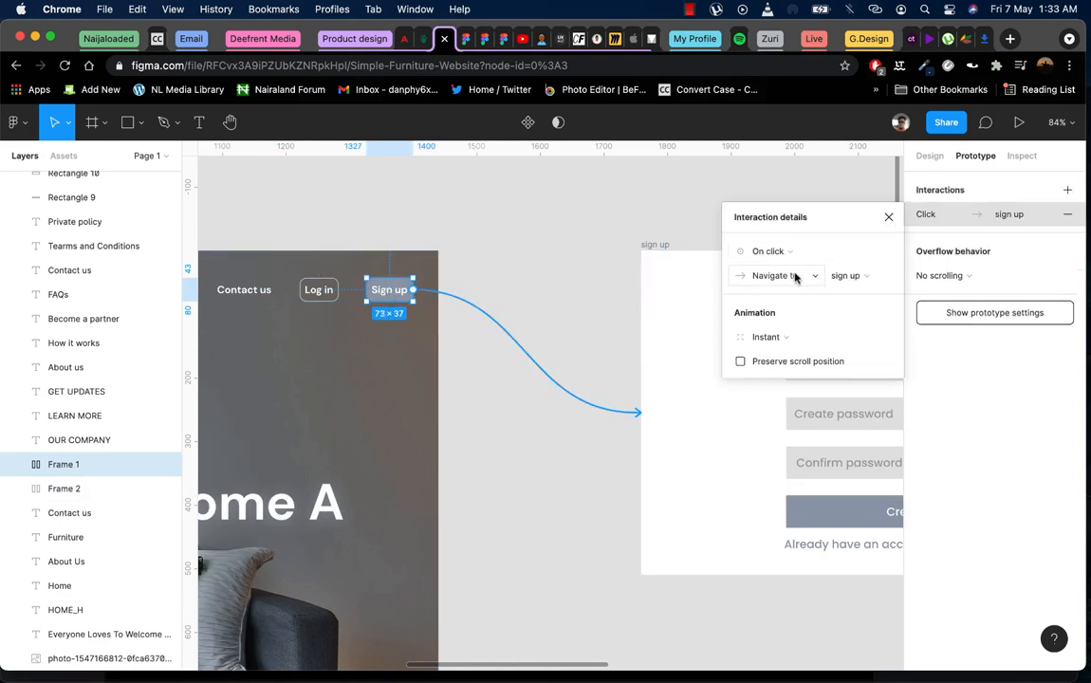
{"action": "left_click", "coordinate": [772, 339]}
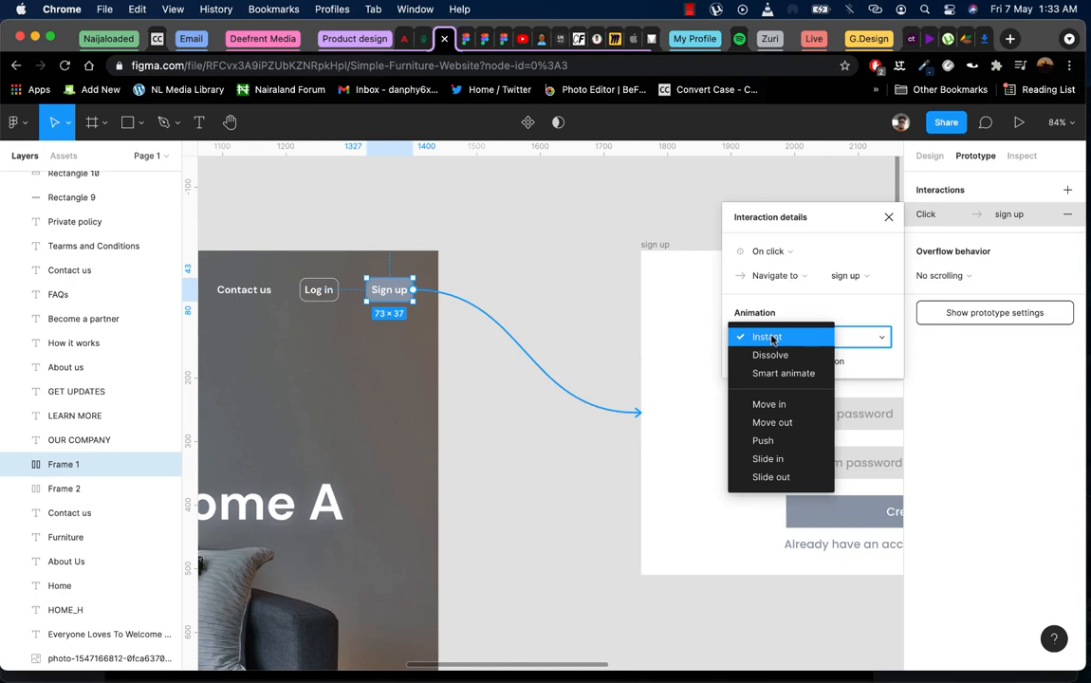
{"action": "left_click", "coordinate": [768, 338]}
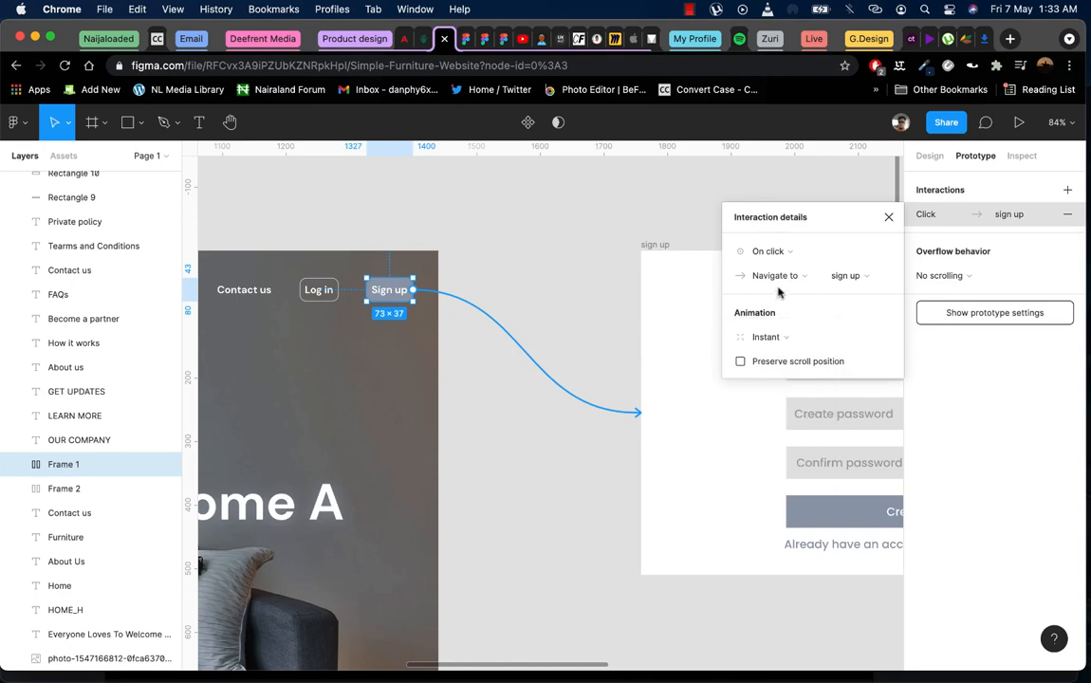
{"action": "left_click", "coordinate": [776, 277]}
{"action": "left_click", "coordinate": [777, 294]}
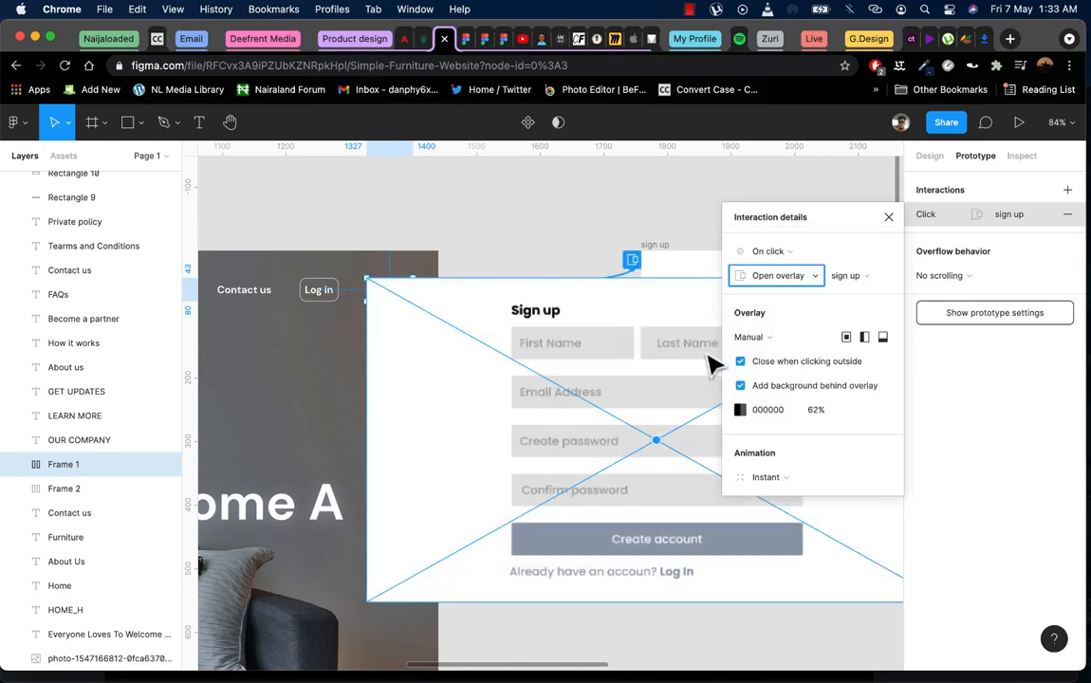
Place the Sign up overlay over the middle of the hero image and set its background opacity to 60%
{"action": "scroll", "coordinate": [702, 367], "scroll_direction": "down", "scroll_amount": 8}
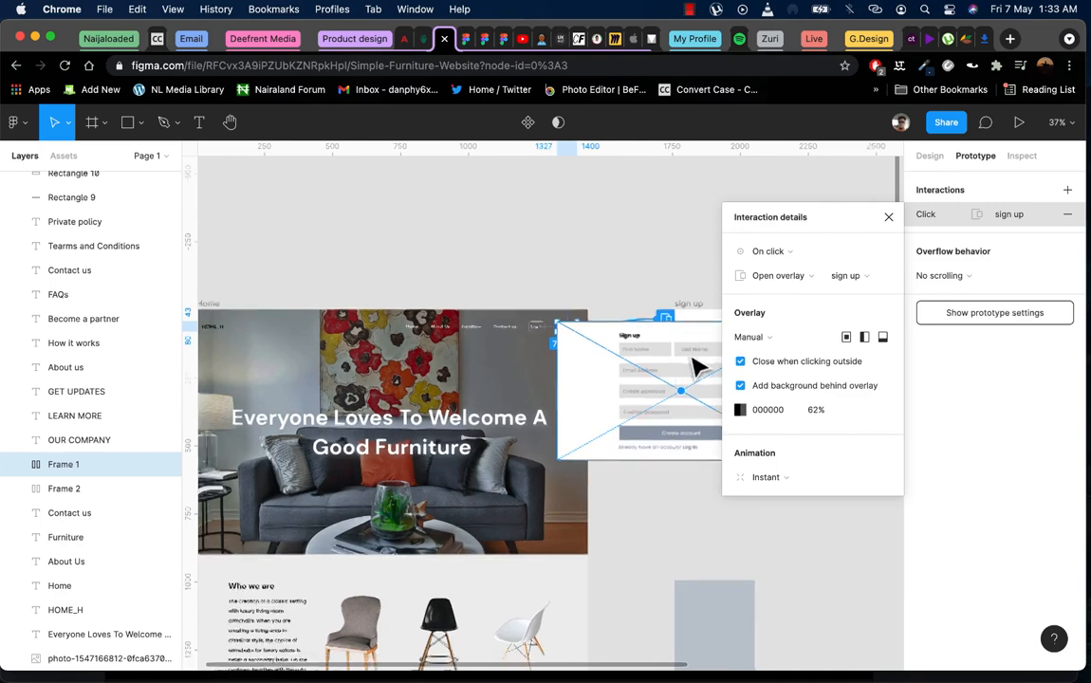
{"action": "left_click_drag", "start_coordinate": [697, 367], "coordinate": [508, 386]}
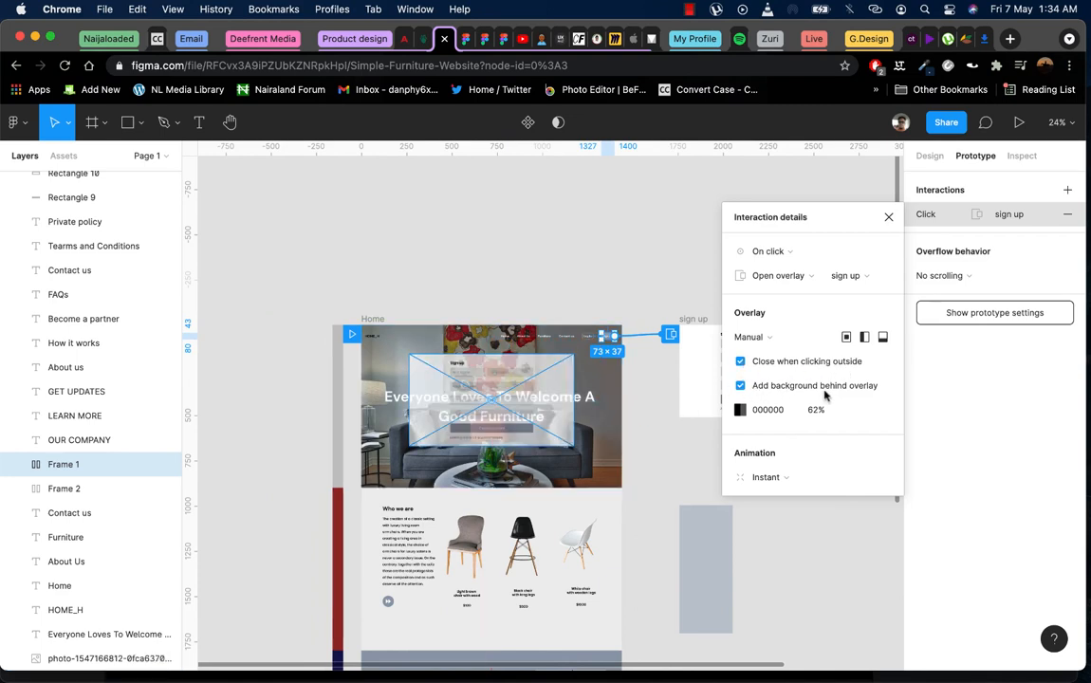
{"action": "left_click", "coordinate": [815, 411]}
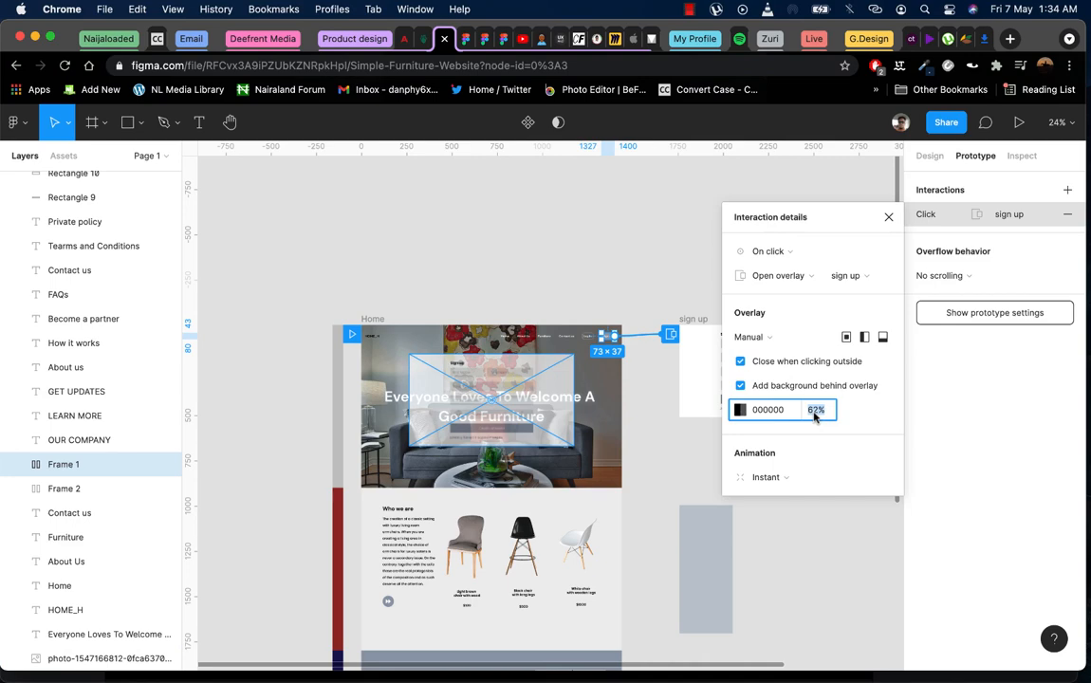
{"action": "type", "text": "60"}
{"action": "key", "text": "Return"}
{"action": "left_click", "coordinate": [888, 218]}
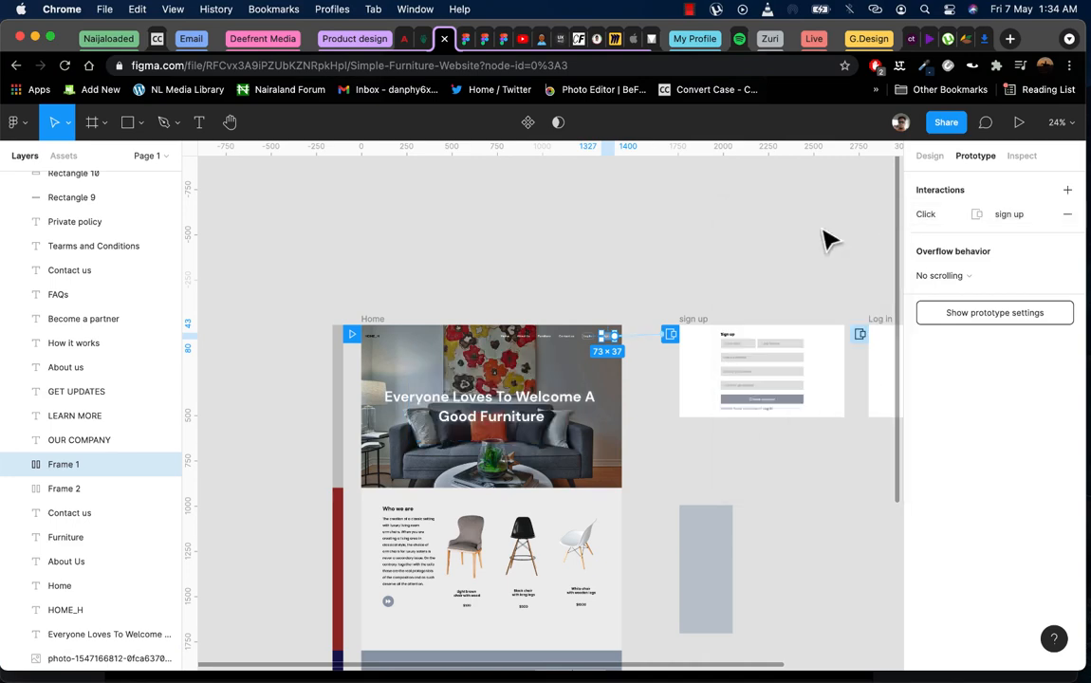
Switch to the prototype preview, test the About Us navigation link, and return to the page's hero section
{"action": "left_click", "coordinate": [466, 40]}
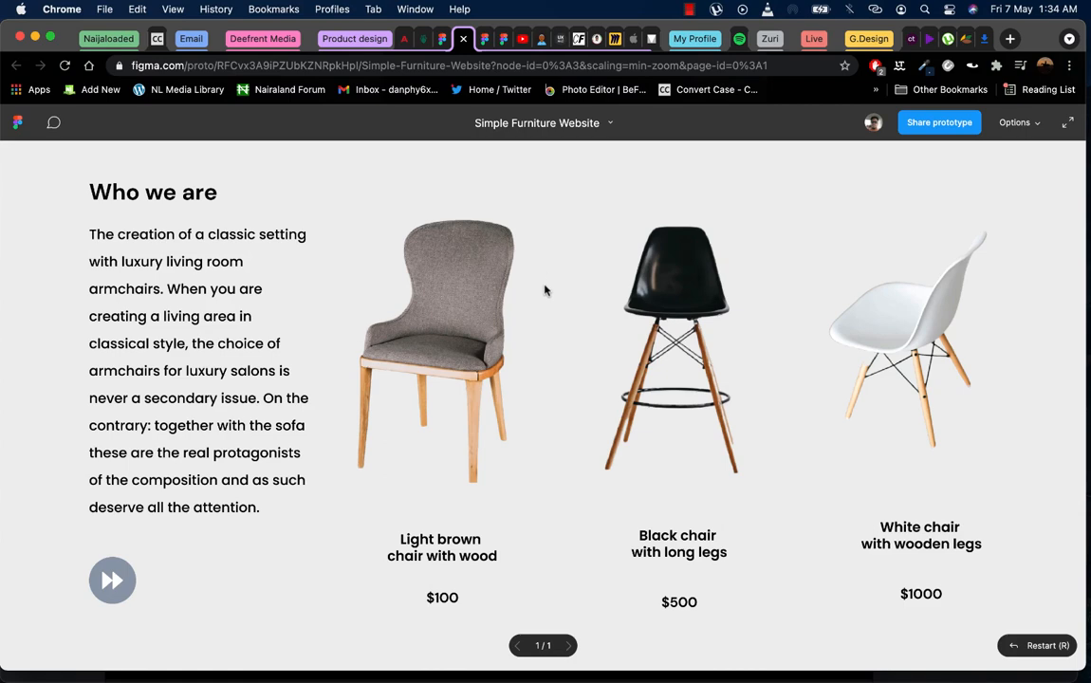
{"action": "scroll", "coordinate": [544, 290], "scroll_direction": "up", "scroll_amount": 10}
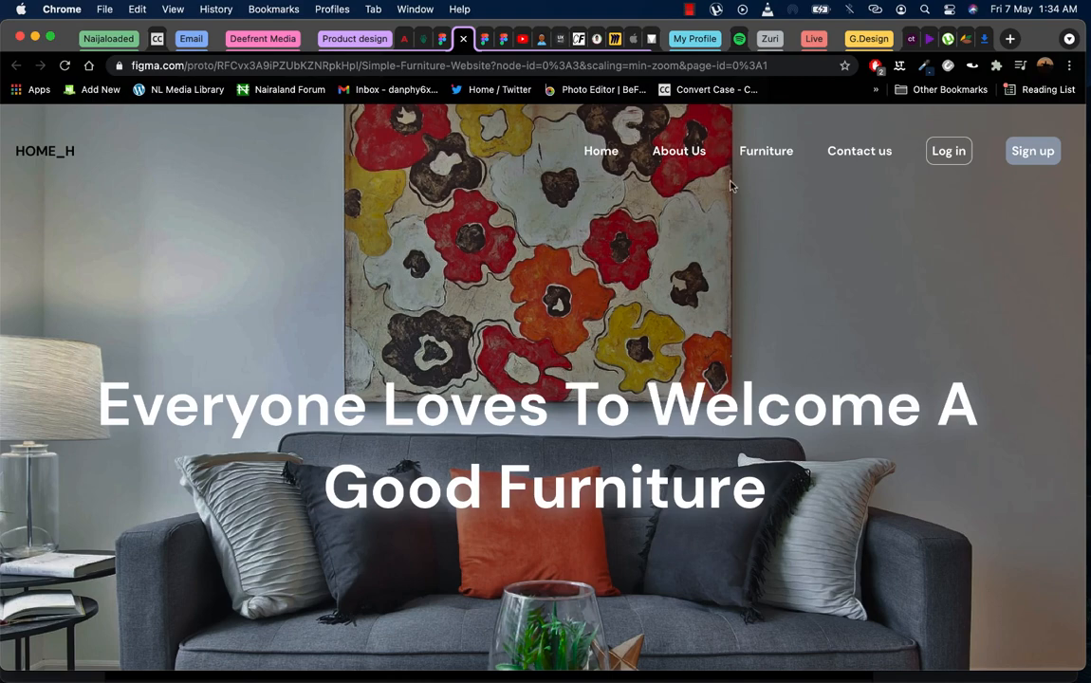
{"action": "left_click", "coordinate": [678, 153]}
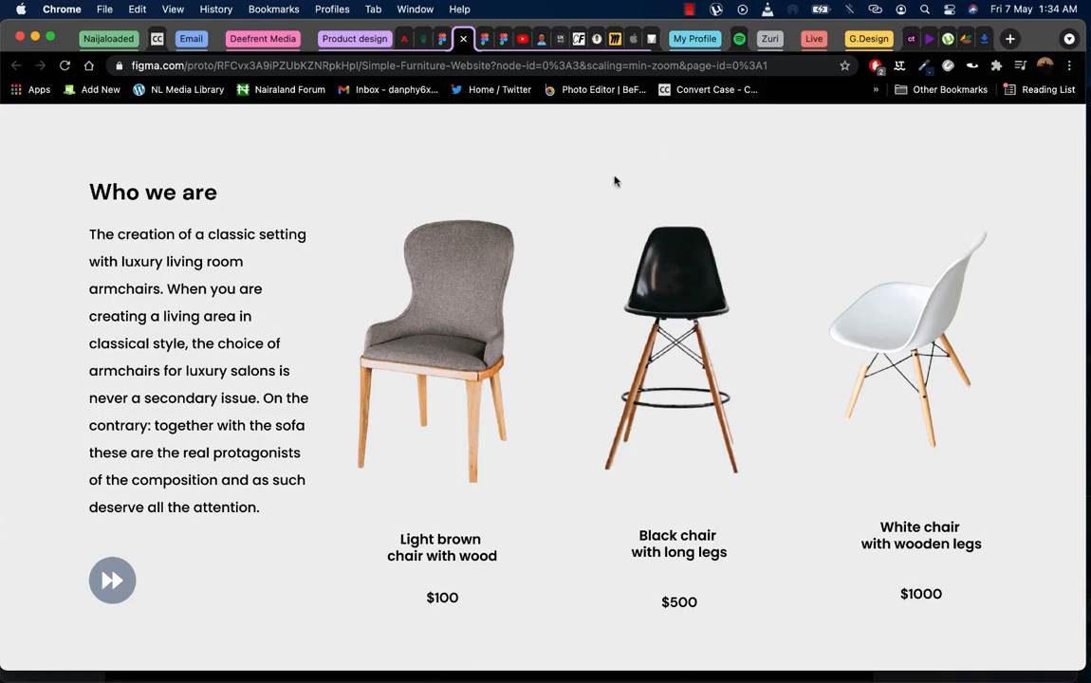
{"action": "scroll", "coordinate": [534, 167], "scroll_direction": "up", "scroll_amount": 10}
{"action": "left_click", "coordinate": [683, 142]}
{"action": "scroll", "coordinate": [829, 175], "scroll_direction": "up", "scroll_amount": 10}
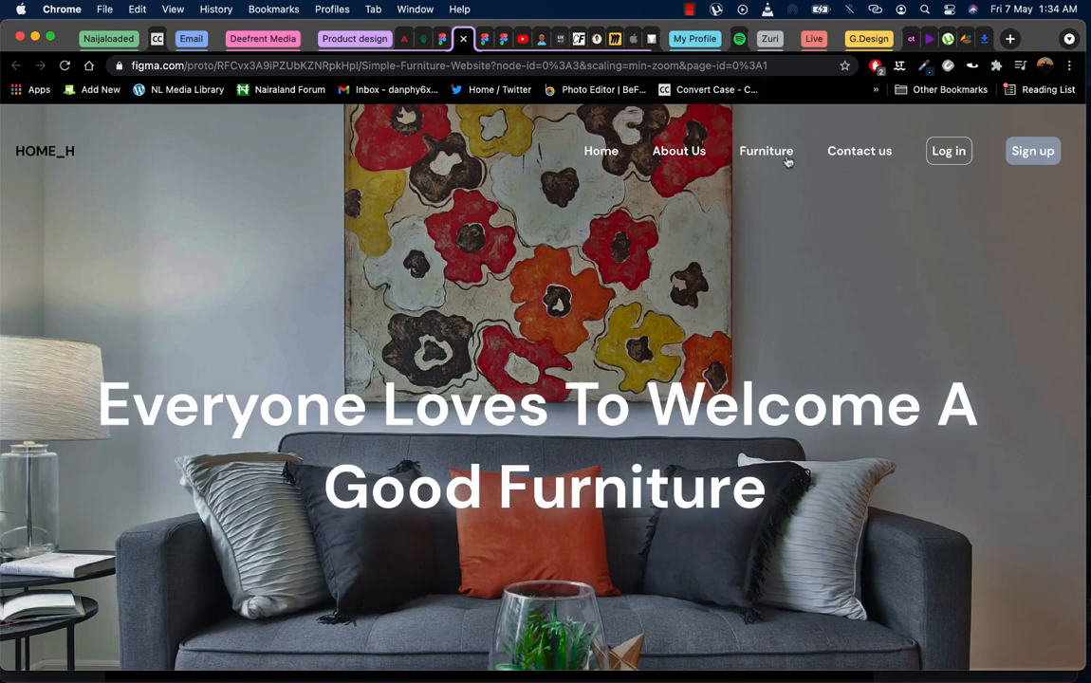
Test the Contact us link to the Drop a message section, go back to the hero section, and open the Log in overlay
{"action": "left_click", "coordinate": [844, 152]}
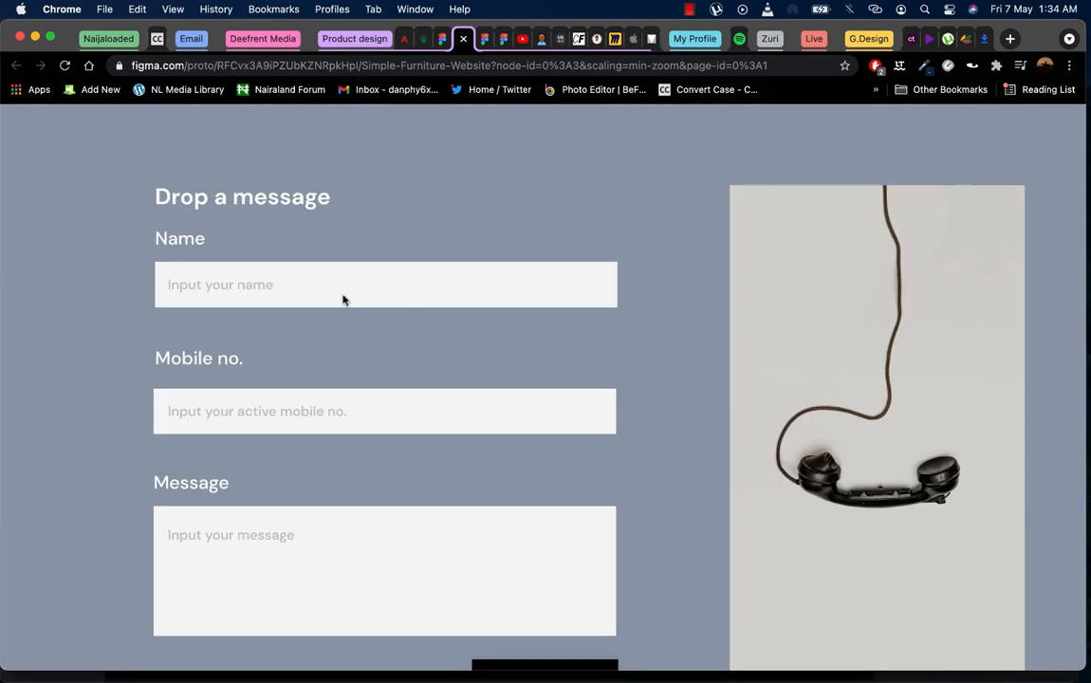
{"action": "scroll", "coordinate": [290, 481], "scroll_direction": "down", "scroll_amount": 1}
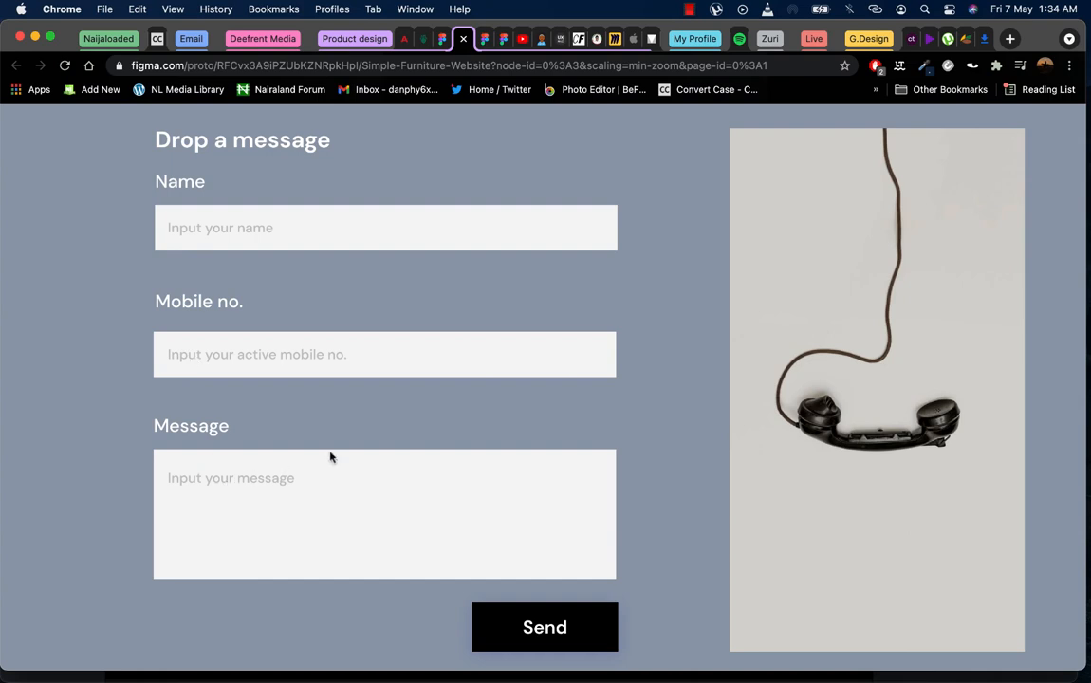
{"action": "scroll", "coordinate": [330, 458], "scroll_direction": "up", "scroll_amount": 5}
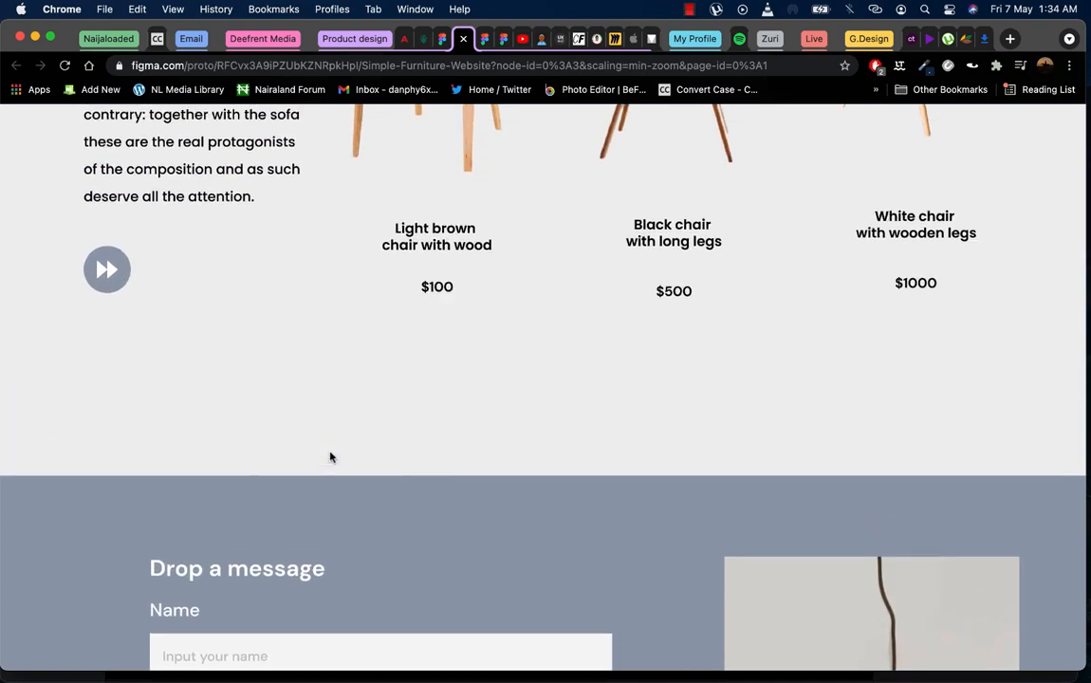
{"action": "scroll", "coordinate": [330, 458], "scroll_direction": "down", "scroll_amount": 5}
{"action": "scroll", "coordinate": [330, 457], "scroll_direction": "up", "scroll_amount": 15}
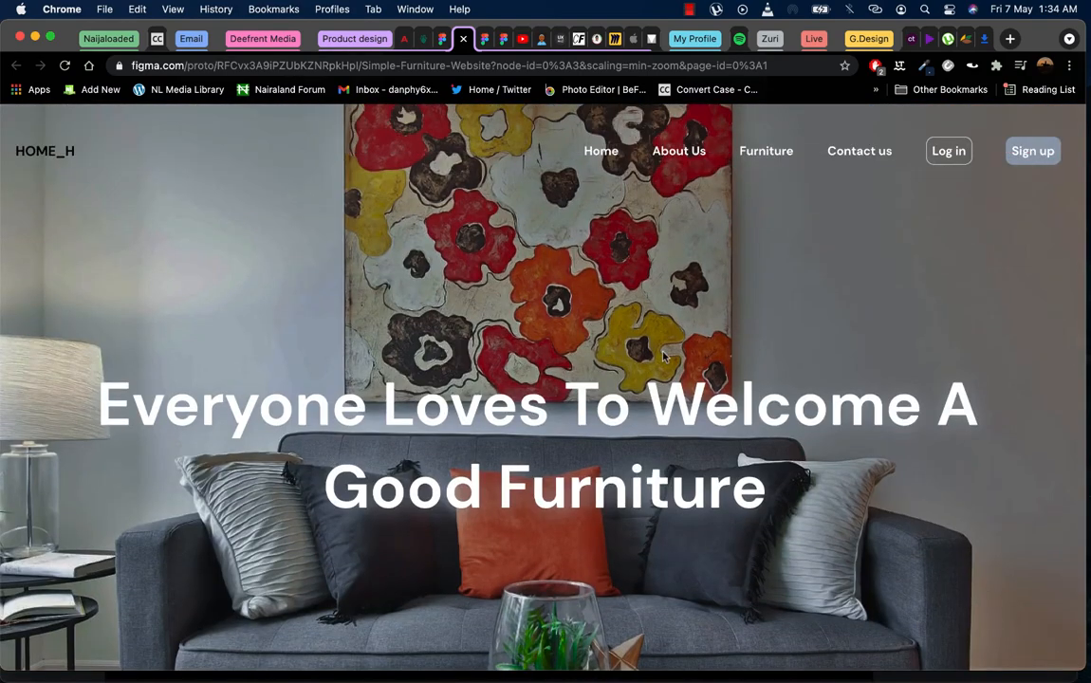
{"action": "left_click", "coordinate": [945, 154]}
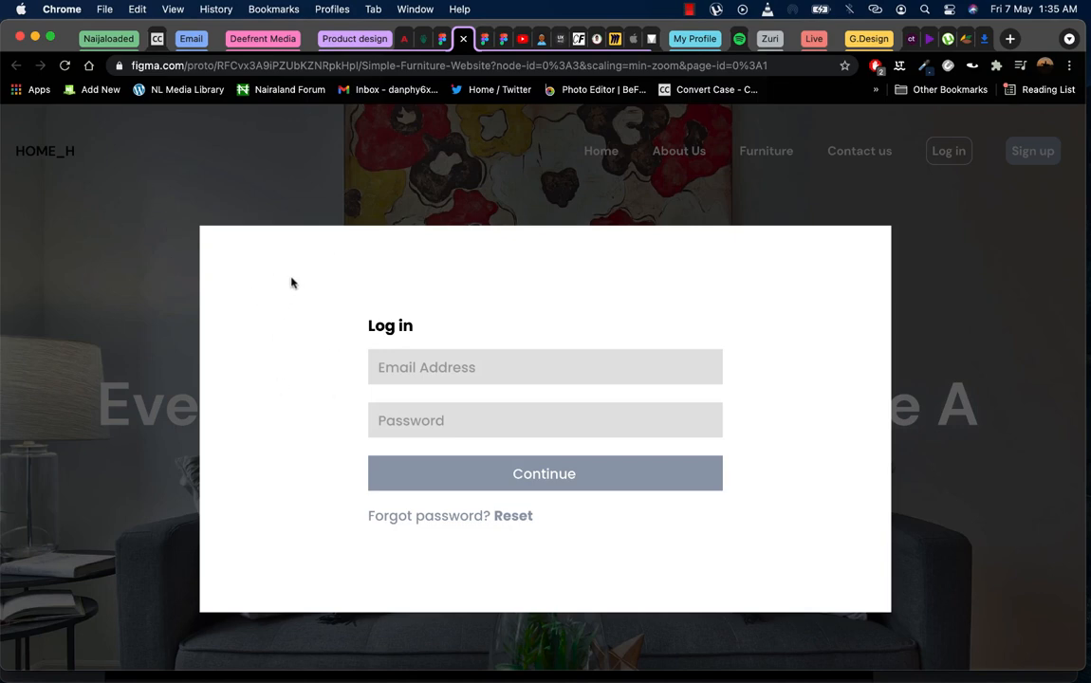
Return to the design file and check the overlay settings of the Sign up and Log in button interactions
{"action": "left_click", "coordinate": [437, 38]}
{"action": "left_click", "coordinate": [672, 338]}
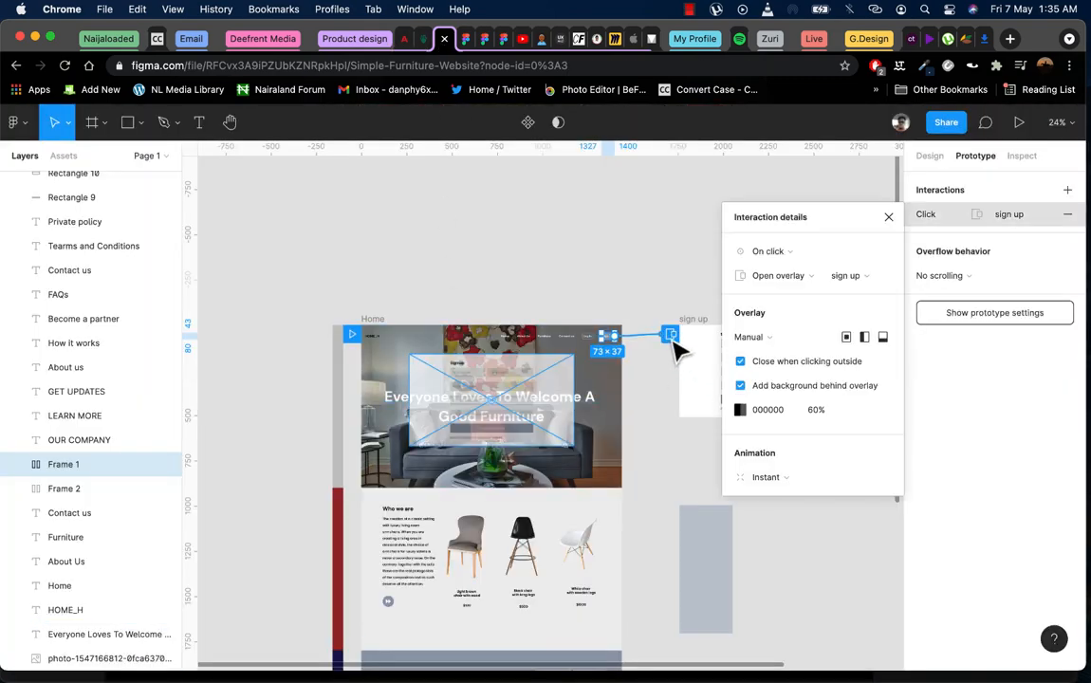
{"action": "left_click", "coordinate": [889, 218]}
{"action": "left_click", "coordinate": [863, 334]}
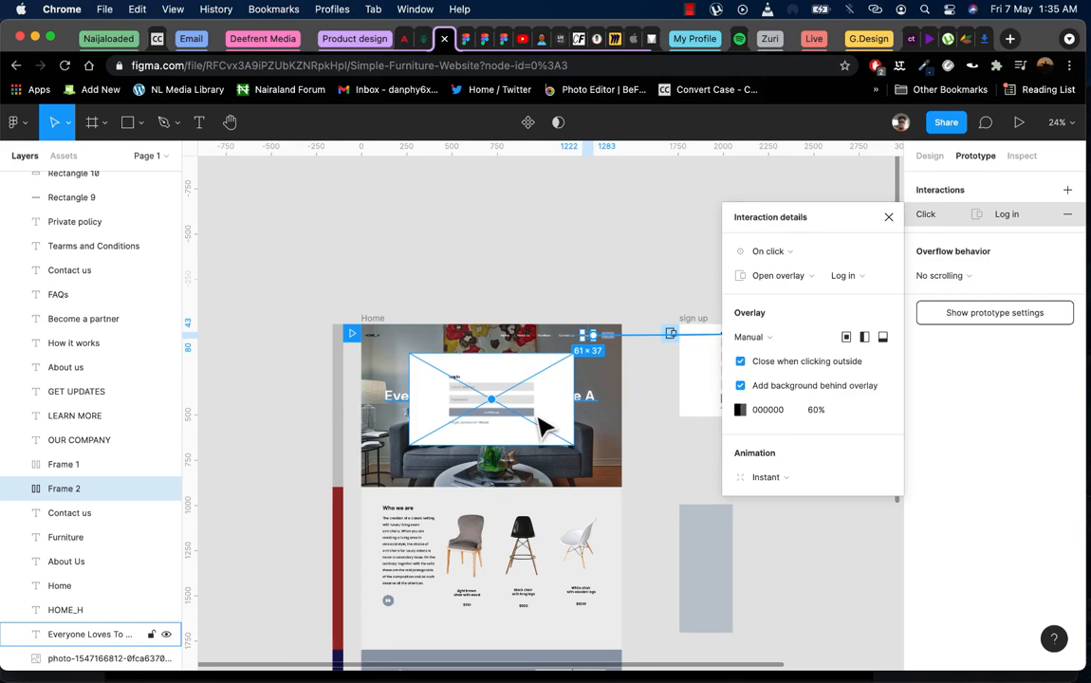
Compare the Log in overlay's placement over the hero image in the design file with the prototype preview
{"action": "scroll", "coordinate": [545, 428], "scroll_direction": "up", "scroll_amount": 8}
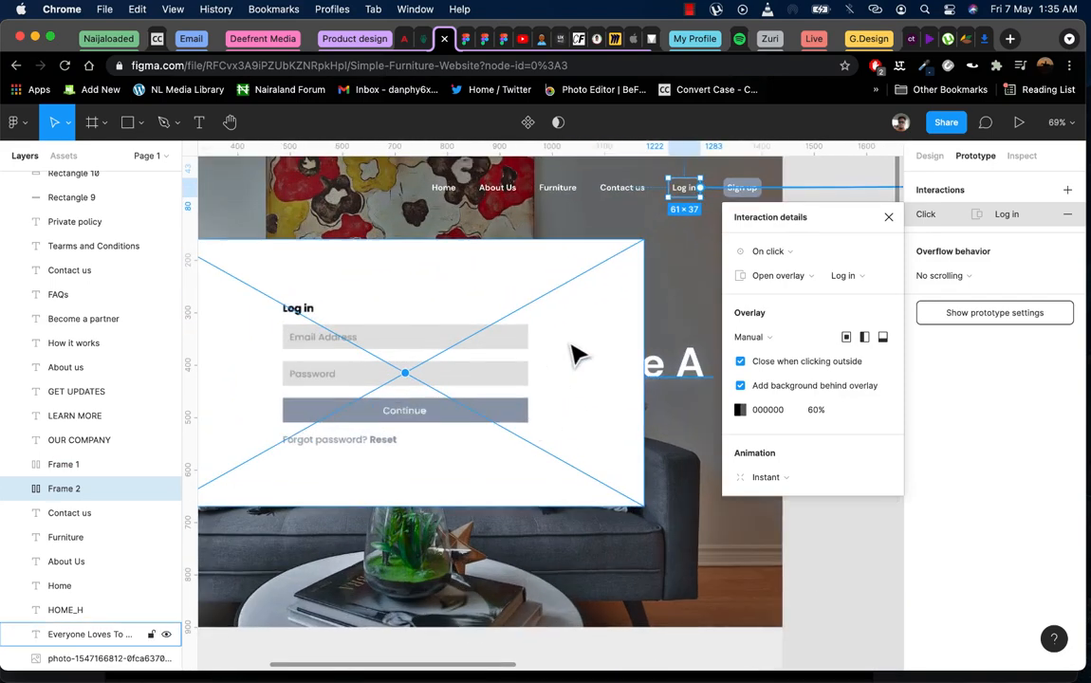
{"action": "scroll", "coordinate": [579, 355], "scroll_direction": "down", "scroll_amount": 4}
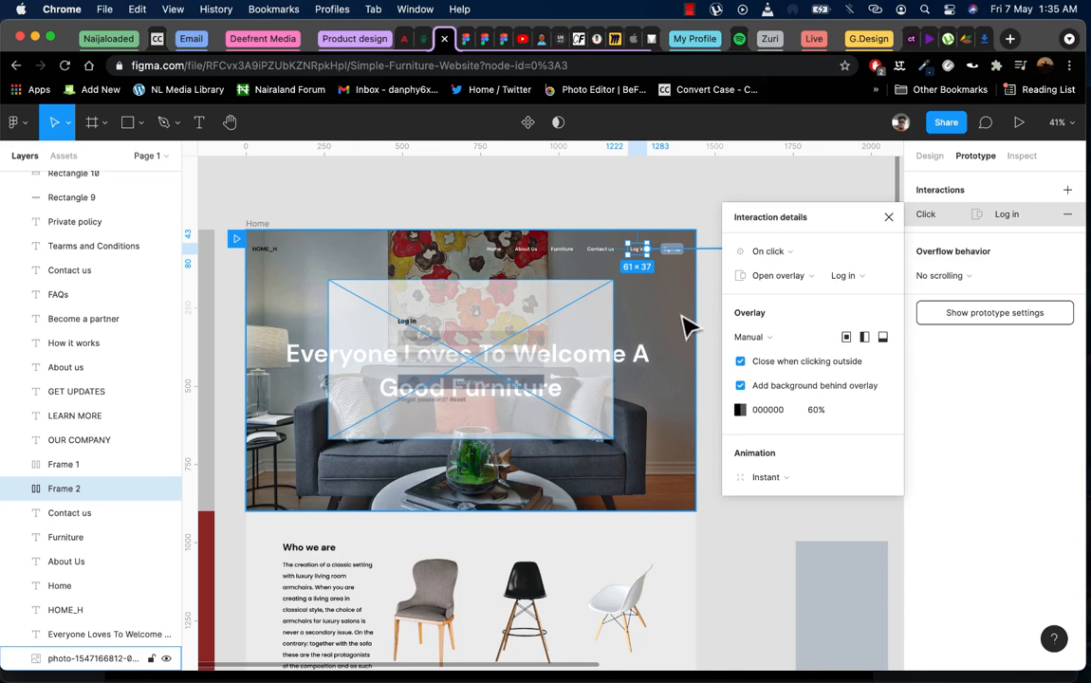
{"action": "scroll", "coordinate": [650, 382], "scroll_direction": "down", "scroll_amount": 5}
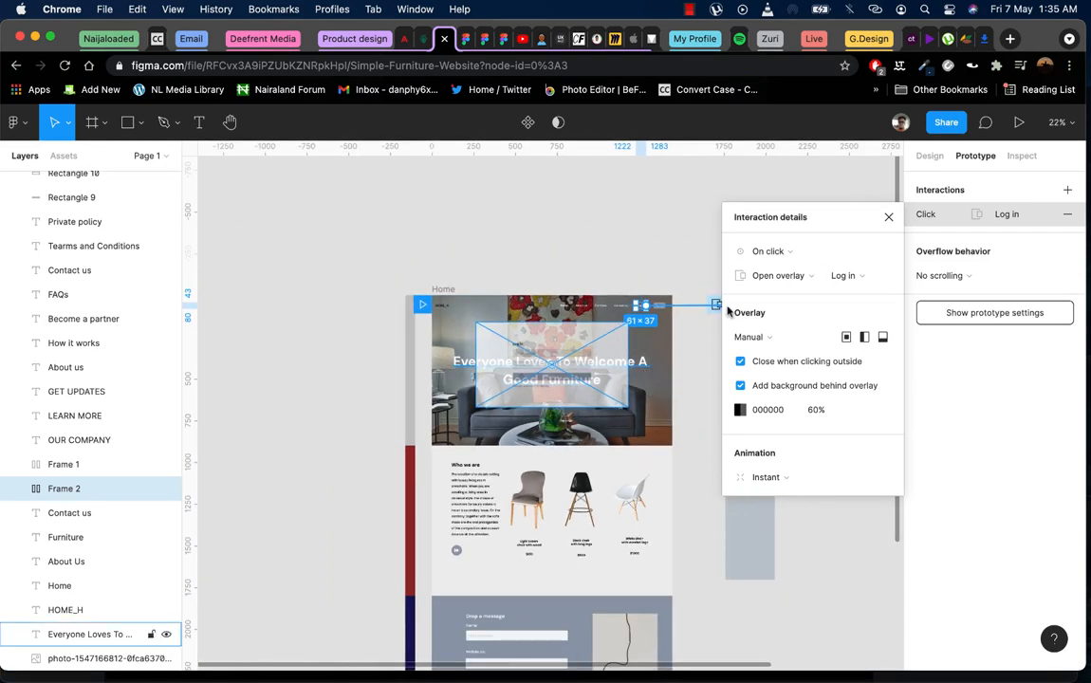
{"action": "left_click", "coordinate": [465, 42]}
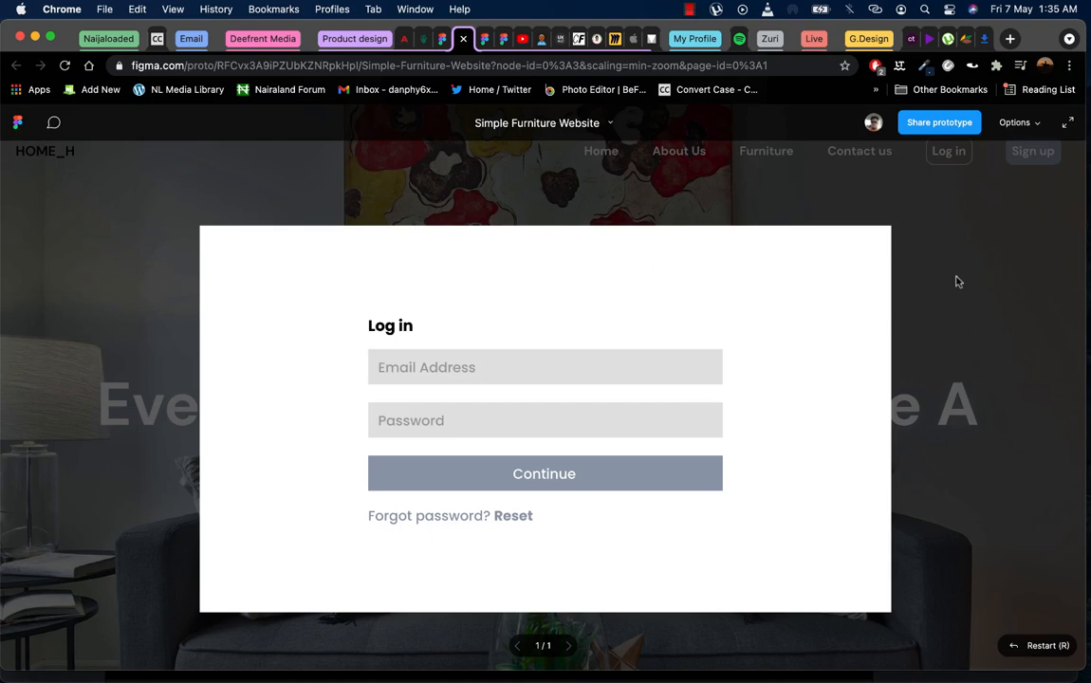
{"action": "left_click", "coordinate": [442, 38]}
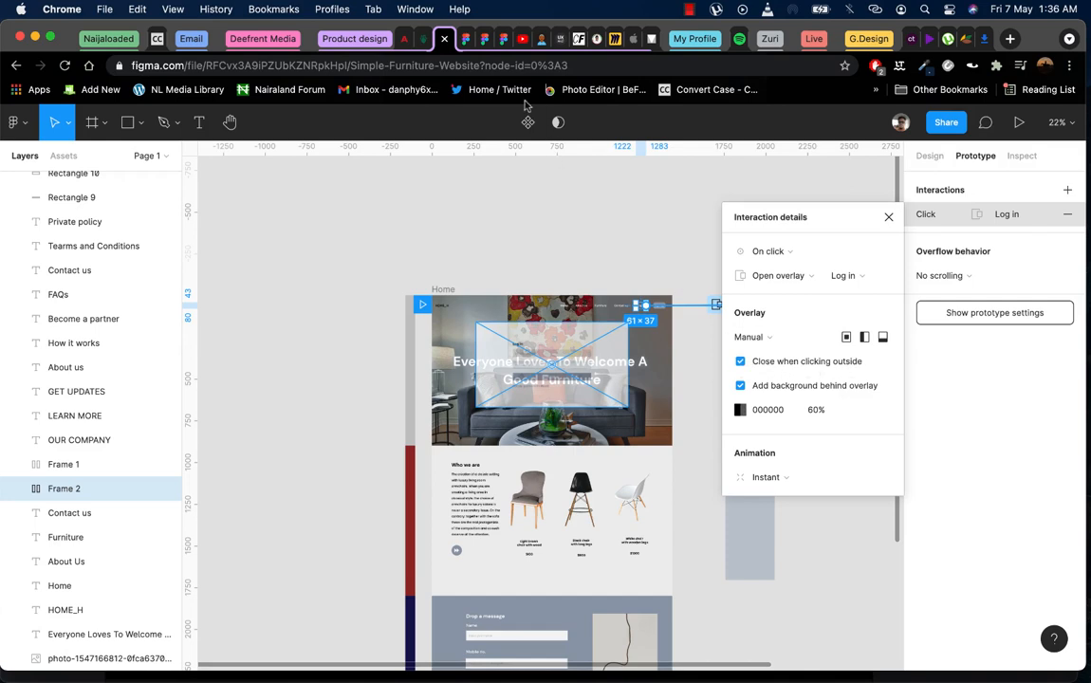
Switch to the prototype preview and test opening and dismissing the Log in and Sign up overlays
{"action": "left_click", "coordinate": [465, 39]}
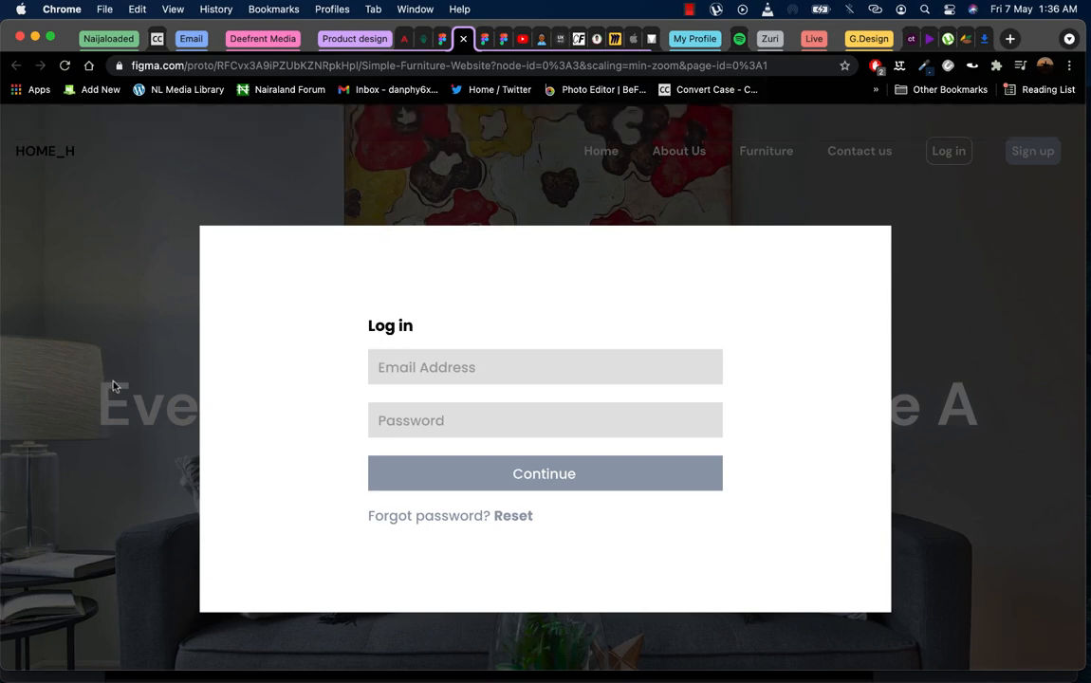
{"action": "left_click", "coordinate": [109, 600]}
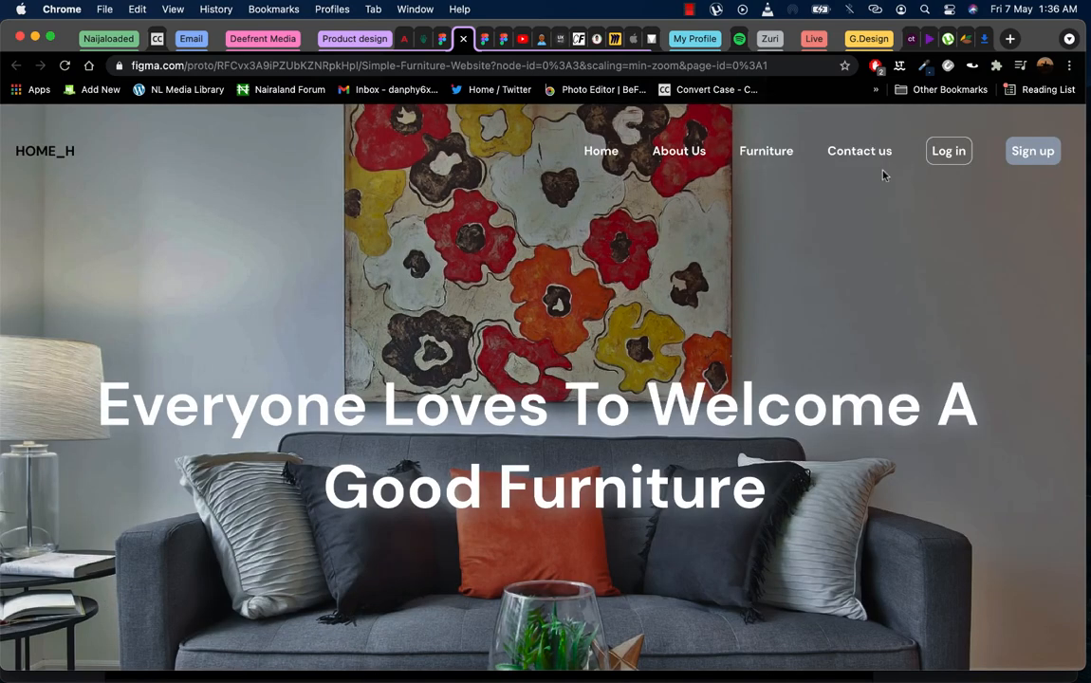
{"action": "left_click", "coordinate": [949, 152]}
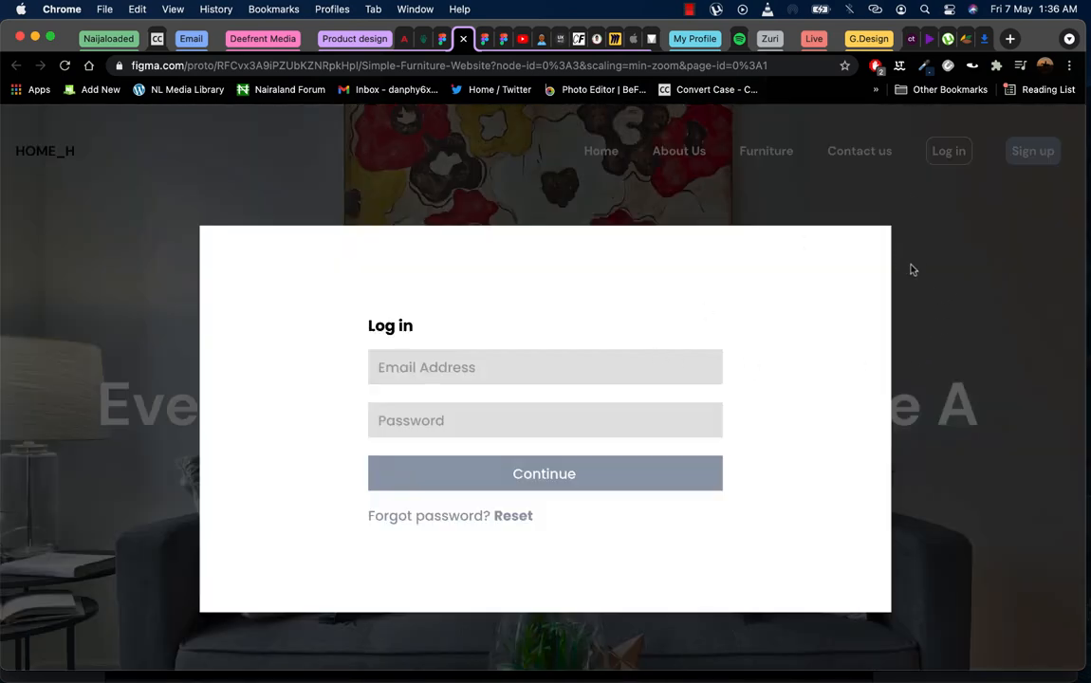
{"action": "left_click", "coordinate": [910, 271]}
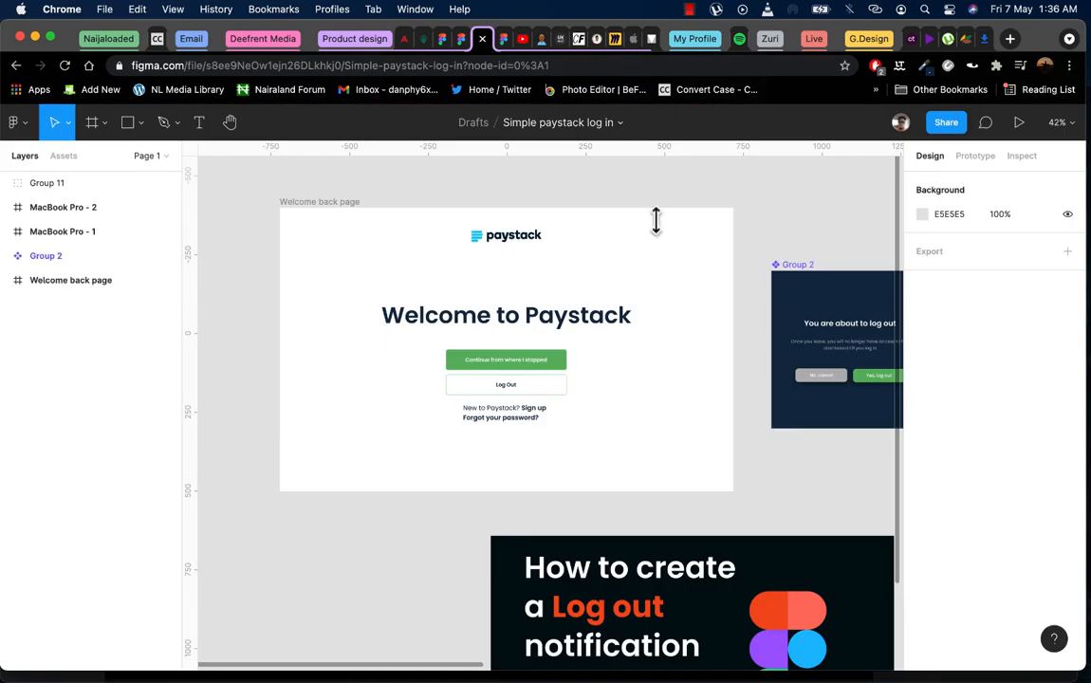
{"action": "left_click", "coordinate": [461, 39]}
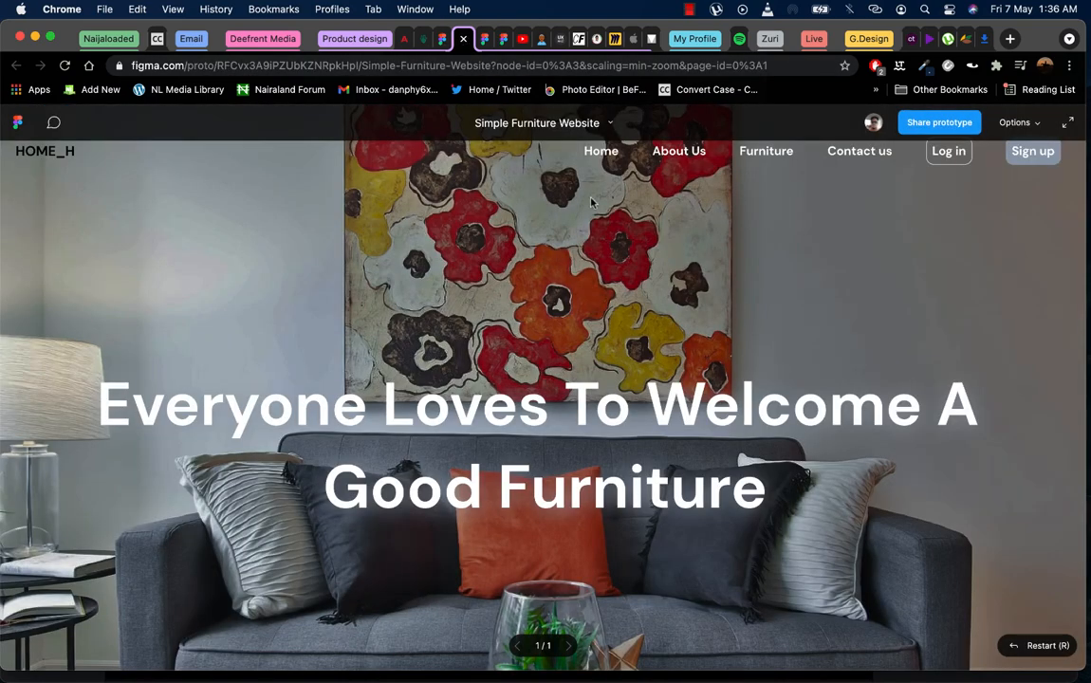
{"action": "left_click", "coordinate": [1030, 155]}
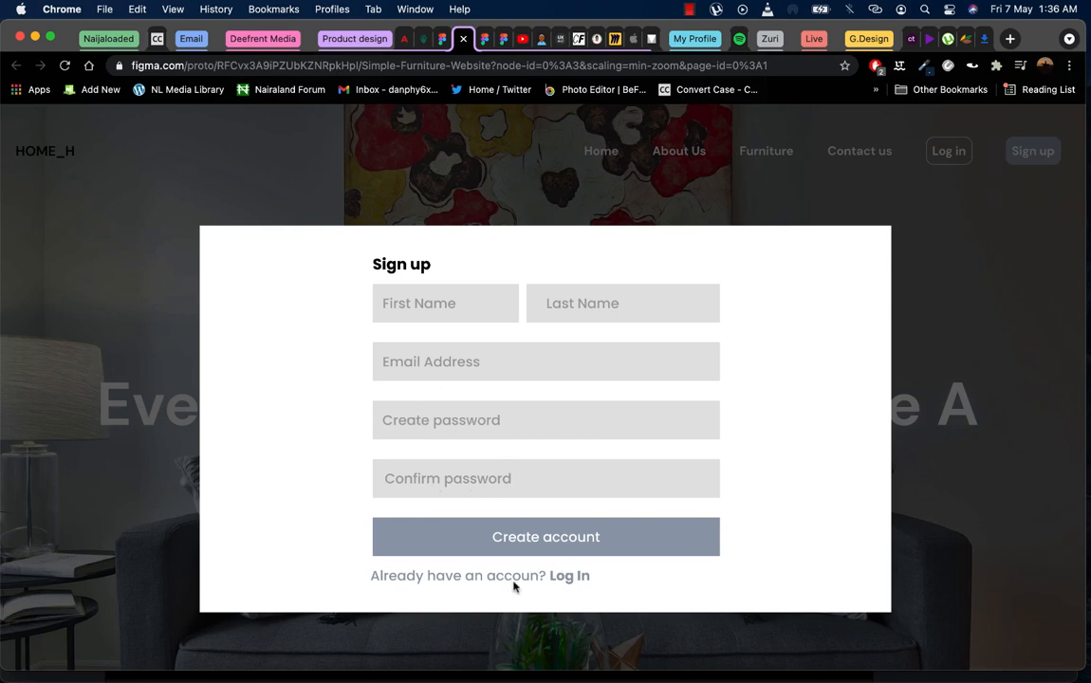
{"action": "left_click", "coordinate": [646, 207]}
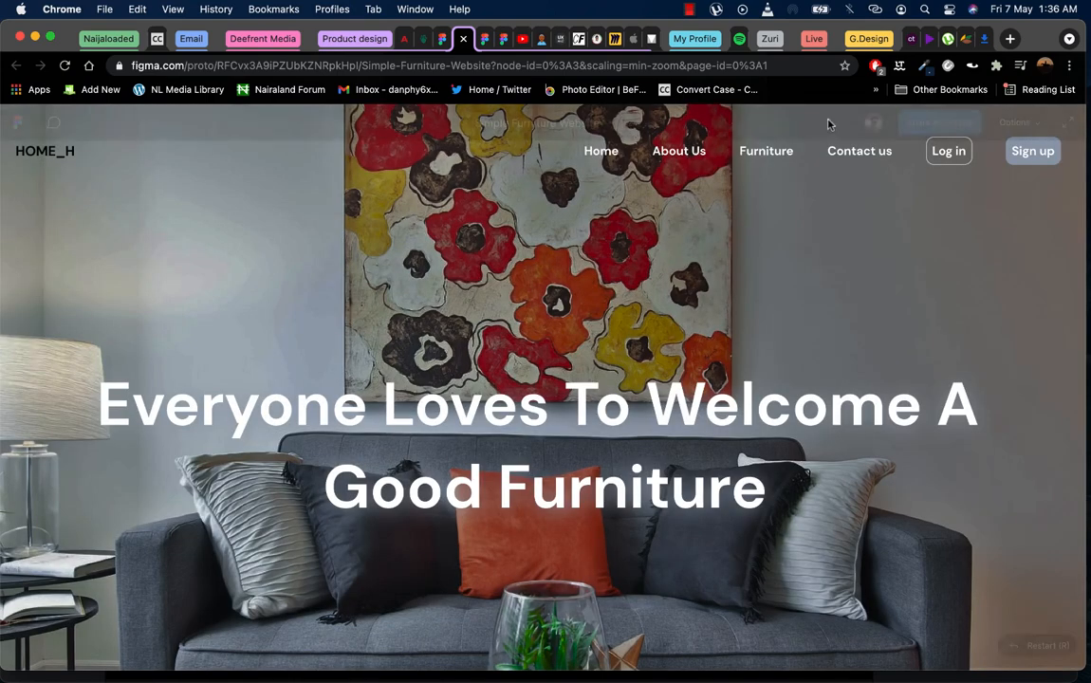
Return to the Simple Furniture Website design file and close the Log in interaction details
{"action": "left_click", "coordinate": [484, 38]}
{"action": "left_click", "coordinate": [462, 39]}
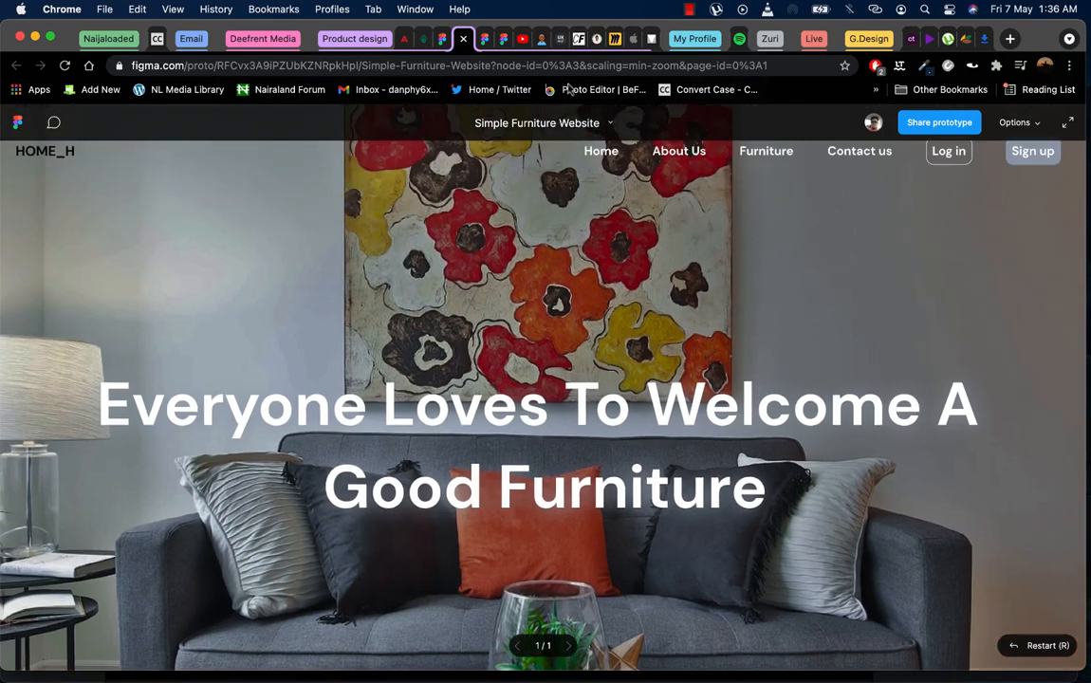
{"action": "left_click", "coordinate": [442, 39]}
{"action": "scroll", "coordinate": [550, 470], "scroll_direction": "down", "scroll_amount": 3}
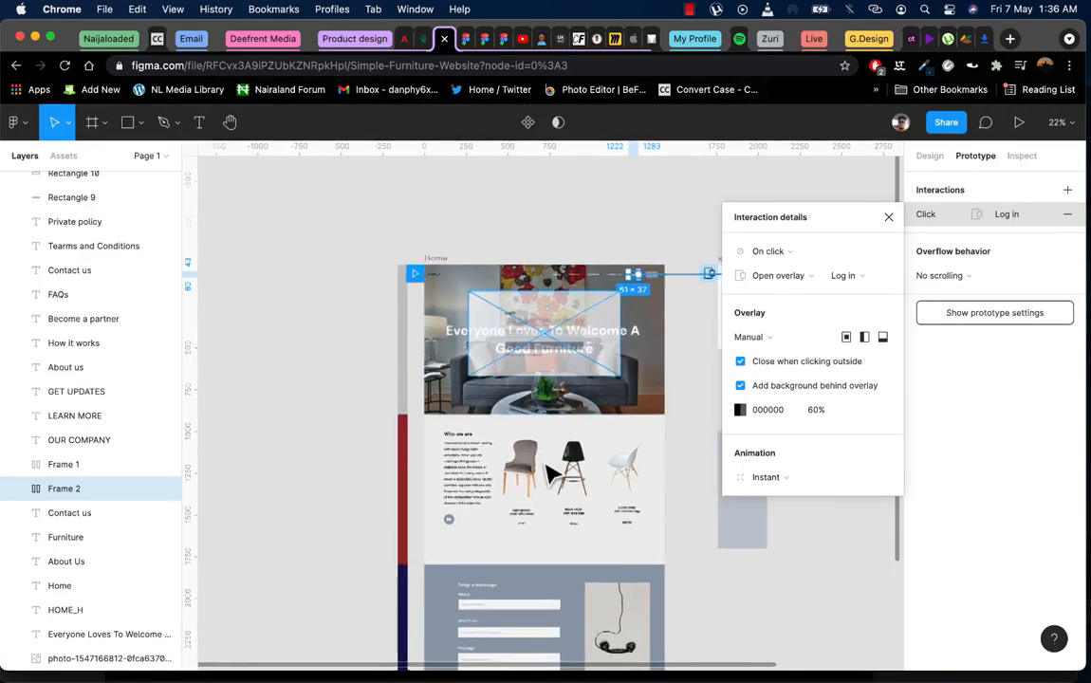
{"action": "scroll", "coordinate": [548, 468], "scroll_direction": "up", "scroll_amount": 5}
{"action": "scroll", "coordinate": [569, 470], "scroll_direction": "down", "scroll_amount": 5}
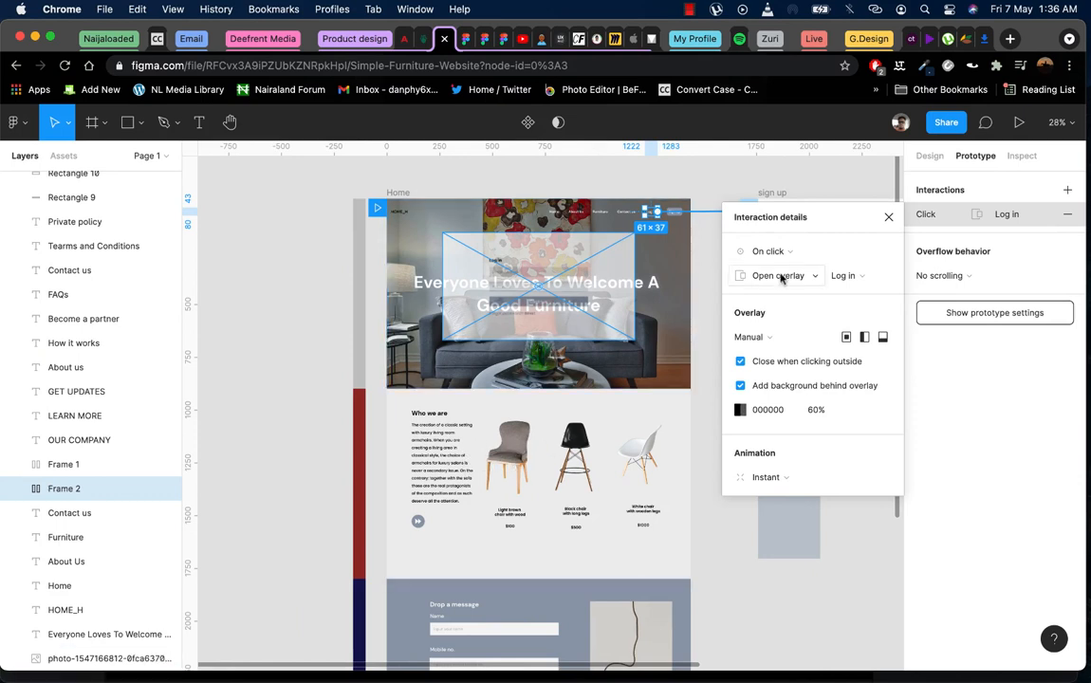
{"action": "left_click", "coordinate": [888, 218]}
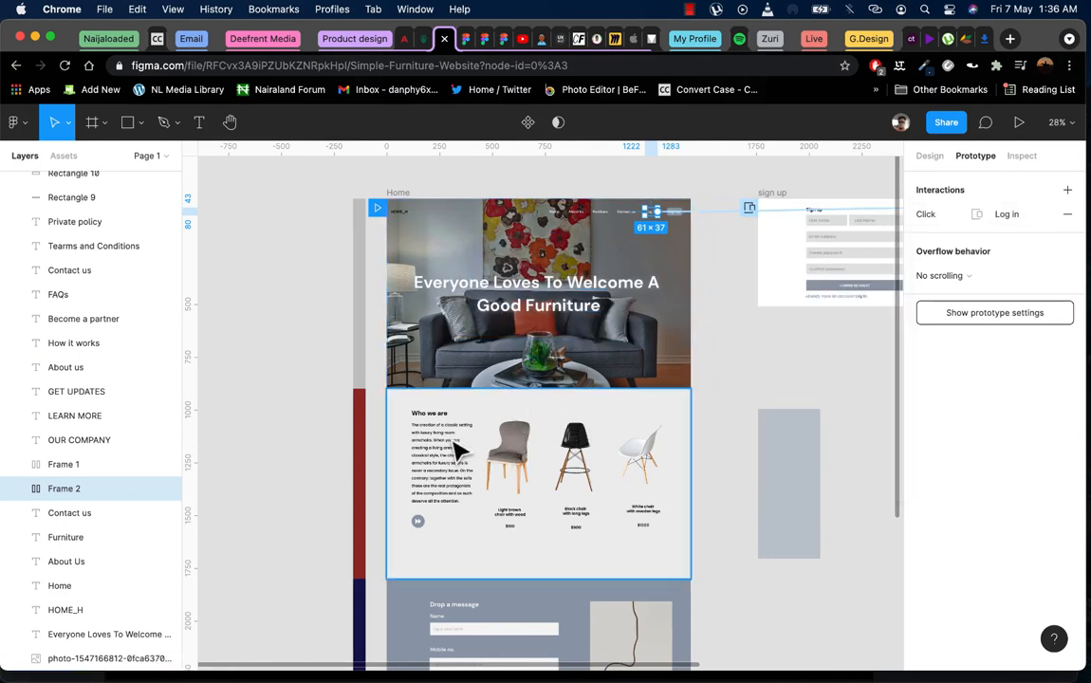
Select the grey-blue rectangle beside the Home frame and show its design properties
{"action": "left_click", "coordinate": [798, 535]}
{"action": "left_click", "coordinate": [929, 156]}
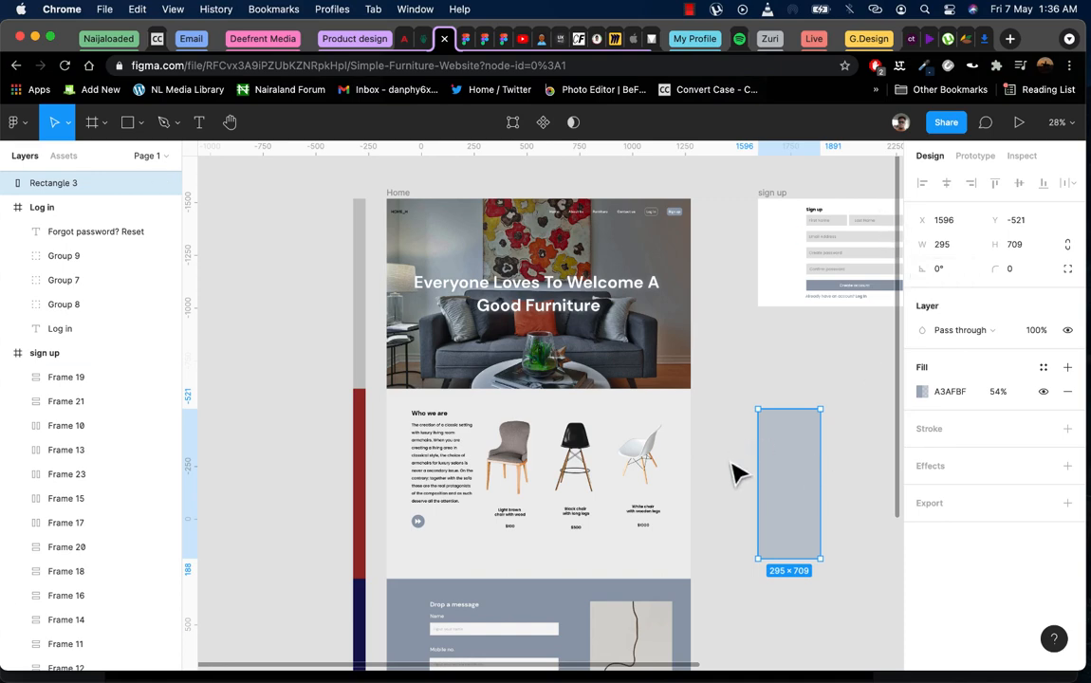
{"action": "scroll", "coordinate": [712, 431], "scroll_direction": "right", "scroll_amount": 2}
{"action": "scroll", "coordinate": [712, 432], "scroll_direction": "down", "scroll_amount": 2}
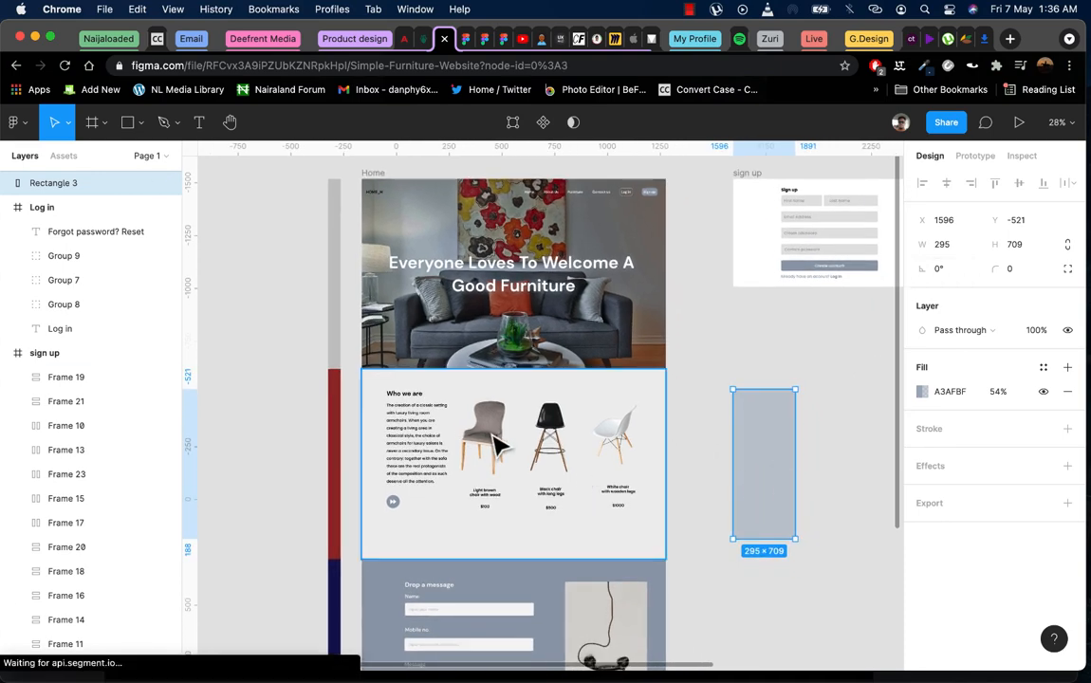
{"action": "left_click", "coordinate": [498, 444]}
{"action": "left_click", "coordinate": [498, 444]}
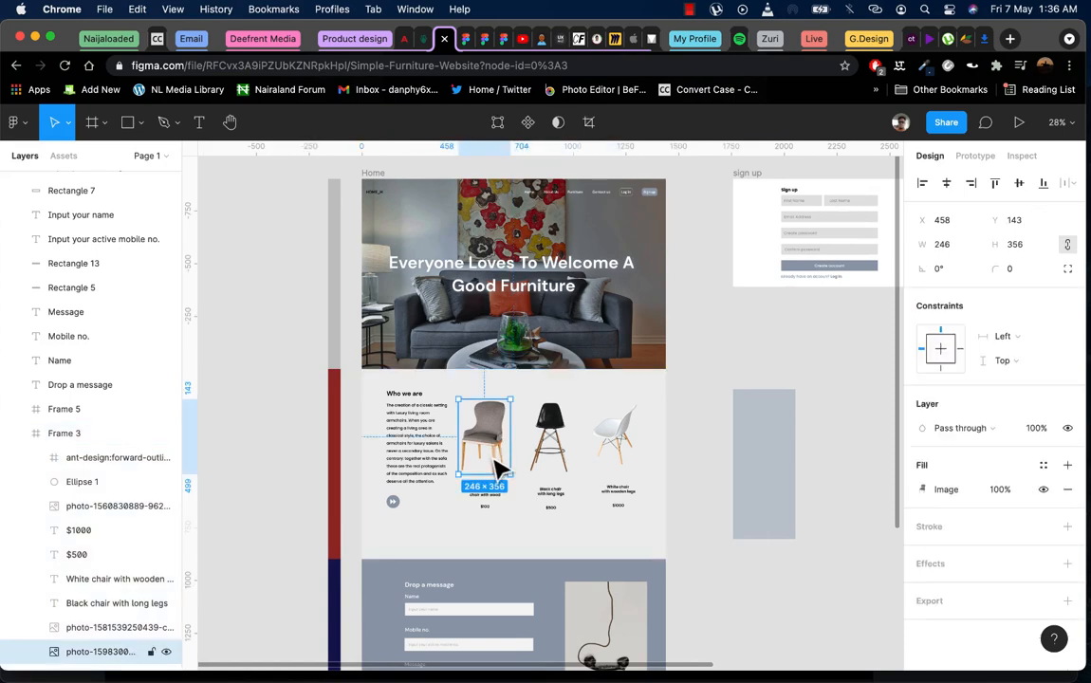
{"action": "scroll", "coordinate": [495, 460], "scroll_direction": "up", "scroll_amount": 4}
{"action": "left_click", "coordinate": [490, 513], "text": "shift"}
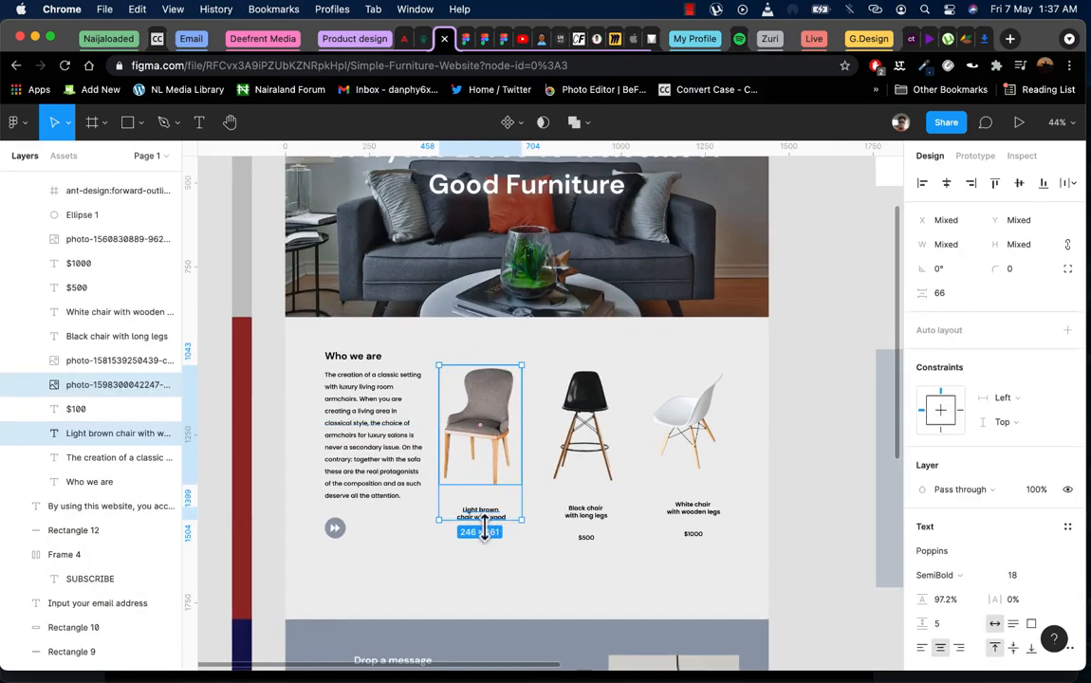
{"action": "left_click", "coordinate": [493, 564]}
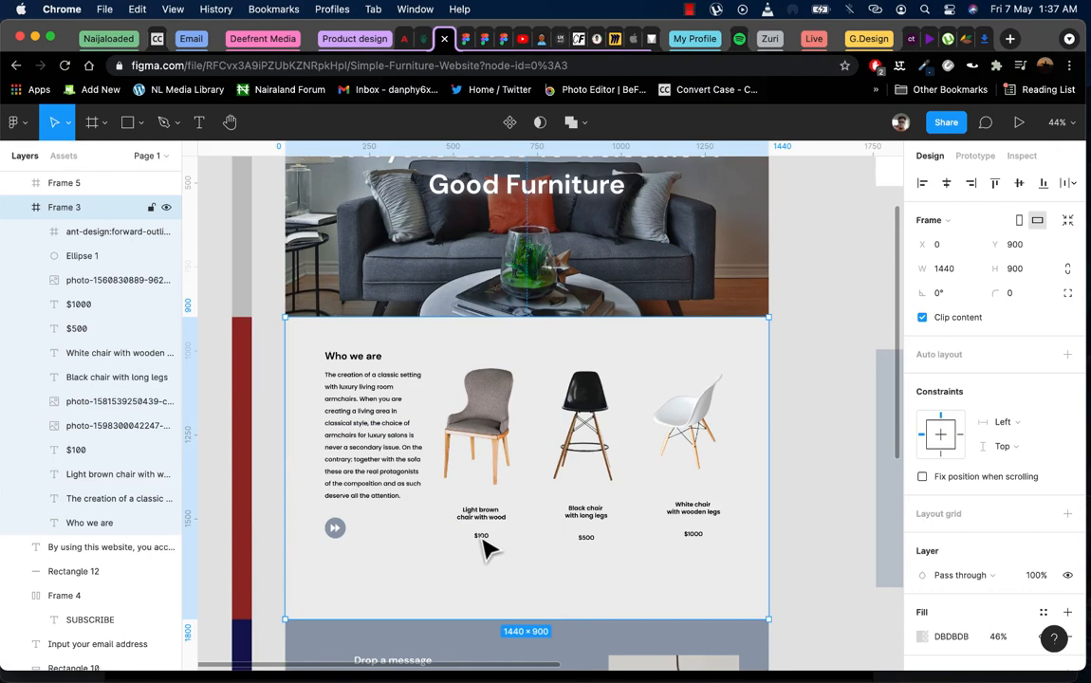
Duplicate the light brown chair's image, name and $100 price onto the empty canvas beside the Home frame and group the copies
{"action": "left_click", "coordinate": [482, 539]}
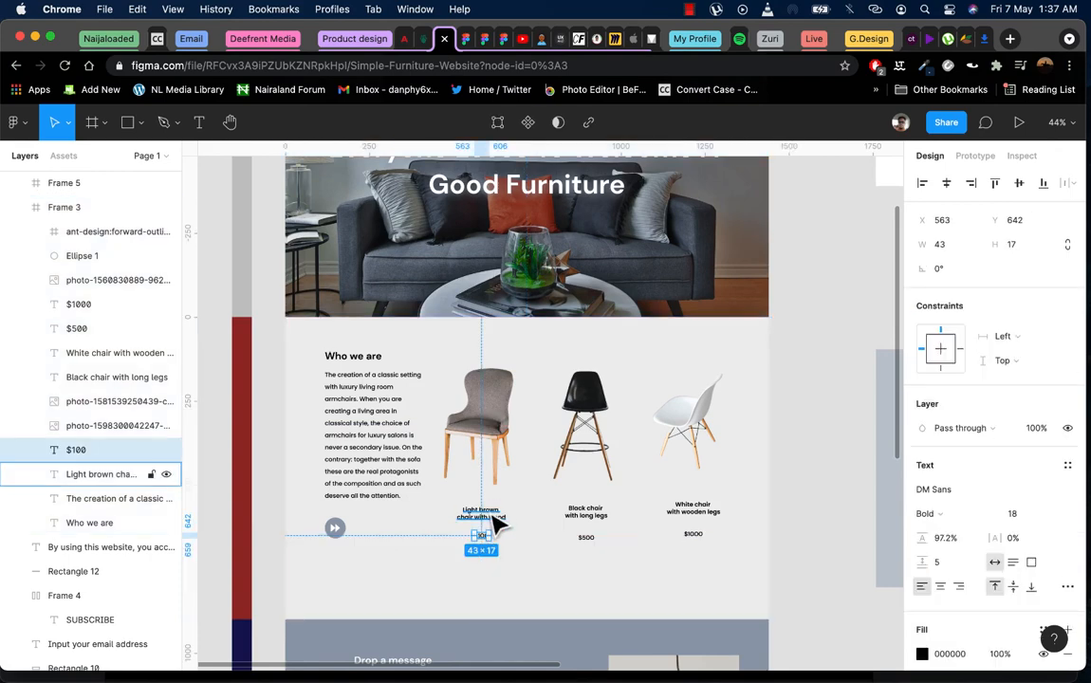
{"action": "left_click", "coordinate": [497, 518], "text": "shift"}
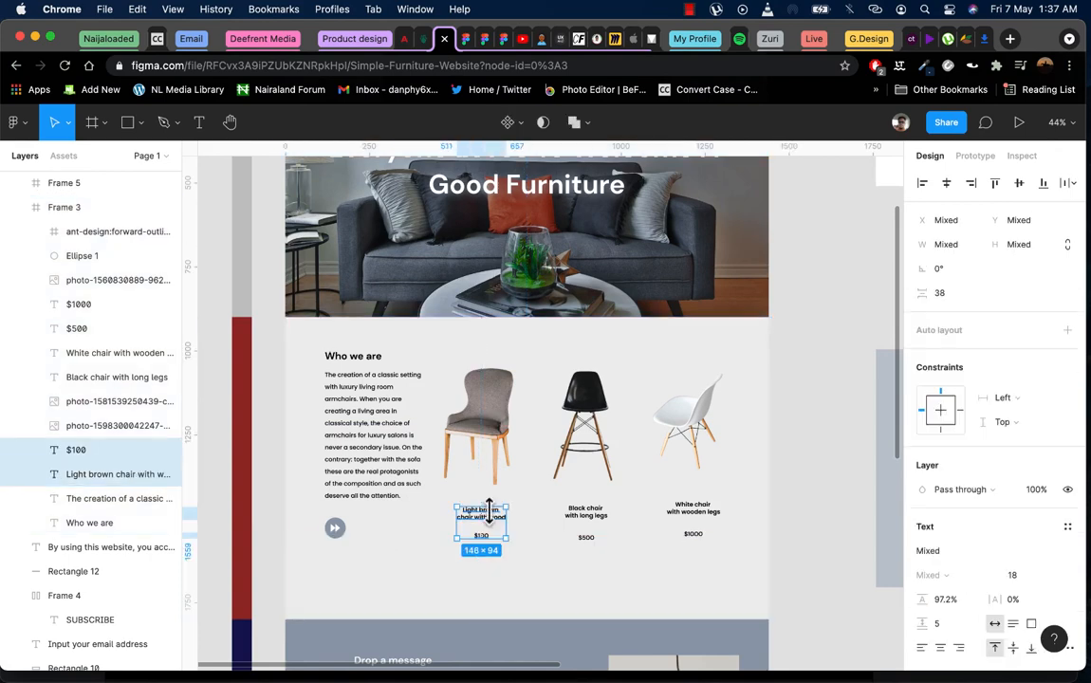
{"action": "left_click", "coordinate": [500, 441], "text": "shift"}
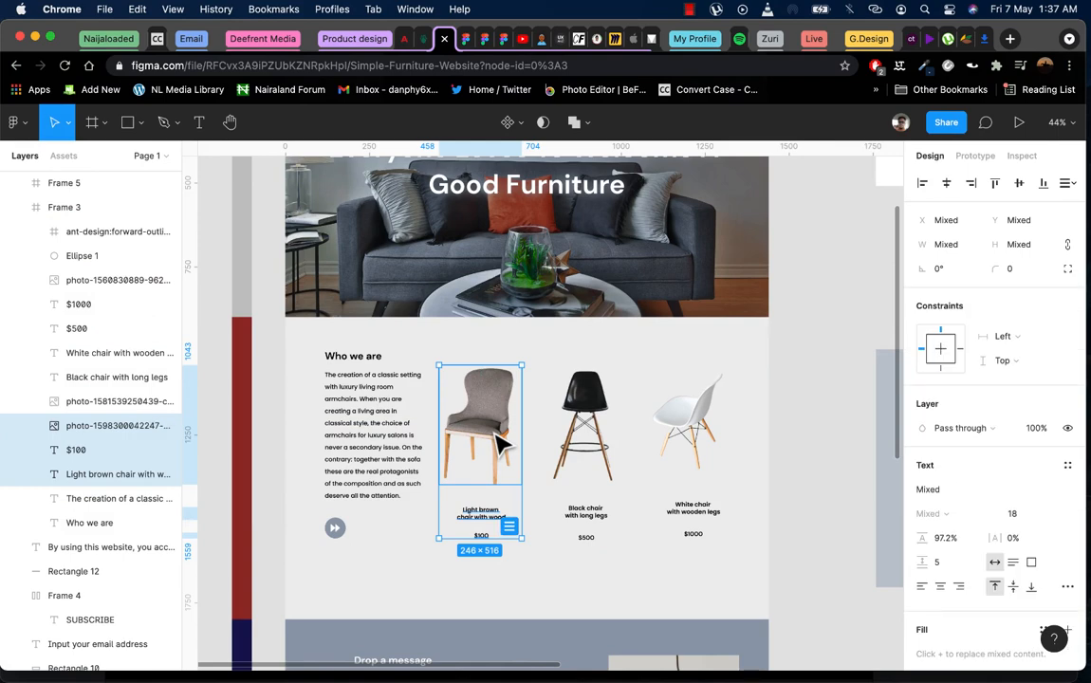
{"action": "scroll", "coordinate": [500, 441], "scroll_direction": "down", "scroll_amount": 3}
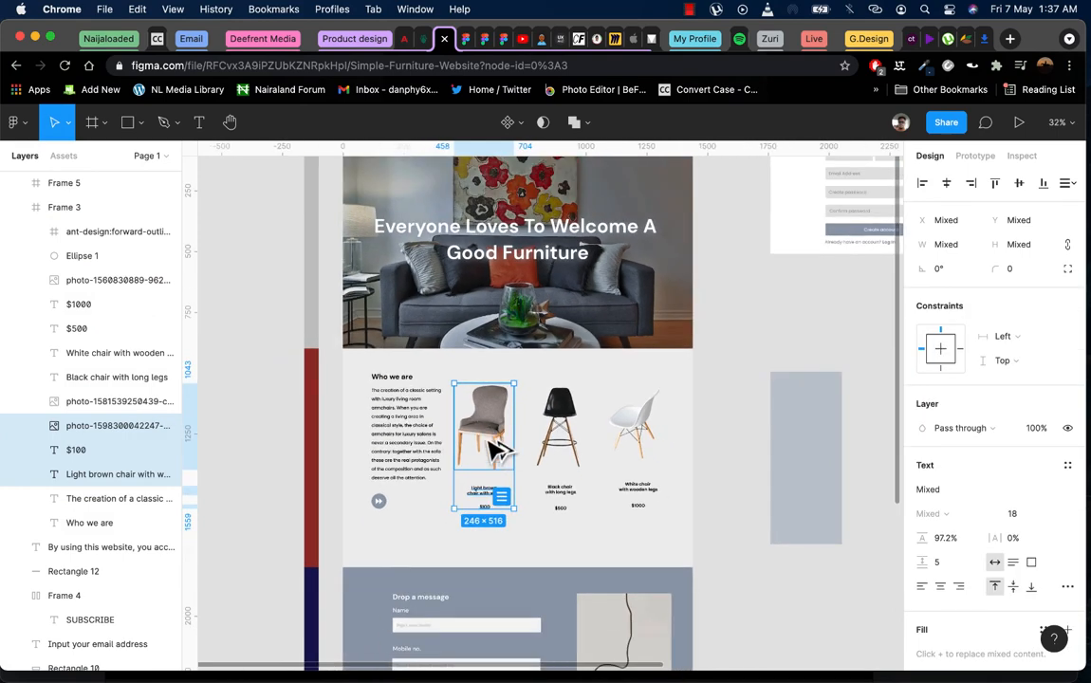
{"action": "left_click_drag", "start_coordinate": [494, 448], "coordinate": [803, 468], "text": "alt"}
{"action": "scroll", "coordinate": [767, 470], "scroll_direction": "right", "scroll_amount": 3}
{"action": "left_click", "coordinate": [679, 560]}
{"action": "left_click_drag", "start_coordinate": [680, 560], "coordinate": [612, 390]}
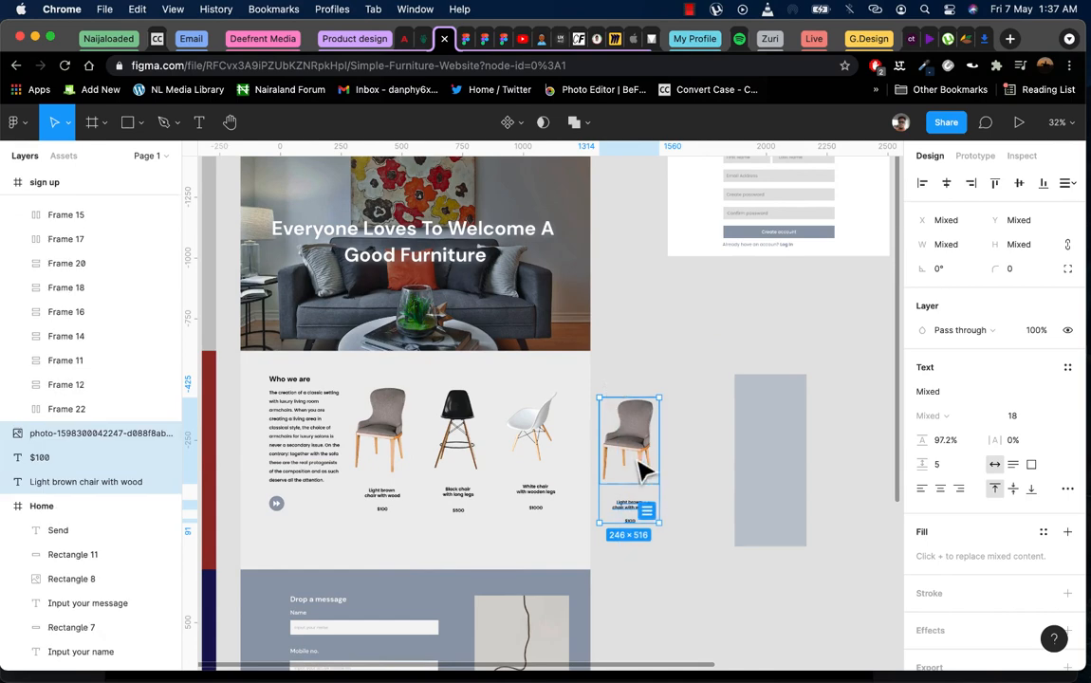
{"action": "right_click", "coordinate": [640, 469]}
{"action": "left_click", "coordinate": [662, 380]}
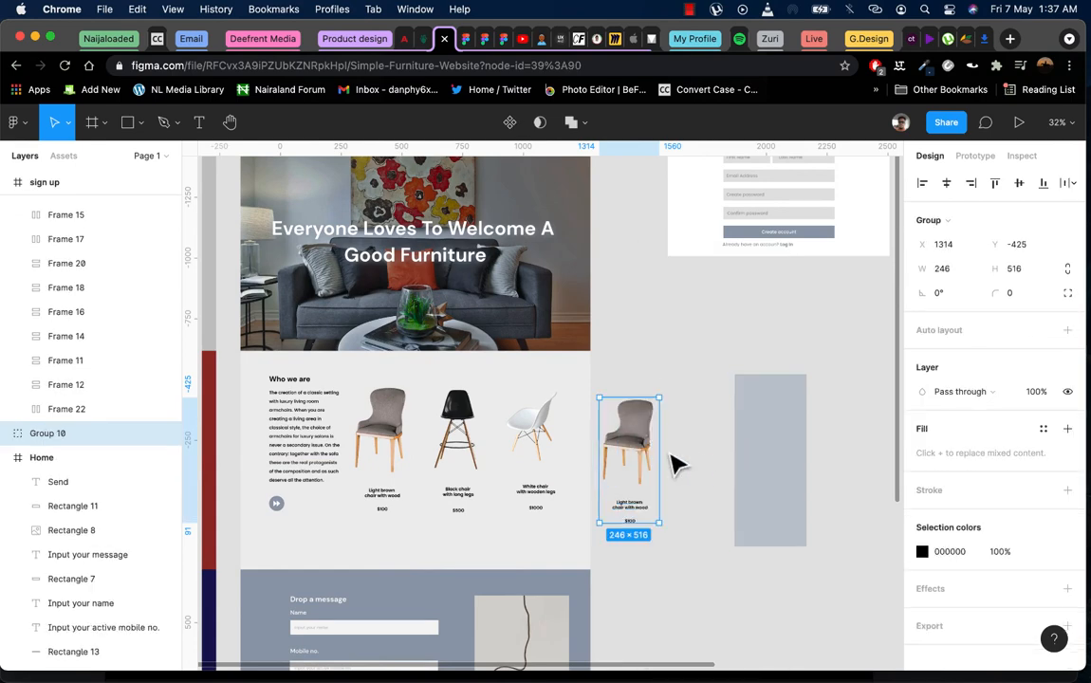
Bring the copied chair group to the front and centre it on the grey-blue rectangle
{"action": "left_click_drag", "start_coordinate": [637, 452], "coordinate": [681, 439]}
{"action": "right_click", "coordinate": [681, 437]}
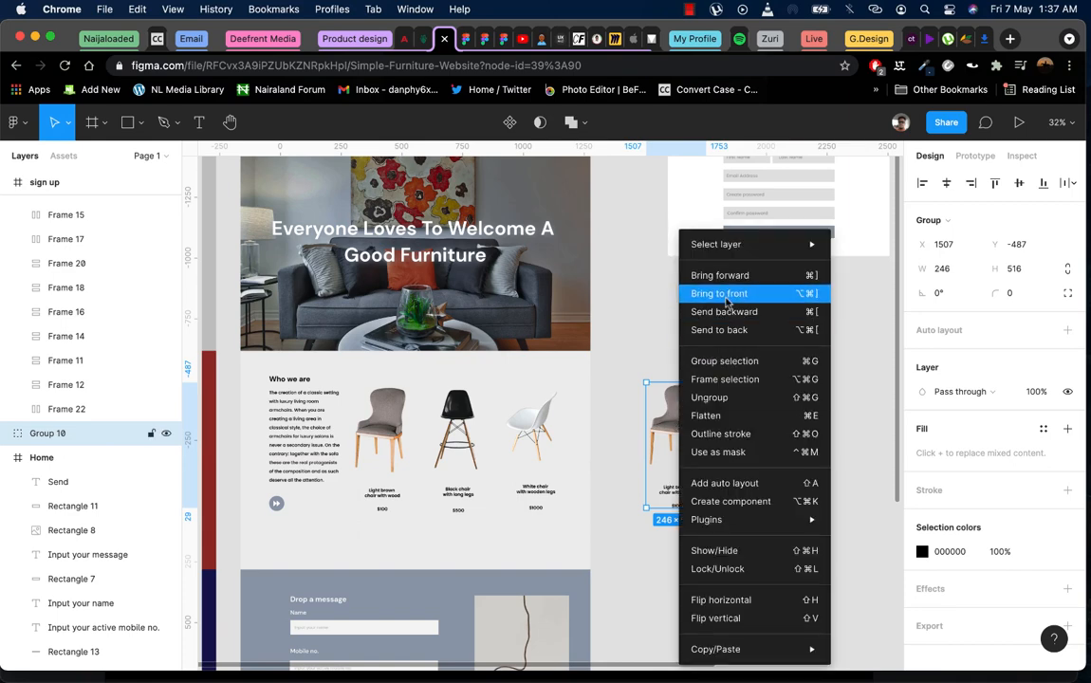
{"action": "left_click", "coordinate": [727, 293]}
{"action": "left_click_drag", "start_coordinate": [678, 428], "coordinate": [776, 456]}
{"action": "right_click", "coordinate": [679, 439]}
{"action": "left_click", "coordinate": [718, 296]}
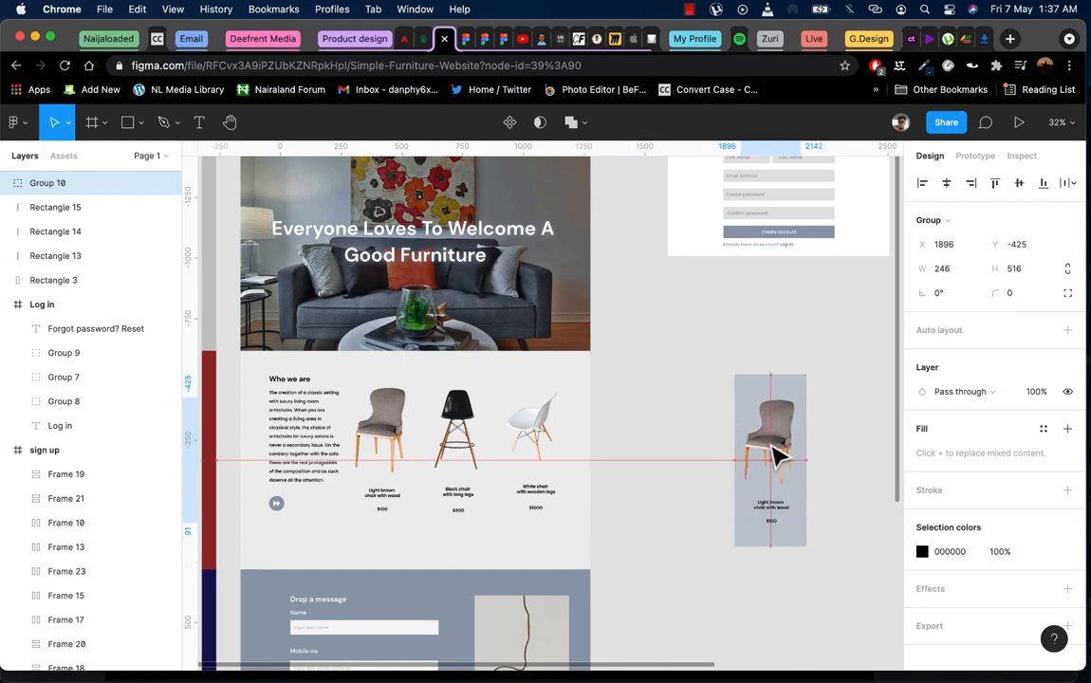
{"action": "left_click", "coordinate": [760, 394], "text": "shift"}
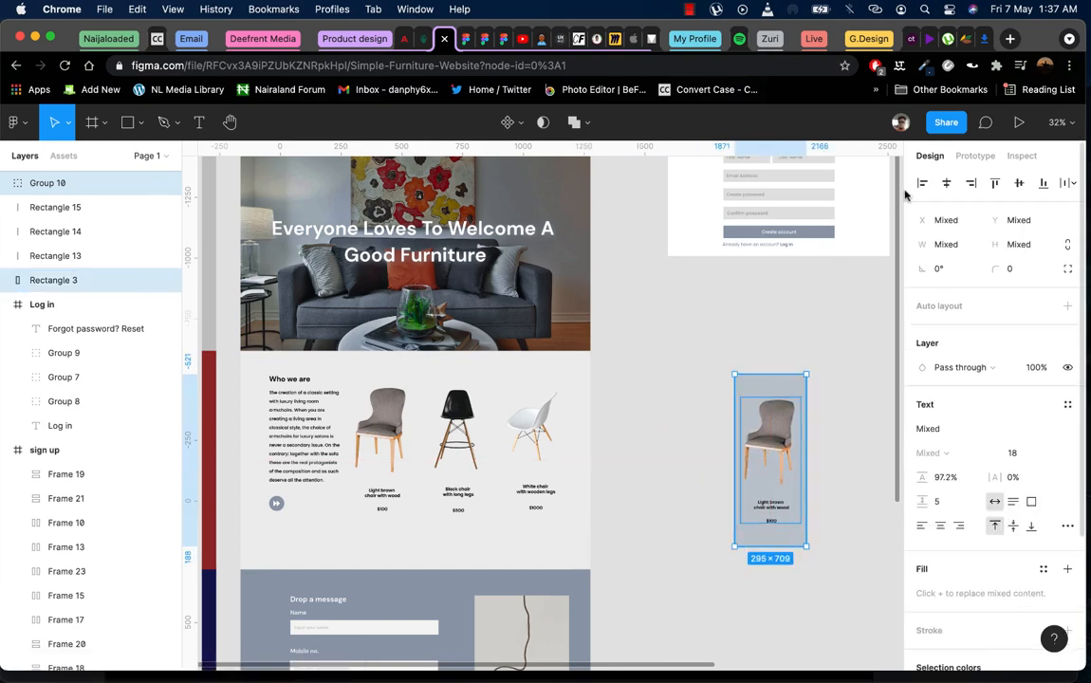
{"action": "left_click", "coordinate": [846, 366]}
{"action": "left_click_drag", "start_coordinate": [774, 438], "coordinate": [710, 413]}
{"action": "key", "text": "super+z"}
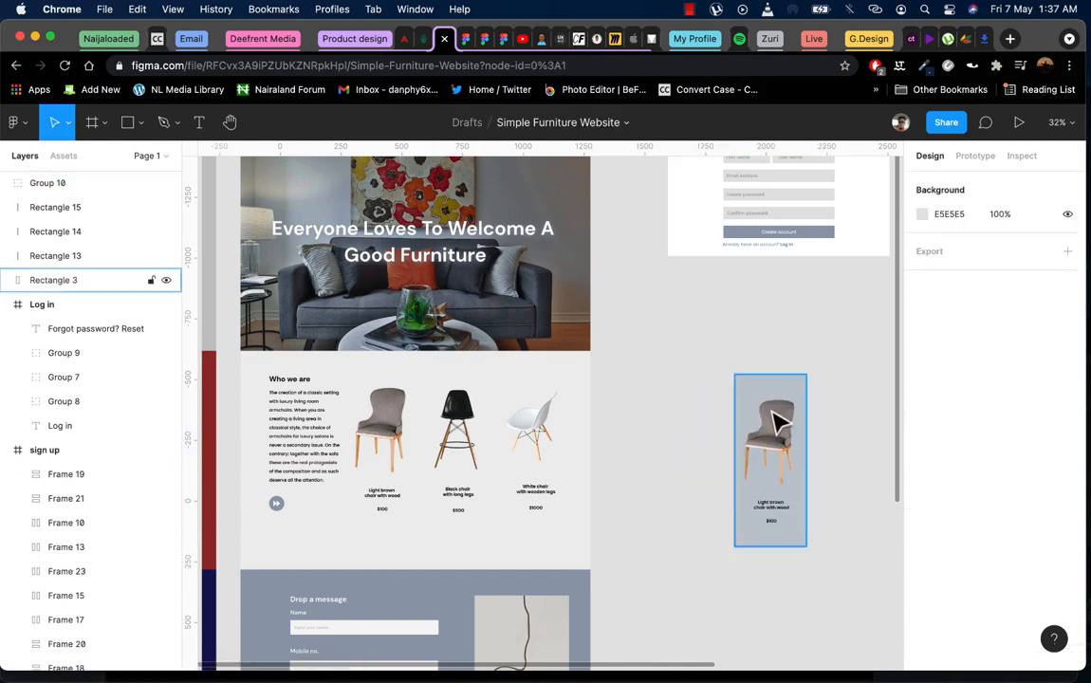
{"action": "left_click_drag", "start_coordinate": [772, 385], "coordinate": [691, 383]}
{"action": "key", "text": "super+z"}
Move the chair group and its grey-blue rectangle together closer to the Home frame, with the rectangle at about X 1596
{"action": "left_click", "coordinate": [779, 438]}
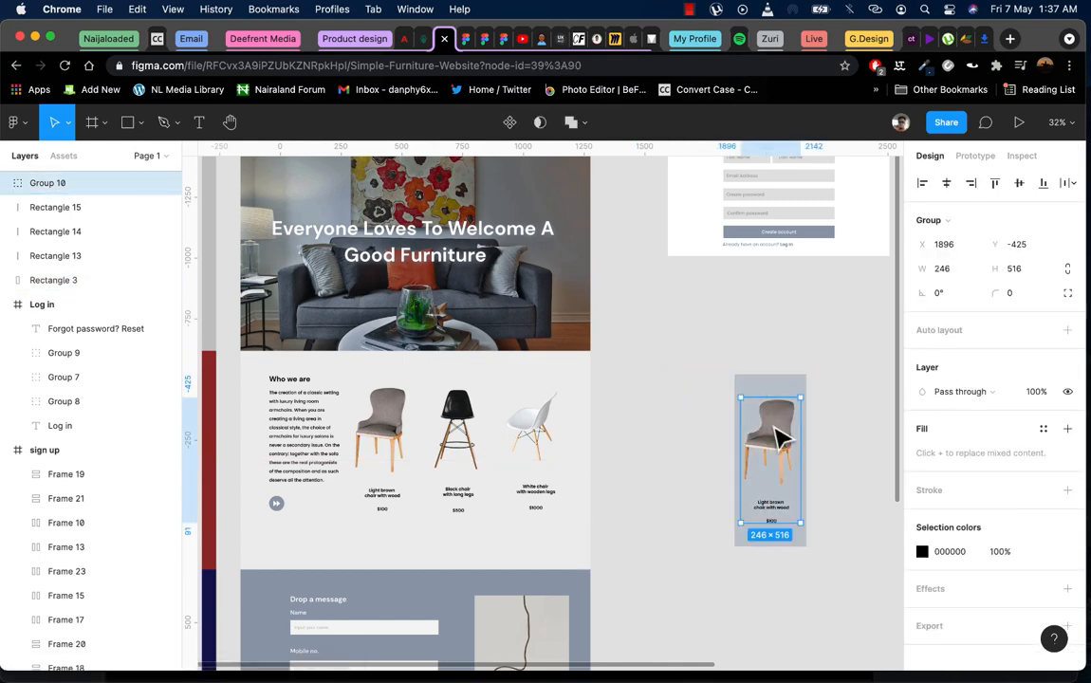
{"action": "left_click", "coordinate": [774, 393], "text": "shift"}
{"action": "left_click_drag", "start_coordinate": [774, 393], "coordinate": [713, 394]}
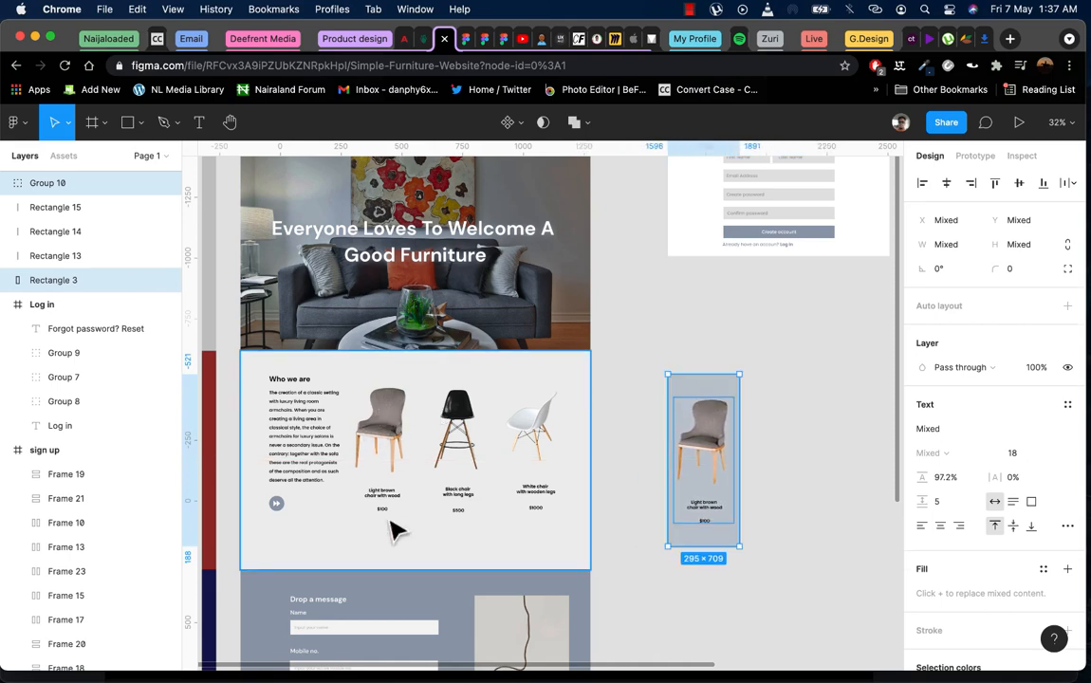
Group the copied light brown chair group with its grey-blue rectangle and turn the new group into a component
{"action": "left_click", "coordinate": [709, 353]}
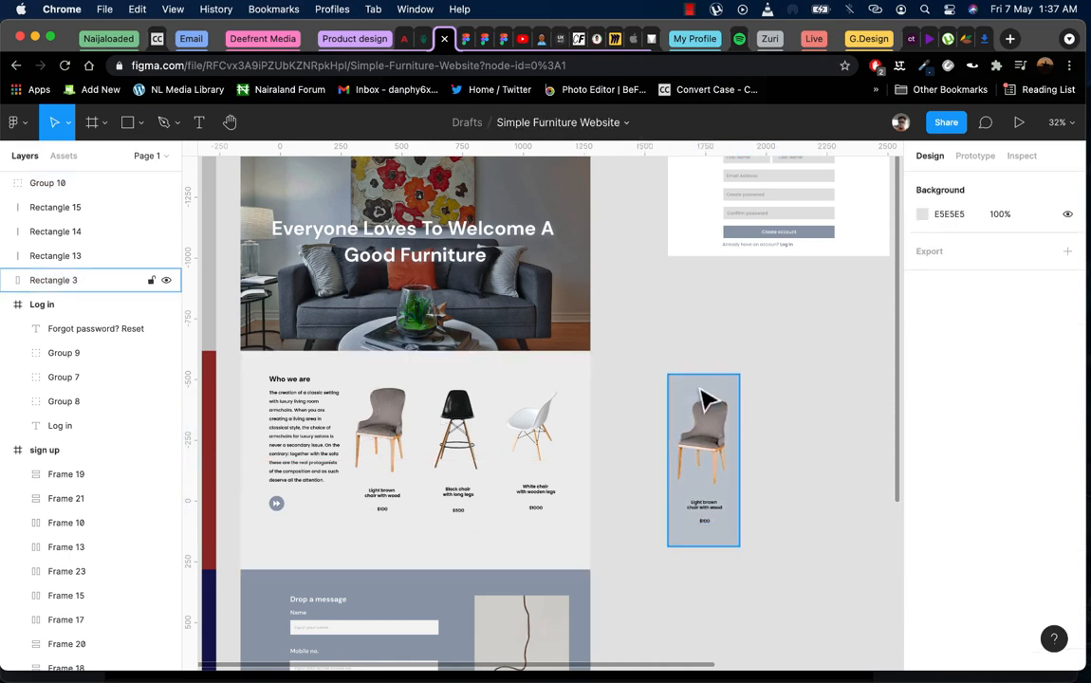
{"action": "left_click", "coordinate": [713, 438]}
{"action": "left_click", "coordinate": [713, 397]}
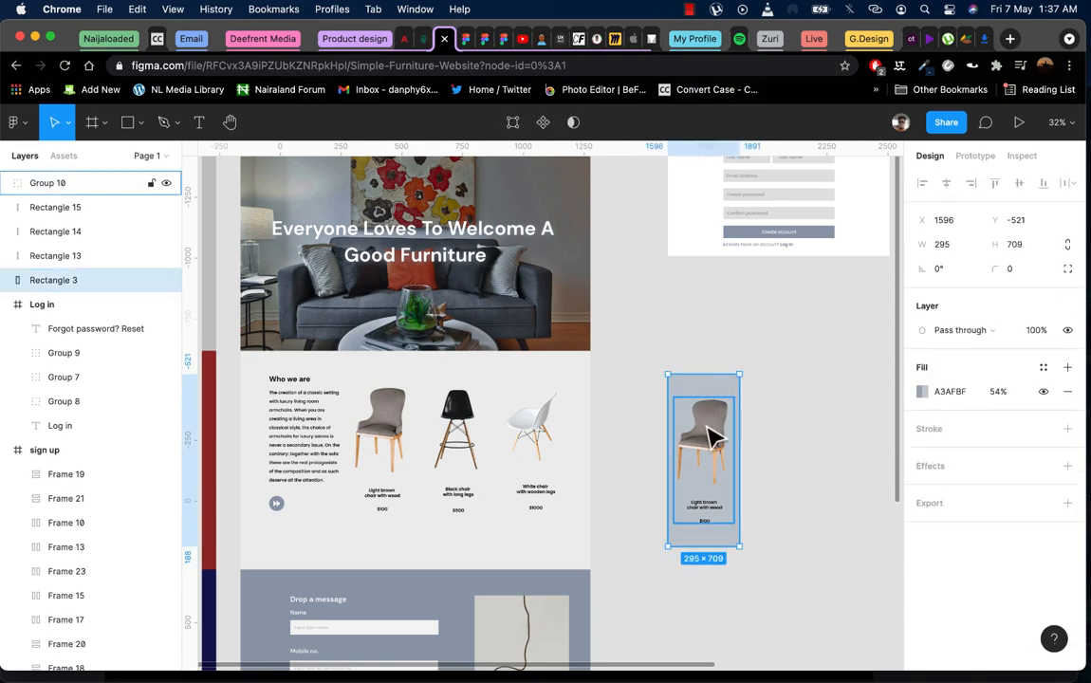
{"action": "left_click", "coordinate": [714, 435], "text": "shift"}
{"action": "left_click", "coordinate": [707, 433]}
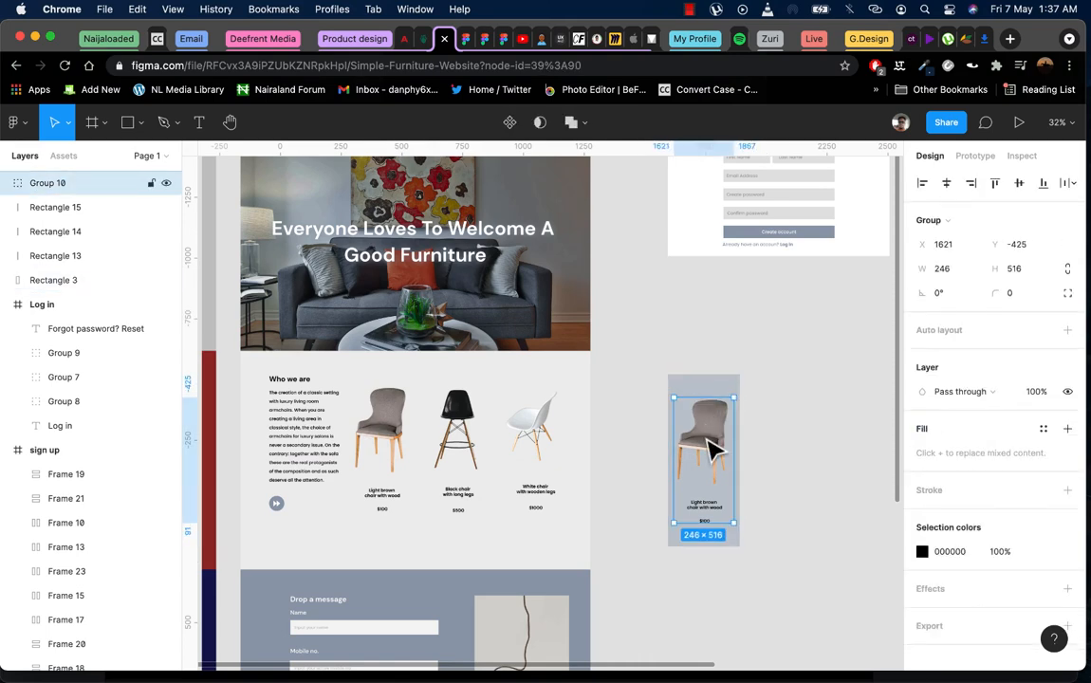
{"action": "left_click", "coordinate": [707, 379], "text": "shift"}
{"action": "right_click", "coordinate": [706, 379]}
{"action": "left_click", "coordinate": [751, 361]}
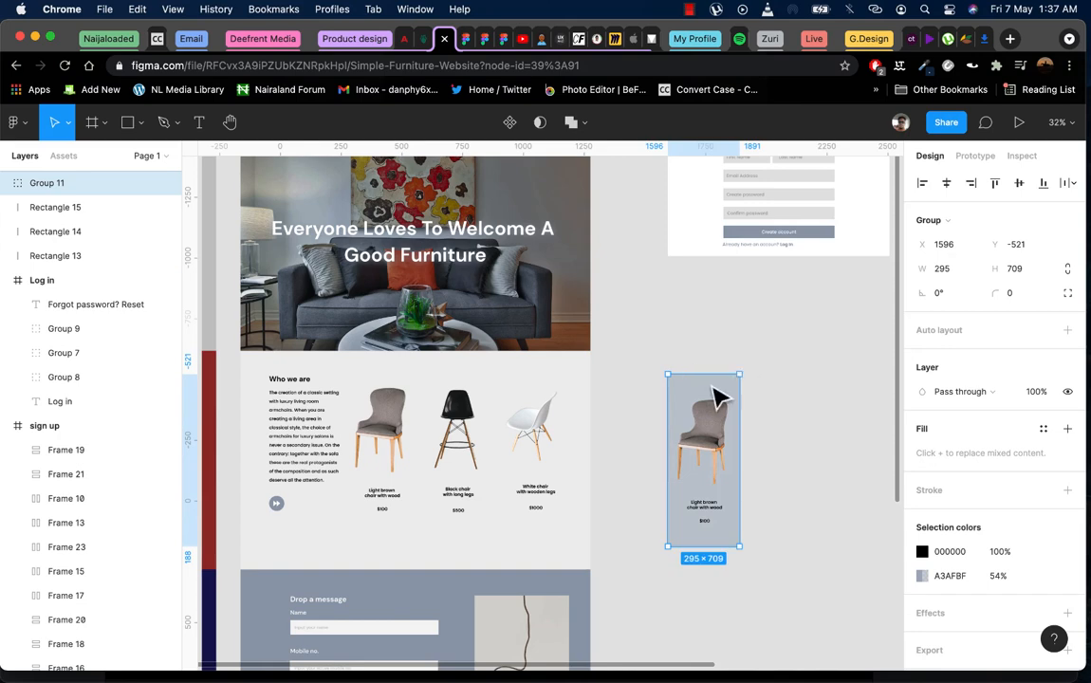
{"action": "right_click", "coordinate": [723, 384]}
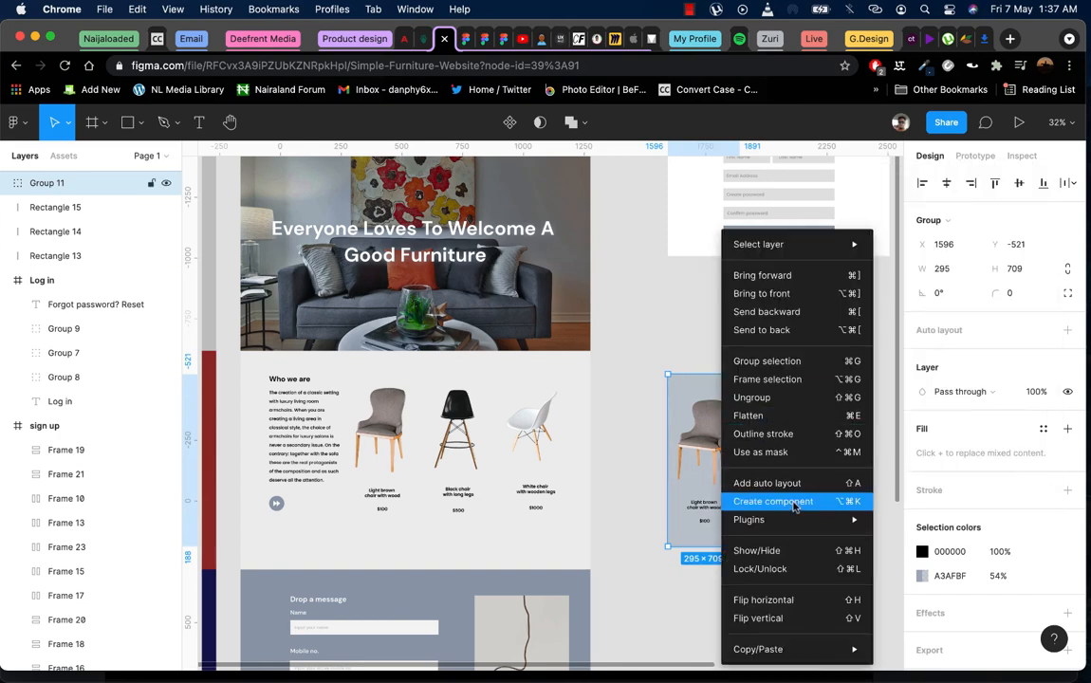
{"action": "left_click", "coordinate": [794, 505]}
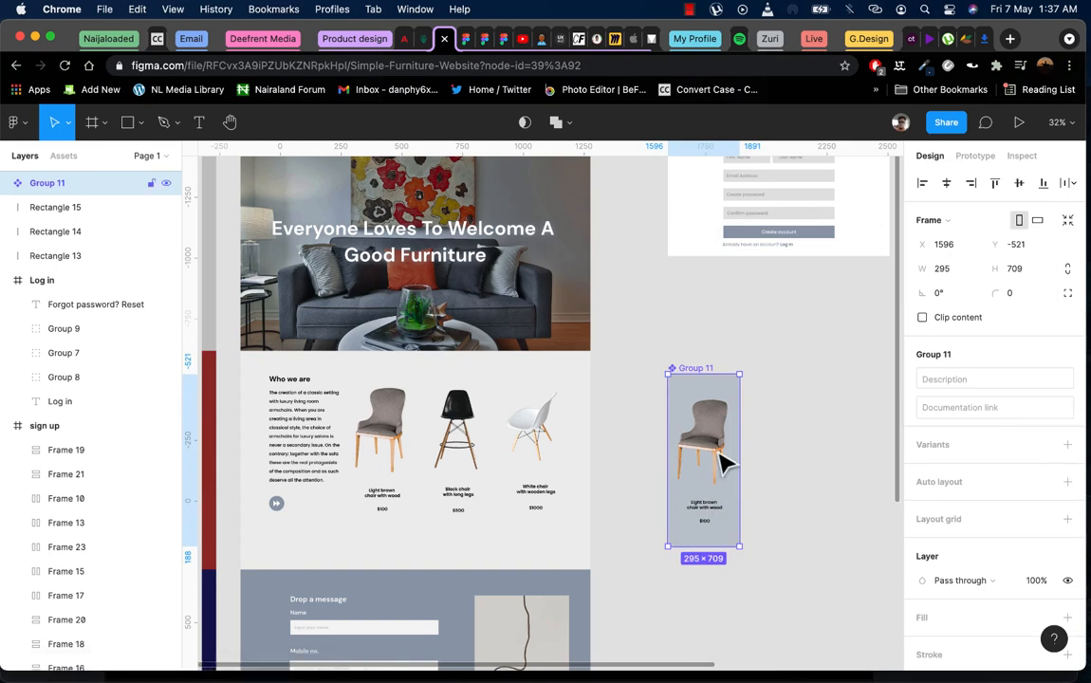
Group the light brown chair's image, name and $100 price in the Who we are section
{"action": "left_click", "coordinate": [389, 425]}
{"action": "left_click", "coordinate": [389, 424]}
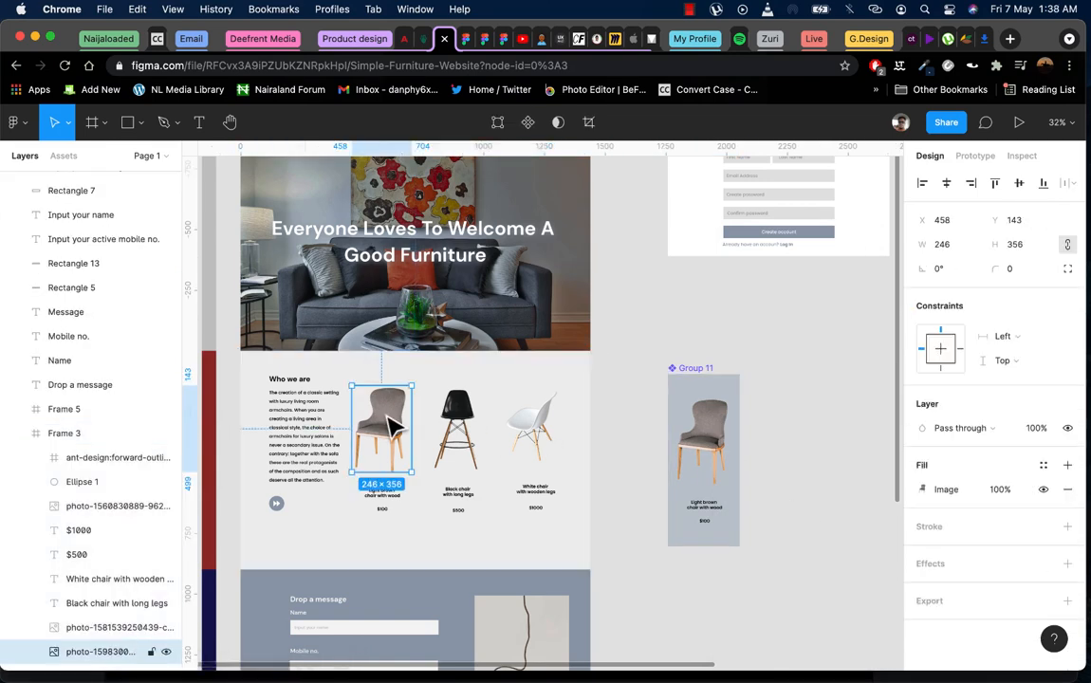
{"action": "left_click", "coordinate": [382, 495]}
{"action": "left_click", "coordinate": [379, 514]}
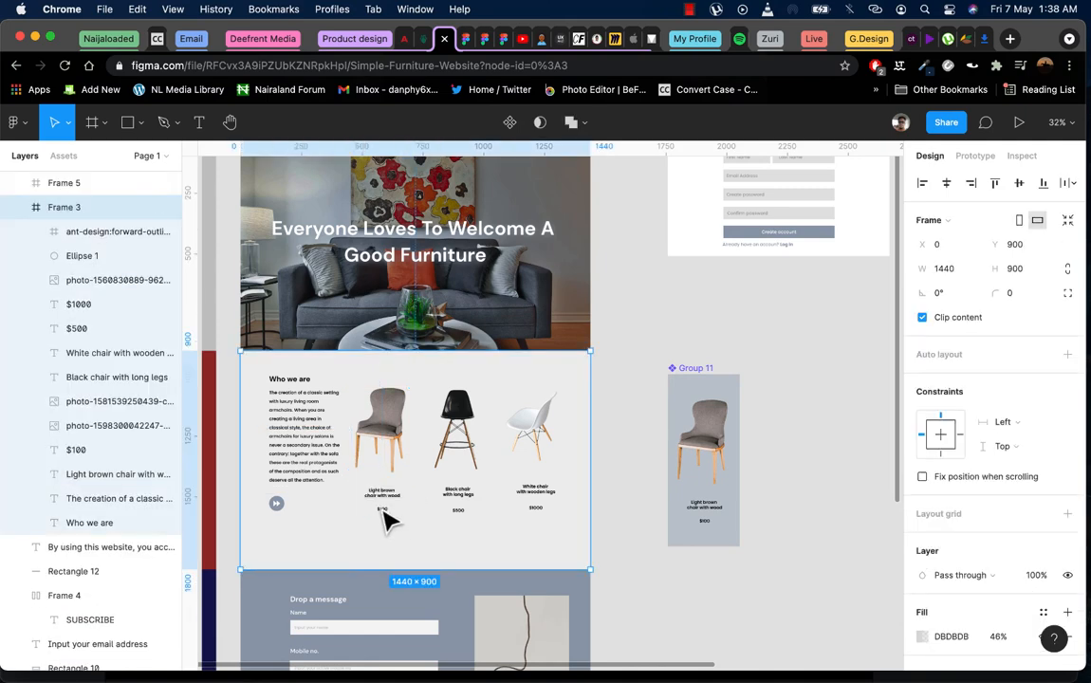
{"action": "left_click", "coordinate": [383, 513]}
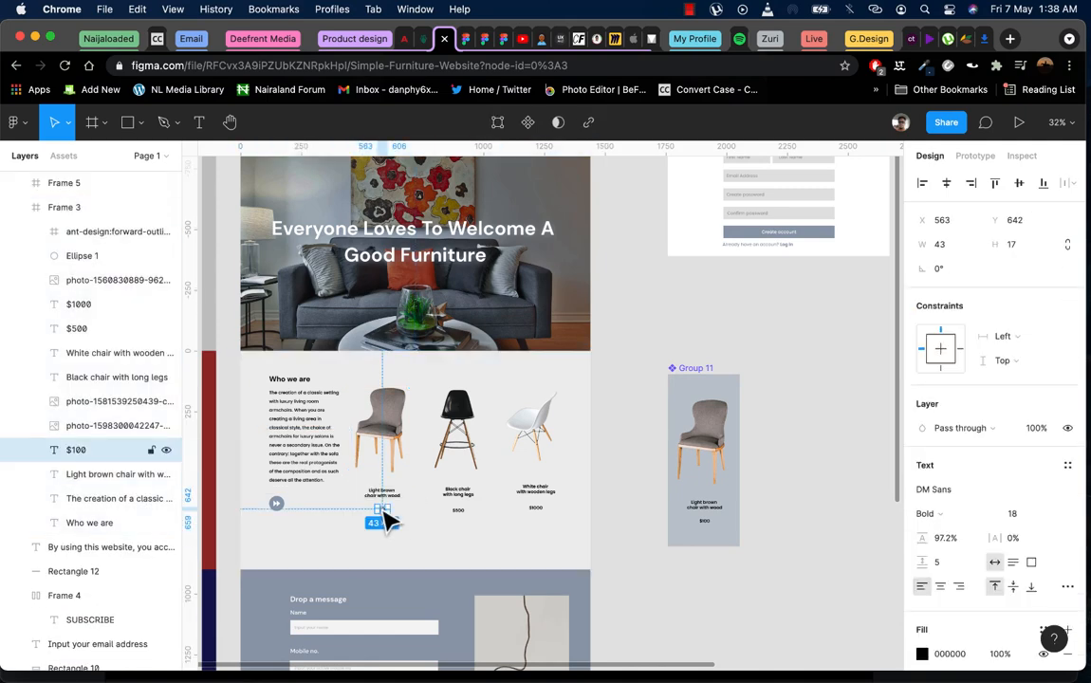
{"action": "left_click", "coordinate": [383, 495], "text": "shift"}
{"action": "left_click", "coordinate": [396, 432], "text": "shift"}
{"action": "right_click", "coordinate": [397, 431]}
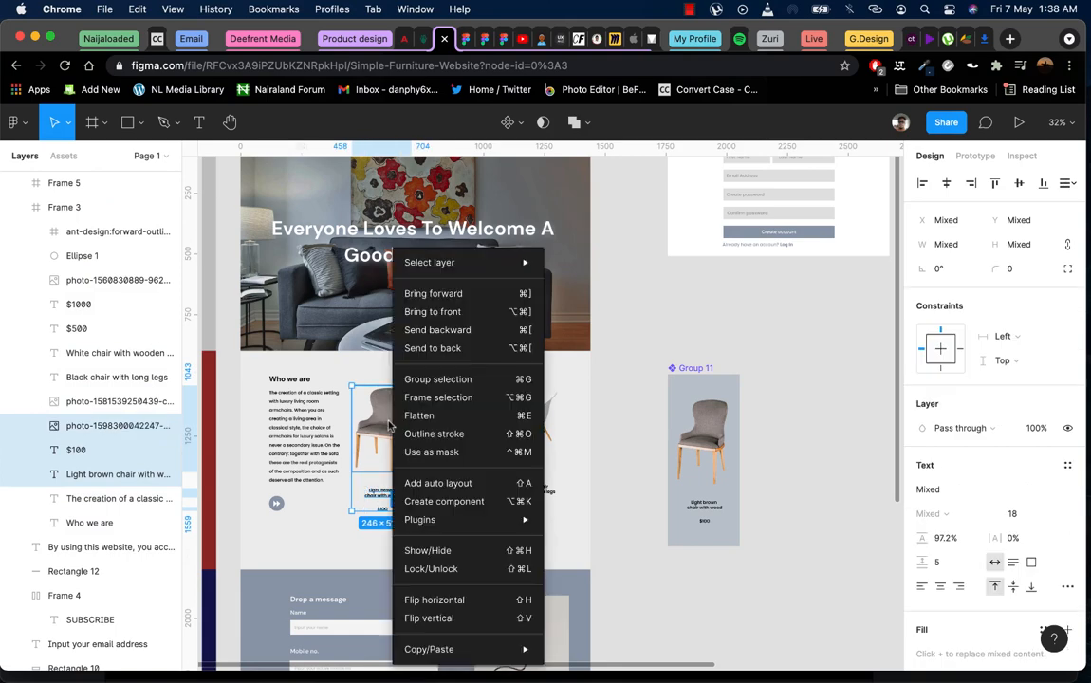
{"action": "left_click", "coordinate": [422, 365]}
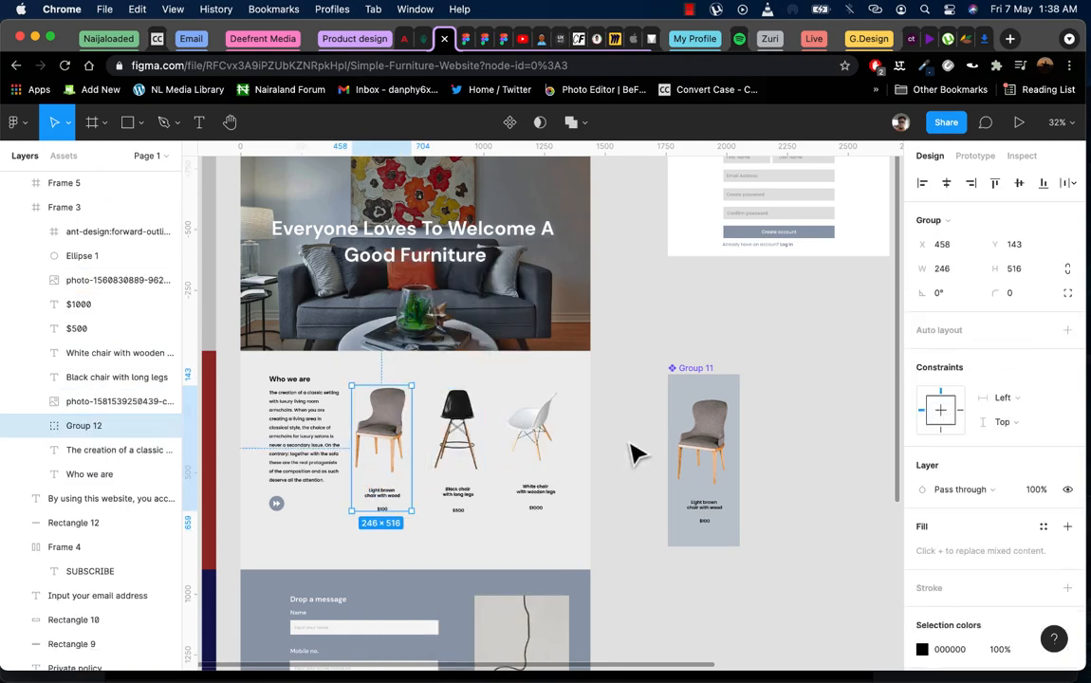
Link the light brown chair group to the Group 11 card component with a While hovering trigger and the Open overlay action
{"action": "left_click", "coordinate": [968, 159]}
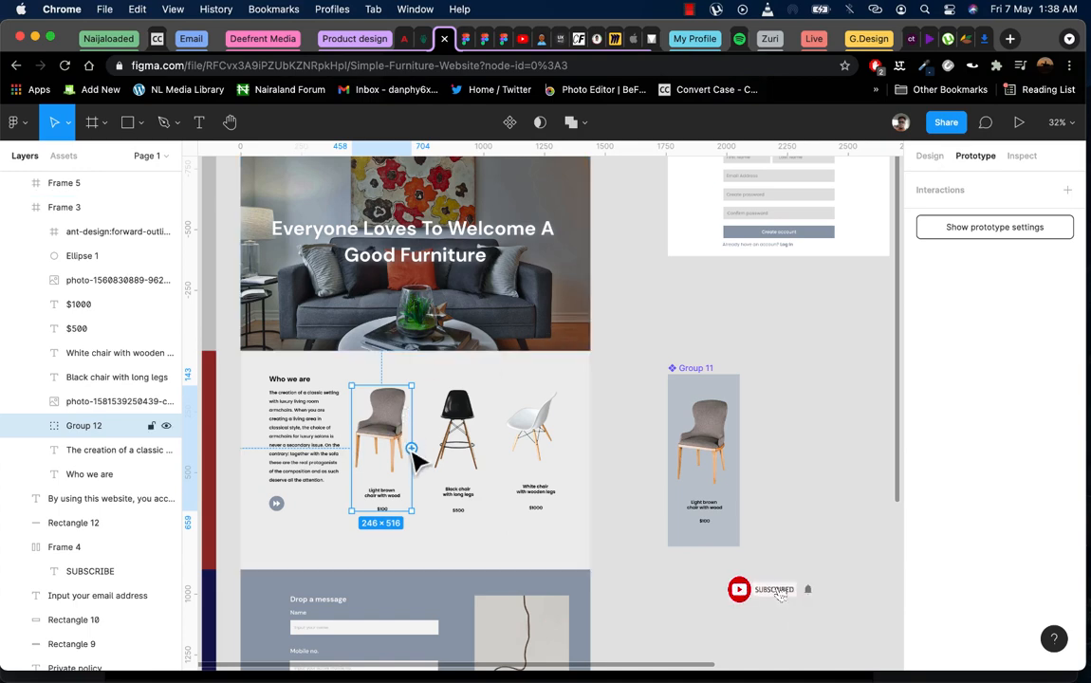
{"action": "left_click_drag", "start_coordinate": [412, 449], "coordinate": [681, 442]}
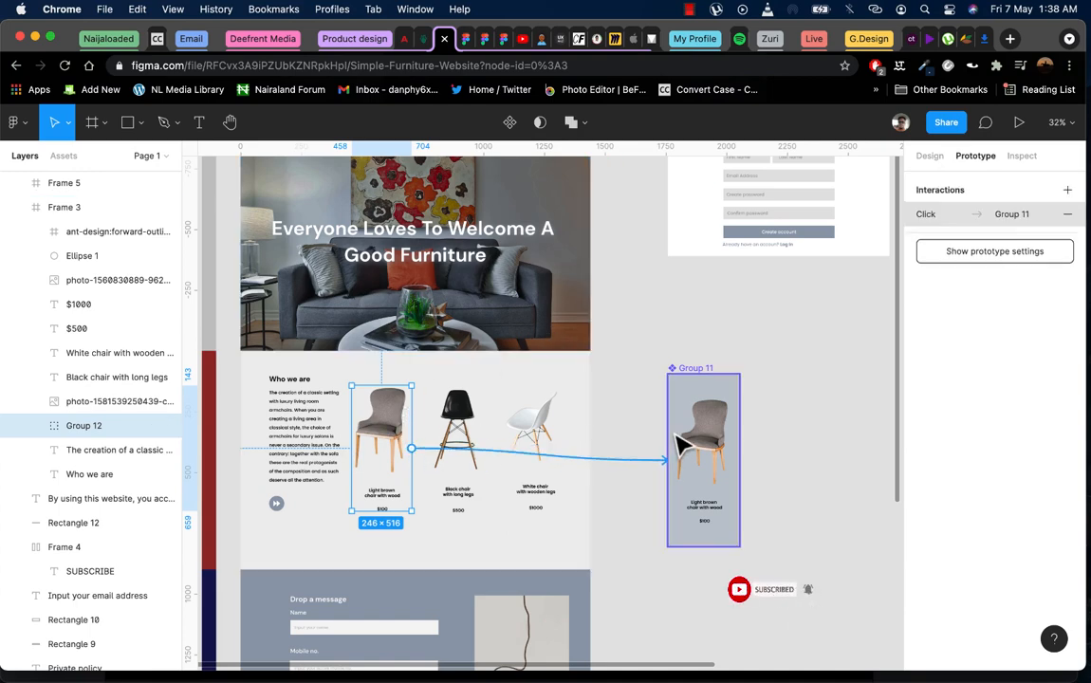
{"action": "left_click", "coordinate": [777, 251]}
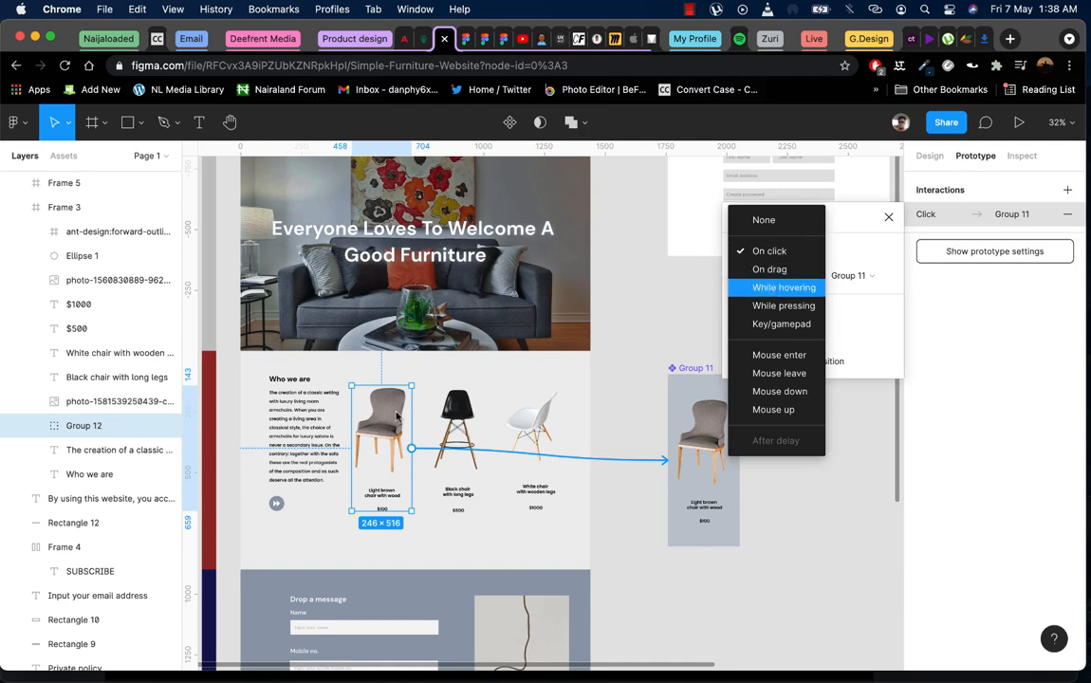
{"action": "left_click", "coordinate": [782, 287]}
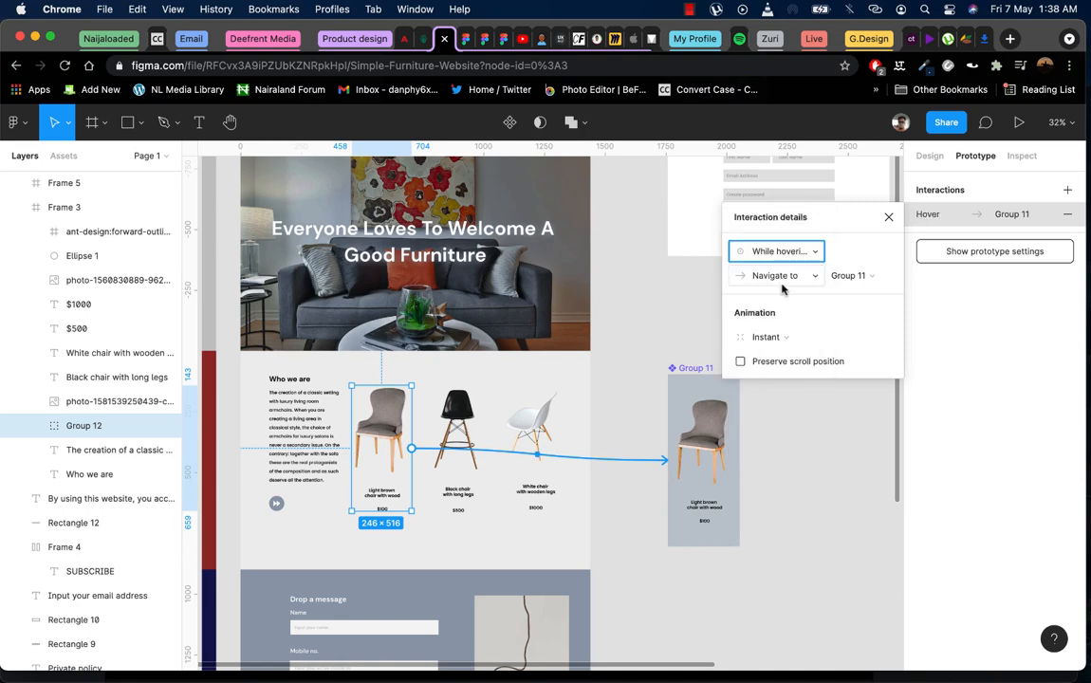
{"action": "left_click", "coordinate": [789, 276]}
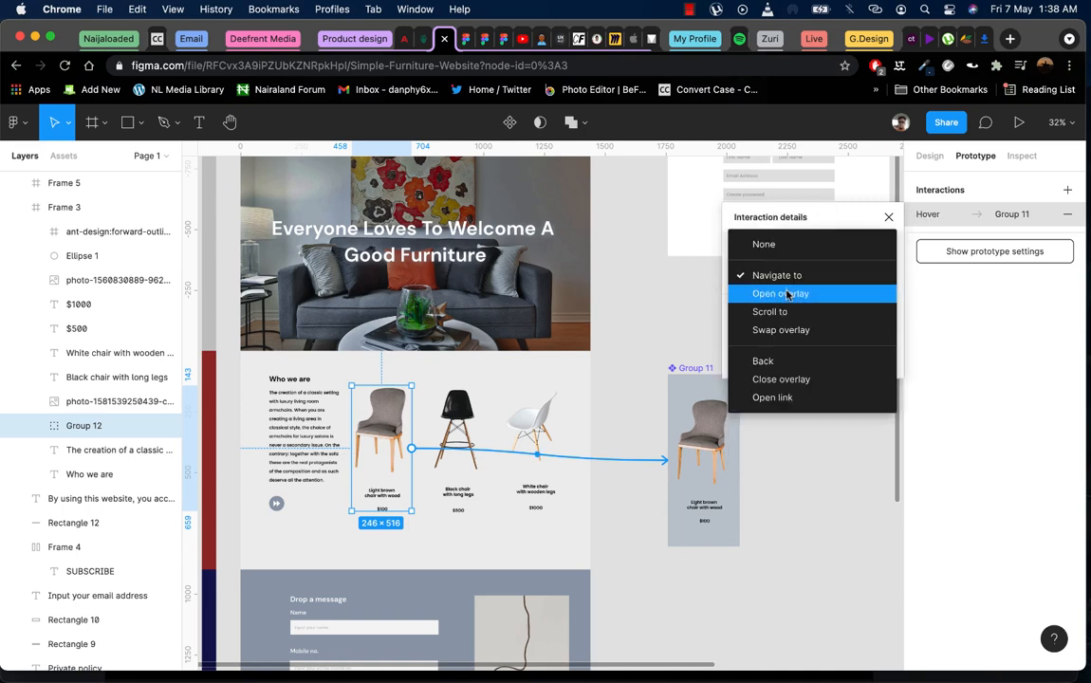
{"action": "left_click", "coordinate": [788, 294]}
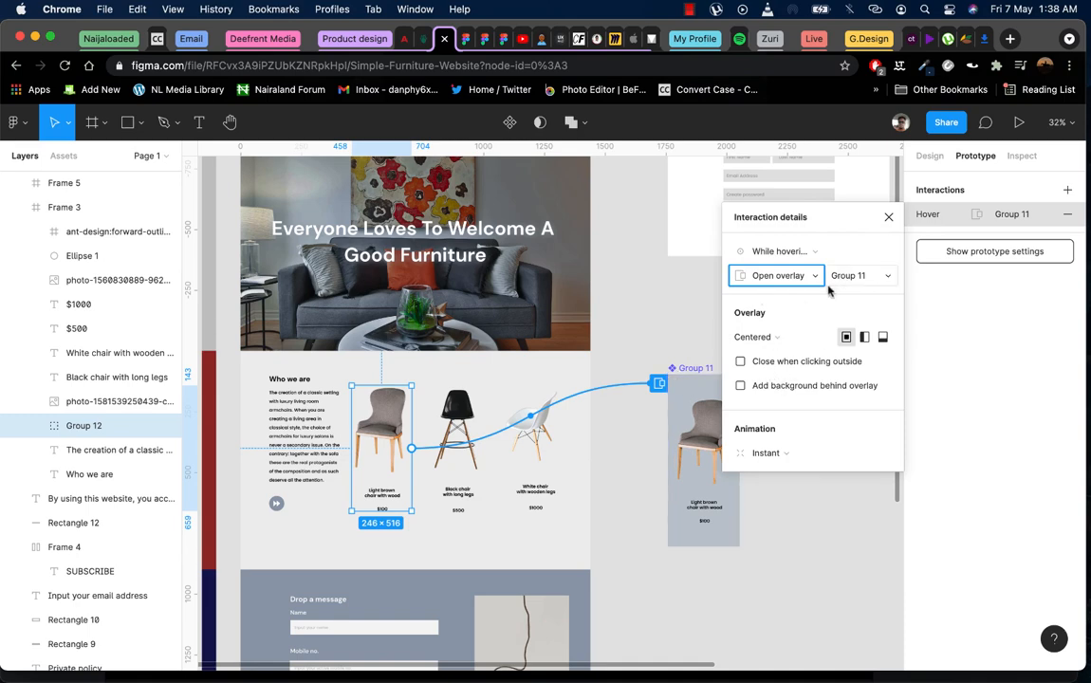
Set the overlay position to Manual, align it exactly over the light brown chair, and enable Close when clicking outside
{"action": "left_click", "coordinate": [756, 338]}
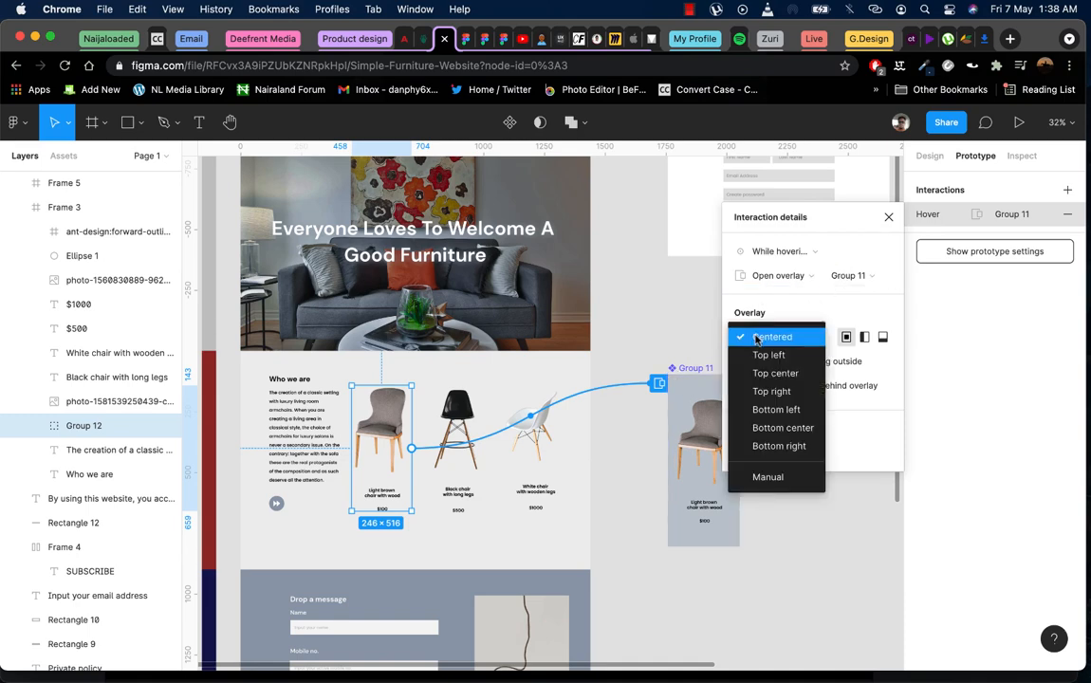
{"action": "left_click", "coordinate": [759, 478]}
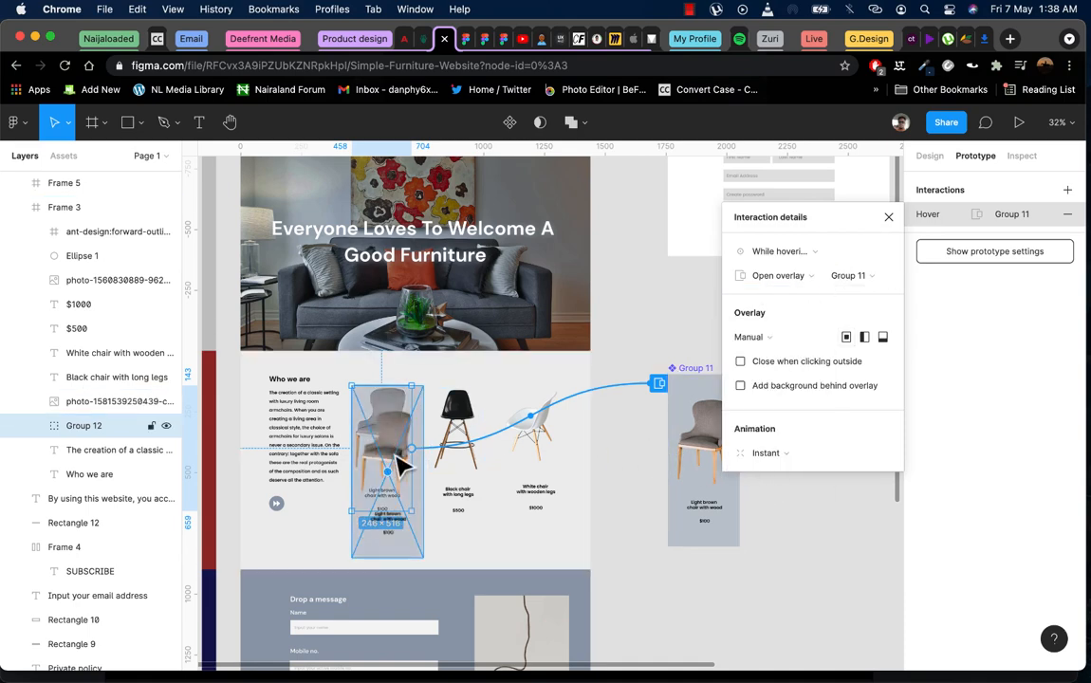
{"action": "left_click_drag", "start_coordinate": [419, 472], "coordinate": [404, 446]}
{"action": "scroll", "coordinate": [402, 458], "scroll_direction": "up", "scroll_amount": 5}
{"action": "scroll", "coordinate": [404, 446], "scroll_direction": "up", "scroll_amount": 5}
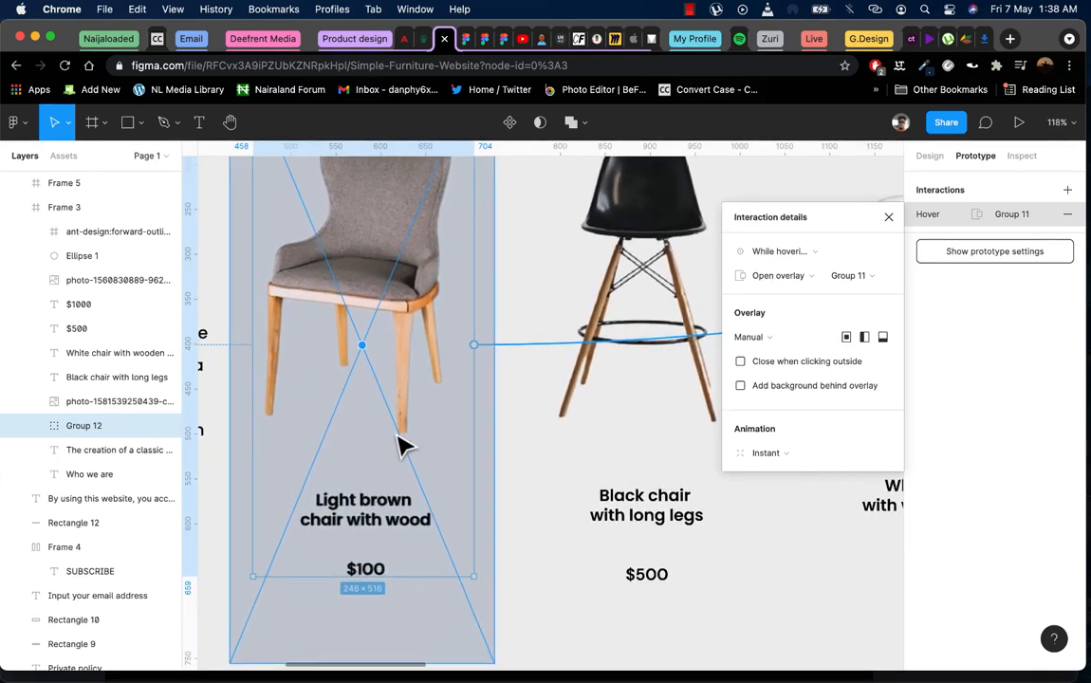
{"action": "left_click_drag", "start_coordinate": [396, 435], "coordinate": [397, 434]}
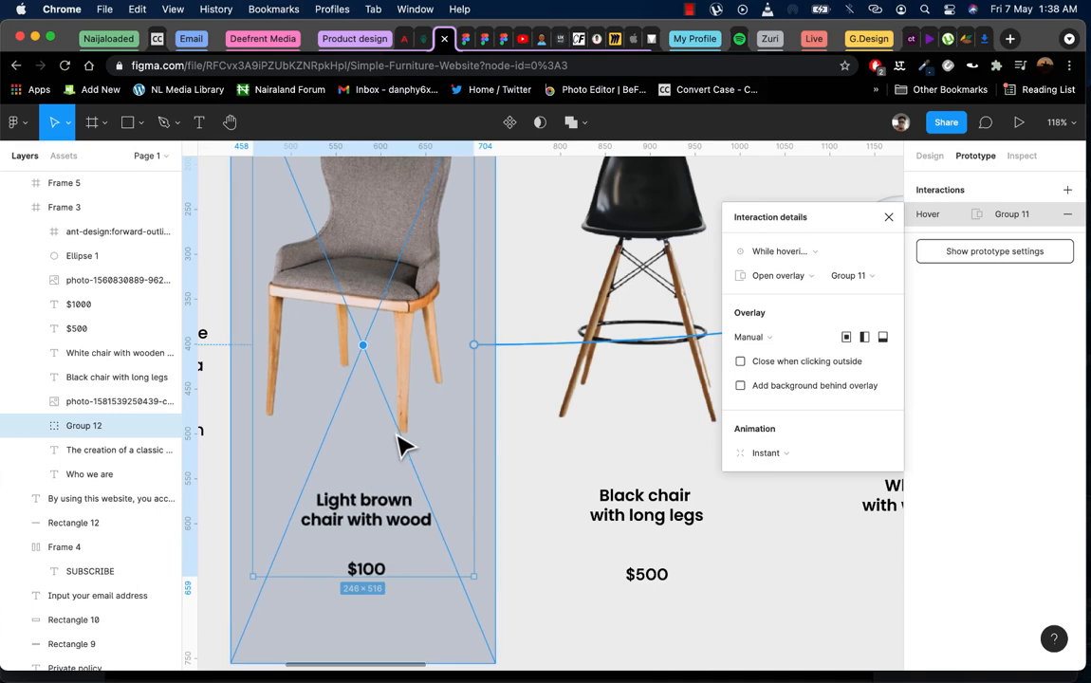
{"action": "scroll", "coordinate": [402, 446], "scroll_direction": "down", "scroll_amount": 10}
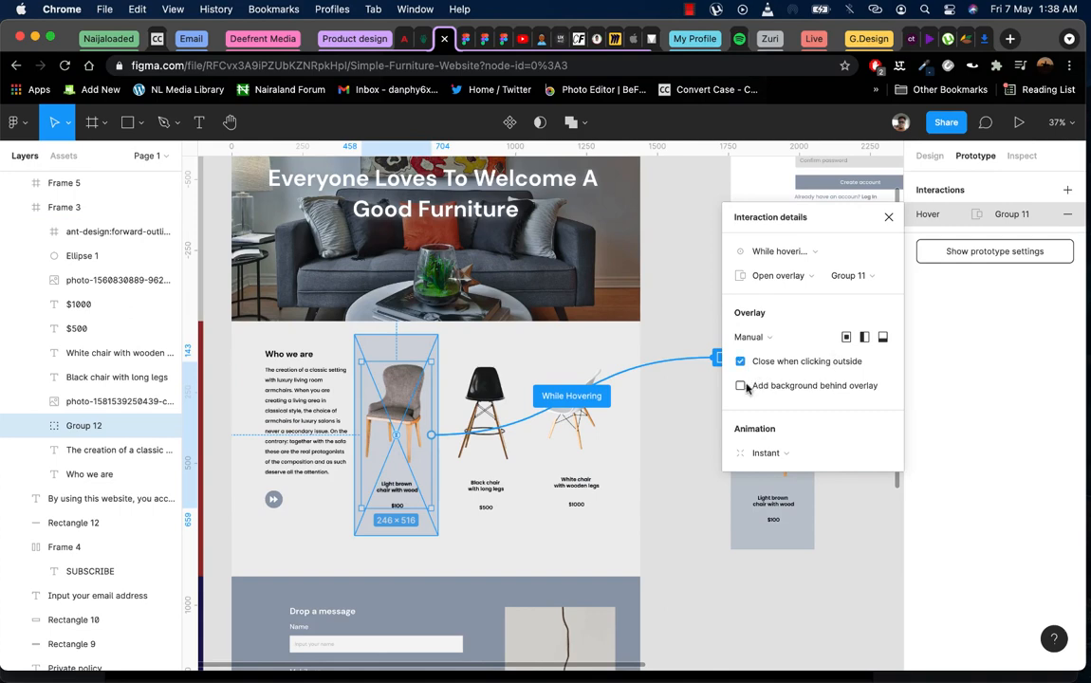
Keep the overlay animation set to Instant and close the interaction details
{"action": "left_click", "coordinate": [775, 453]}
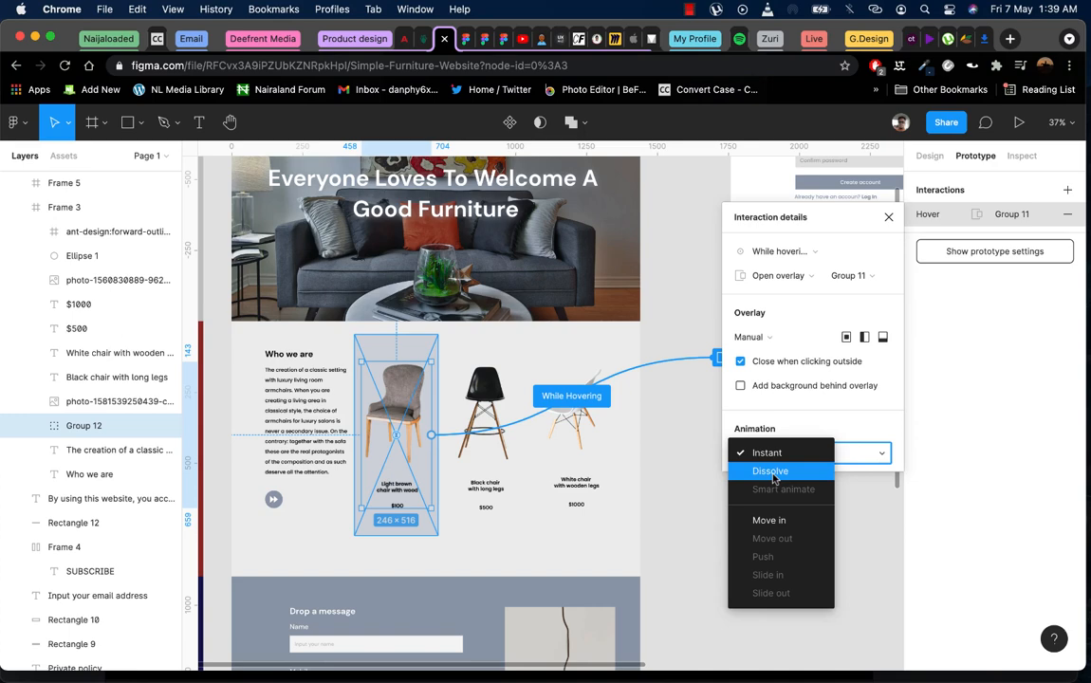
{"action": "left_click", "coordinate": [769, 452]}
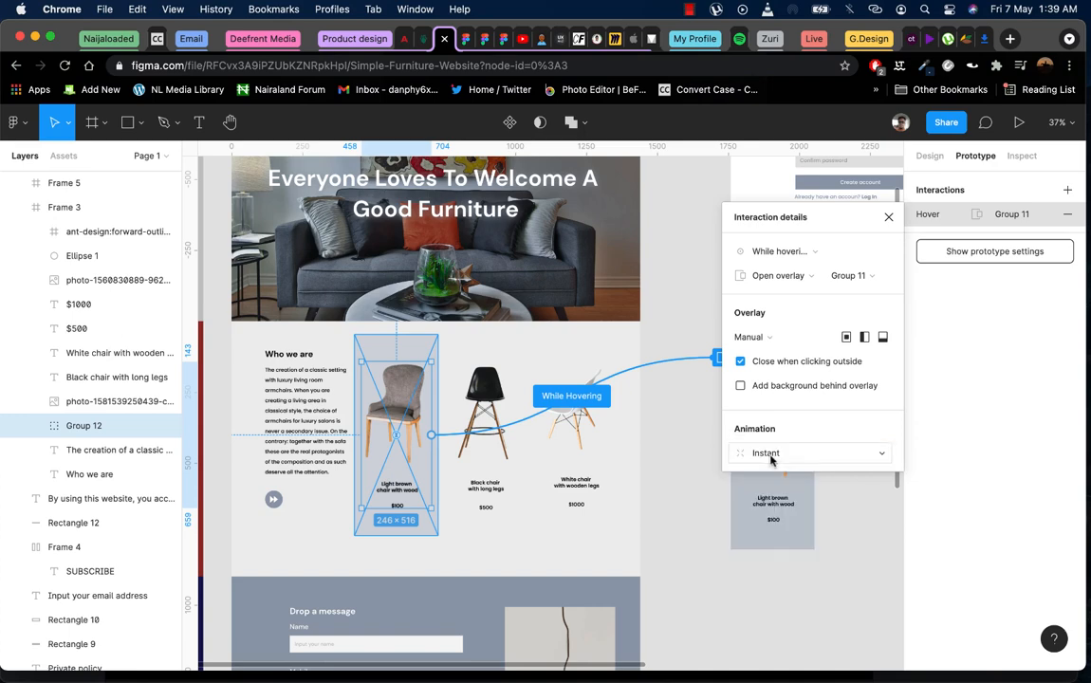
{"action": "left_click", "coordinate": [889, 220]}
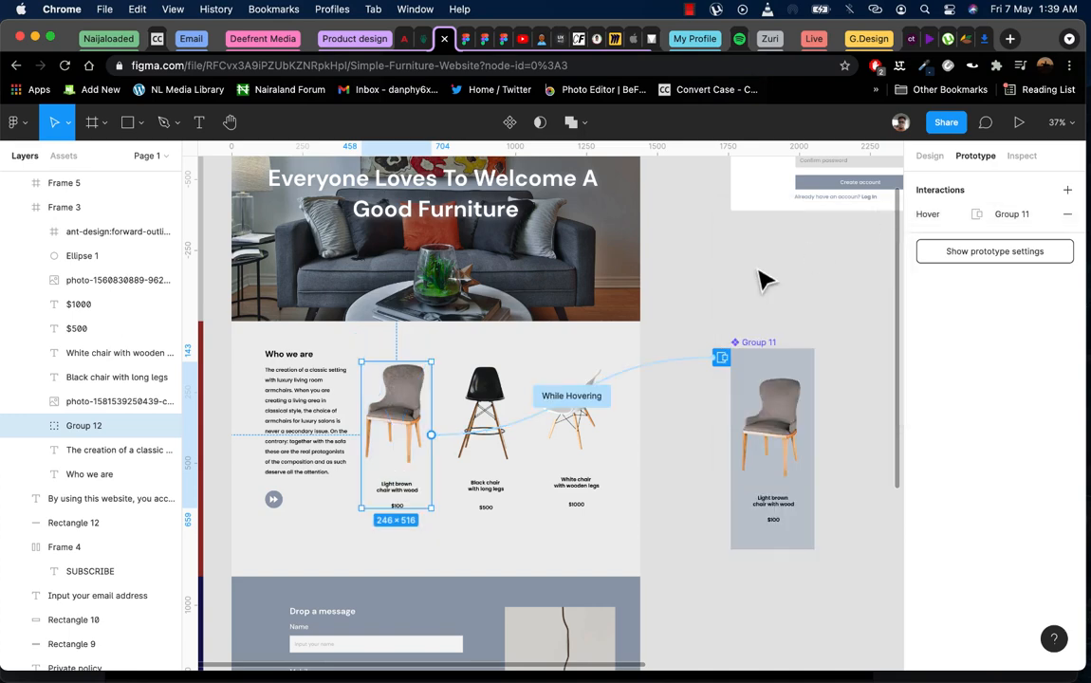
Preview the running prototype down to the chairs in the Who we are section, and return to the design file
{"action": "left_click", "coordinate": [469, 40]}
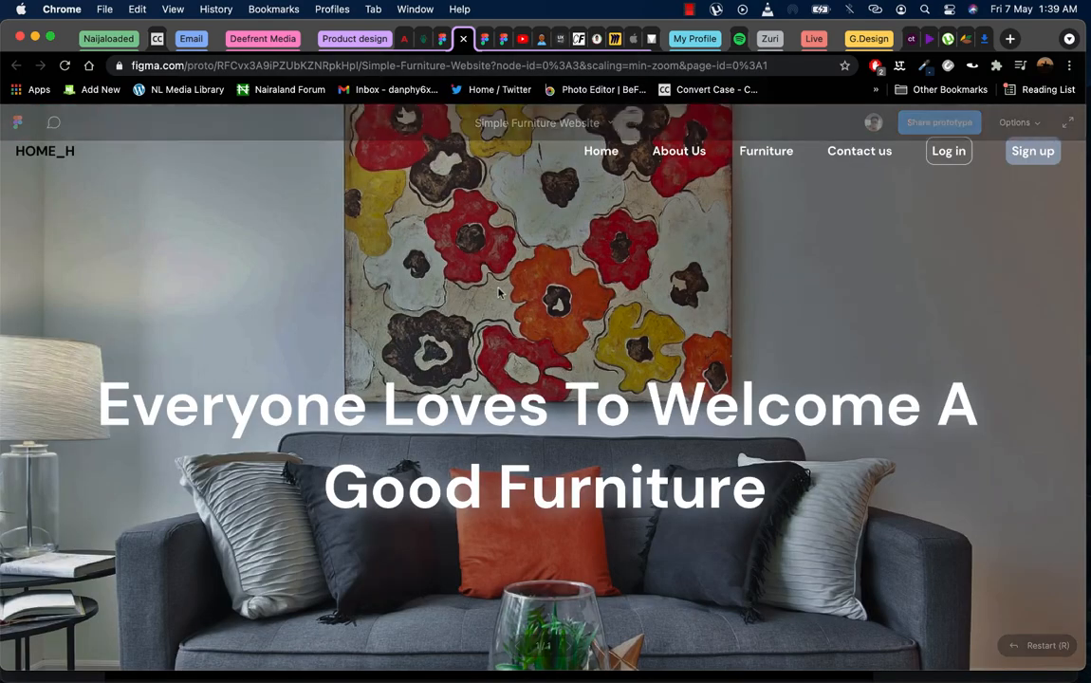
{"action": "scroll", "coordinate": [498, 292], "scroll_direction": "down", "scroll_amount": 10}
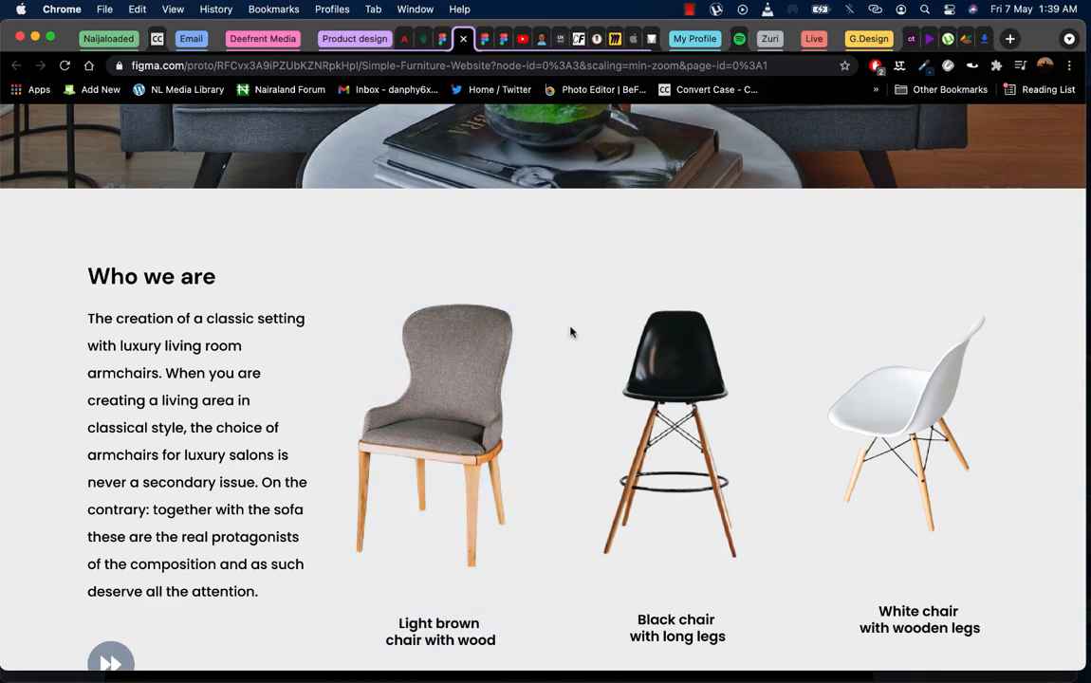
{"action": "key", "text": "super+w"}
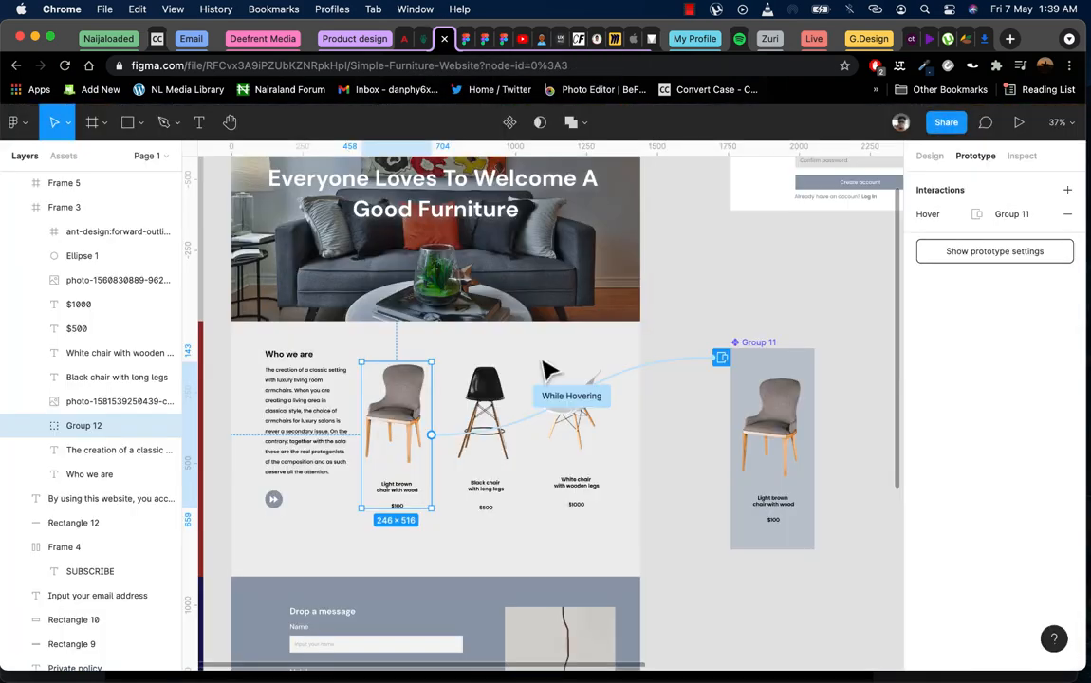
Set the fill of the chair name and $100 price in the Group 11 card to white (FFFFFF)
{"action": "double_click", "coordinate": [778, 510]}
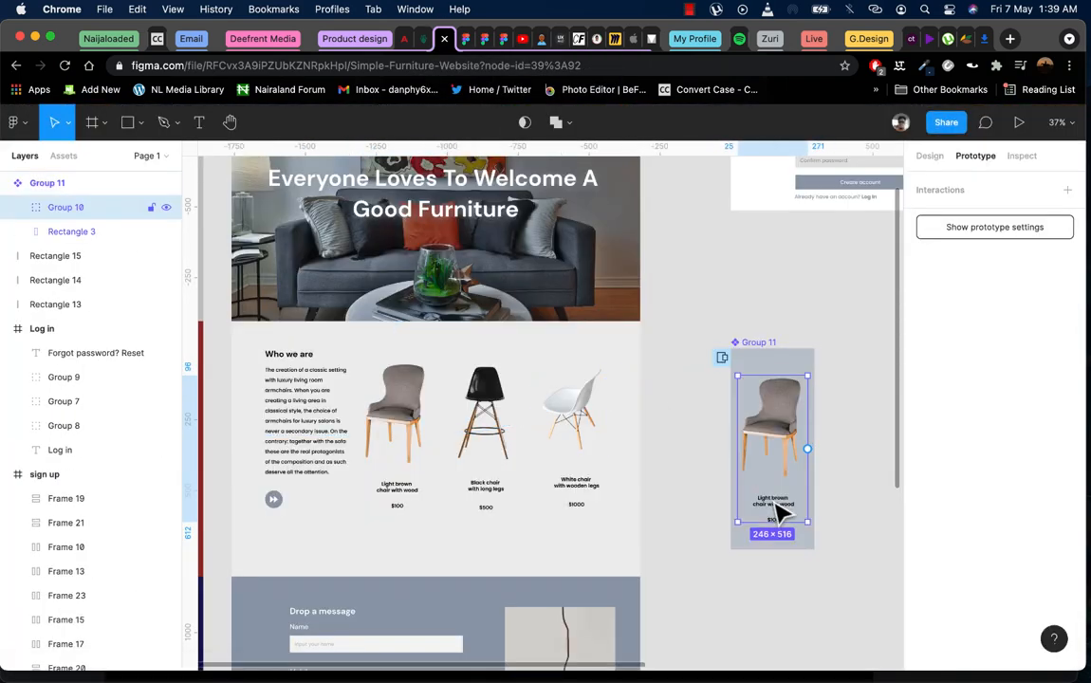
{"action": "double_click", "coordinate": [778, 509]}
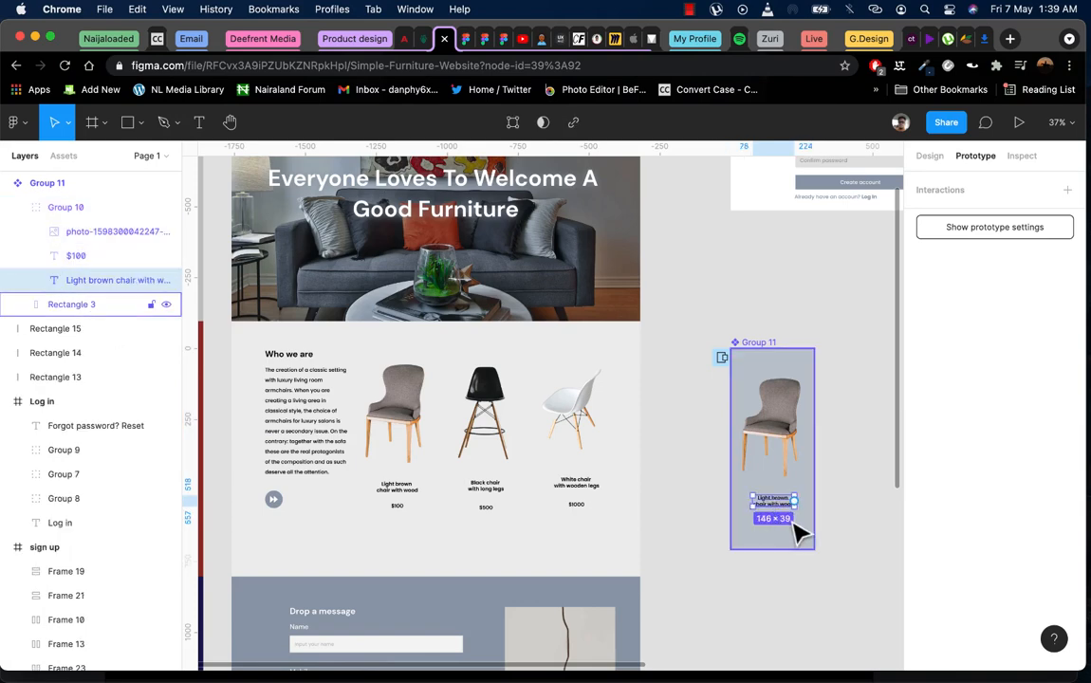
{"action": "scroll", "coordinate": [792, 531], "scroll_direction": "up", "scroll_amount": 5}
{"action": "scroll", "coordinate": [800, 534], "scroll_direction": "right", "scroll_amount": 1}
{"action": "left_click", "coordinate": [741, 535]}
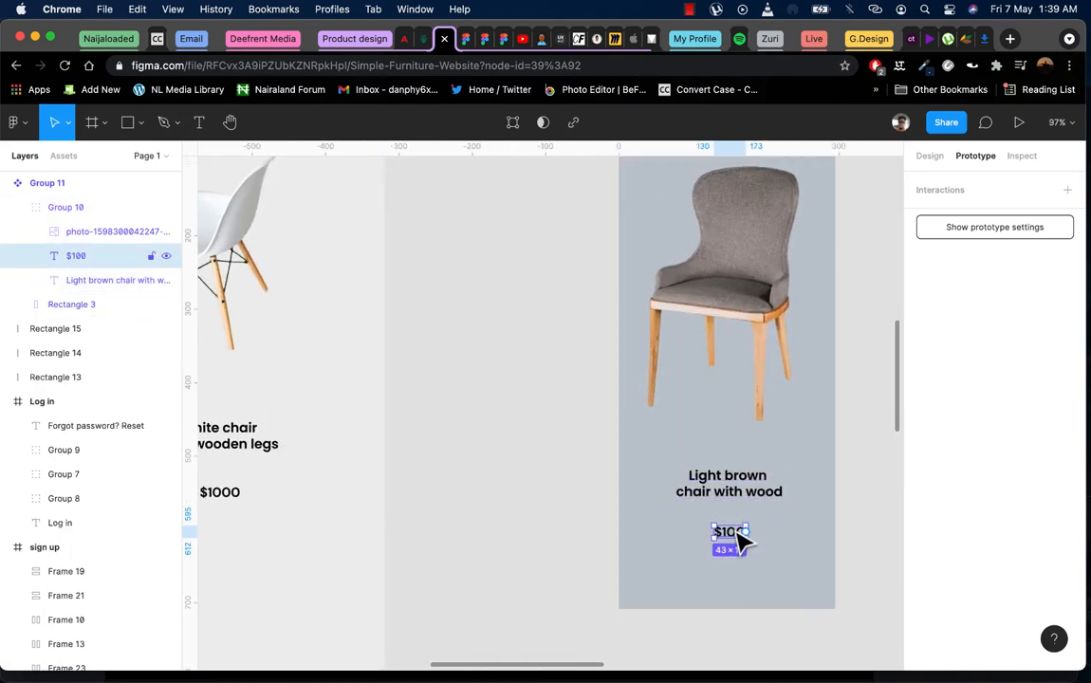
{"action": "left_click", "coordinate": [733, 500]}
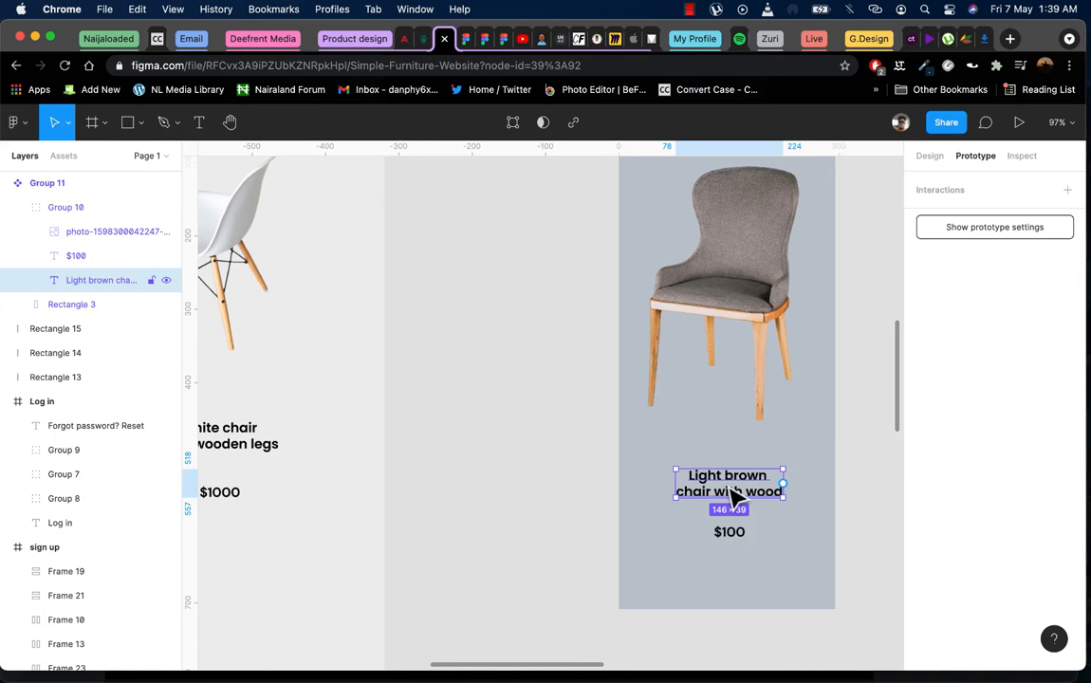
{"action": "right_click", "coordinate": [731, 491]}
{"action": "left_click", "coordinate": [719, 534]}
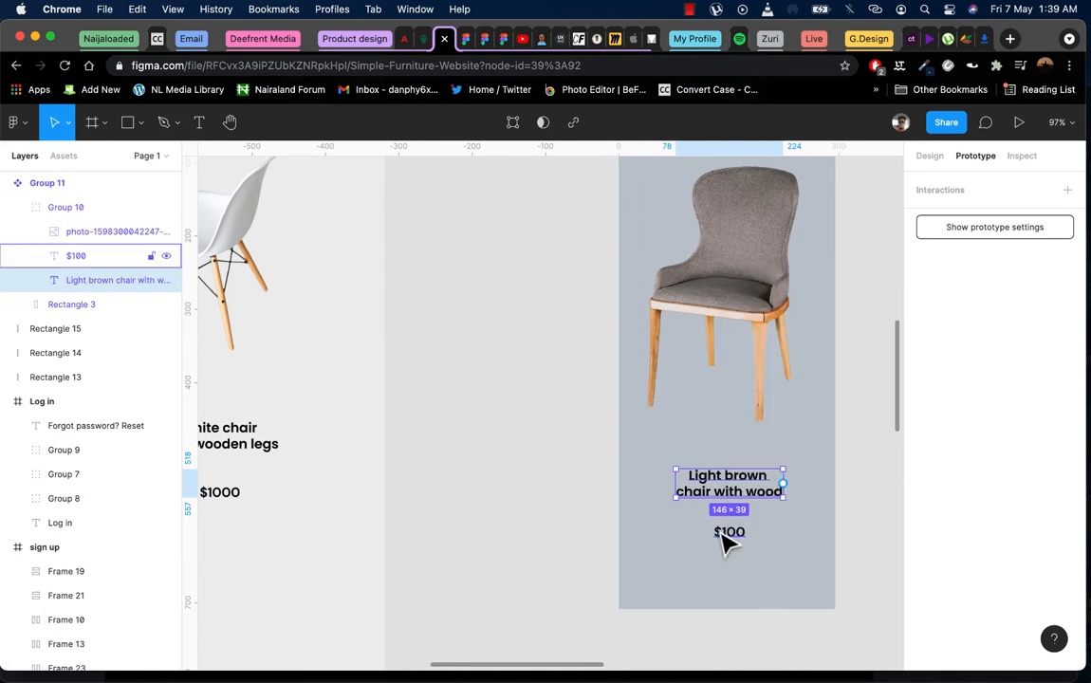
{"action": "left_click", "coordinate": [731, 496], "text": "shift"}
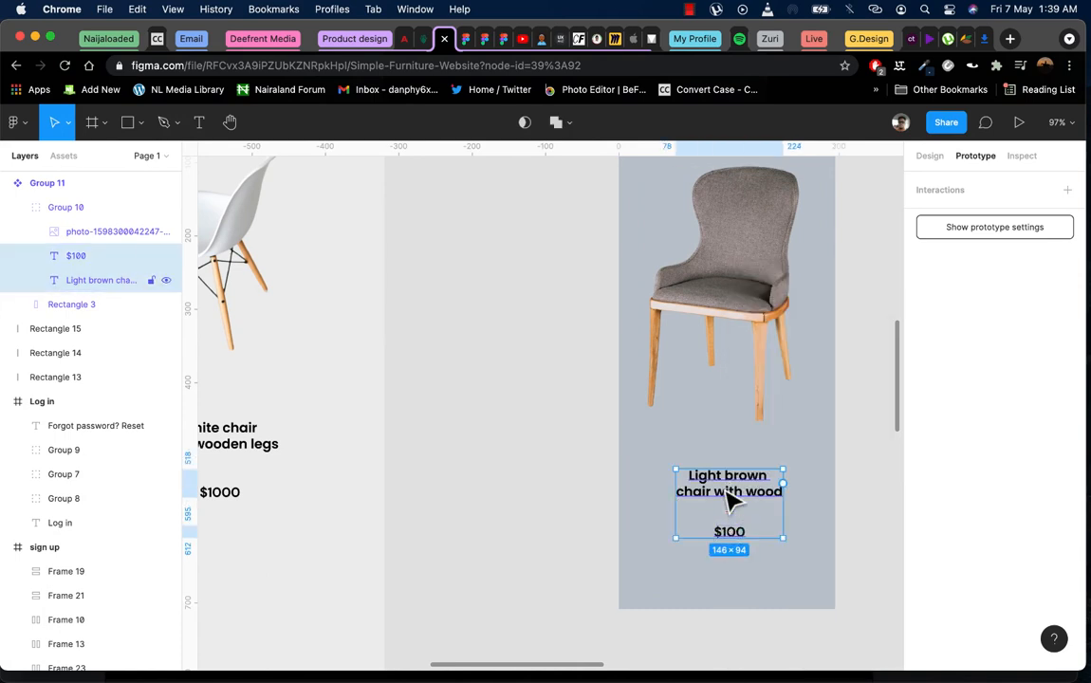
{"action": "left_click", "coordinate": [930, 155]}
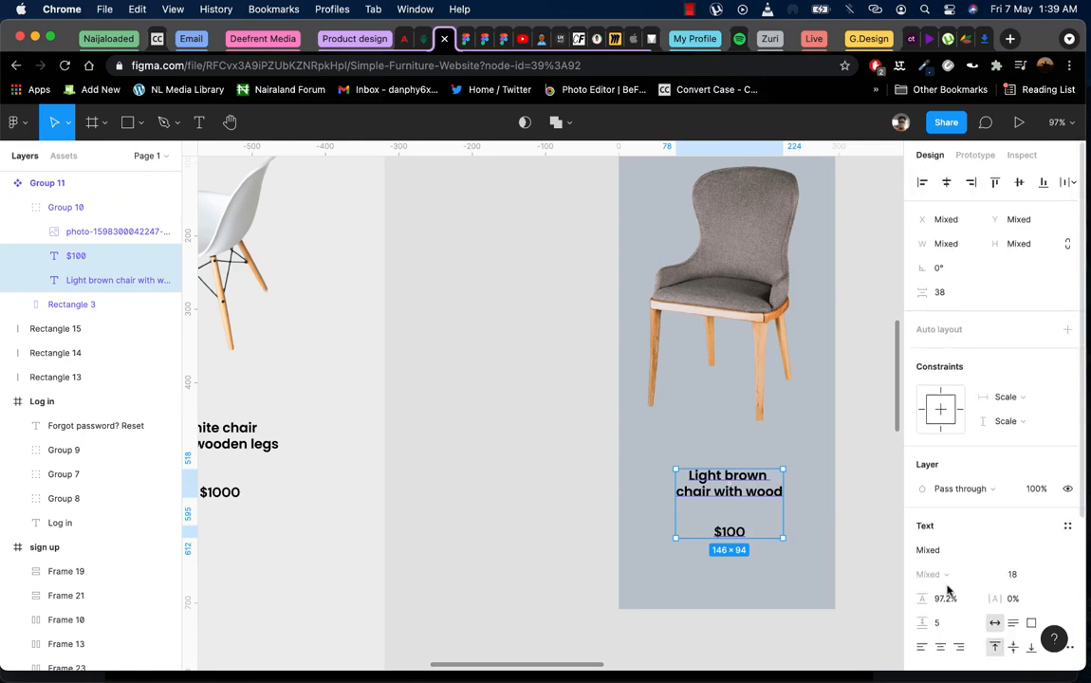
{"action": "scroll", "coordinate": [939, 570], "scroll_direction": "down", "scroll_amount": 4}
{"action": "left_click", "coordinate": [922, 515]}
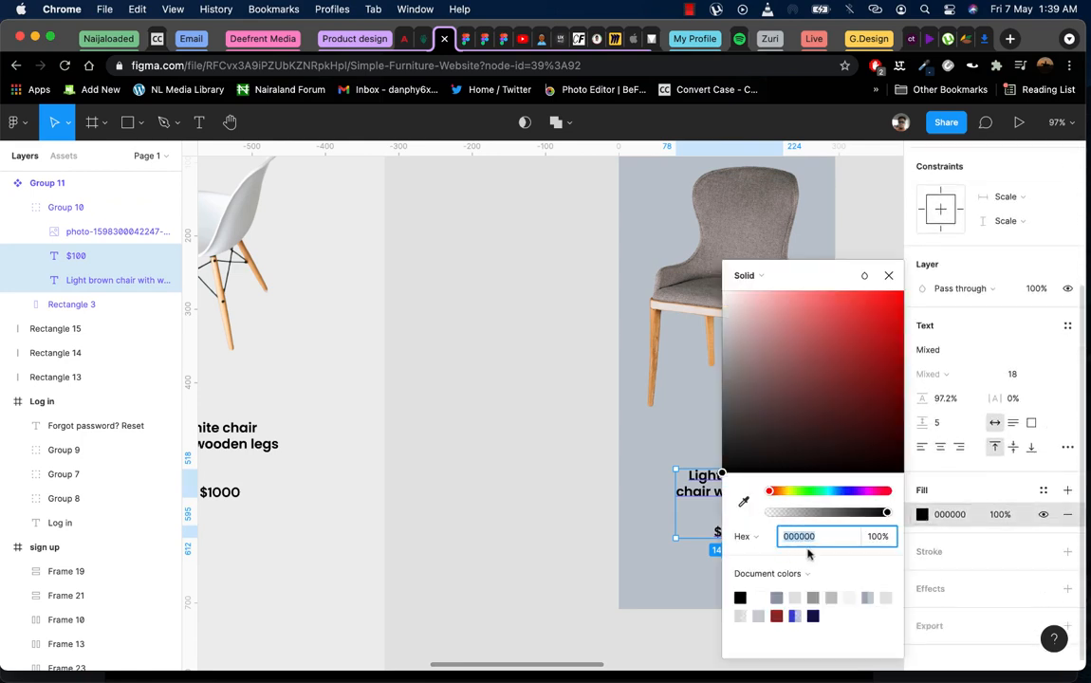
{"action": "left_click", "coordinate": [762, 596]}
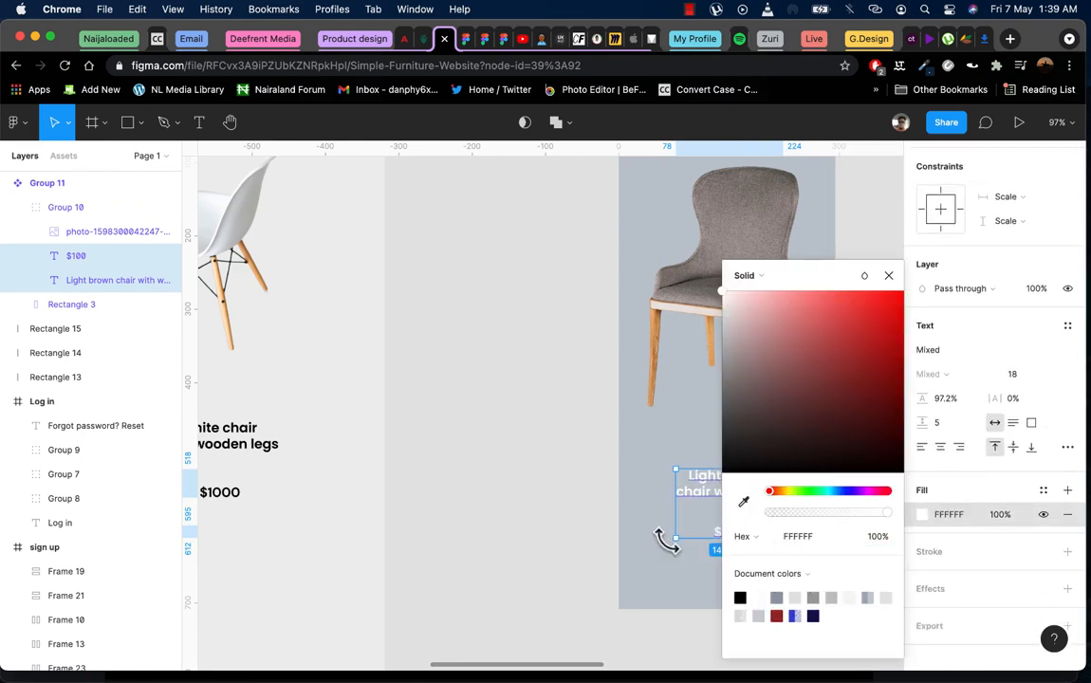
{"action": "left_click", "coordinate": [546, 515]}
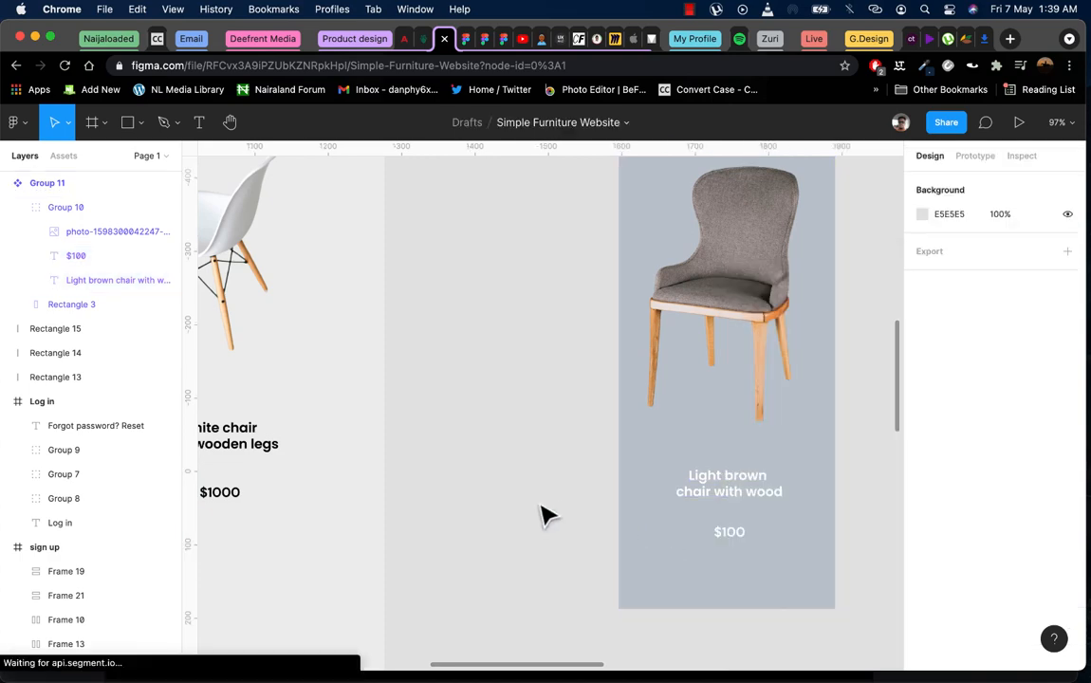
Check the light brown chair's hover overlay in the running prototype, and return to the design file
{"action": "left_click", "coordinate": [464, 39]}
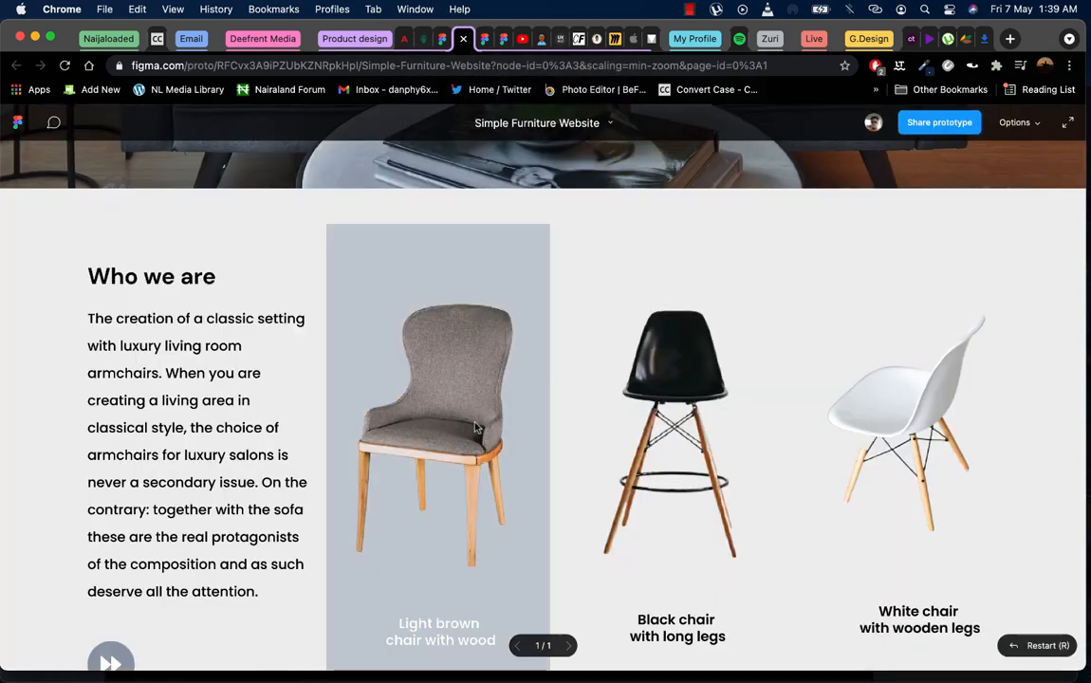
{"action": "scroll", "coordinate": [585, 382], "scroll_direction": "down", "scroll_amount": 3}
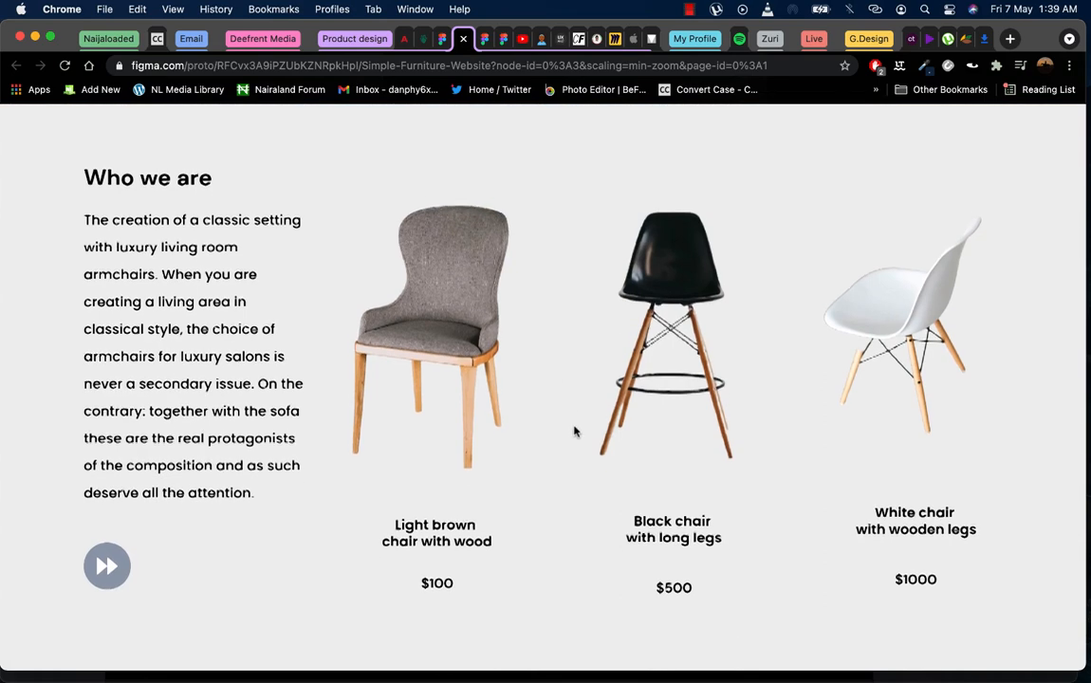
{"action": "scroll", "coordinate": [531, 398], "scroll_direction": "down", "scroll_amount": 1}
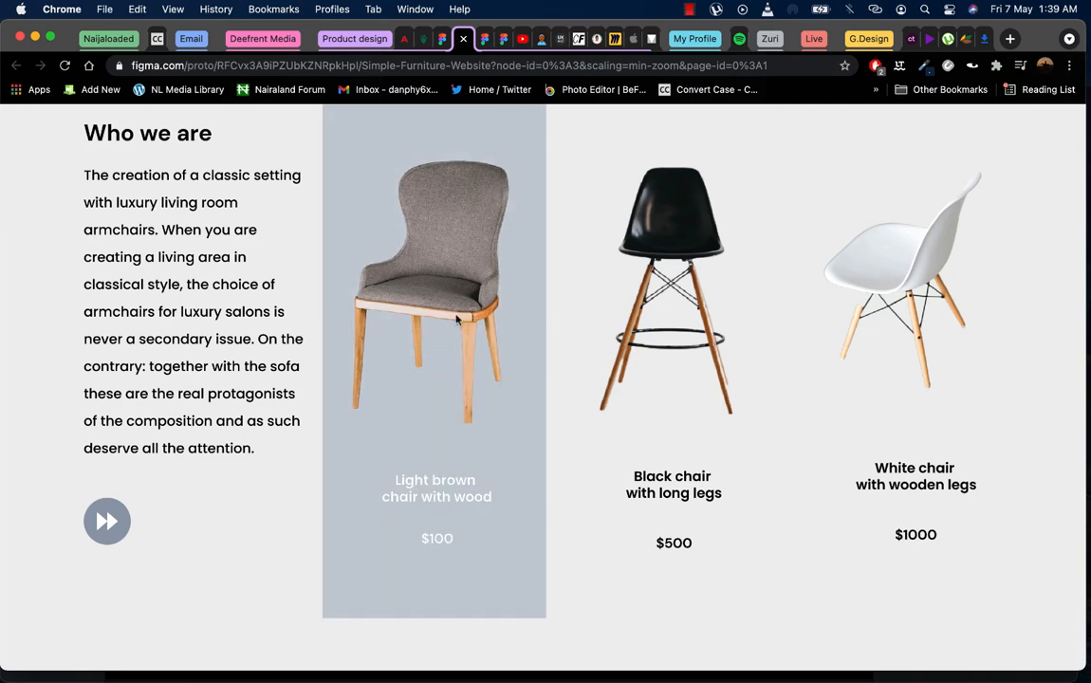
{"action": "left_click", "coordinate": [484, 39]}
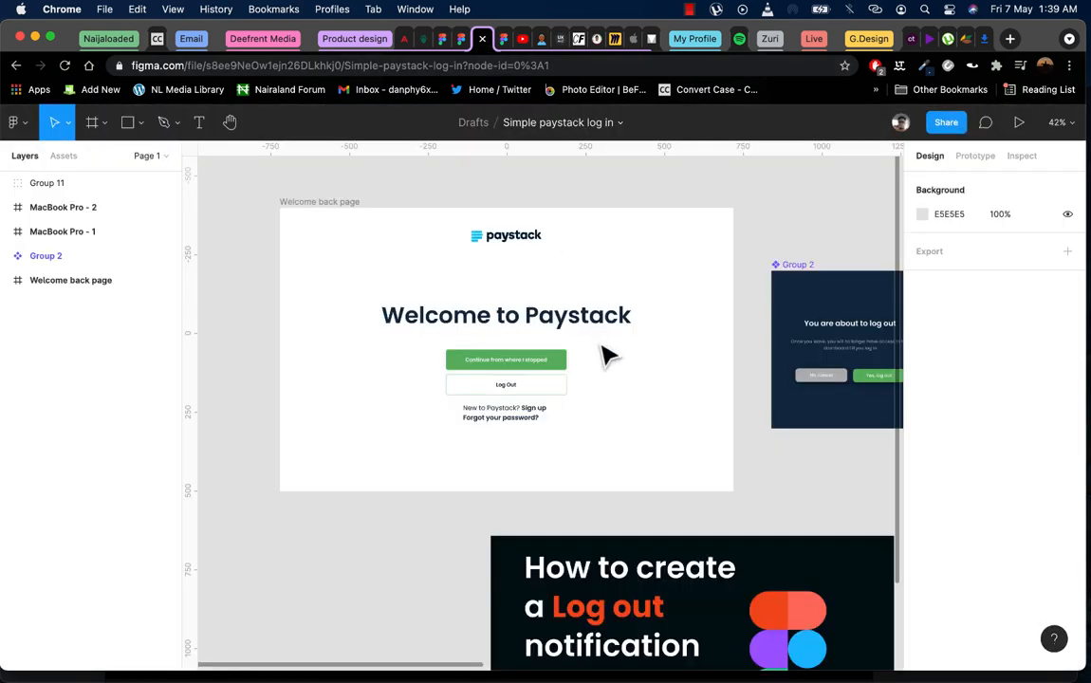
{"action": "left_click", "coordinate": [463, 39]}
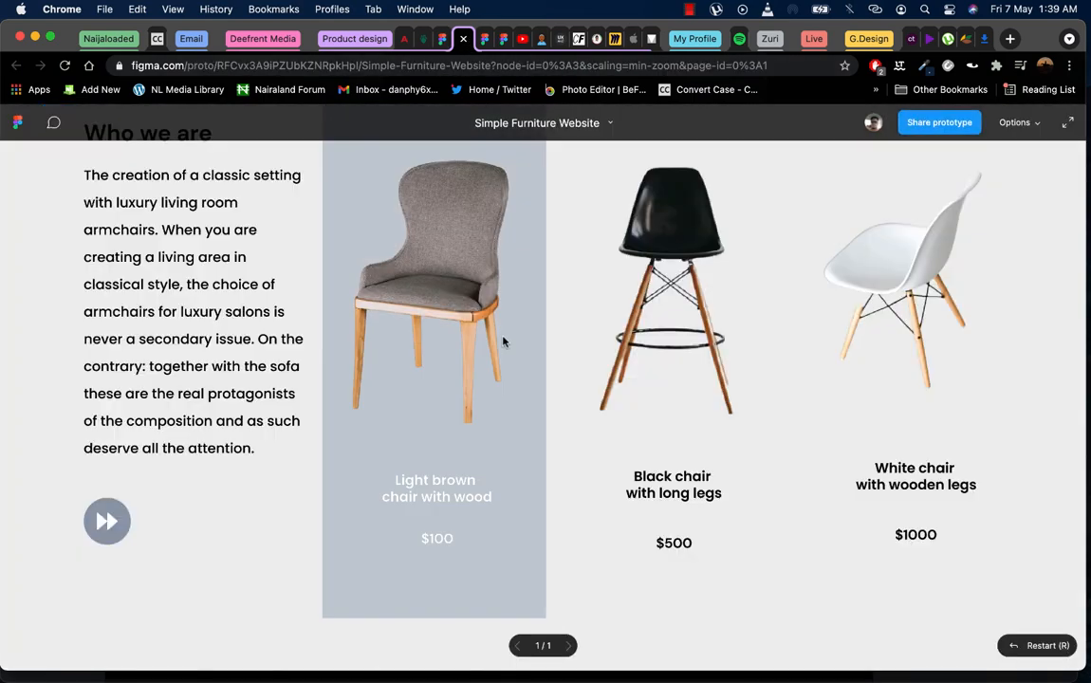
{"action": "left_click", "coordinate": [442, 39]}
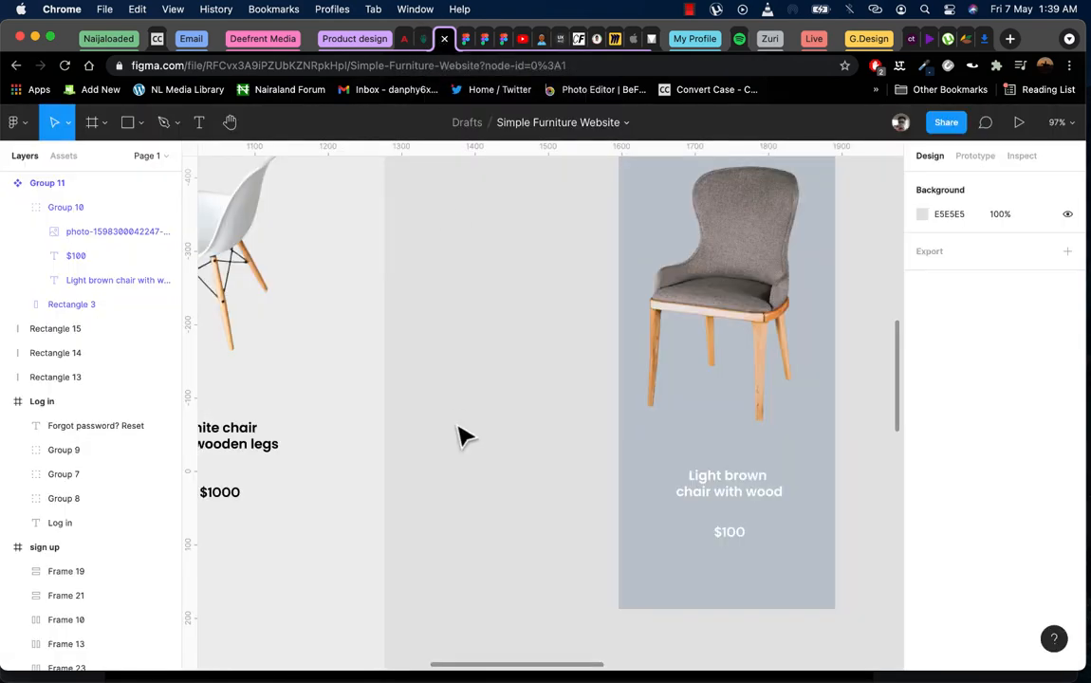
Duplicate the Group 11 card and place the copy beside the original
{"action": "scroll", "coordinate": [458, 436], "scroll_direction": "down", "scroll_amount": 10}
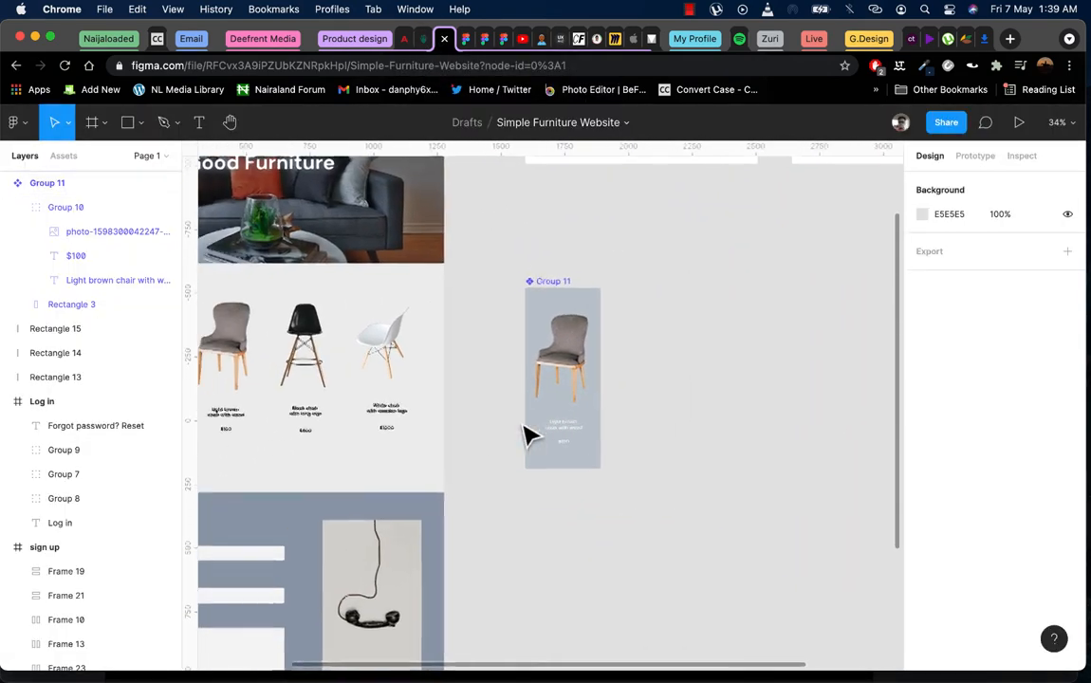
{"action": "left_click", "coordinate": [383, 353]}
{"action": "left_click", "coordinate": [664, 307]}
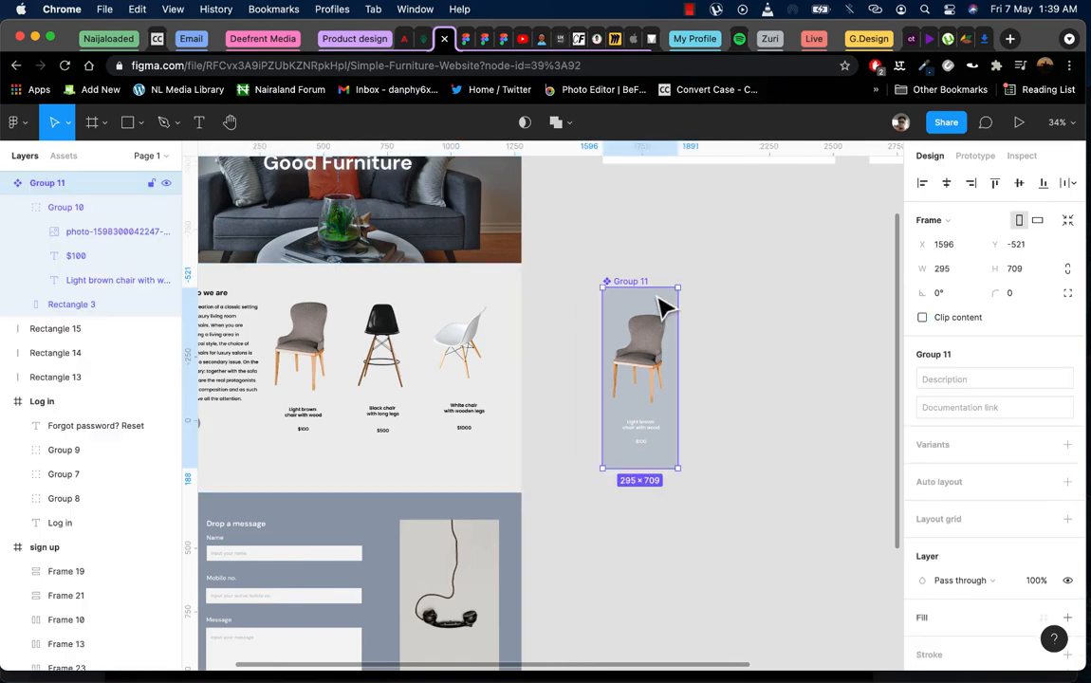
{"action": "left_click_drag", "start_coordinate": [669, 306], "coordinate": [762, 282]}
{"action": "key", "text": "Escape"}
Hide the chair photo and the name and price text in the duplicated card, leaving only its background
{"action": "left_click", "coordinate": [757, 361]}
{"action": "left_click", "coordinate": [761, 360]}
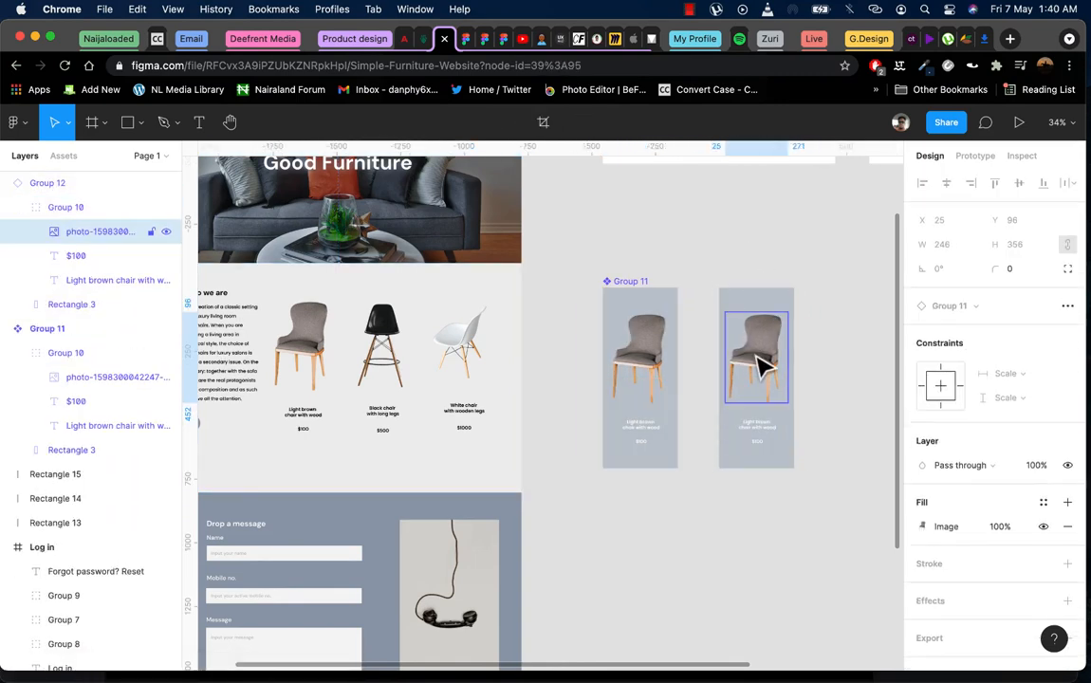
{"action": "key", "text": "shift+super+h"}
{"action": "left_click", "coordinate": [774, 434]}
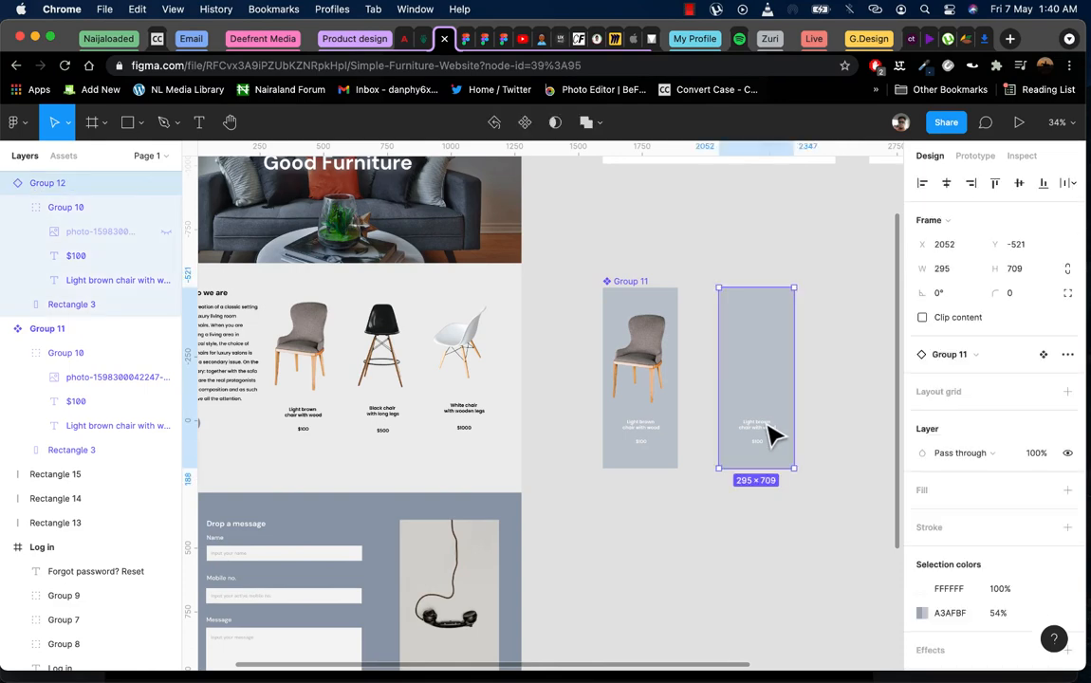
{"action": "double_click", "coordinate": [768, 426]}
{"action": "key", "text": "Delete"}
{"action": "left_click", "coordinate": [750, 335]}
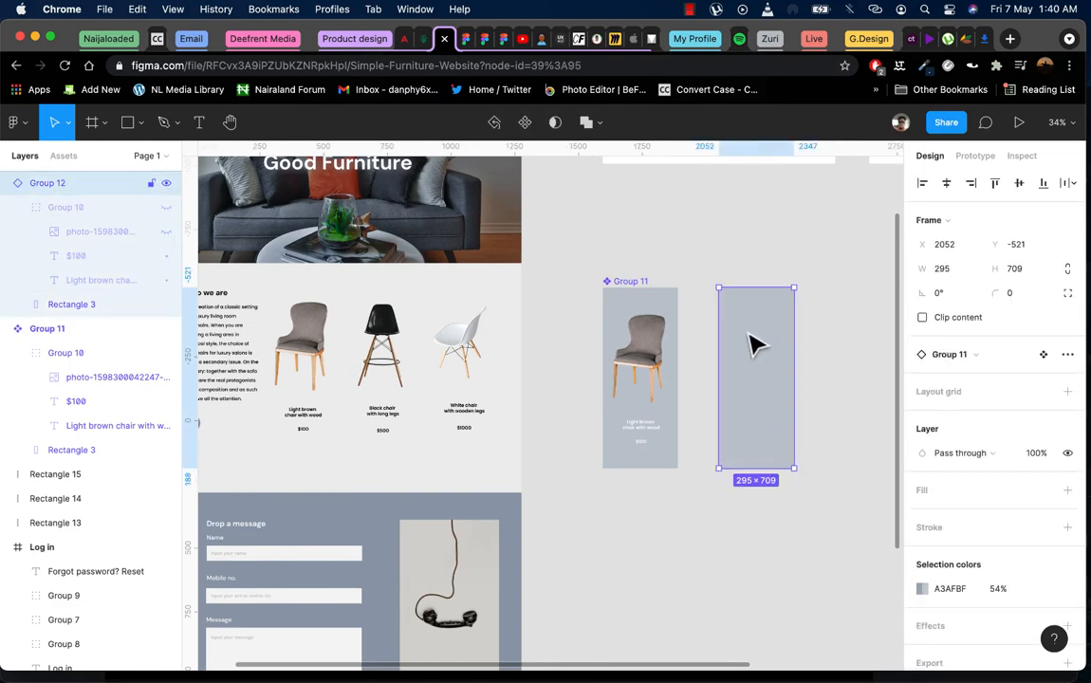
Copy the black chair's photo, name and $500 price from the Who we are section onto the blank card
{"action": "left_click", "coordinate": [382, 349]}
{"action": "double_click", "coordinate": [392, 332]}
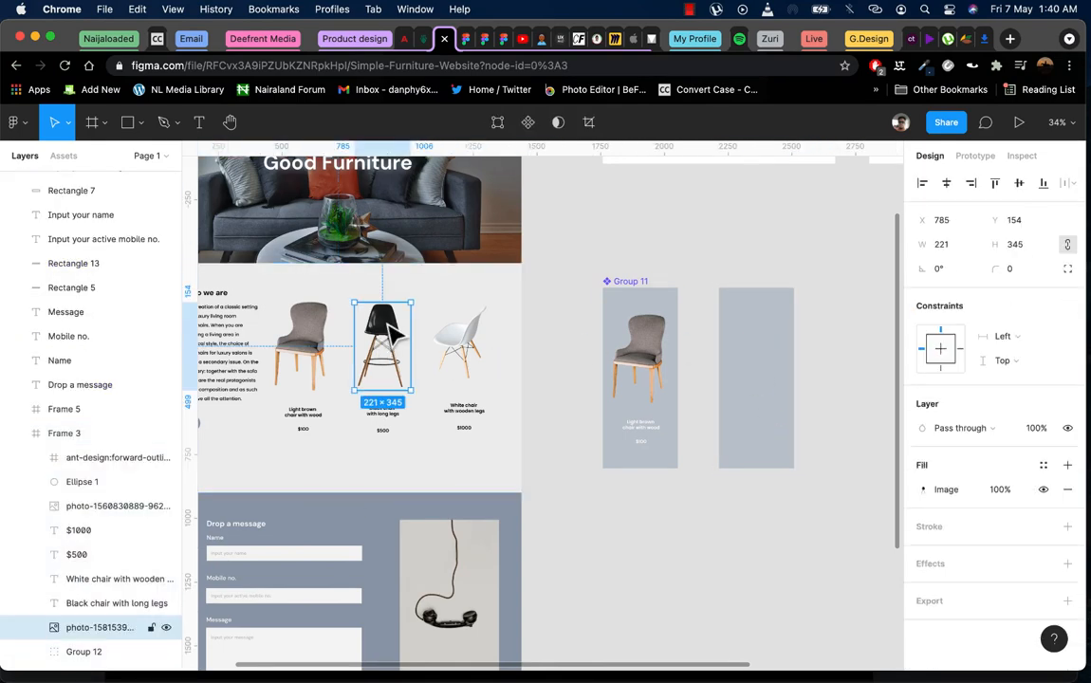
{"action": "scroll", "coordinate": [377, 403], "scroll_direction": "up", "scroll_amount": 2}
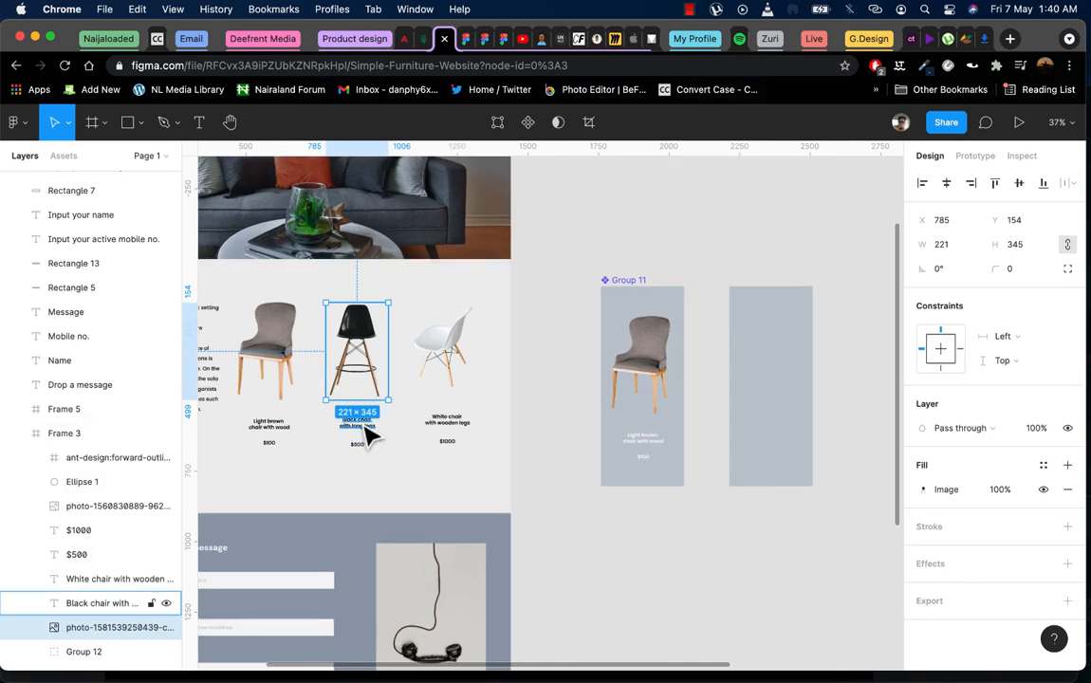
{"action": "left_click", "coordinate": [364, 425], "text": "shift"}
{"action": "left_click", "coordinate": [364, 446]}
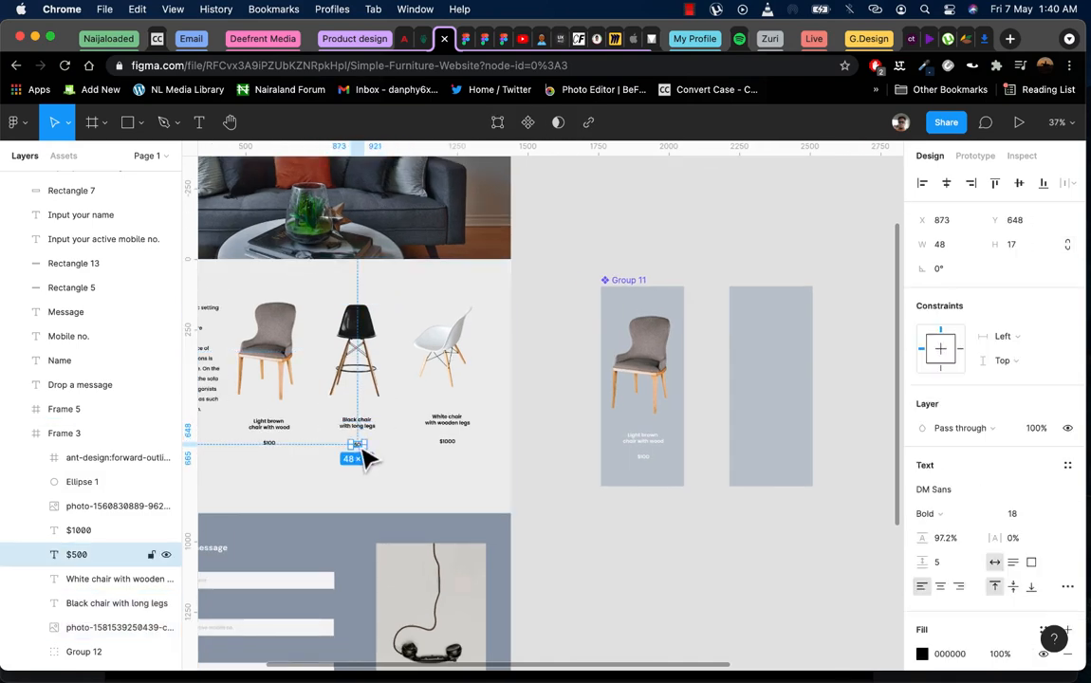
{"action": "left_click", "coordinate": [363, 425], "text": "shift"}
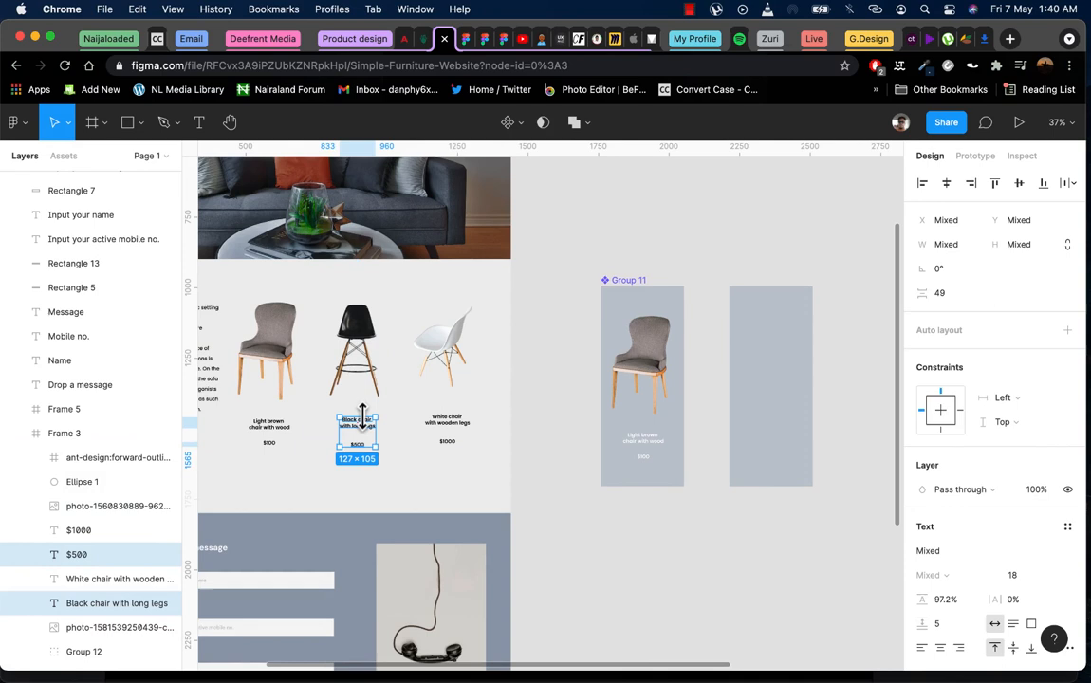
{"action": "left_click", "coordinate": [373, 365], "text": "shift"}
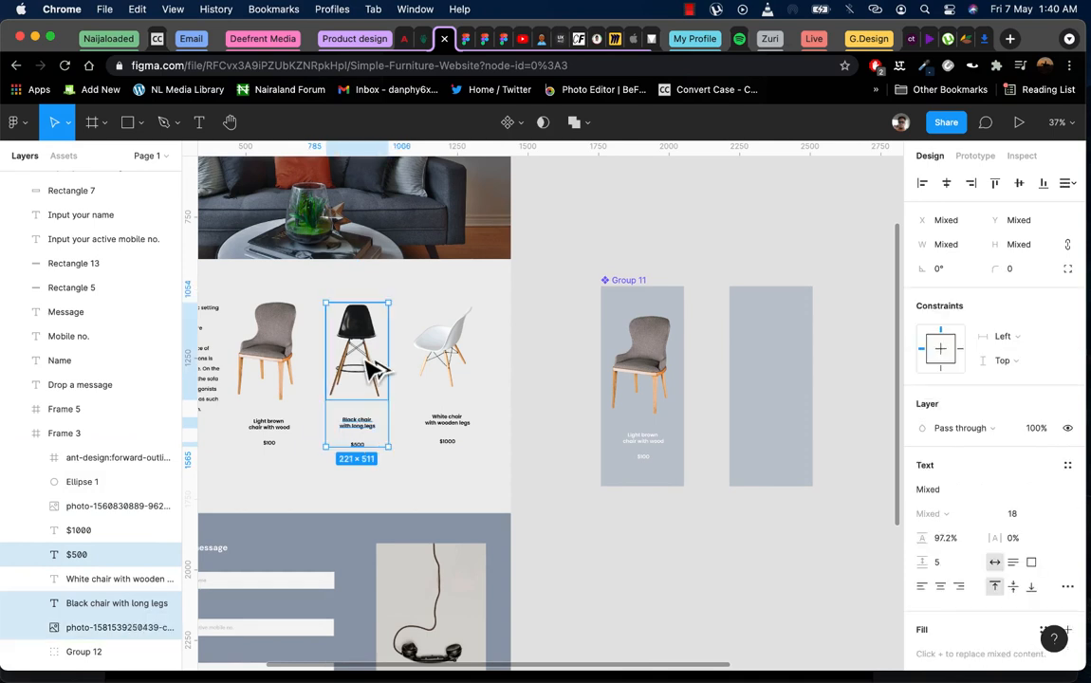
{"action": "left_click_drag", "start_coordinate": [373, 366], "coordinate": [788, 375]}
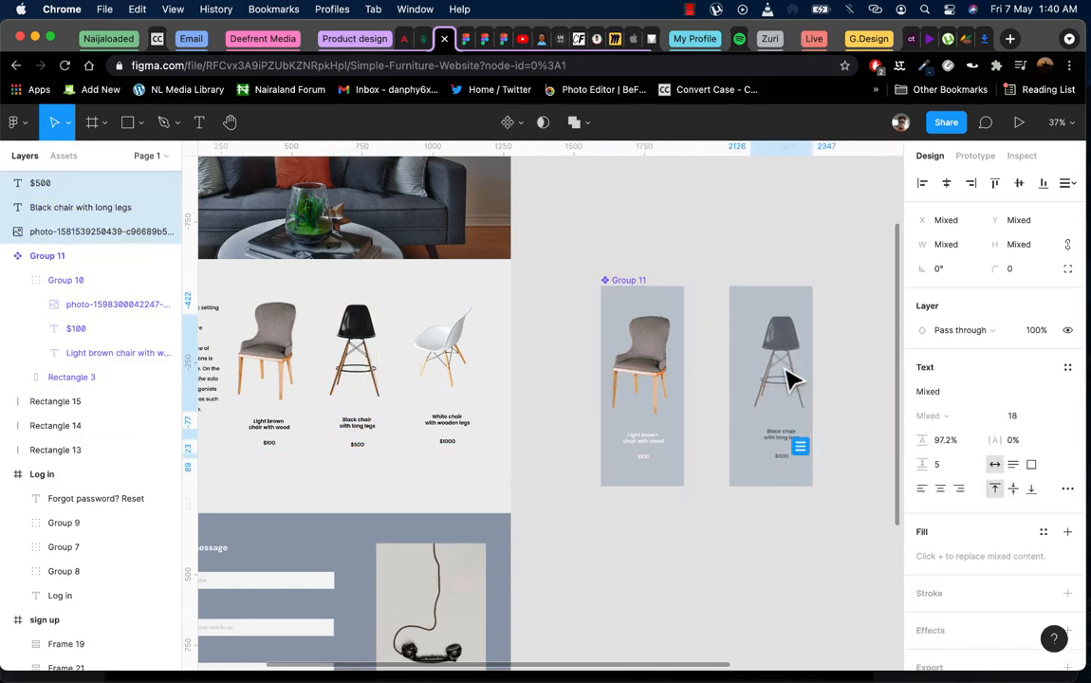
Move the blank card aside so it no longer covers the copied black chair elements
{"action": "left_click_drag", "start_coordinate": [793, 303], "coordinate": [849, 306]}
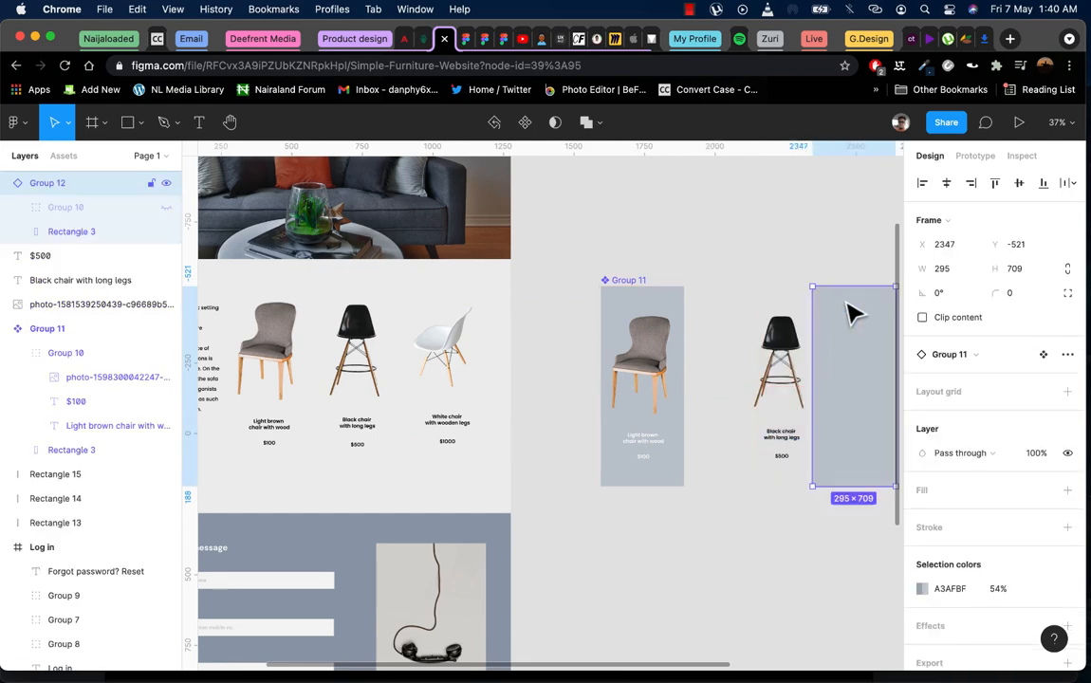
{"action": "left_click", "coordinate": [774, 339]}
{"action": "right_click", "coordinate": [772, 339]}
{"action": "left_click", "coordinate": [738, 351]}
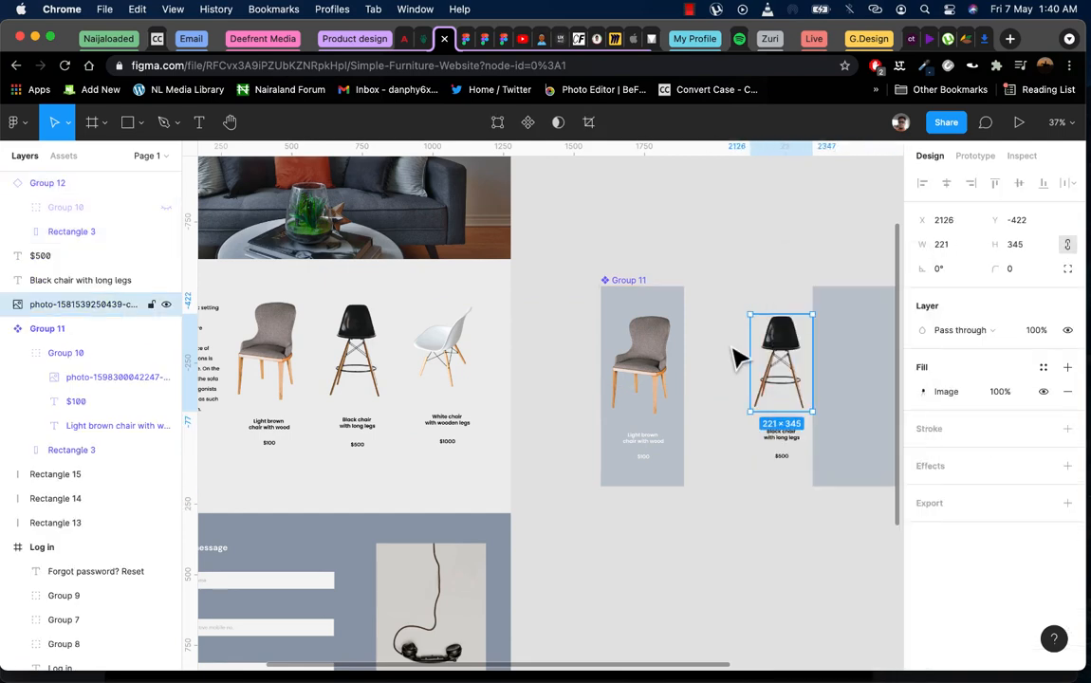
Group the copied black chair photo, name and $500 price, and bring the group in front of the blank card
{"action": "left_click_drag", "start_coordinate": [721, 282], "coordinate": [803, 486]}
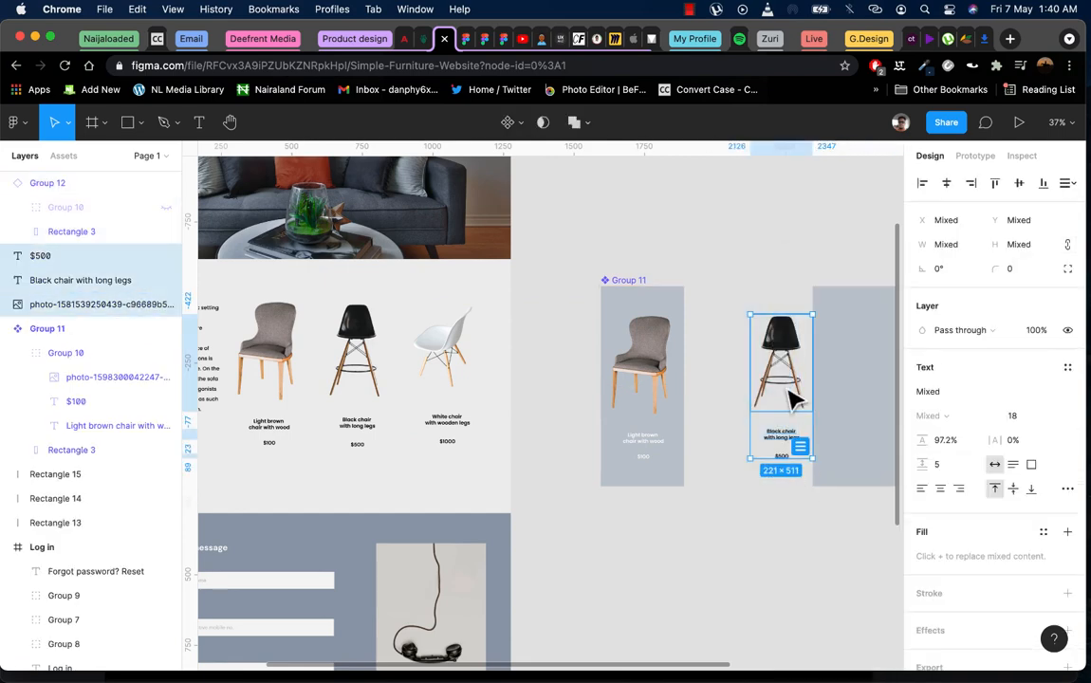
{"action": "right_click", "coordinate": [791, 395]}
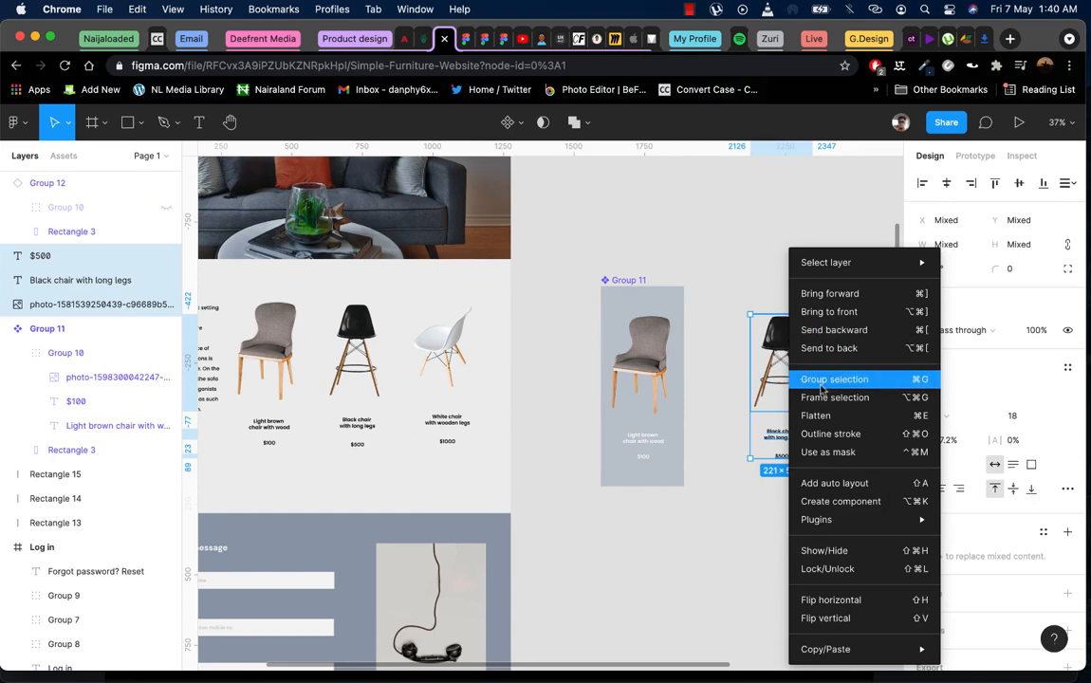
{"action": "left_click", "coordinate": [825, 379]}
{"action": "right_click", "coordinate": [782, 351]}
{"action": "left_click", "coordinate": [819, 296]}
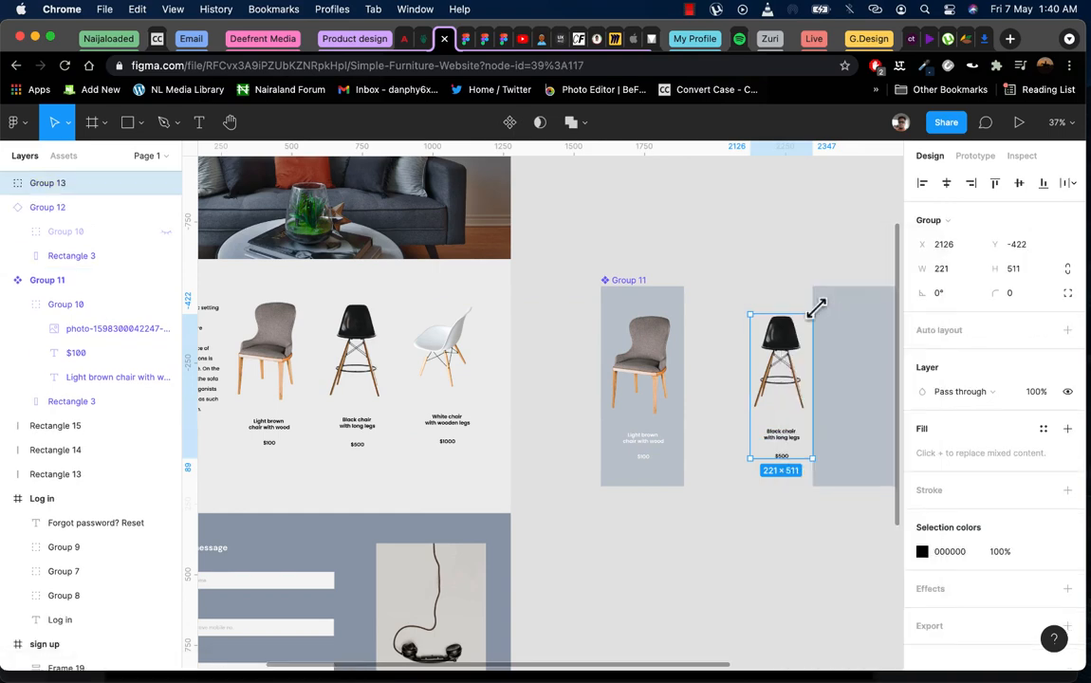
Place the black chair group on the blank card, move both next to Group 11, and align their horizontal centers
{"action": "left_click_drag", "start_coordinate": [802, 365], "coordinate": [865, 354]}
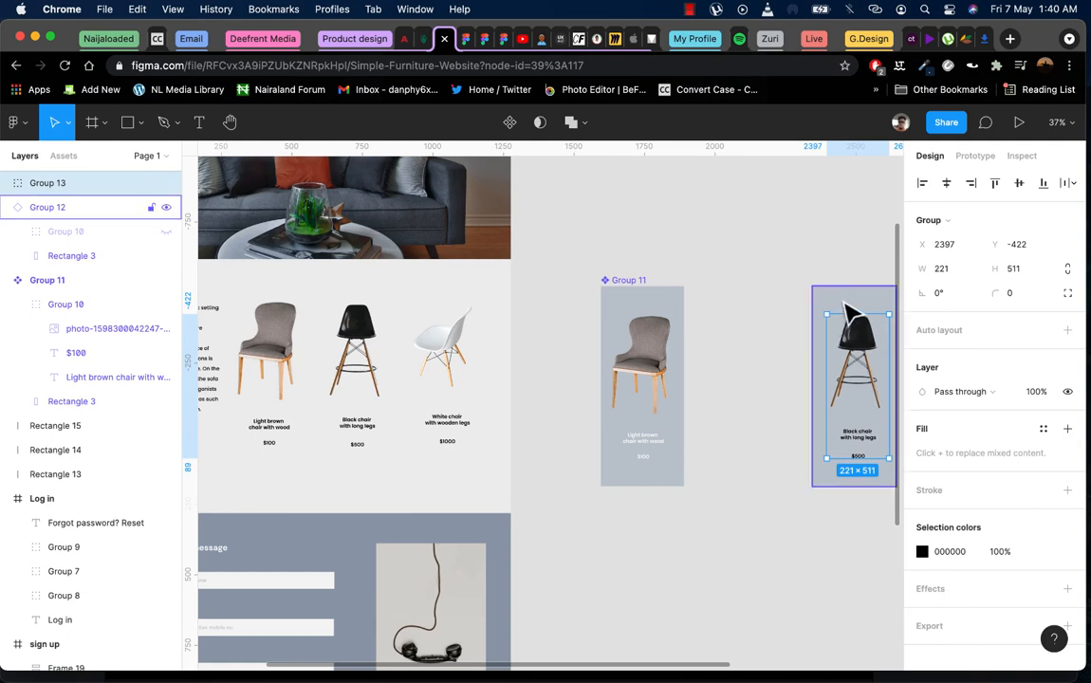
{"action": "left_click", "coordinate": [851, 302], "text": "shift"}
{"action": "left_click_drag", "start_coordinate": [851, 302], "coordinate": [762, 302]}
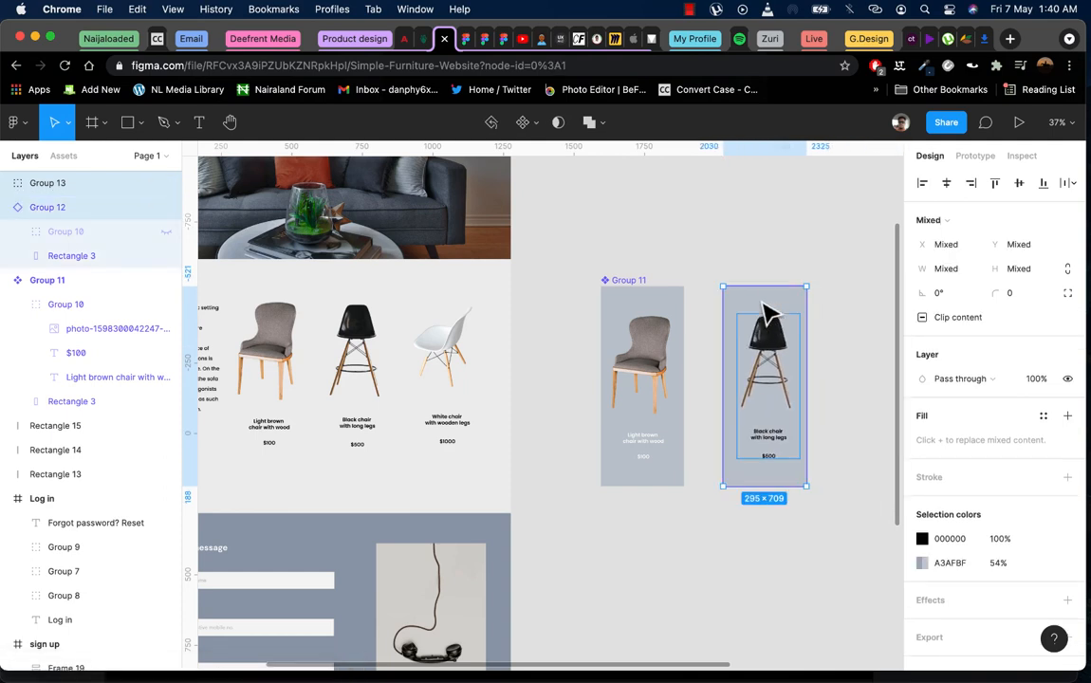
{"action": "left_click", "coordinate": [946, 182]}
{"action": "left_click", "coordinate": [850, 214]}
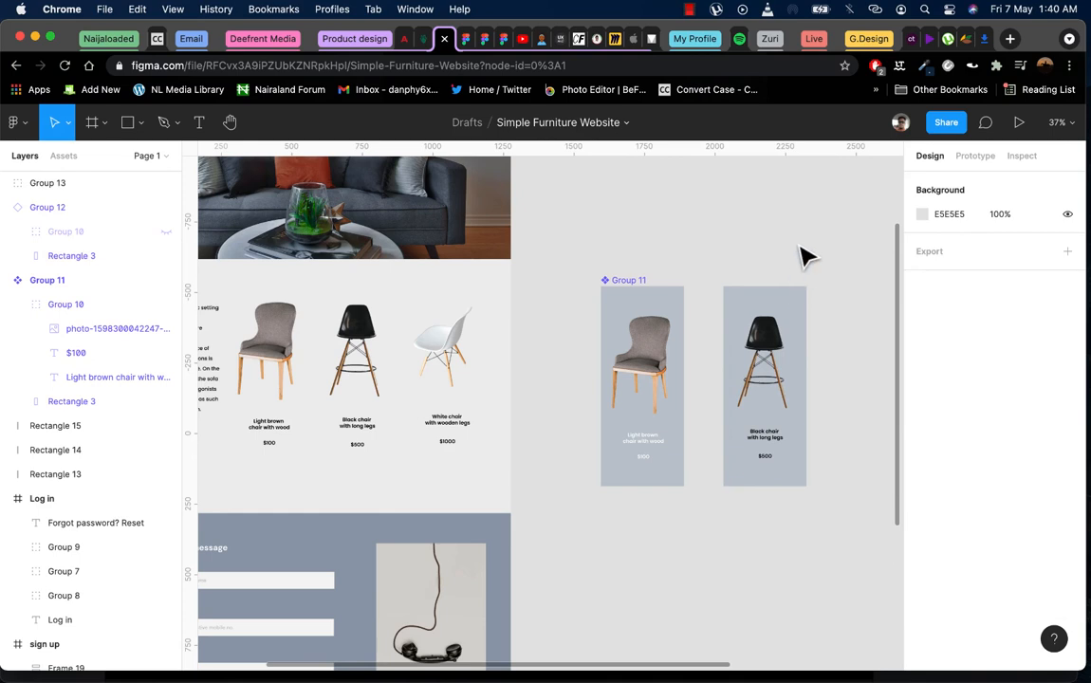
Recolour the black chair card with red sampled from the hero image, adjusting it to 832A30 at 46% opacity
{"action": "left_click", "coordinate": [788, 313]}
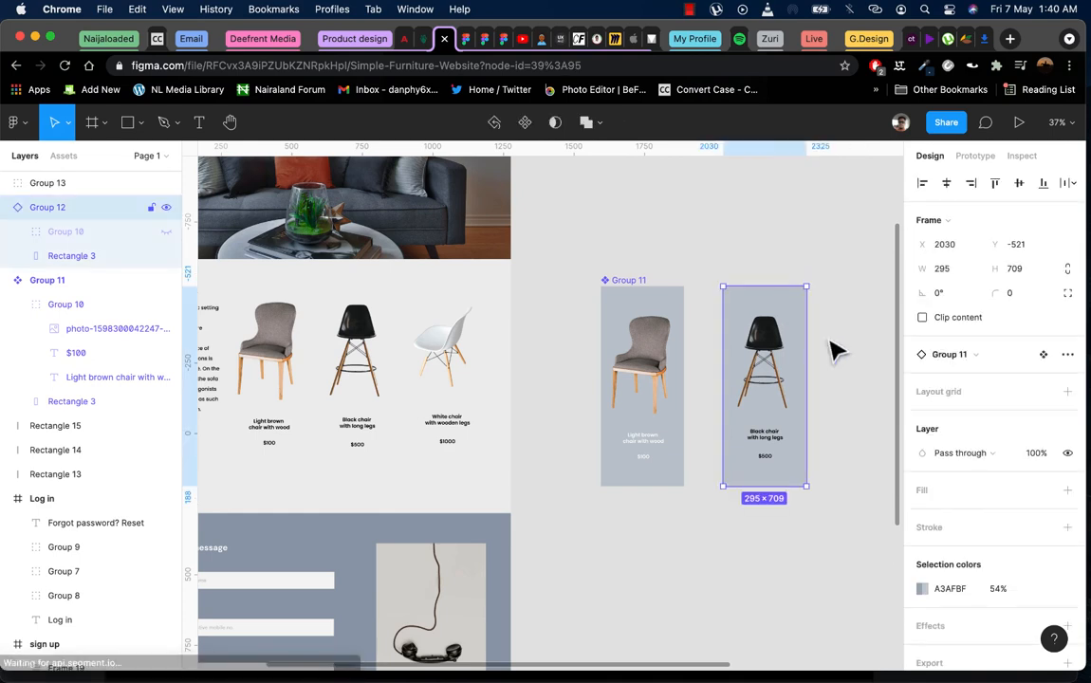
{"action": "left_click", "coordinate": [923, 589]}
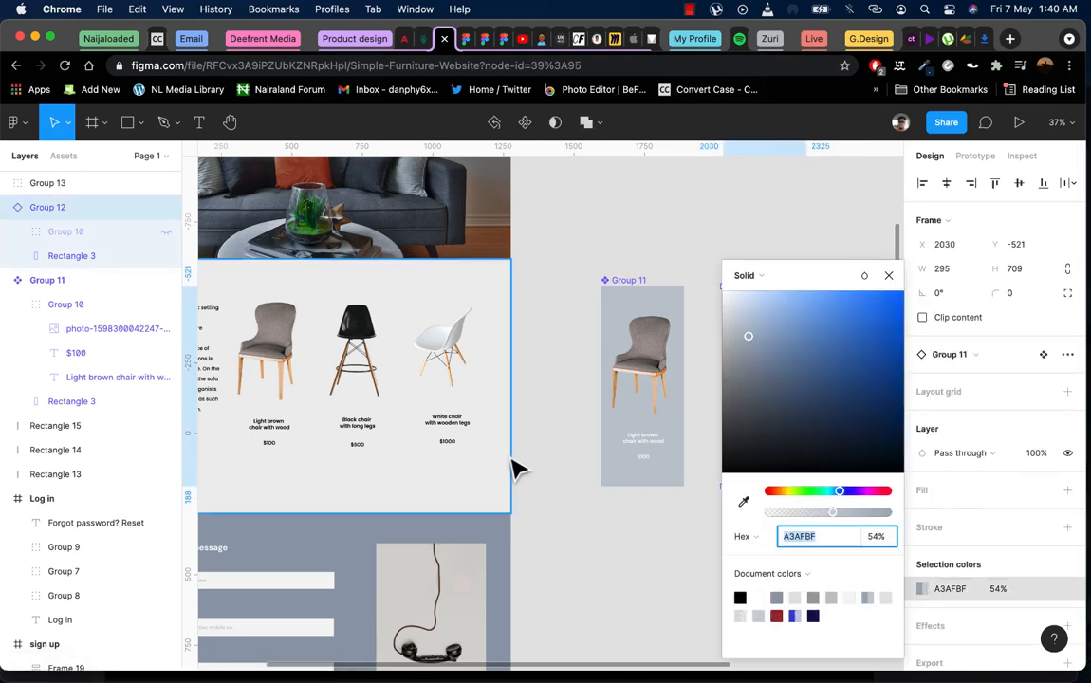
{"action": "scroll", "coordinate": [503, 457], "scroll_direction": "down", "scroll_amount": 3}
{"action": "left_click", "coordinate": [744, 503]}
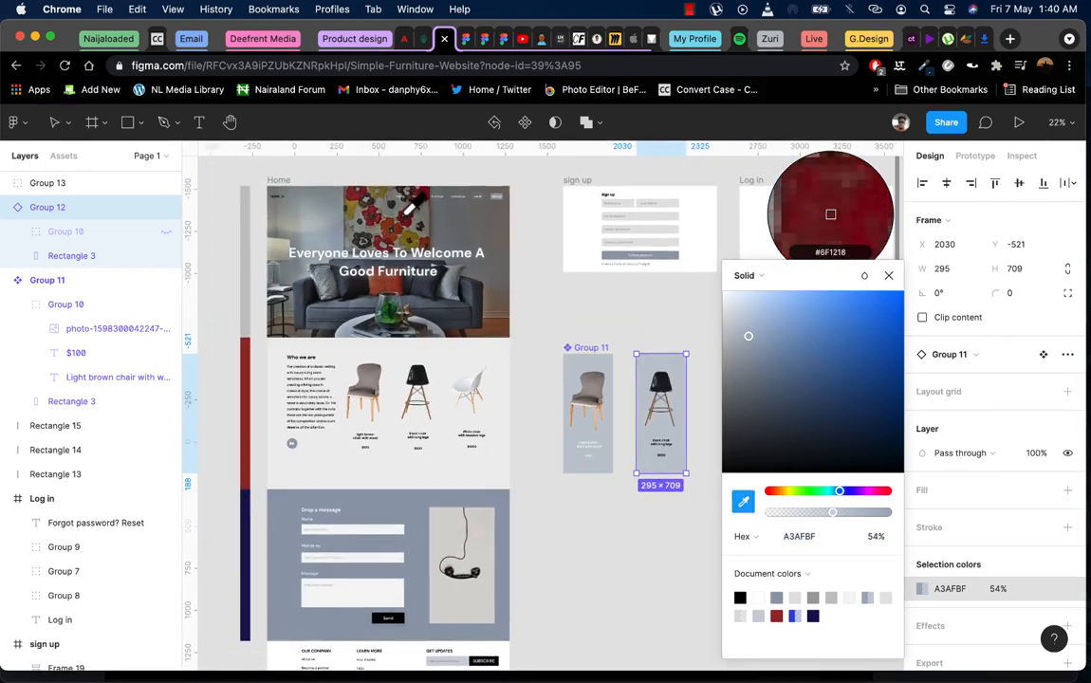
{"action": "left_click", "coordinate": [830, 214]}
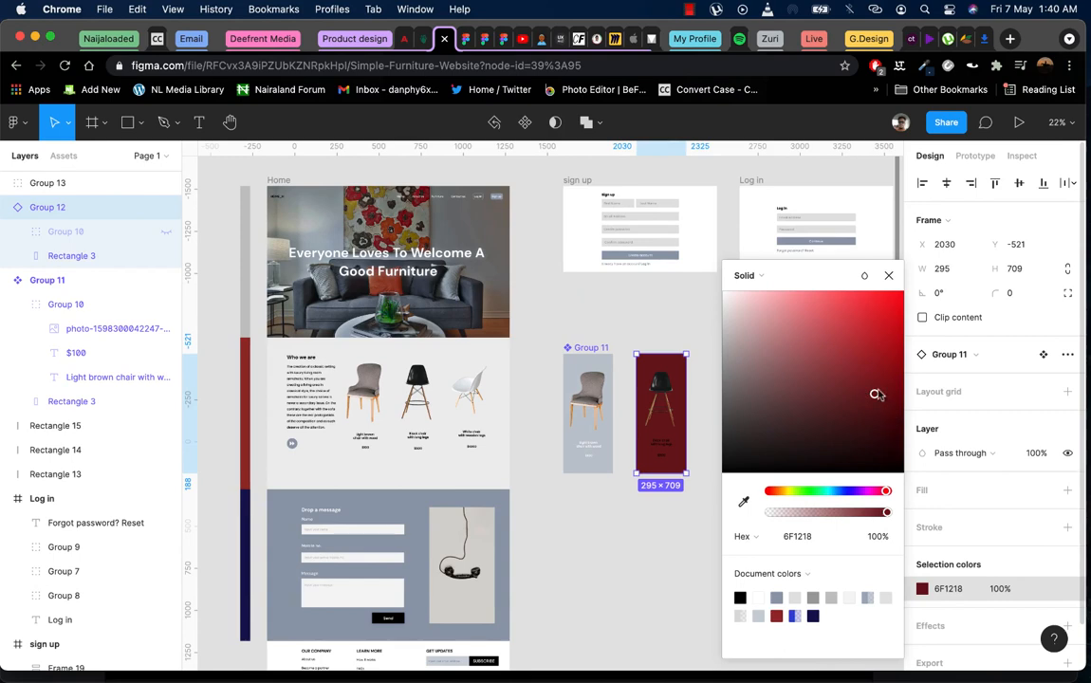
{"action": "left_click_drag", "start_coordinate": [868, 510], "coordinate": [800, 514]}
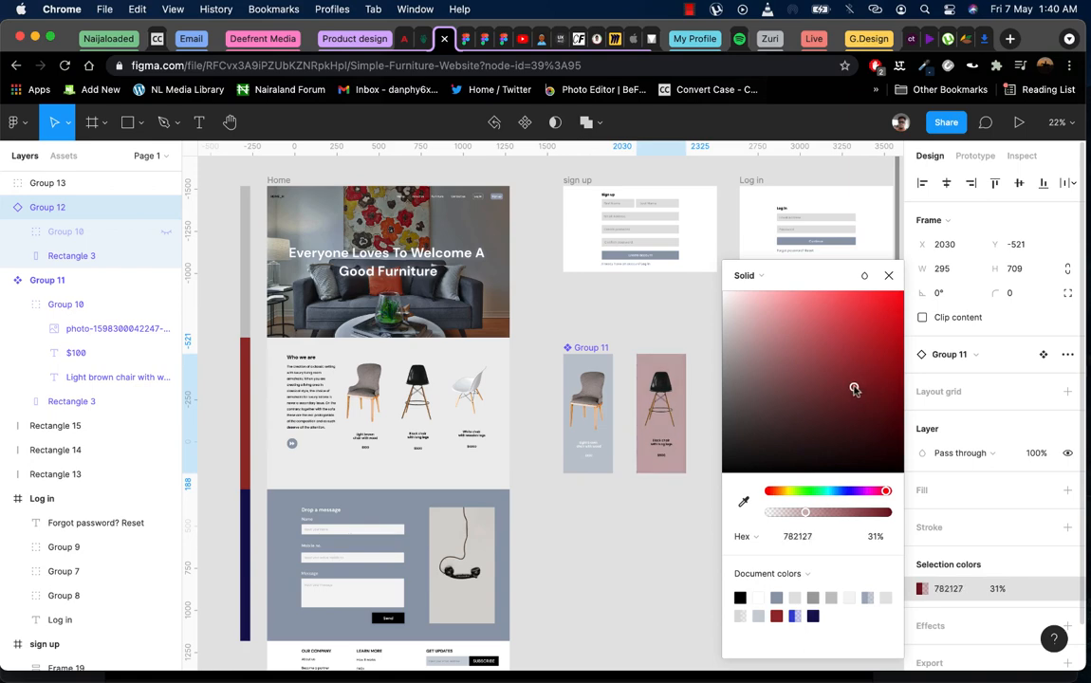
{"action": "mouse_move", "coordinate": [809, 513]}
{"action": "left_mouse_down"}
{"action": "mouse_move", "coordinate": [793, 515]}
{"action": "mouse_move", "coordinate": [811, 515]}
{"action": "left_mouse_up"}
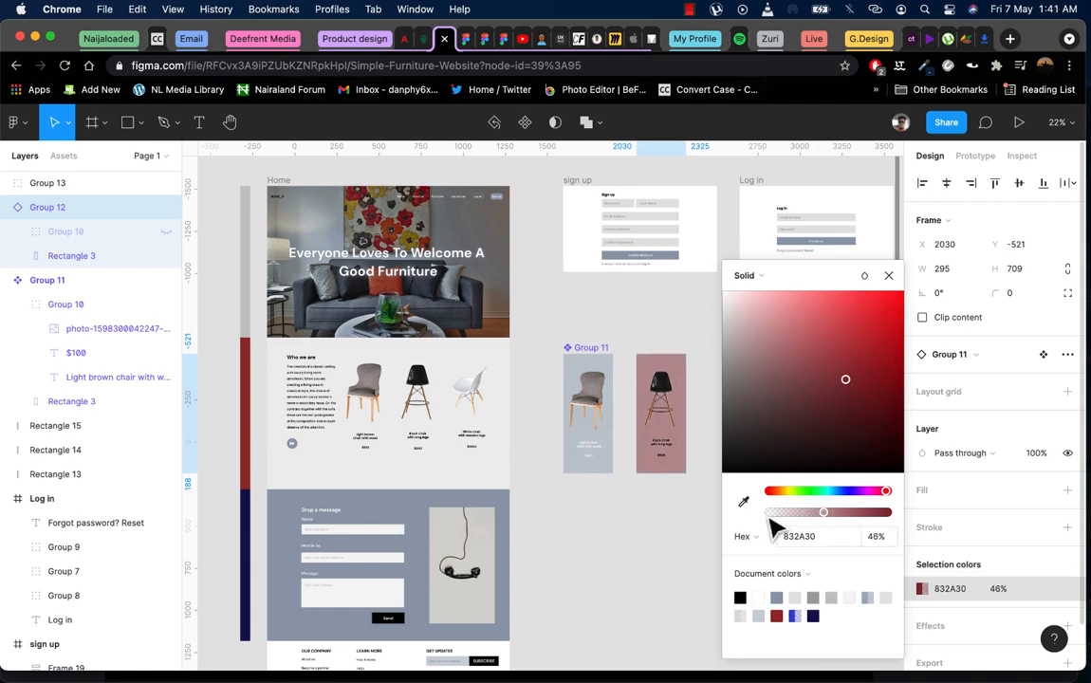
{"action": "left_click", "coordinate": [662, 480]}
Set the black chair's name and $500 price on the red card to white, FFFFFF
{"action": "scroll", "coordinate": [662, 480], "scroll_direction": "up", "scroll_amount": 5}
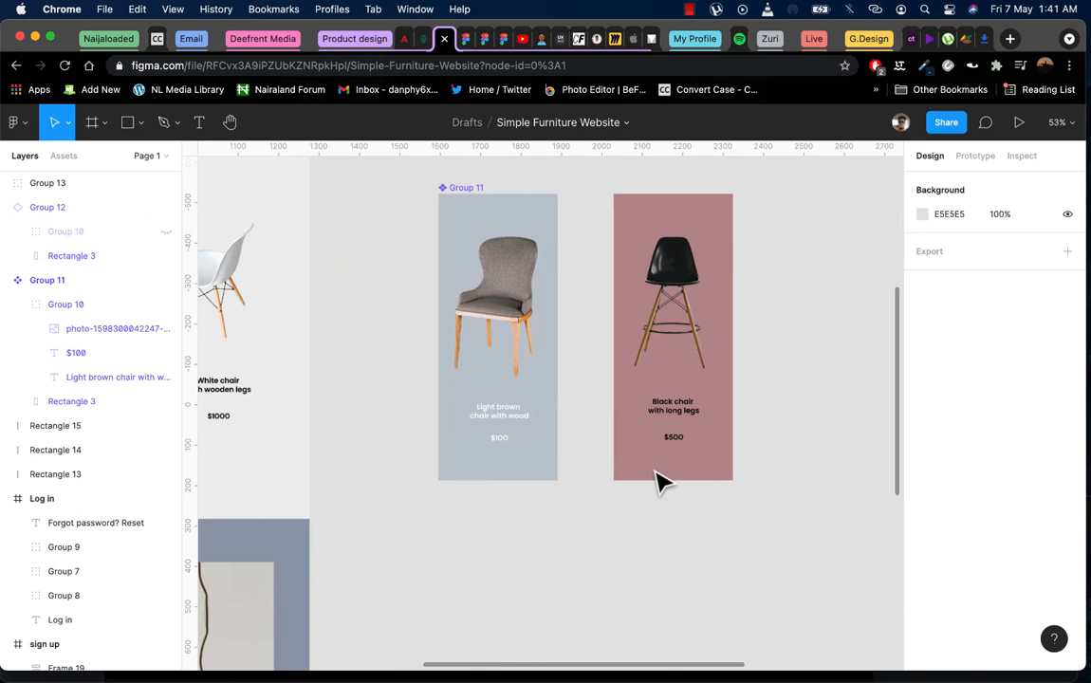
{"action": "double_click", "coordinate": [668, 418]}
{"action": "left_click", "coordinate": [675, 437], "text": "shift"}
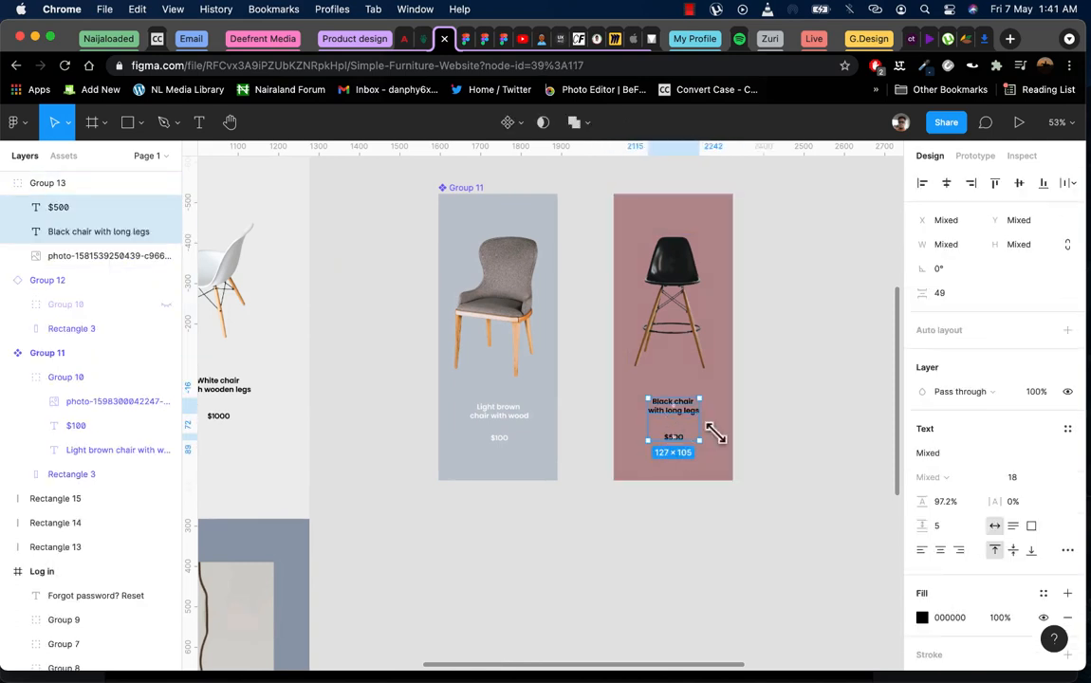
{"action": "left_click", "coordinate": [922, 618]}
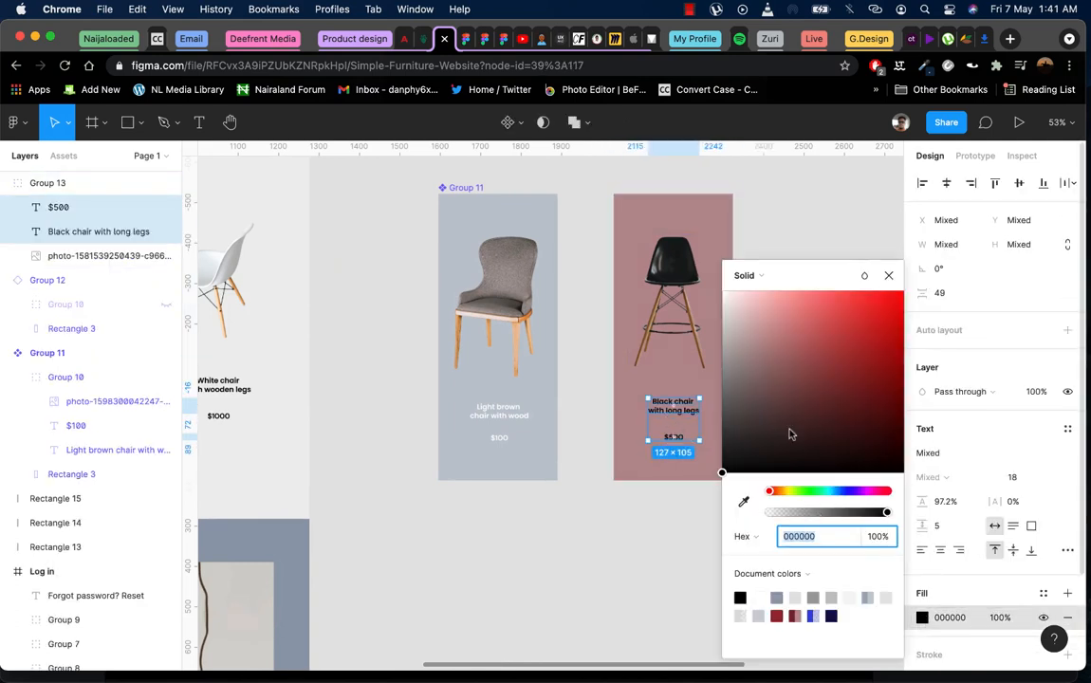
{"action": "left_click_drag", "start_coordinate": [726, 295], "coordinate": [707, 280]}
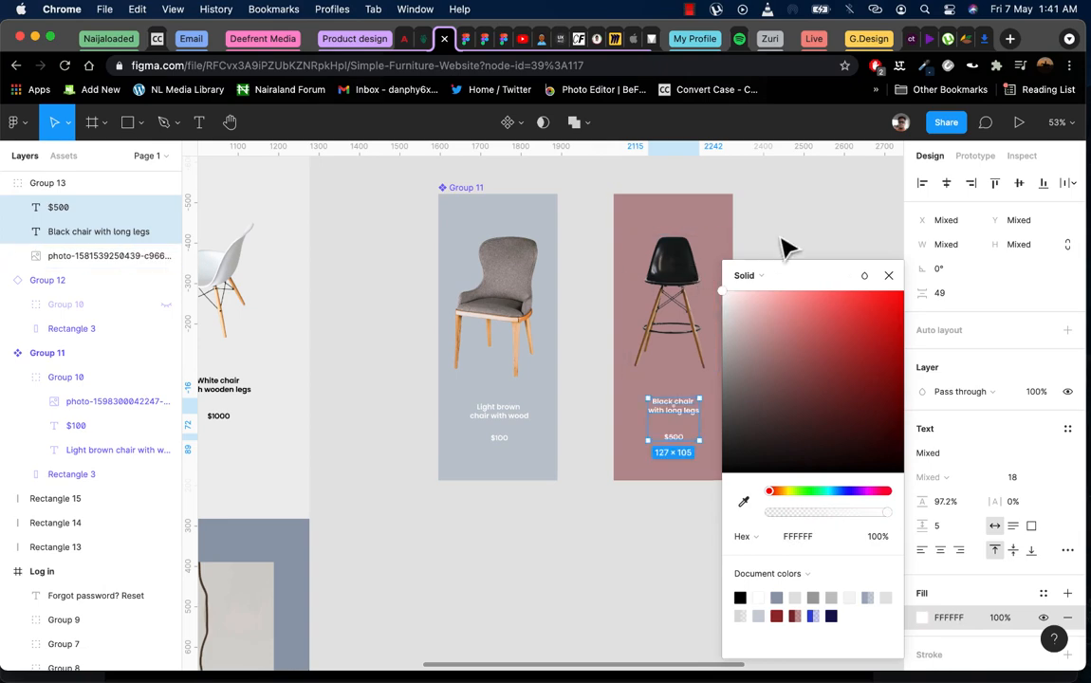
{"action": "left_click", "coordinate": [796, 241]}
Group the black chair's photo, name and $500 price in the Who we are section
{"action": "scroll", "coordinate": [609, 354], "scroll_direction": "down", "scroll_amount": 5}
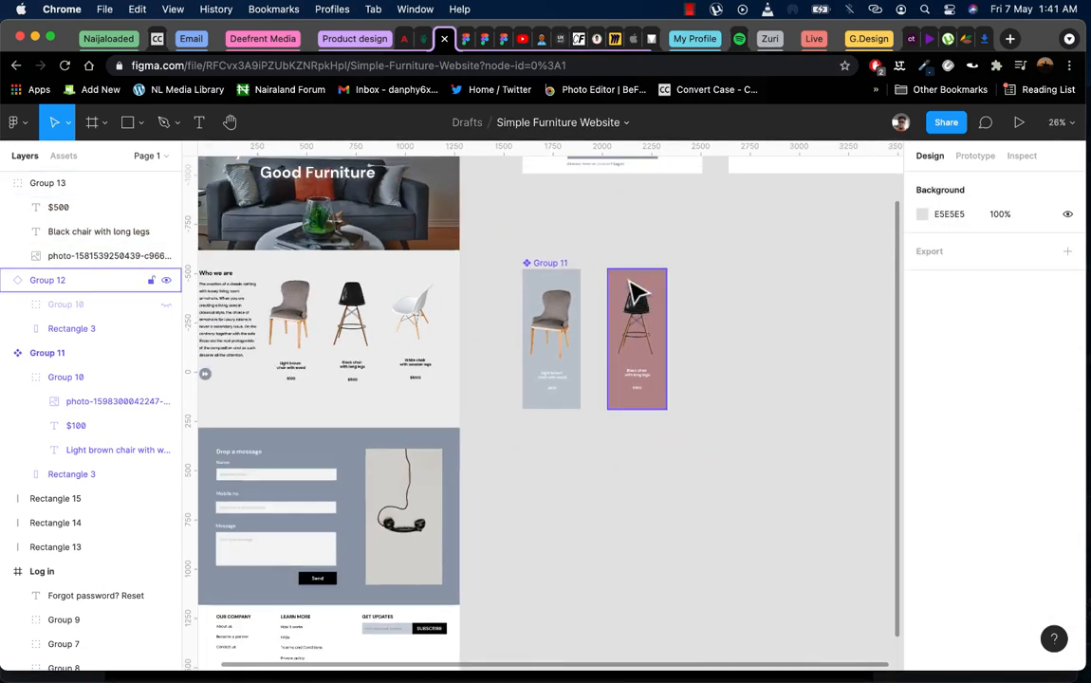
{"action": "left_click", "coordinate": [354, 315]}
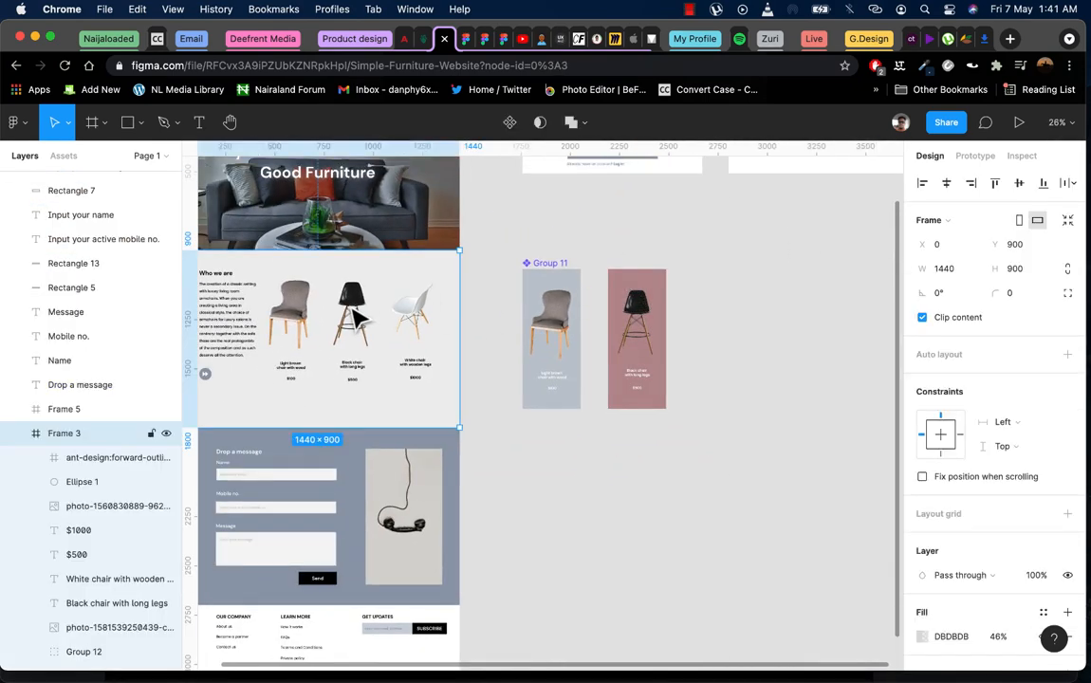
{"action": "left_click", "coordinate": [354, 316]}
{"action": "scroll", "coordinate": [350, 375], "scroll_direction": "up", "scroll_amount": 5}
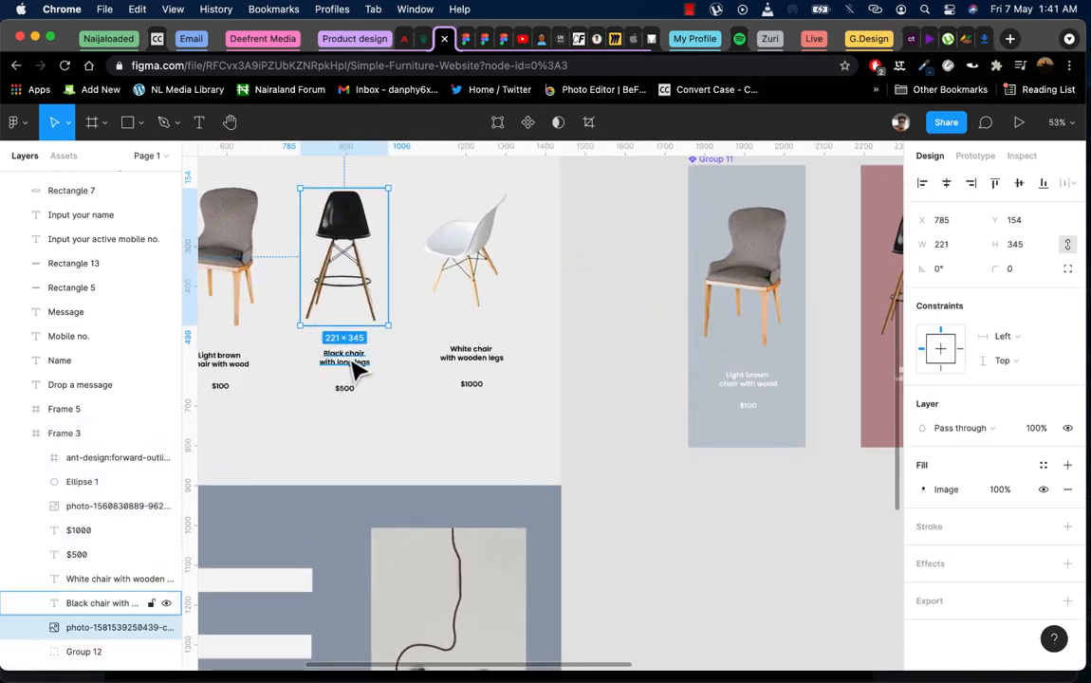
{"action": "left_click", "coordinate": [354, 366], "text": "shift"}
{"action": "left_click", "coordinate": [347, 388], "text": "shift"}
{"action": "right_click", "coordinate": [357, 366]}
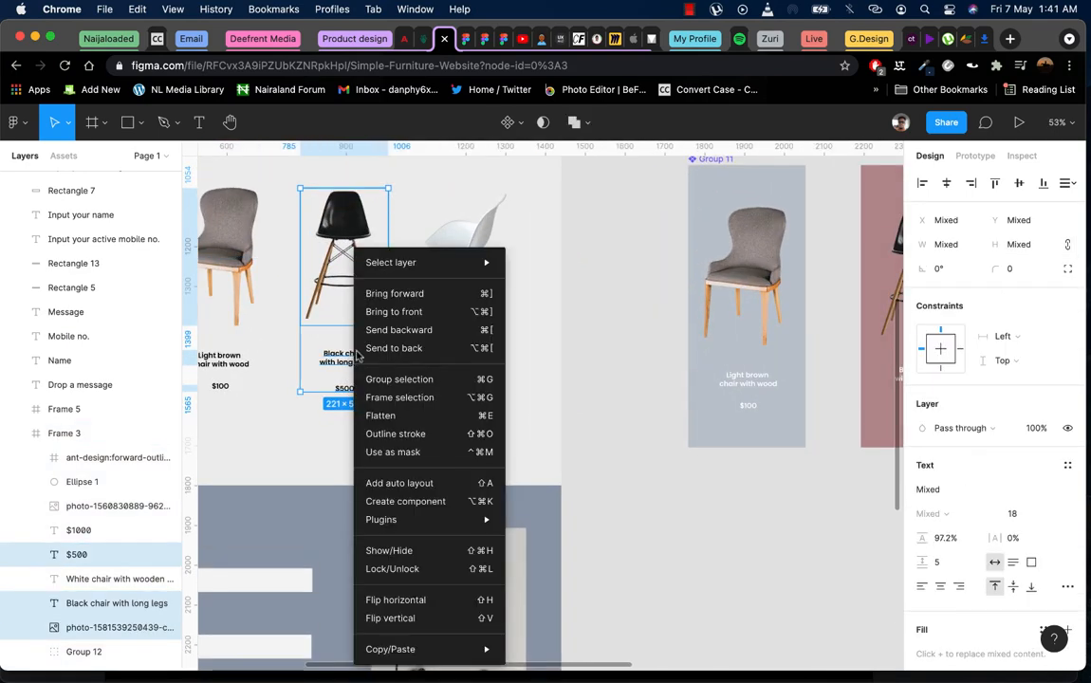
{"action": "left_click", "coordinate": [399, 378]}
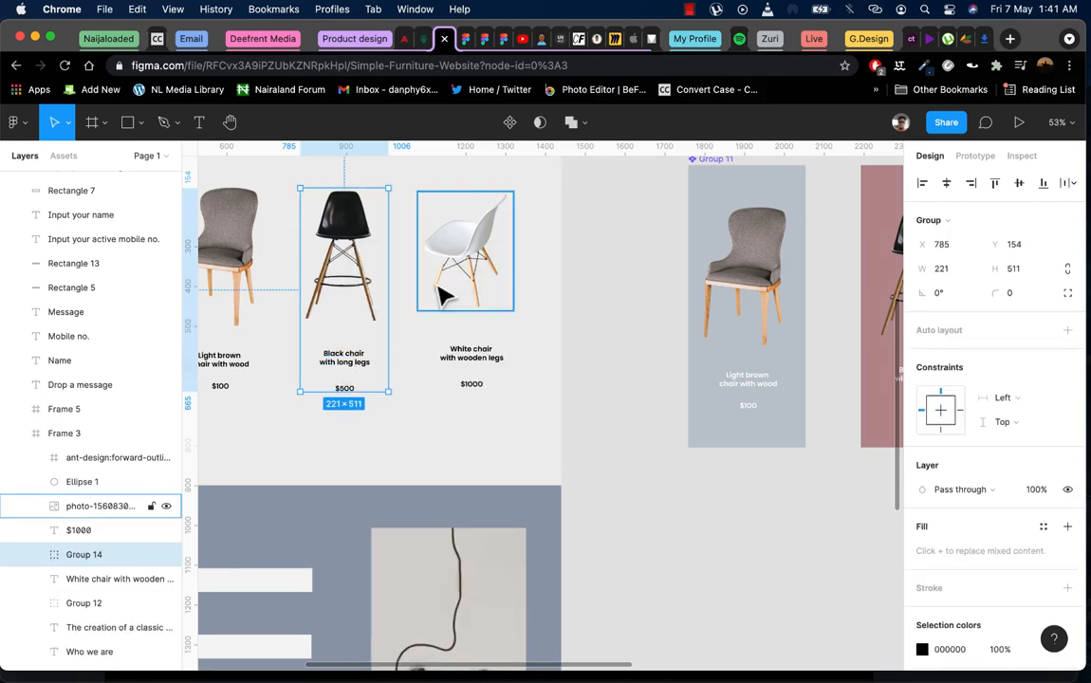
Try to link the black chair group to Group 12 as a While hovering overlay placed manually over the chair, then undo the last overlay change
{"action": "left_click", "coordinate": [979, 156]}
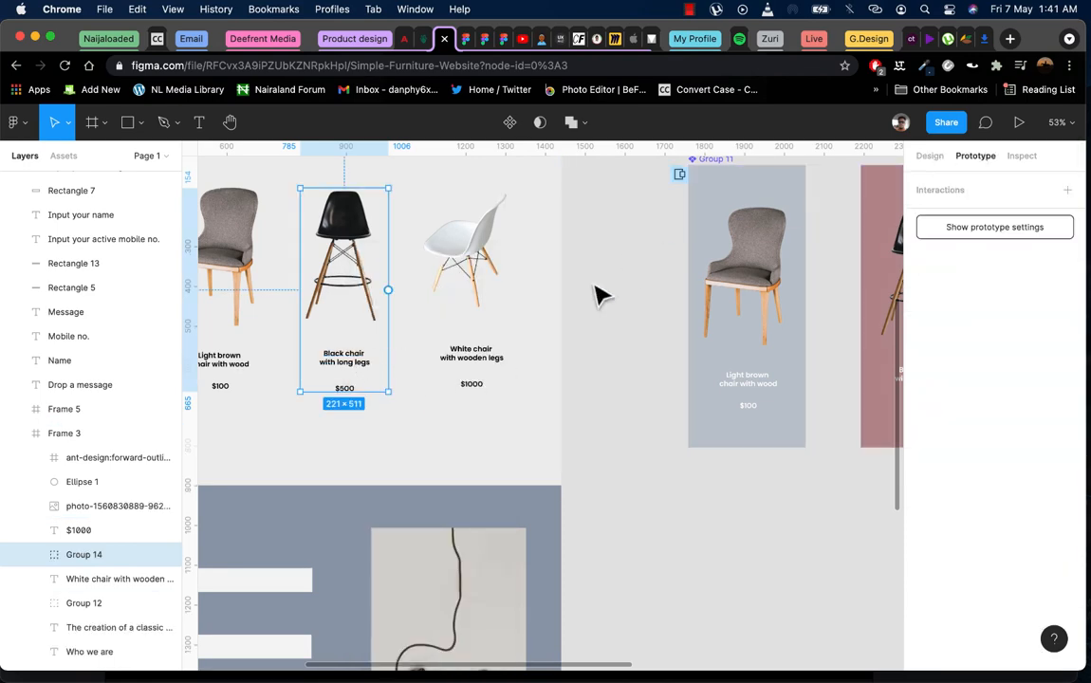
{"action": "scroll", "coordinate": [597, 296], "scroll_direction": "down", "scroll_amount": 3}
{"action": "left_click_drag", "start_coordinate": [474, 305], "coordinate": [805, 310]}
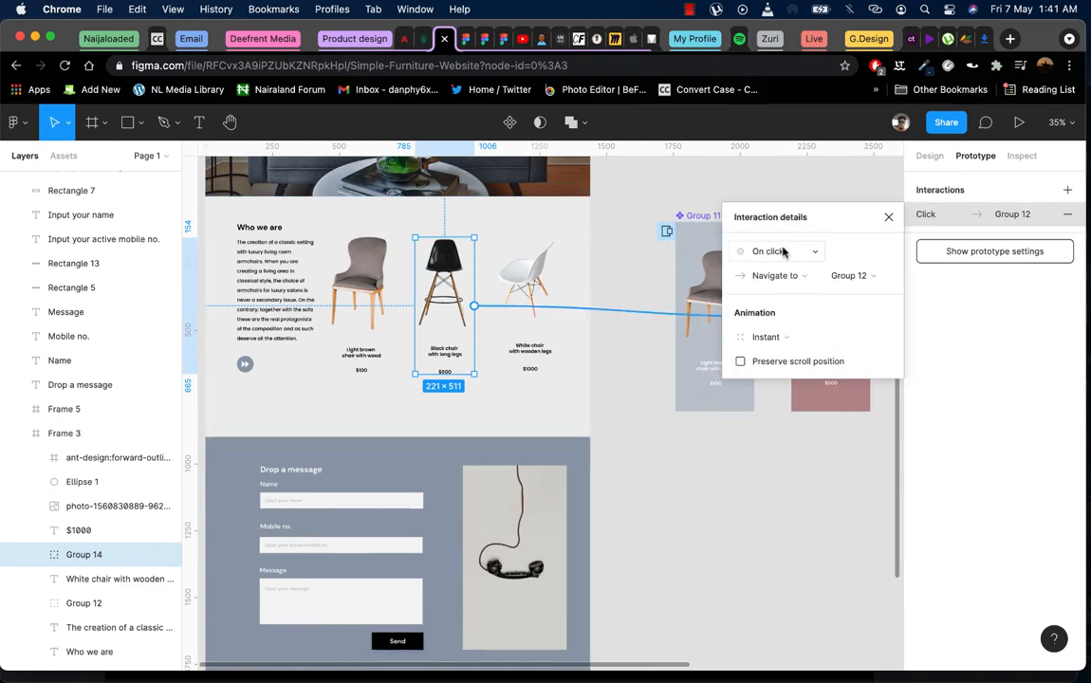
{"action": "left_click", "coordinate": [784, 251]}
{"action": "left_click", "coordinate": [778, 286]}
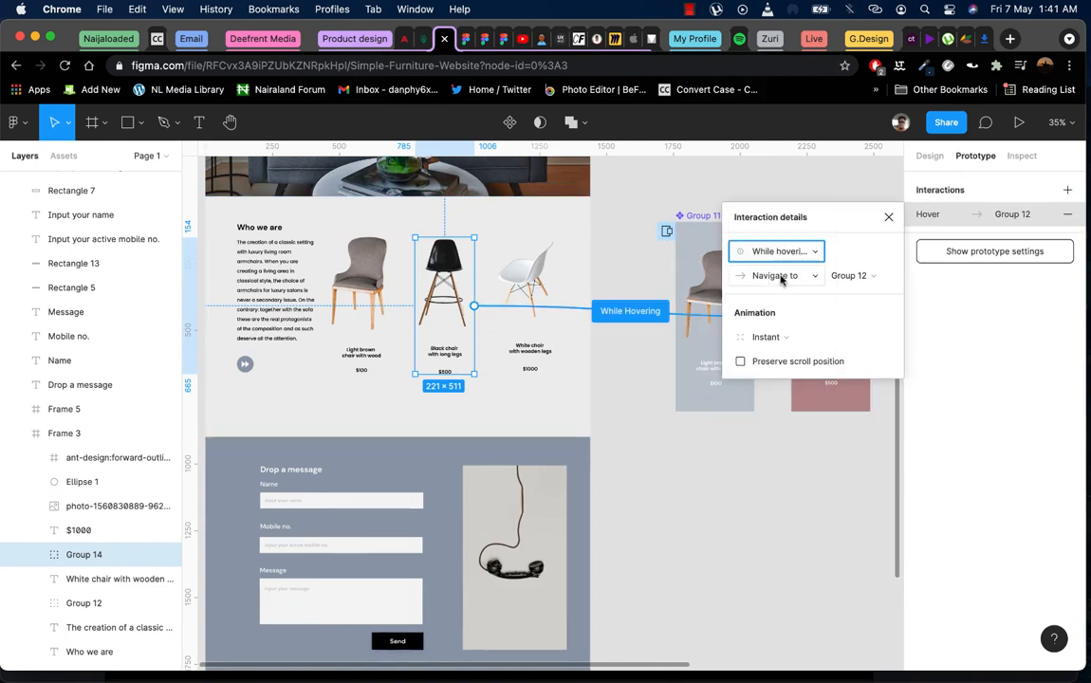
{"action": "left_click", "coordinate": [781, 277]}
{"action": "left_click", "coordinate": [784, 293]}
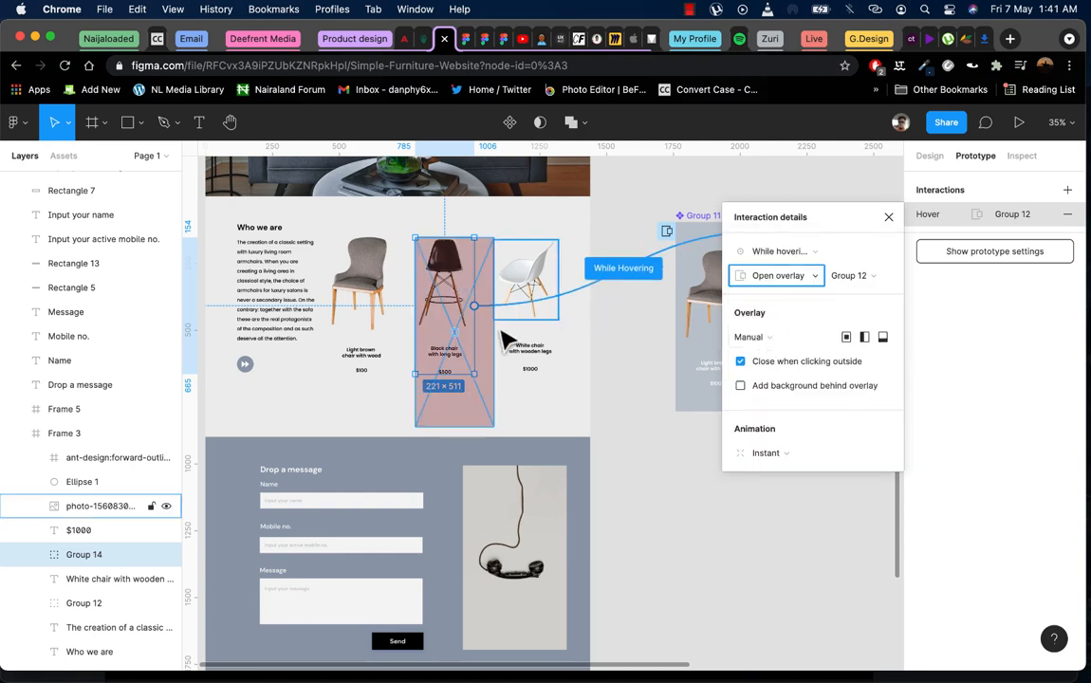
{"action": "mouse_move", "coordinate": [474, 349]}
{"action": "left_mouse_down"}
{"action": "mouse_move", "coordinate": [463, 339]}
{"action": "mouse_move", "coordinate": [465, 356]}
{"action": "mouse_move", "coordinate": [479, 318]}
{"action": "mouse_move", "coordinate": [469, 327]}
{"action": "left_mouse_up"}
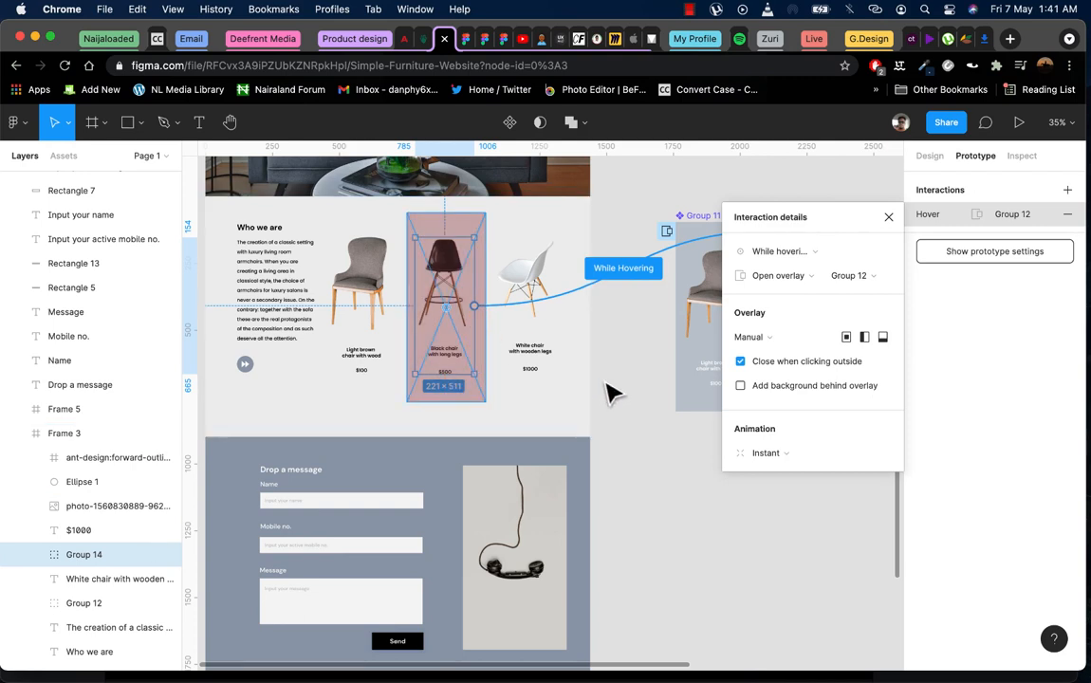
{"action": "key", "text": "ctrl+z"}
Group the red card with the black chair photo, name and price lying on it
{"action": "left_click", "coordinate": [888, 216]}
{"action": "left_click_drag", "start_coordinate": [795, 195], "coordinate": [890, 441]}
{"action": "right_click", "coordinate": [823, 313]}
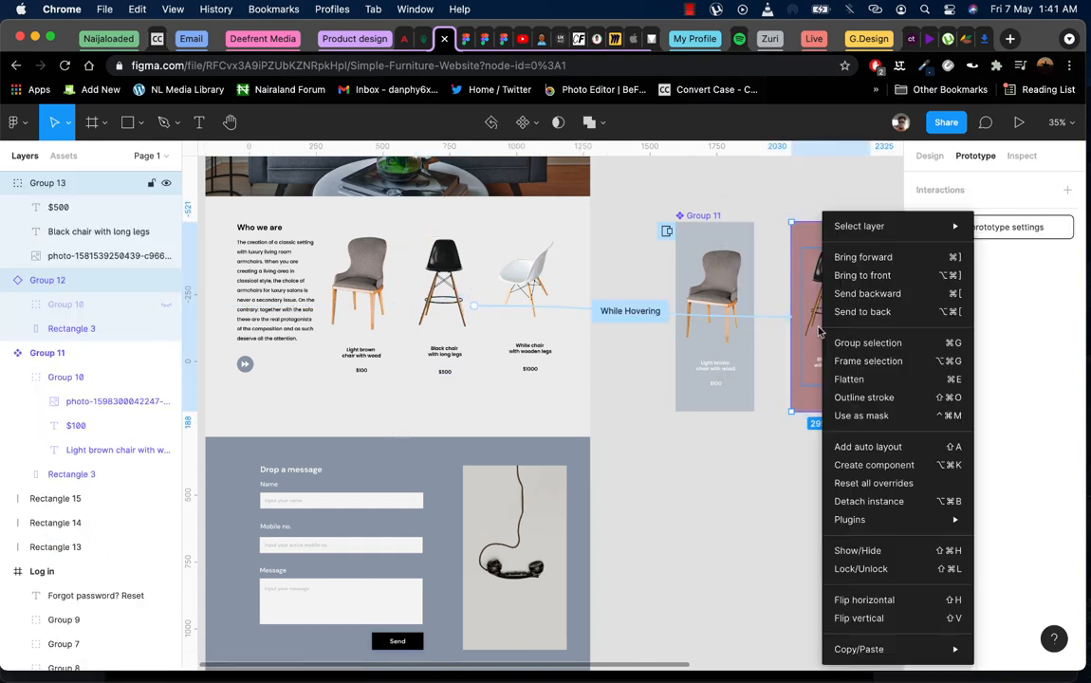
{"action": "left_click", "coordinate": [856, 346]}
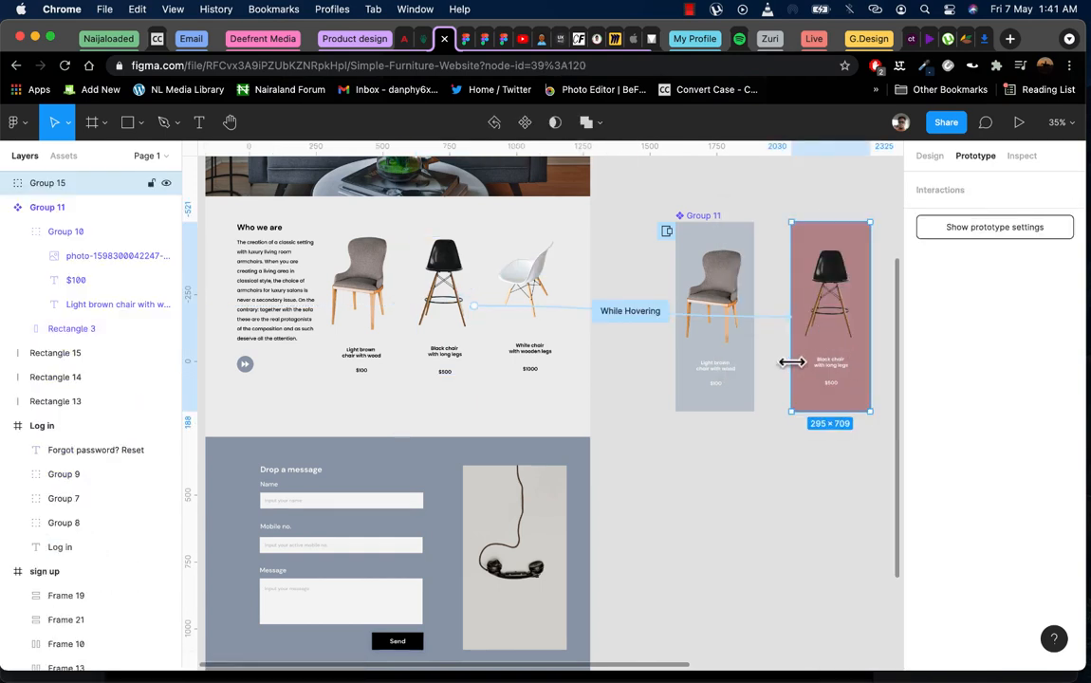
Try to switch the black chair group's While hovering interaction to Open overlay and reconnect it to a card
{"action": "left_click", "coordinate": [636, 316]}
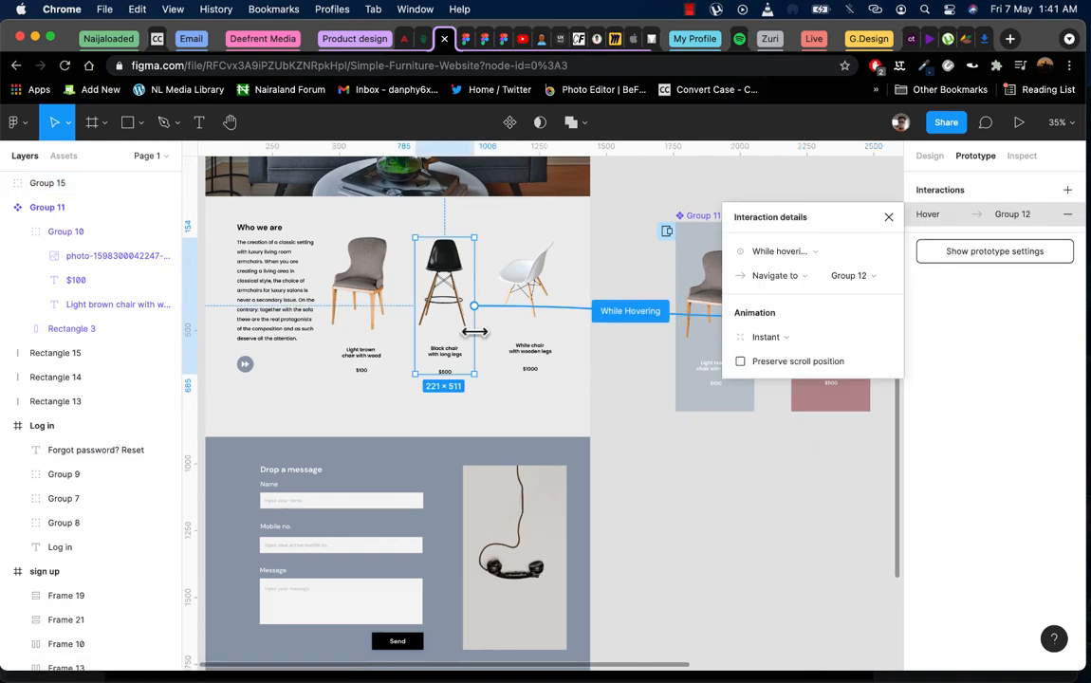
{"action": "left_click", "coordinate": [792, 276]}
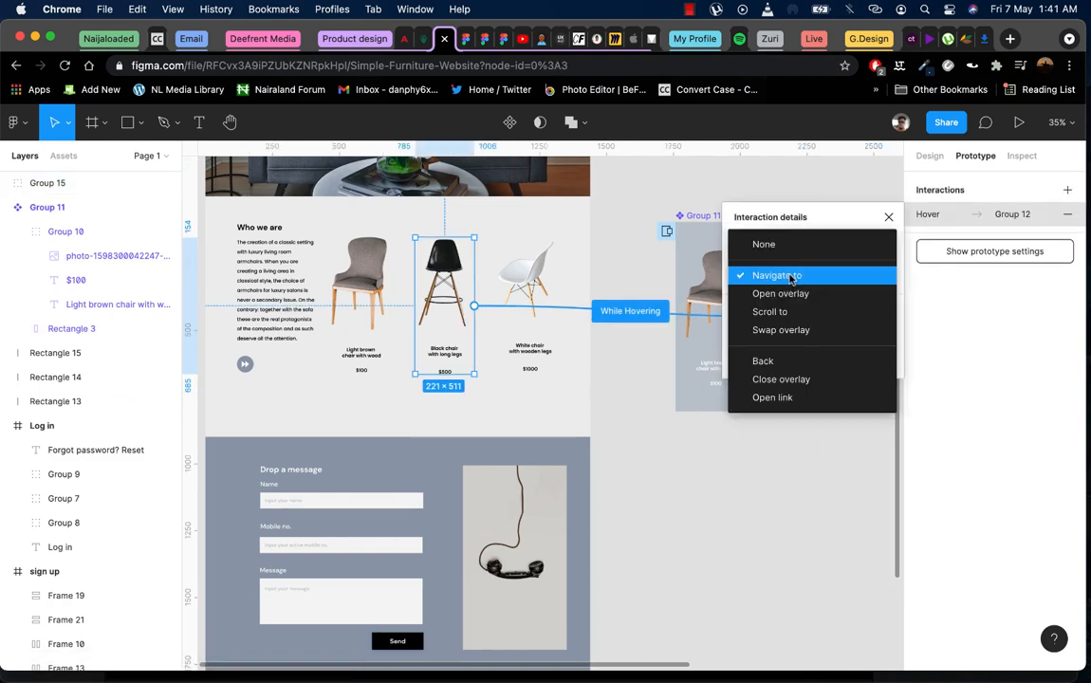
{"action": "left_click", "coordinate": [783, 293]}
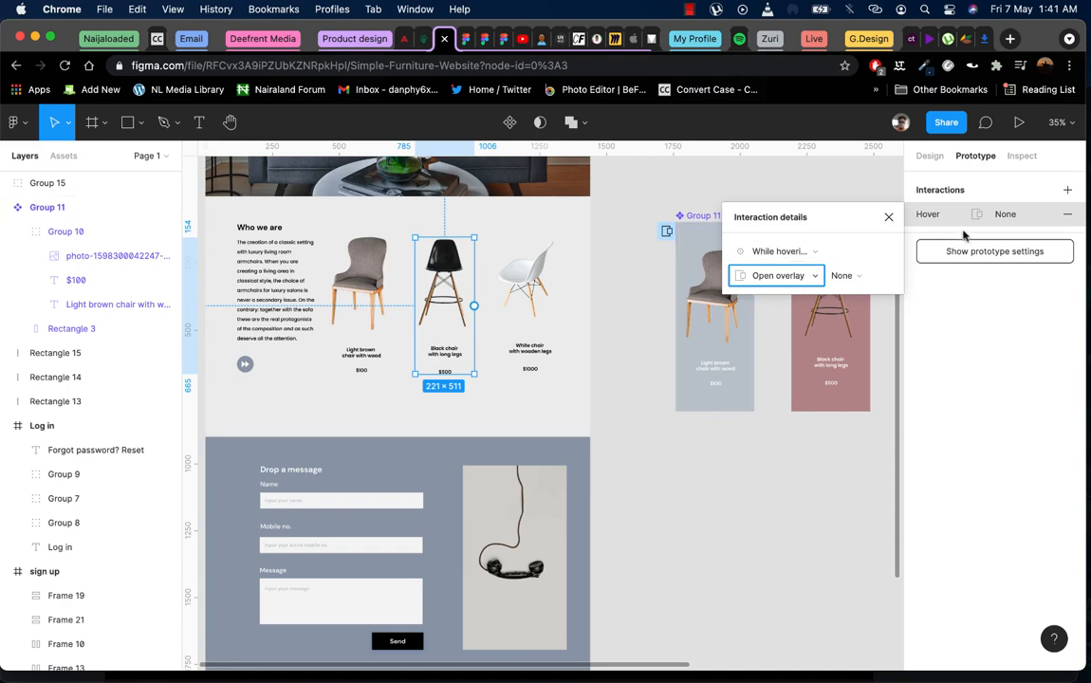
{"action": "left_click", "coordinate": [848, 276]}
{"action": "left_click", "coordinate": [771, 281]}
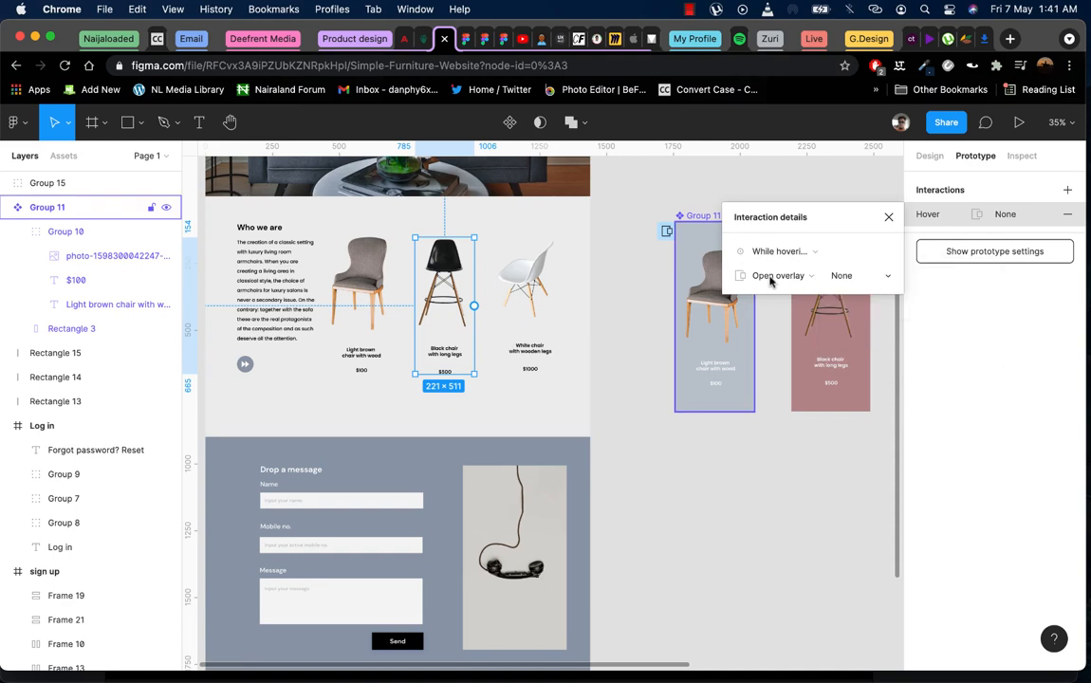
{"action": "left_click", "coordinate": [889, 216]}
{"action": "left_click_drag", "start_coordinate": [474, 305], "coordinate": [689, 458]}
Turn the grouped red black chair card, Group 15, into a component
{"action": "right_click", "coordinate": [822, 311]}
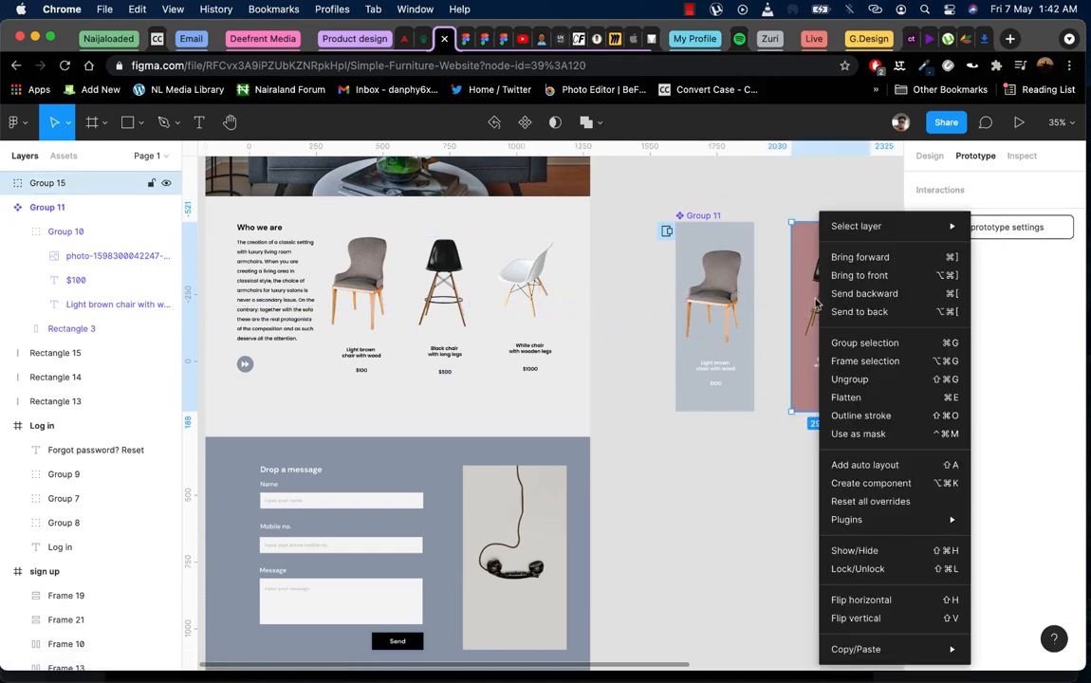
{"action": "left_click", "coordinate": [857, 487]}
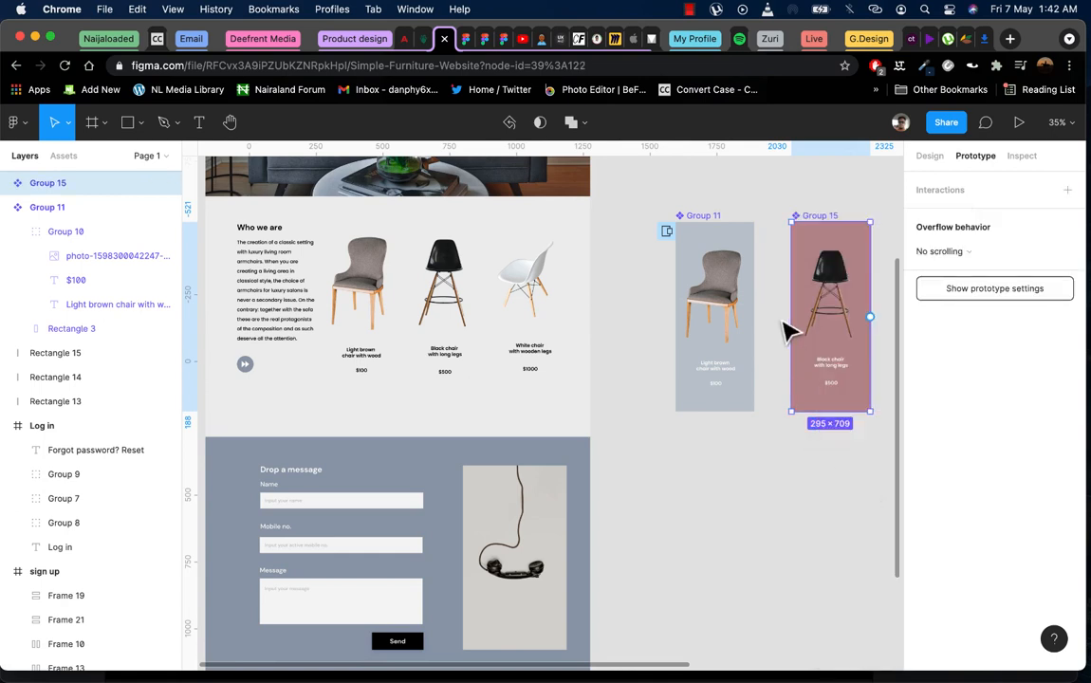
{"action": "left_click", "coordinate": [476, 285]}
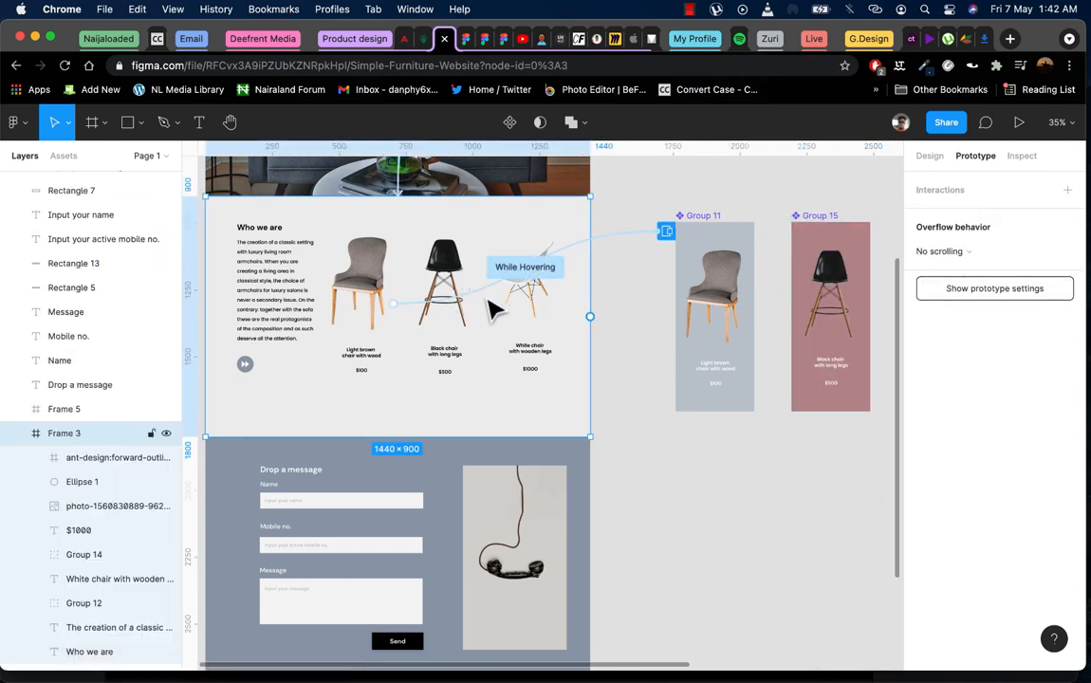
{"action": "left_click", "coordinate": [653, 349]}
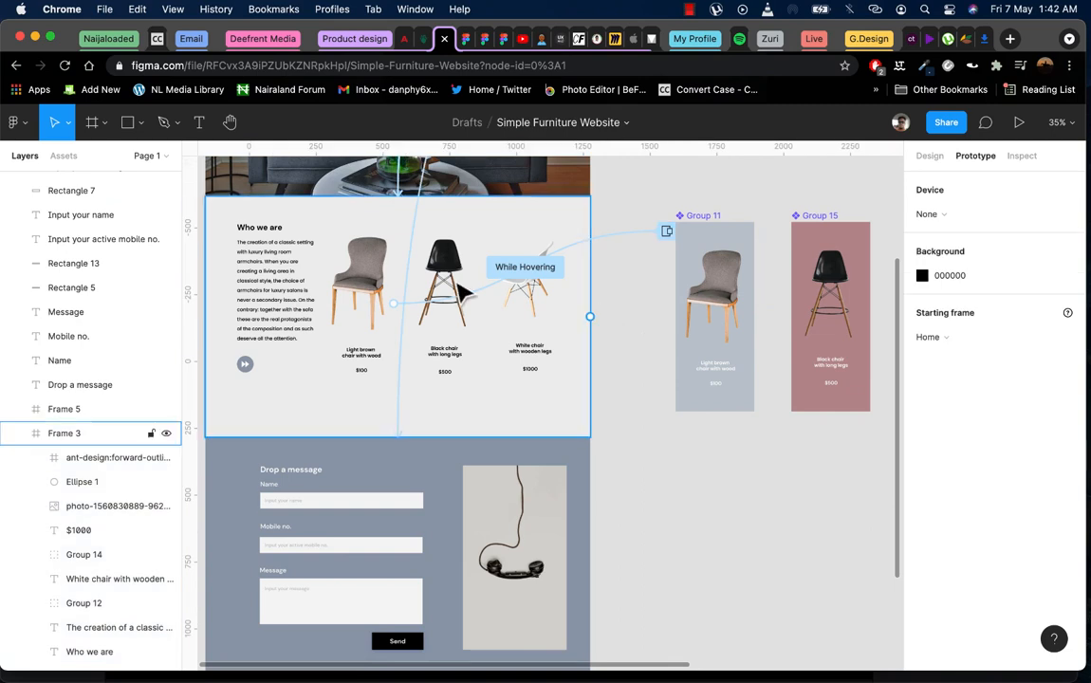
Try to link the black chair group to Group 15 with a hover trigger, then remove the new On click interaction
{"action": "left_click", "coordinate": [457, 282]}
{"action": "left_click", "coordinate": [455, 282]}
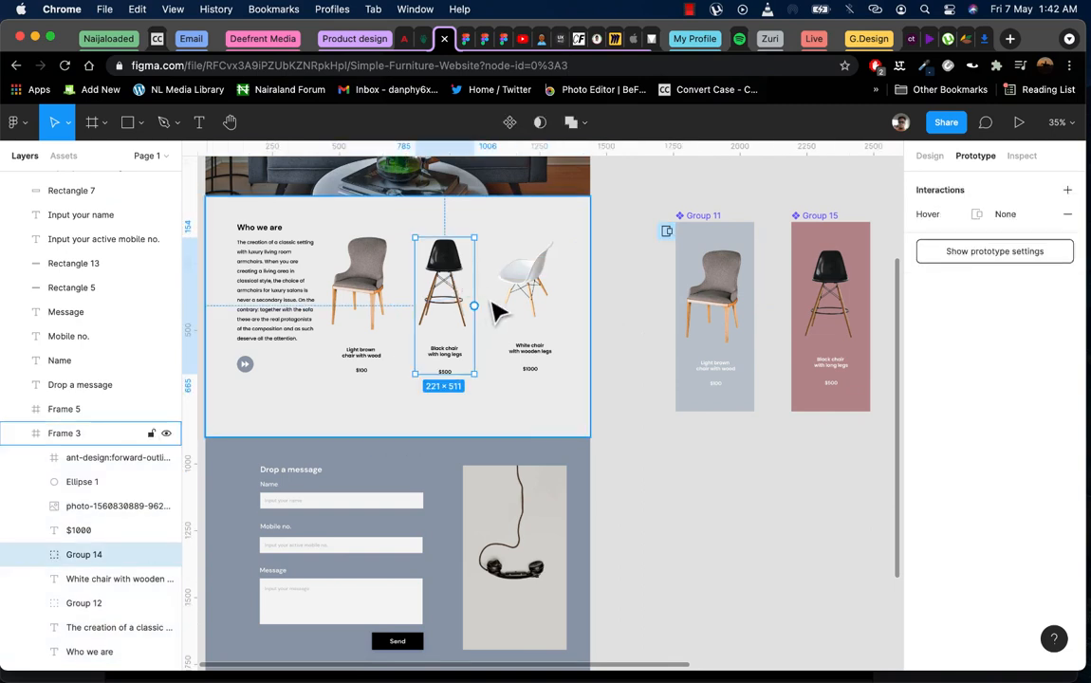
{"action": "left_click_drag", "start_coordinate": [474, 306], "coordinate": [816, 305]}
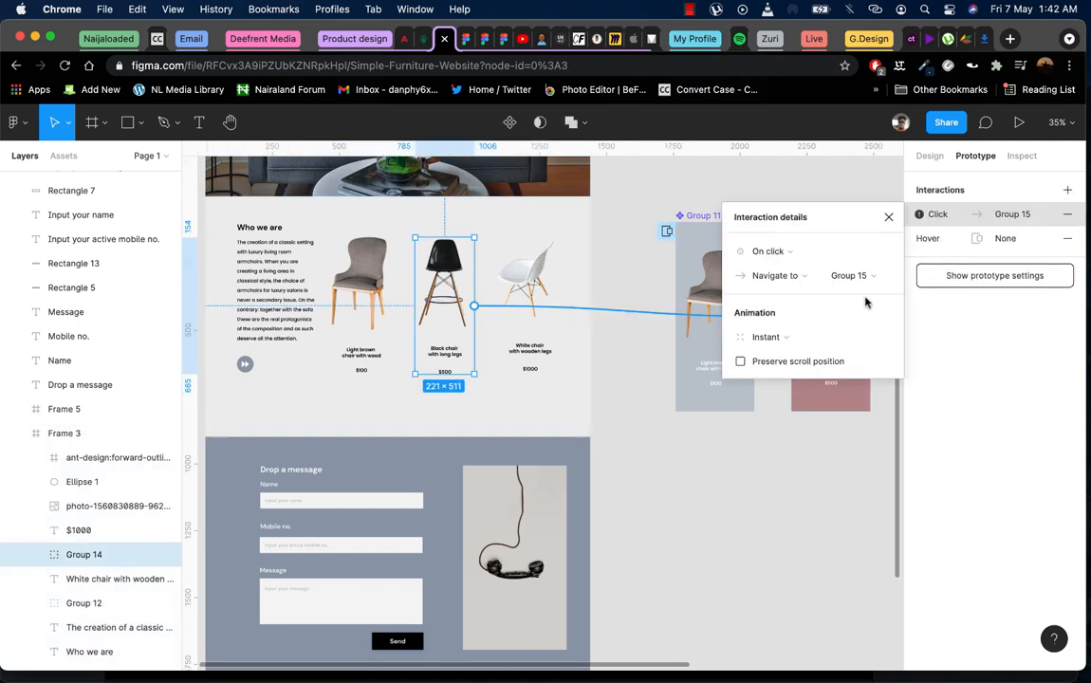
{"action": "left_click", "coordinate": [768, 251]}
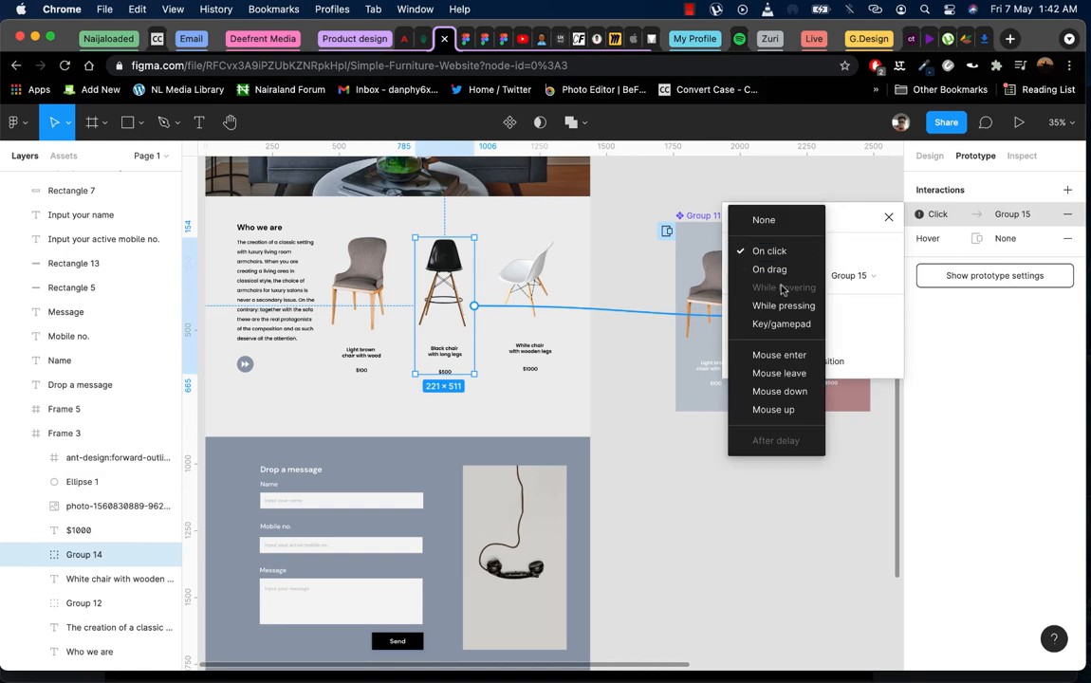
{"action": "left_click", "coordinate": [1068, 220]}
{"action": "left_click", "coordinate": [1067, 219]}
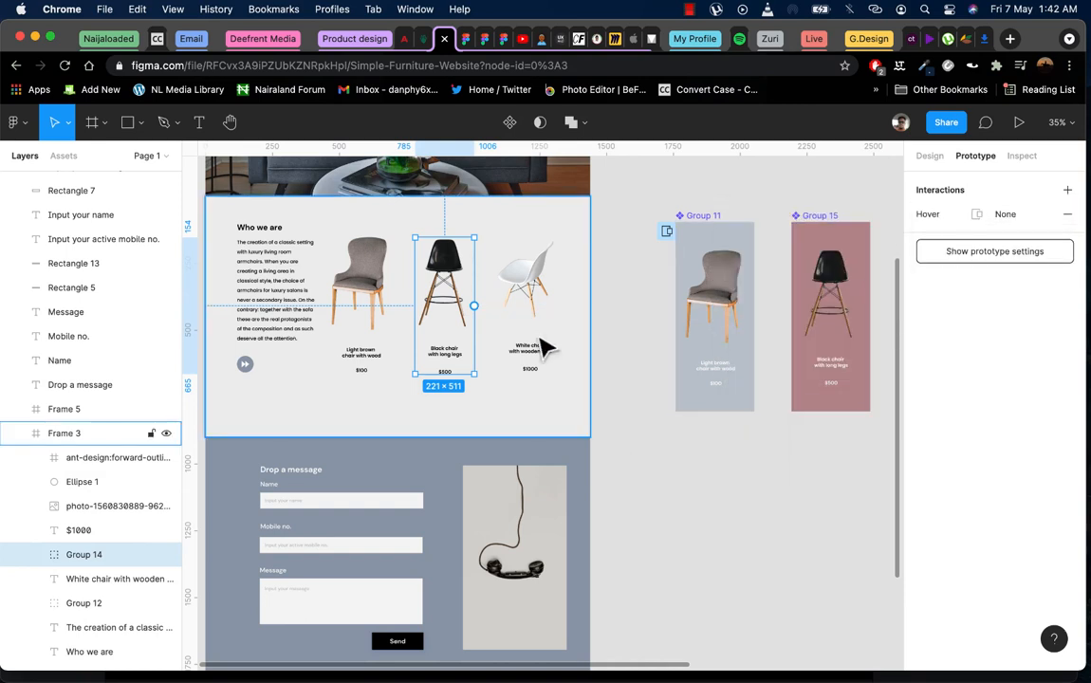
Connect the black chair group in the Who we are section to the Group 15 component
{"action": "left_click_drag", "start_coordinate": [475, 306], "coordinate": [795, 305]}
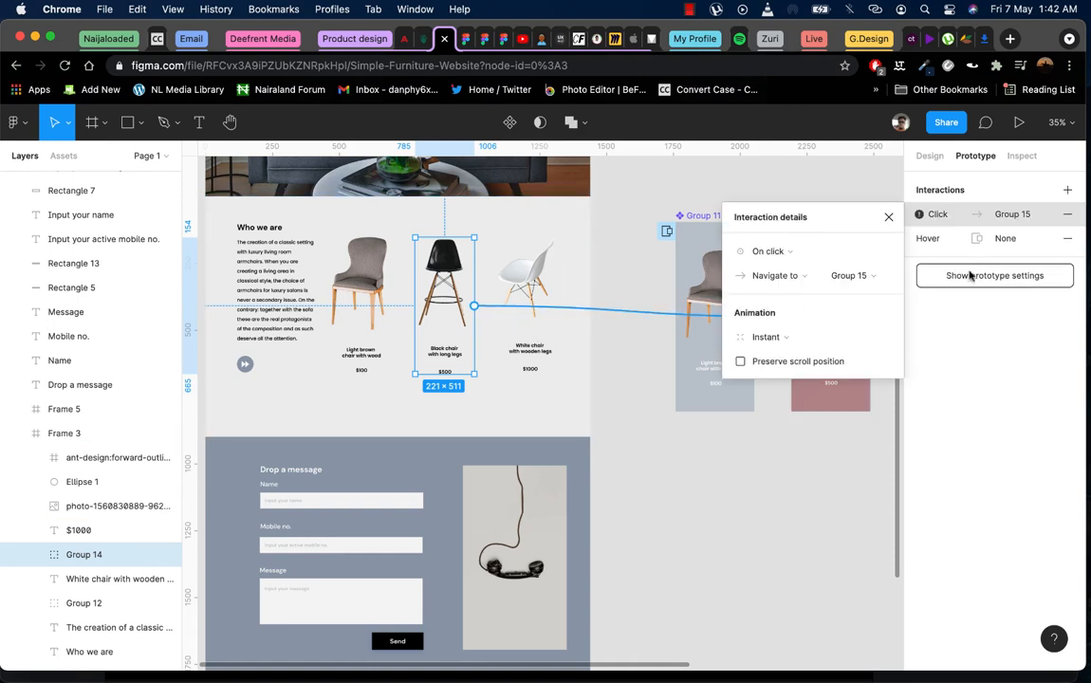
Replace the black chair group's existing interactions with an on-click Open overlay interaction targeting Group 15
{"action": "left_click", "coordinate": [1070, 215]}
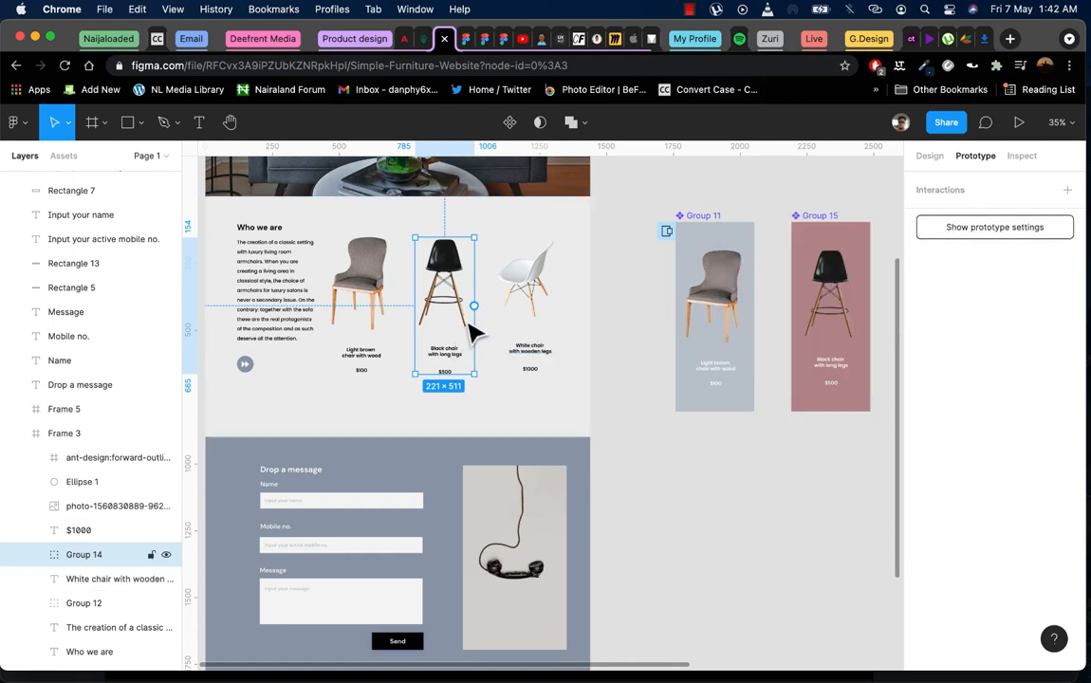
{"action": "left_click_drag", "start_coordinate": [474, 305], "coordinate": [801, 313]}
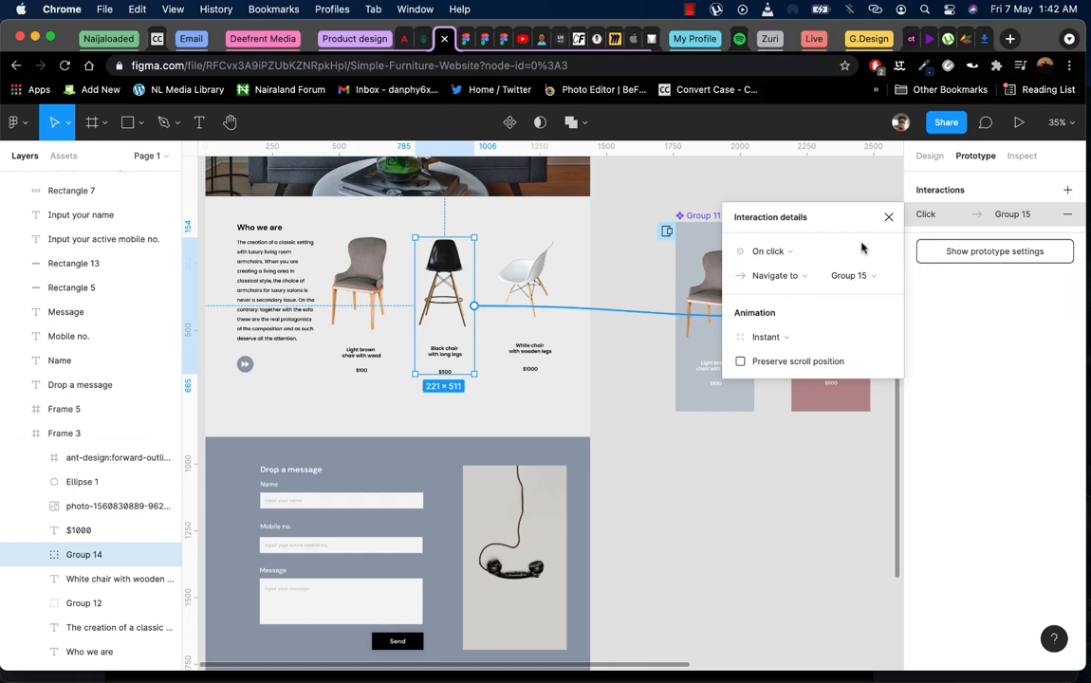
{"action": "left_click", "coordinate": [784, 274]}
{"action": "left_click", "coordinate": [784, 294]}
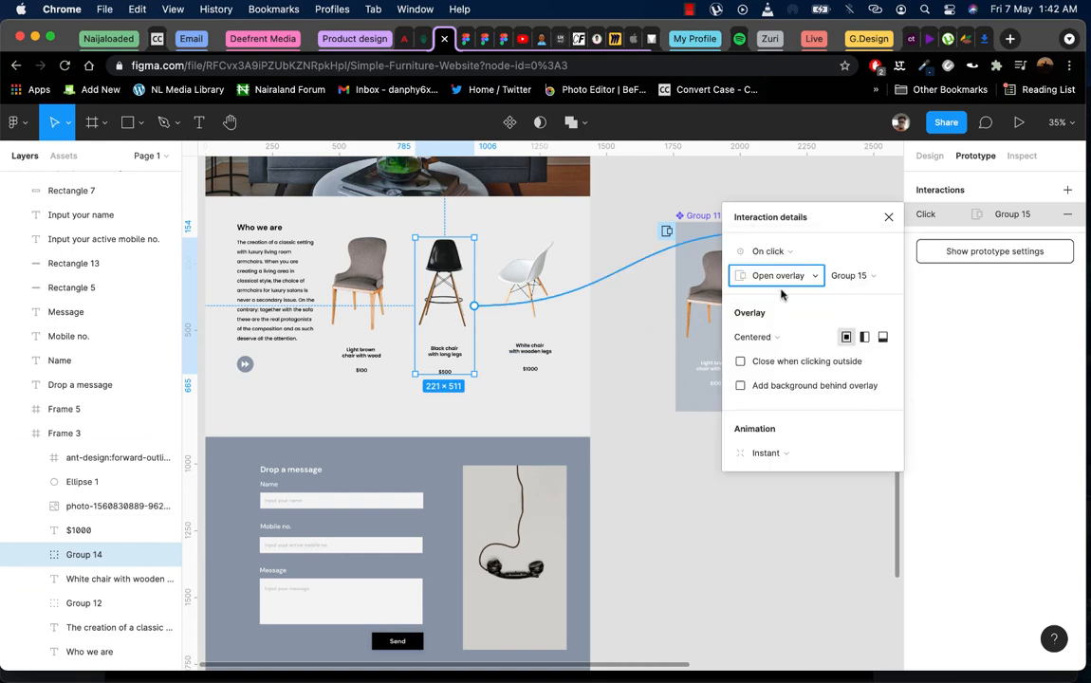
Set the overlay position to Manual and align the Group 15 overlay exactly over the black chair and its text
{"action": "left_click", "coordinate": [758, 344]}
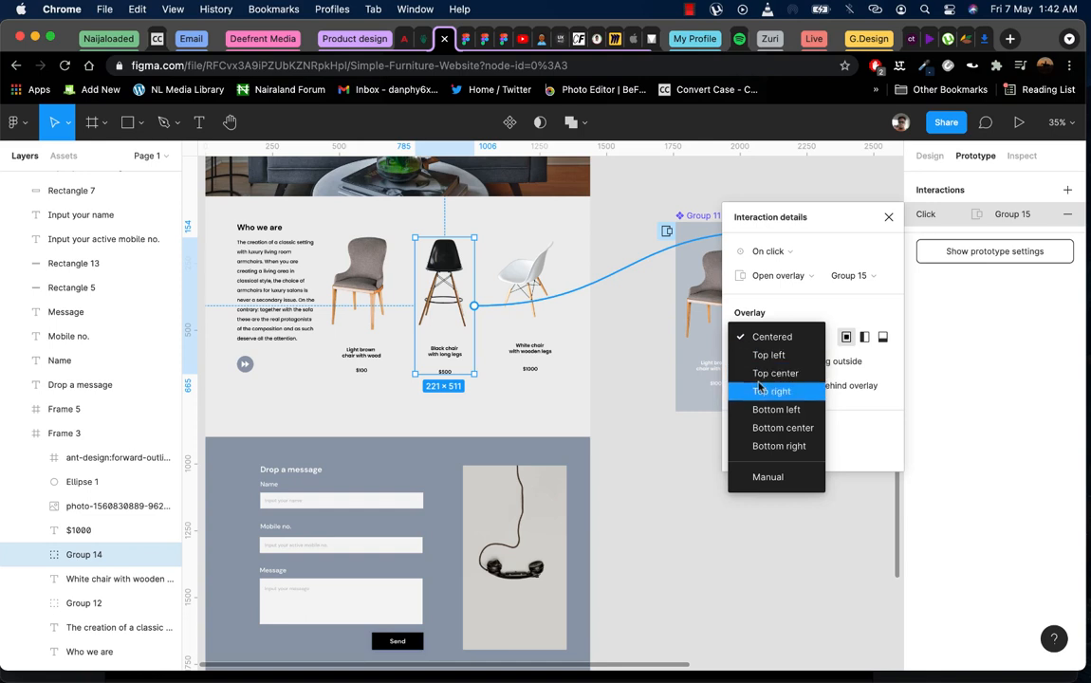
{"action": "left_click", "coordinate": [763, 474]}
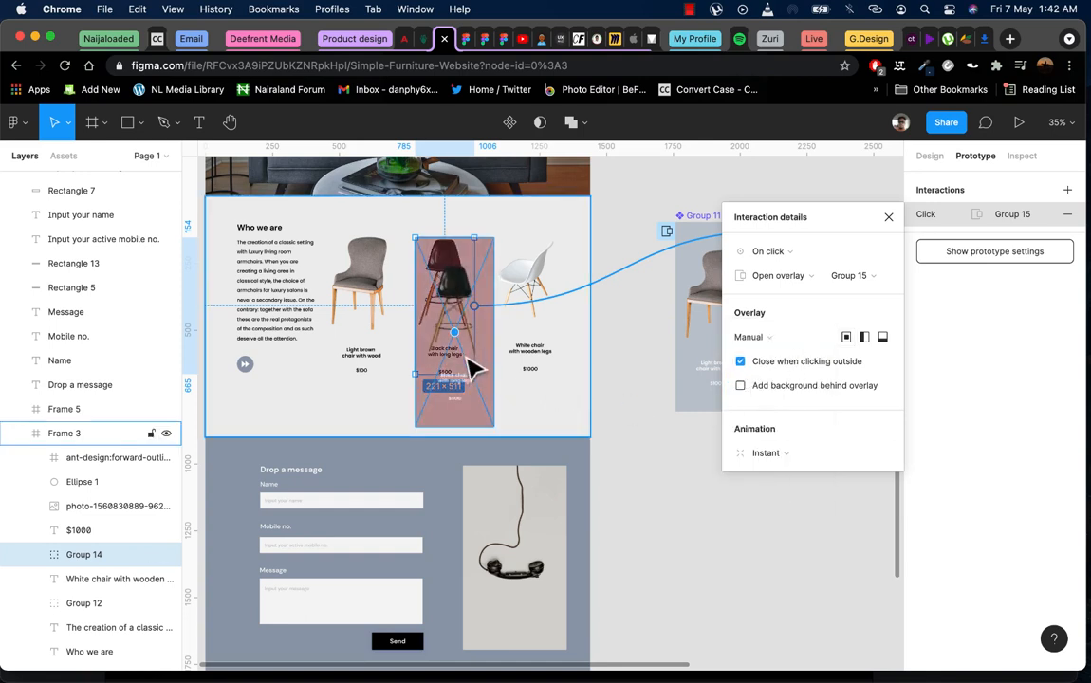
{"action": "left_click_drag", "start_coordinate": [472, 366], "coordinate": [479, 341]}
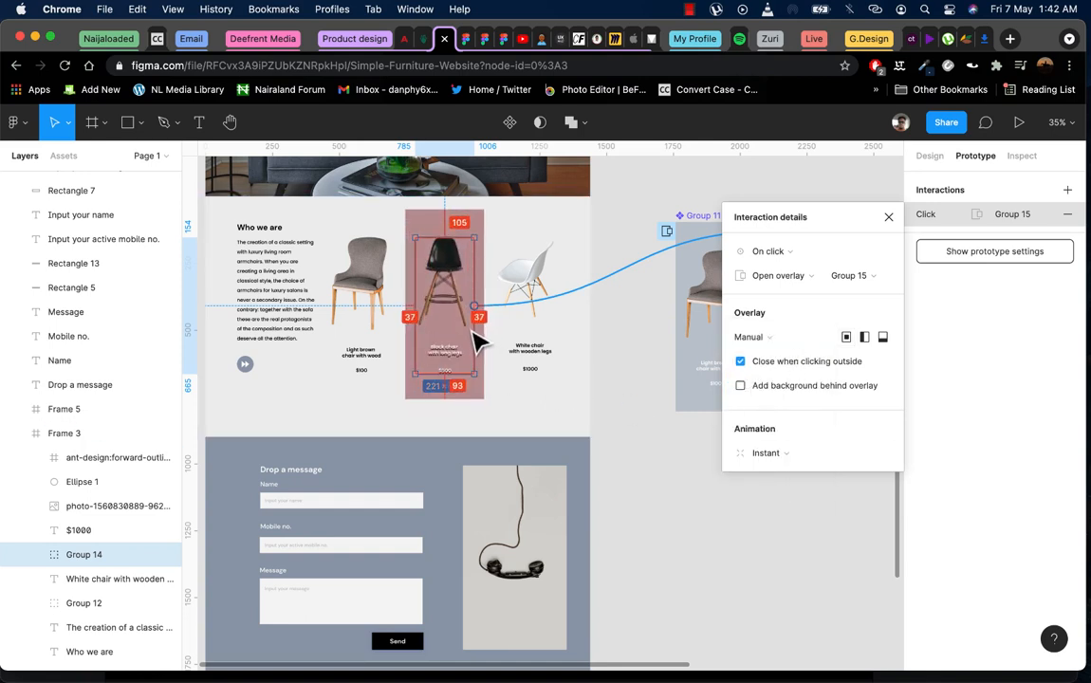
{"action": "scroll", "coordinate": [426, 382], "scroll_direction": "up", "scroll_amount": 5}
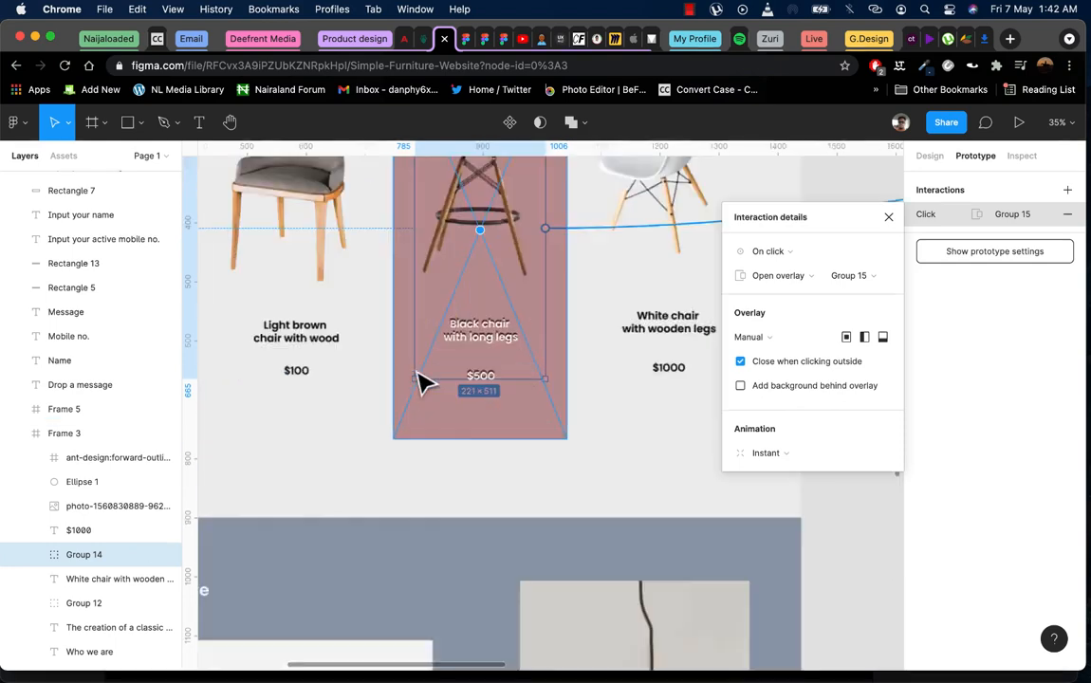
{"action": "scroll", "coordinate": [426, 382], "scroll_direction": "up", "scroll_amount": 5}
{"action": "scroll", "coordinate": [403, 383], "scroll_direction": "right", "scroll_amount": 3}
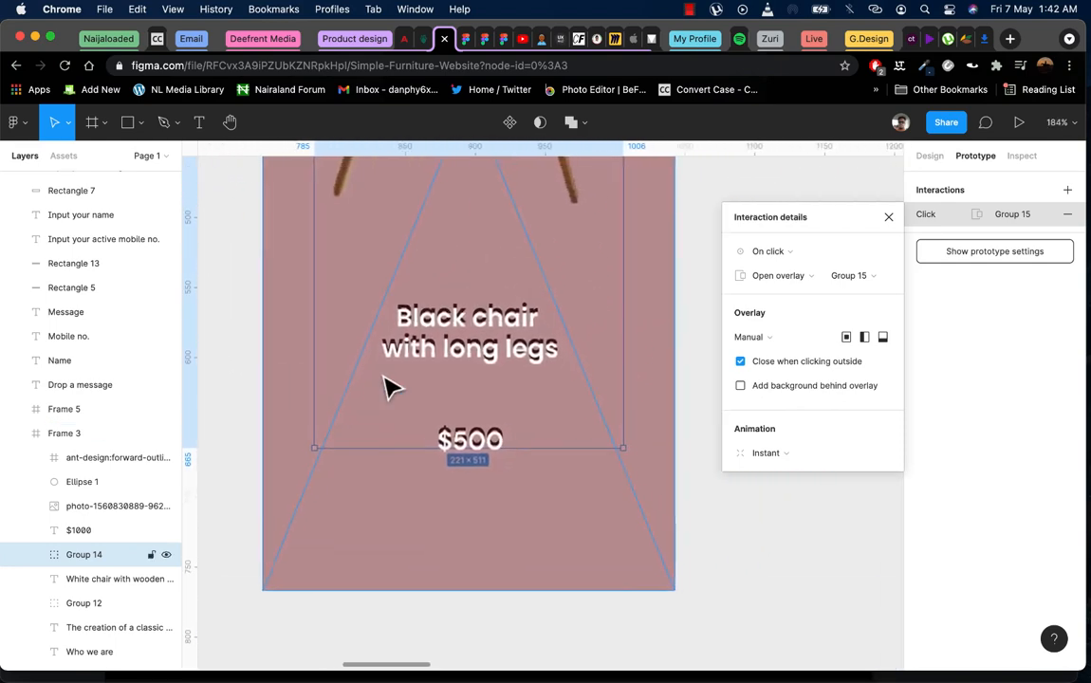
{"action": "scroll", "coordinate": [384, 377], "scroll_direction": "down", "scroll_amount": 1}
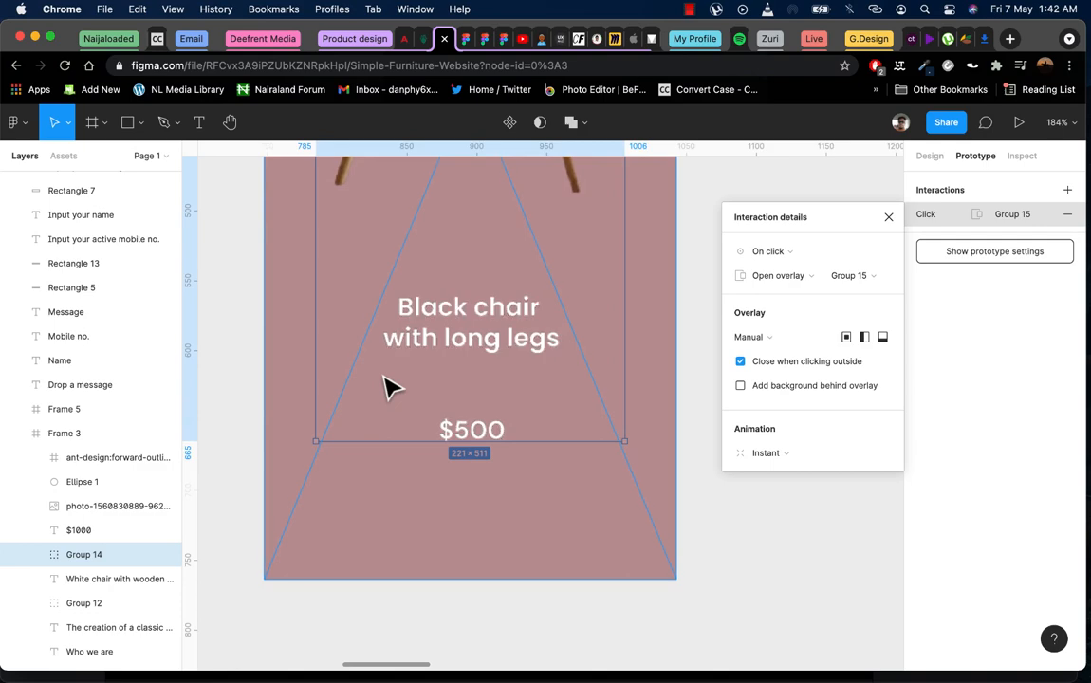
{"action": "scroll", "coordinate": [451, 459], "scroll_direction": "down", "scroll_amount": 4}
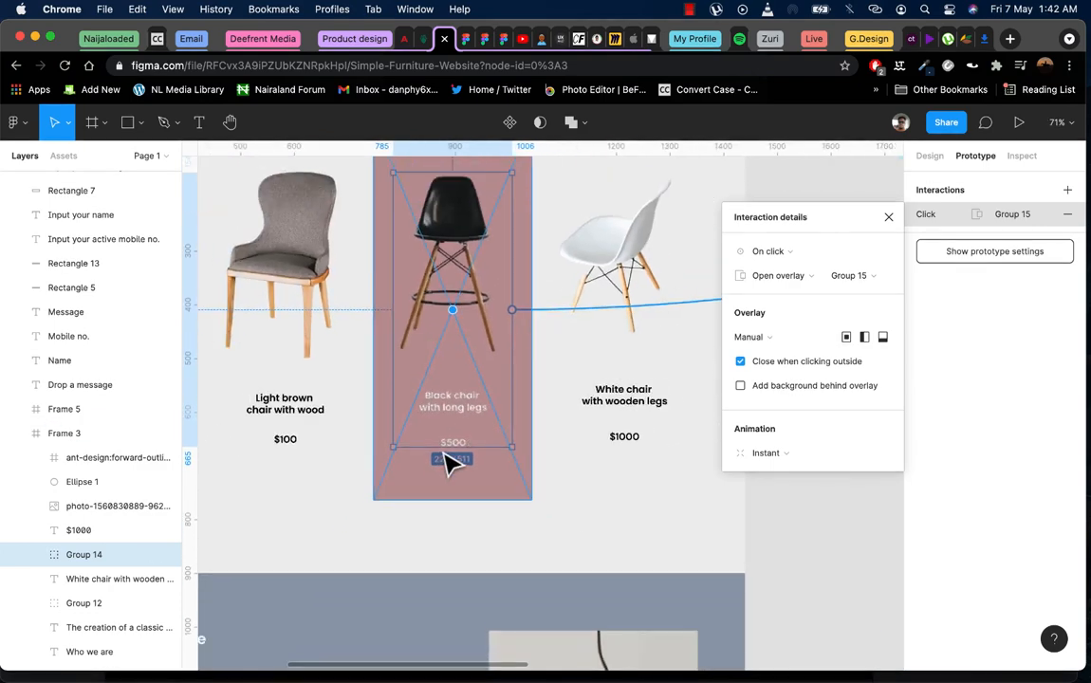
{"action": "scroll", "coordinate": [450, 461], "scroll_direction": "right", "scroll_amount": 3}
{"action": "scroll", "coordinate": [451, 464], "scroll_direction": "down", "scroll_amount": 2}
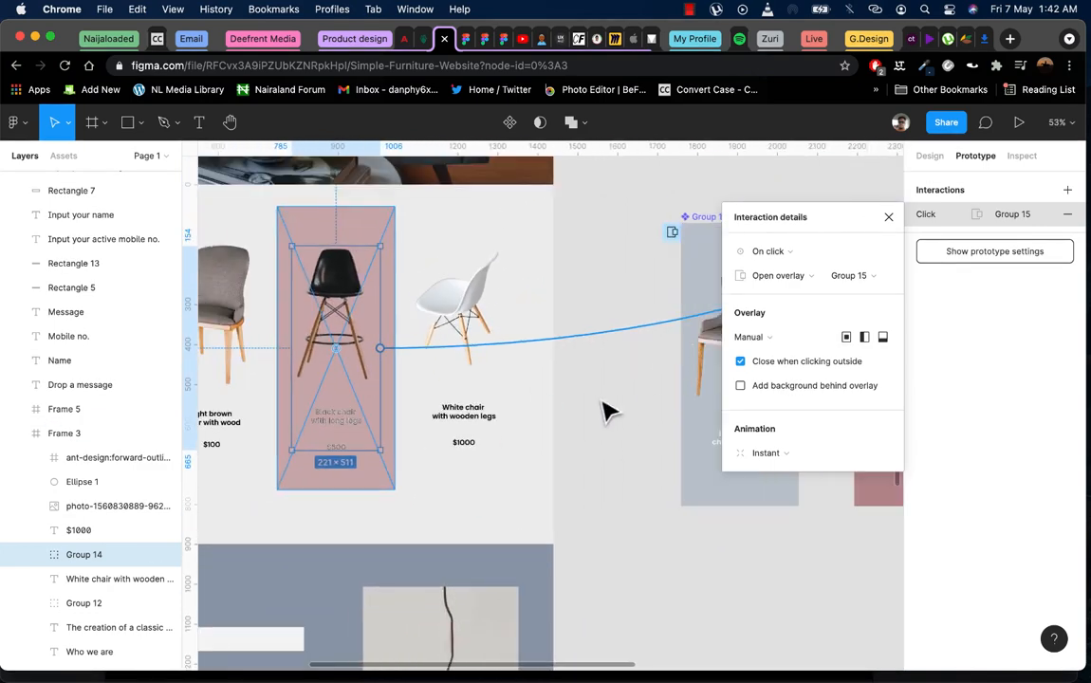
Choose Instant as the overlay animation and close the interaction details
{"action": "left_click", "coordinate": [763, 453]}
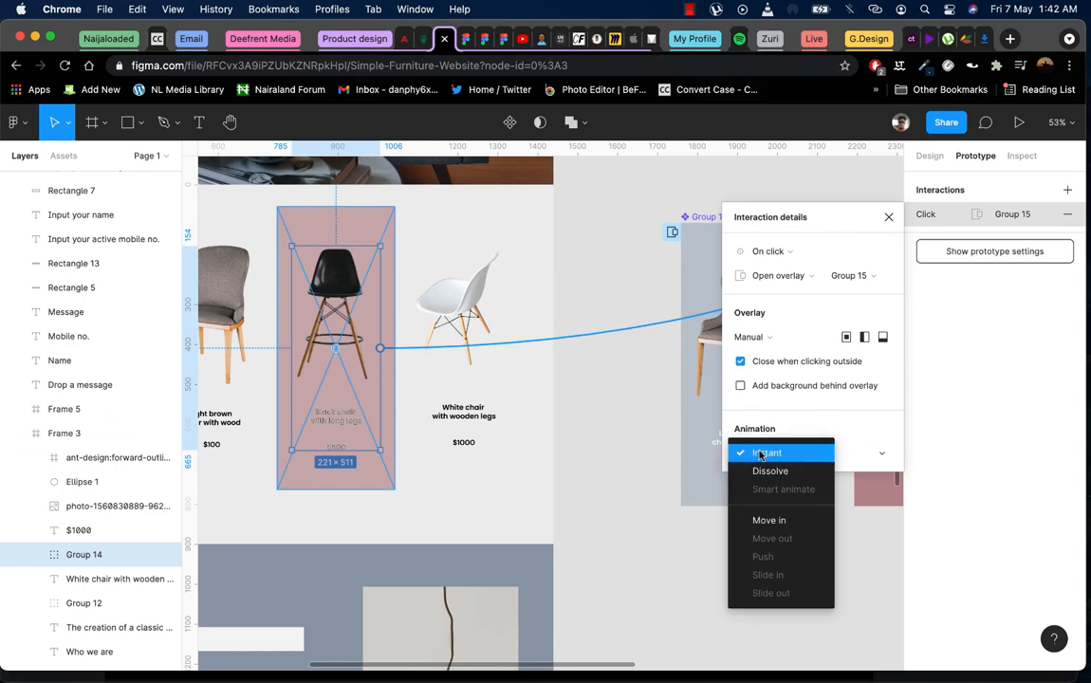
{"action": "left_click", "coordinate": [760, 455]}
{"action": "left_click", "coordinate": [887, 216]}
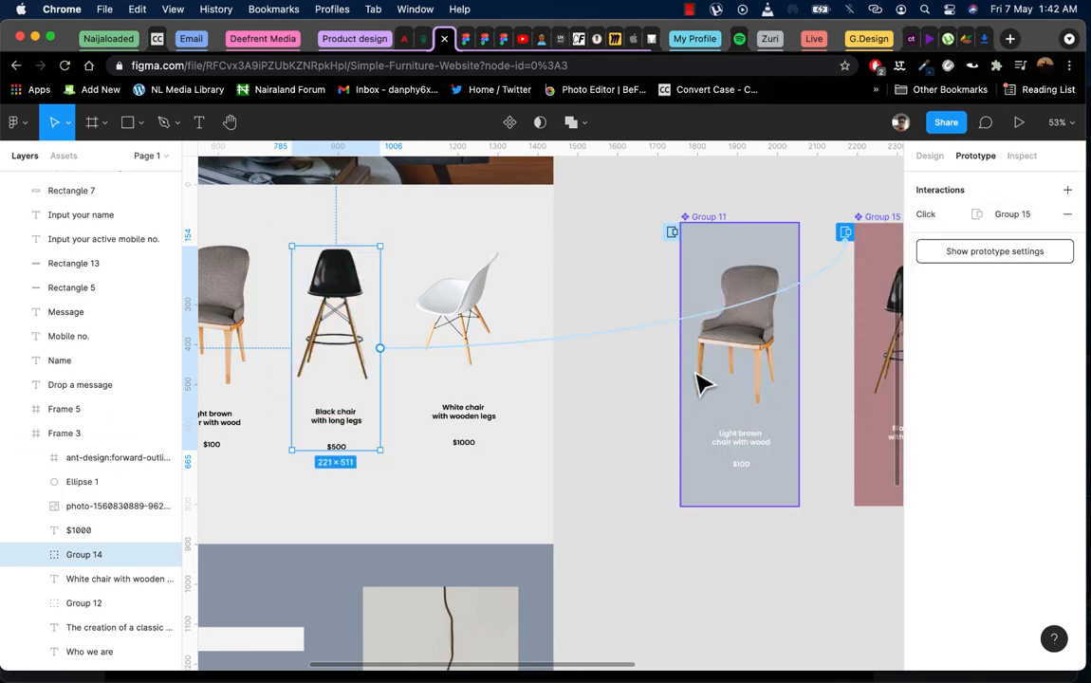
Check the black chair's overlay interaction in the running prototype preview
{"action": "left_click", "coordinate": [465, 35]}
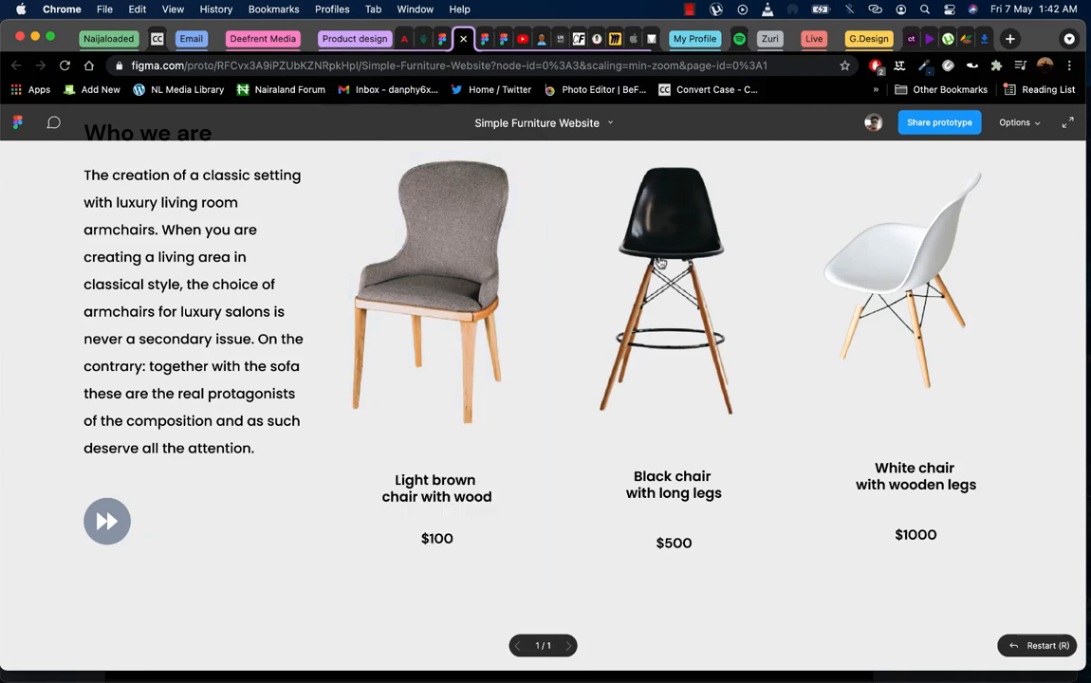
{"action": "scroll", "coordinate": [640, 312], "scroll_direction": "up", "scroll_amount": 10}
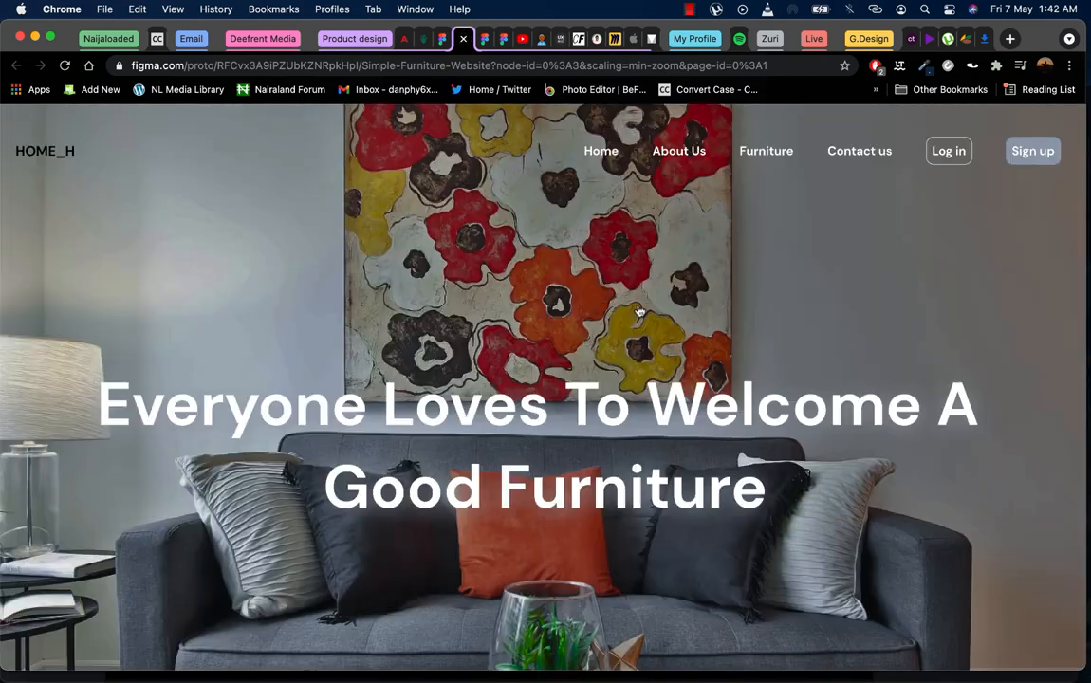
{"action": "scroll", "coordinate": [517, 365], "scroll_direction": "down", "scroll_amount": 10}
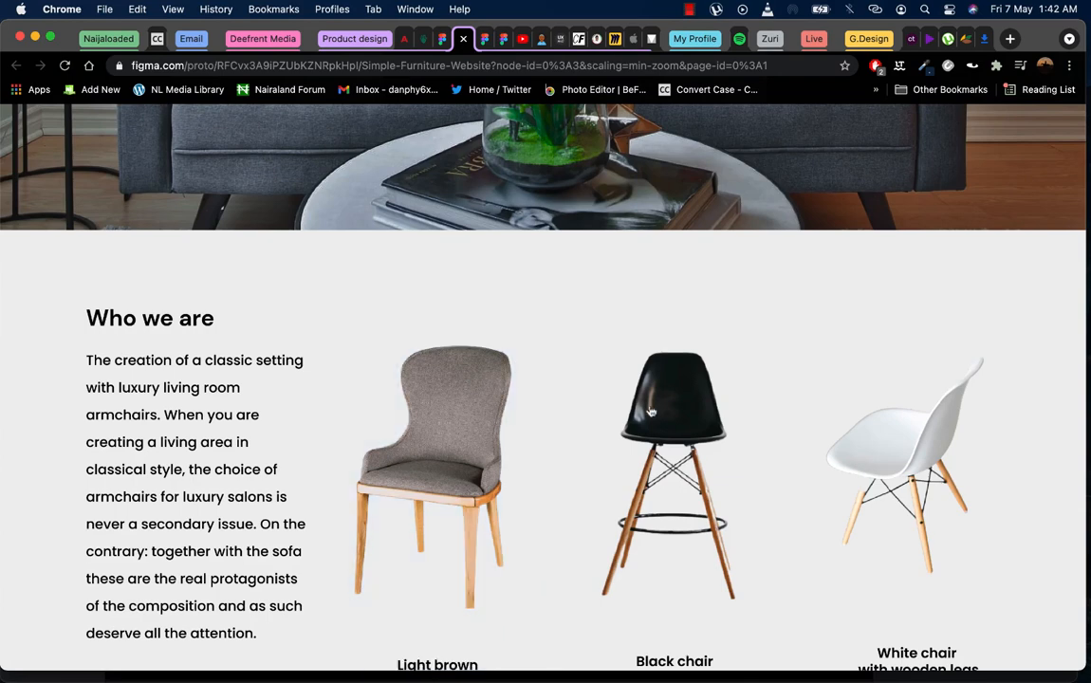
Back in the design file, set the trigger of the black chair's overlay interaction to While hovering
{"action": "left_click", "coordinate": [443, 40]}
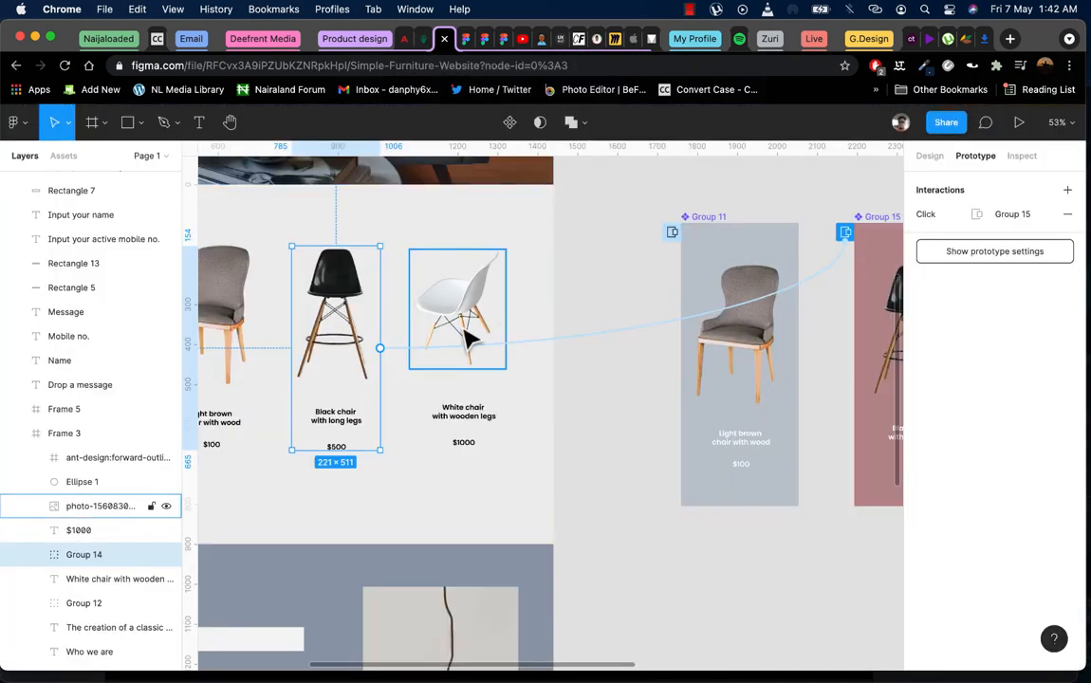
{"action": "left_click", "coordinate": [620, 338]}
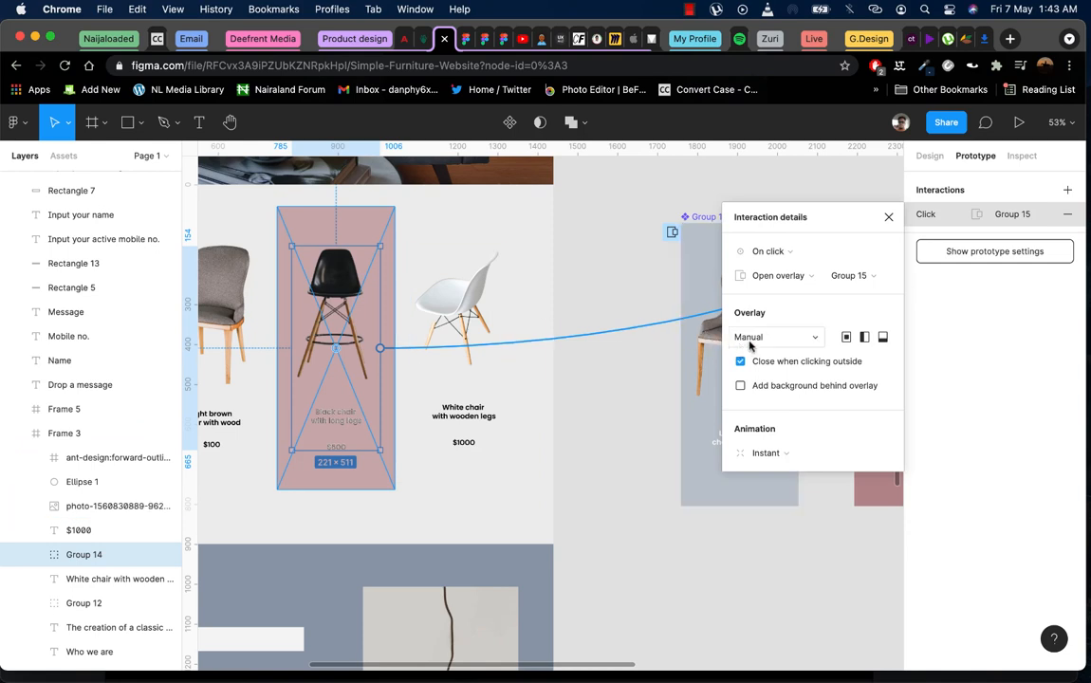
{"action": "left_click", "coordinate": [782, 253]}
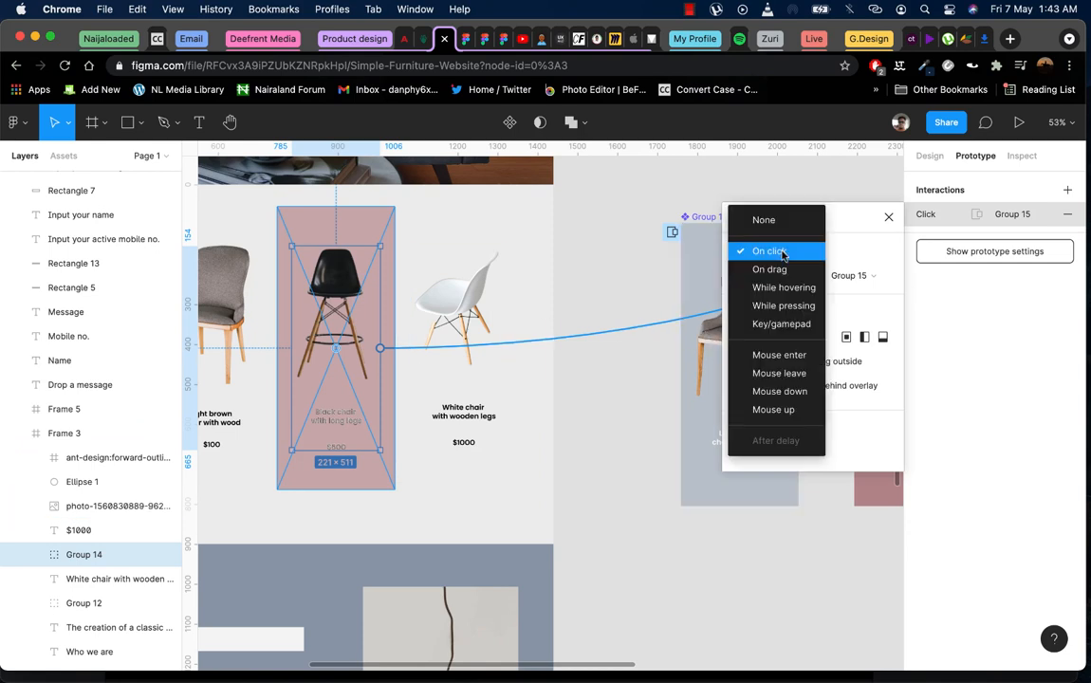
{"action": "left_click", "coordinate": [777, 288]}
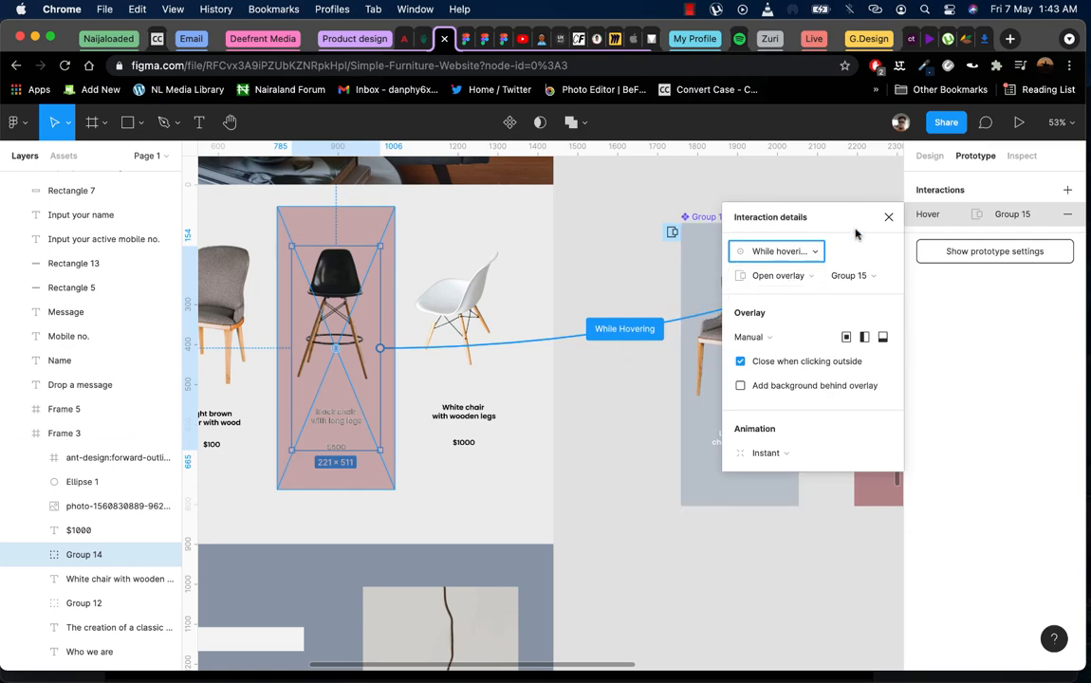
{"action": "left_click", "coordinate": [889, 217]}
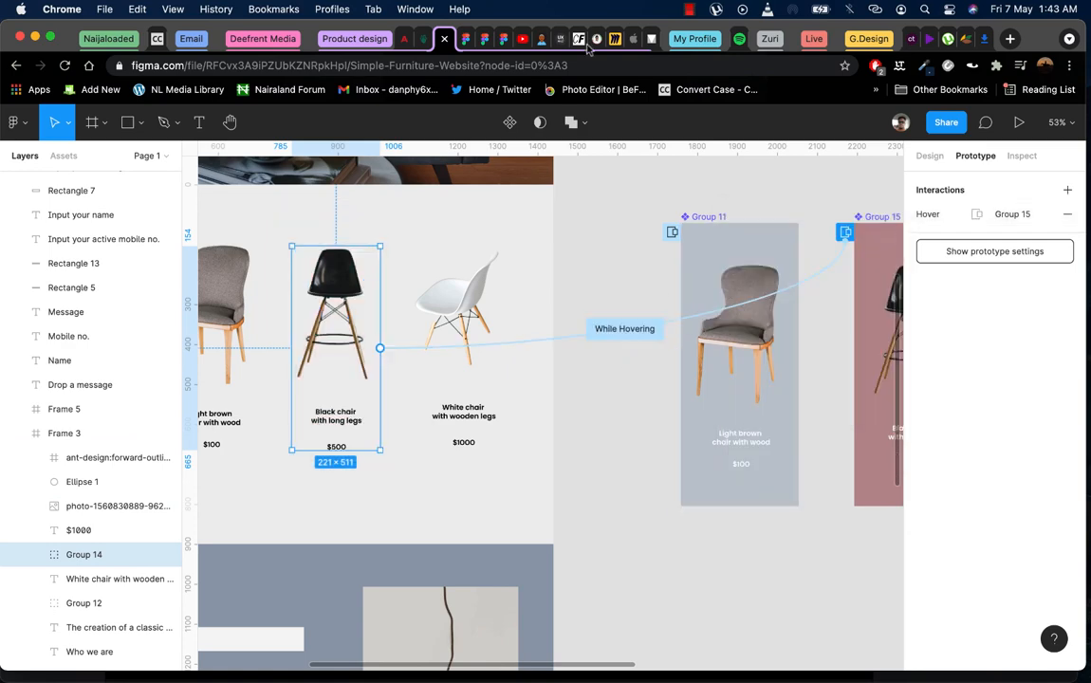
Test the hover overlays on the black and light brown chairs in the prototype preview
{"action": "left_click", "coordinate": [463, 39]}
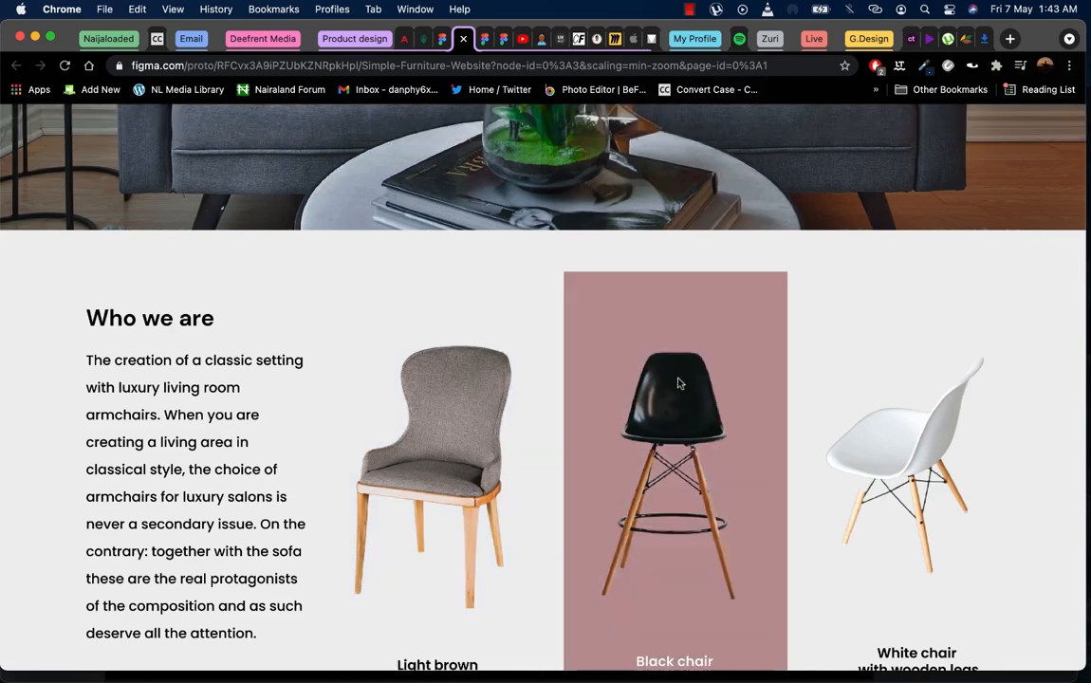
{"action": "scroll", "coordinate": [679, 383], "scroll_direction": "up", "scroll_amount": 10}
{"action": "scroll", "coordinate": [687, 407], "scroll_direction": "down", "scroll_amount": 10}
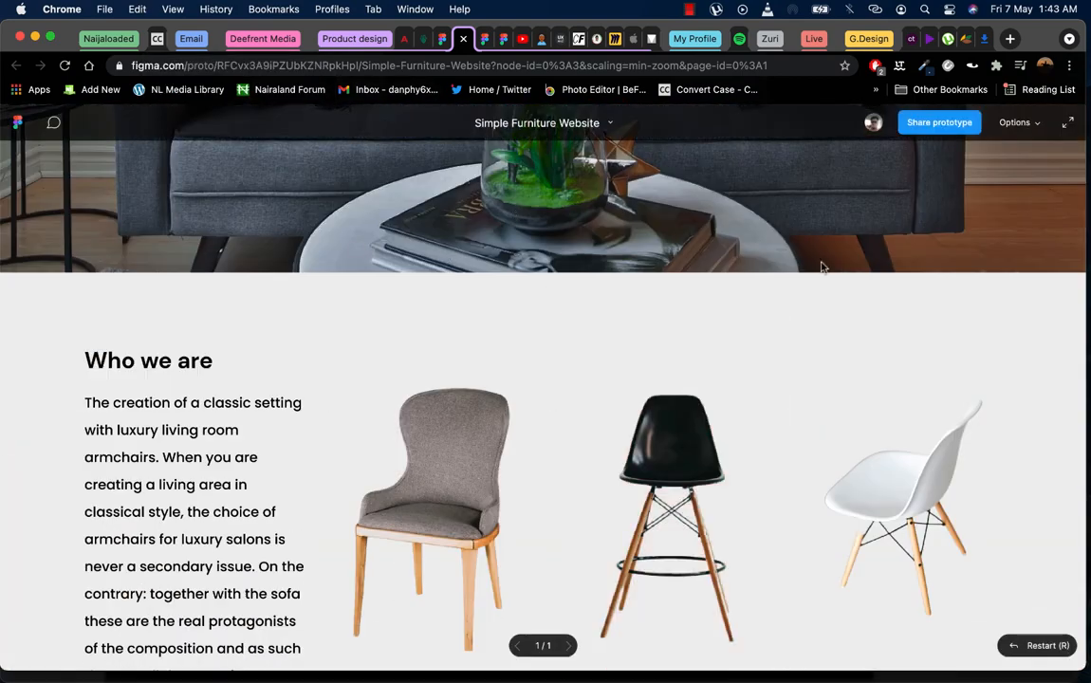
{"action": "scroll", "coordinate": [807, 285], "scroll_direction": "down", "scroll_amount": 5}
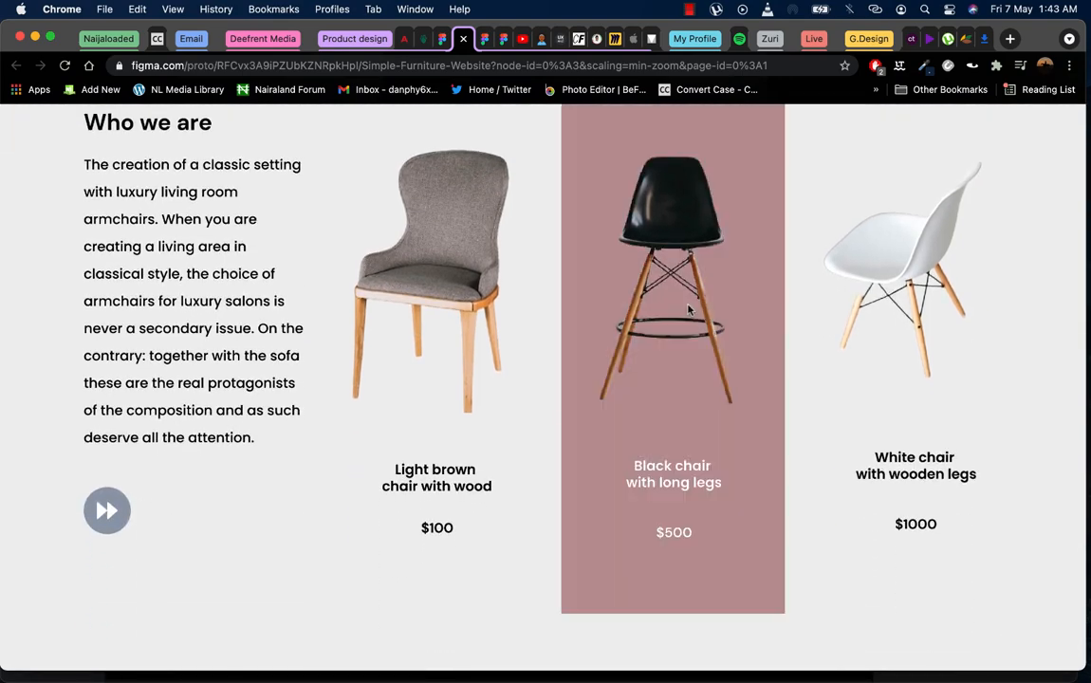
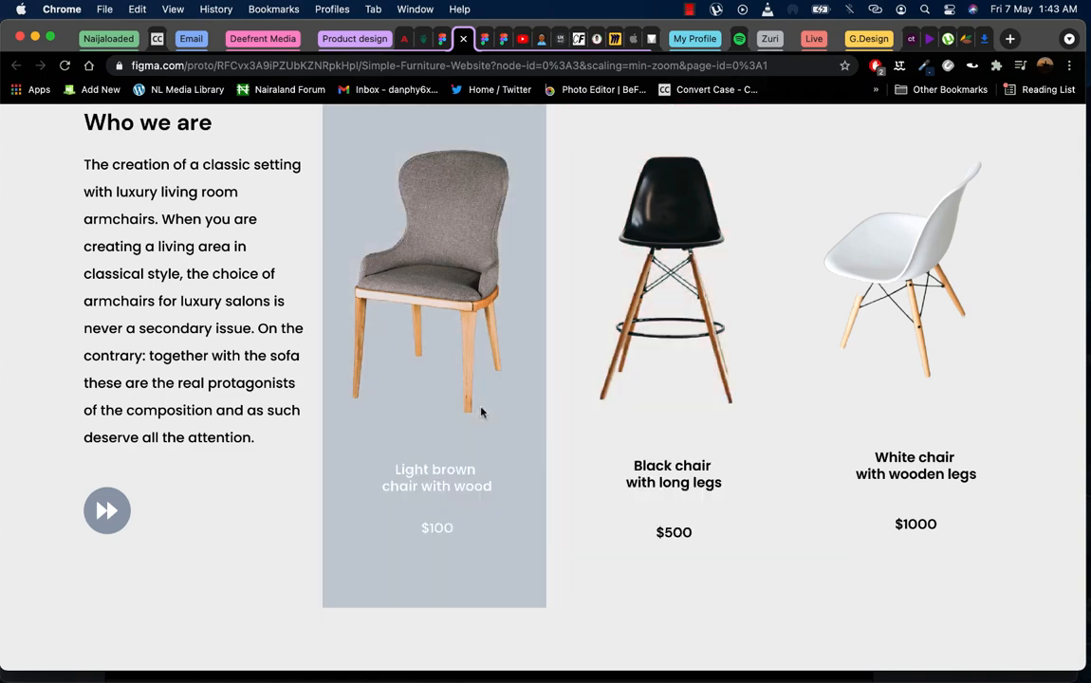
In the design file, duplicate the red Group 15 card and place the copy beside it at X 2464, Y -521
{"action": "left_click", "coordinate": [443, 38]}
{"action": "scroll", "coordinate": [612, 446], "scroll_direction": "down", "scroll_amount": 5}
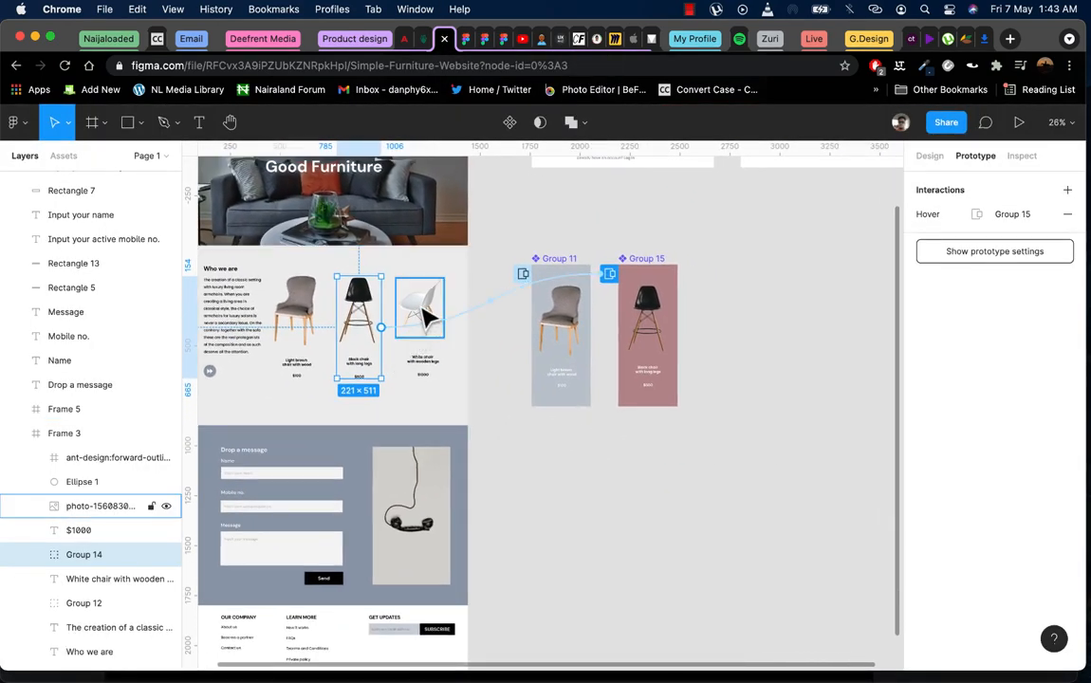
{"action": "left_click", "coordinate": [581, 297]}
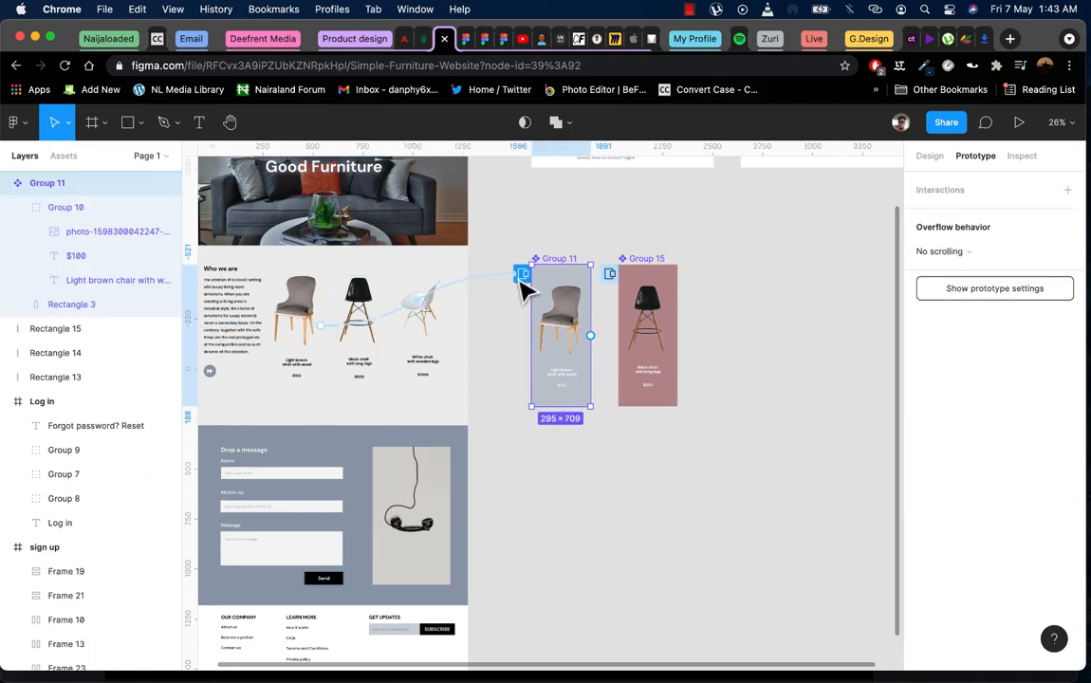
{"action": "left_click", "coordinate": [587, 235]}
{"action": "left_click", "coordinate": [927, 156]}
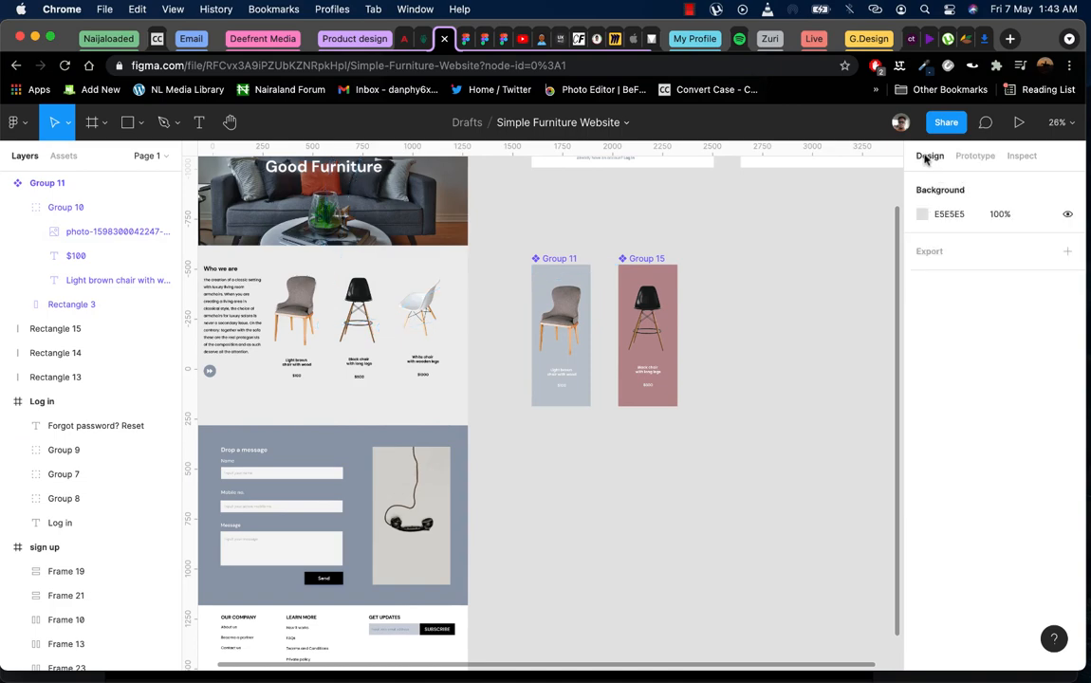
{"action": "mouse_move", "coordinate": [669, 280]}
{"action": "left_mouse_down"}
{"action": "mouse_move", "coordinate": [787, 280]}
{"action": "mouse_move", "coordinate": [750, 290]}
{"action": "left_mouse_up"}
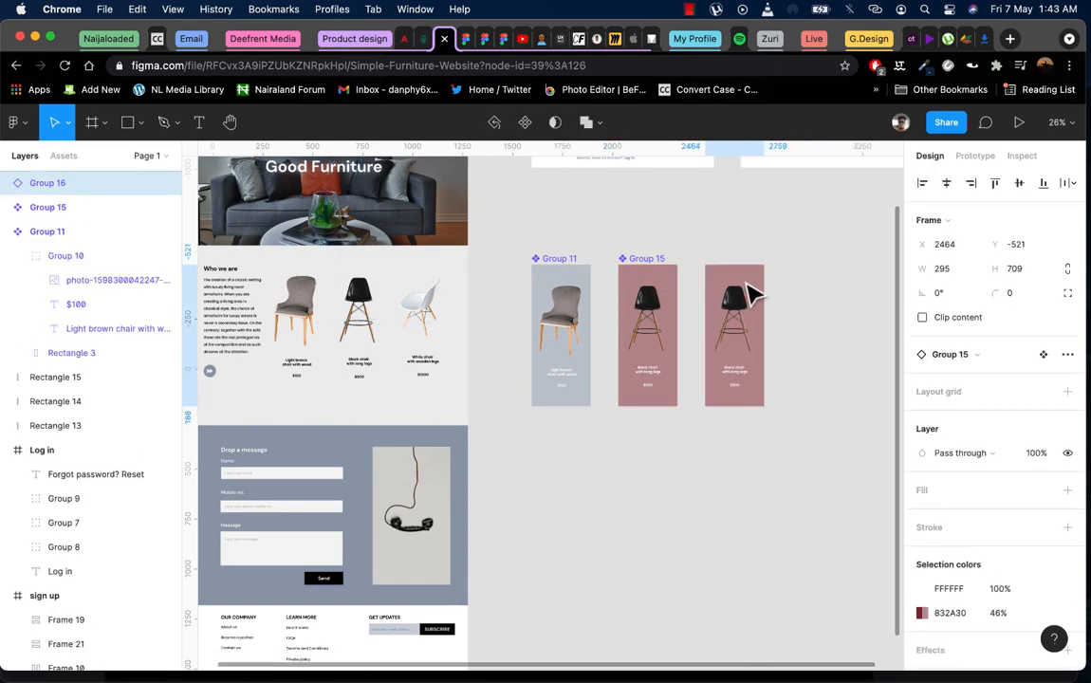
{"action": "right_click", "coordinate": [746, 289]}
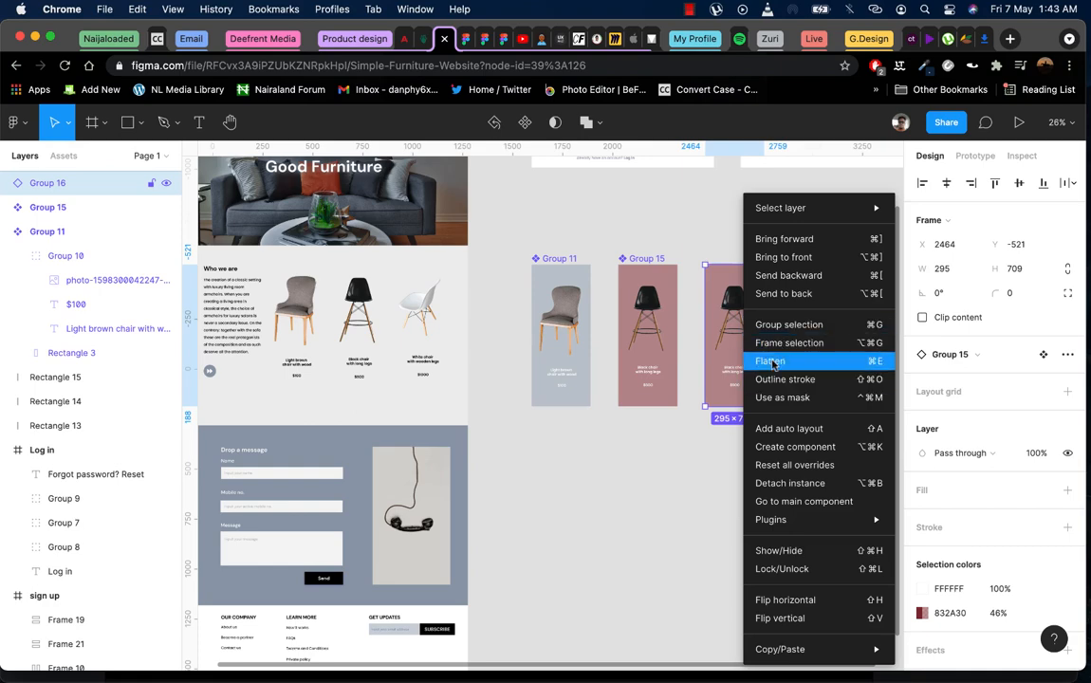
{"action": "left_click", "coordinate": [710, 462]}
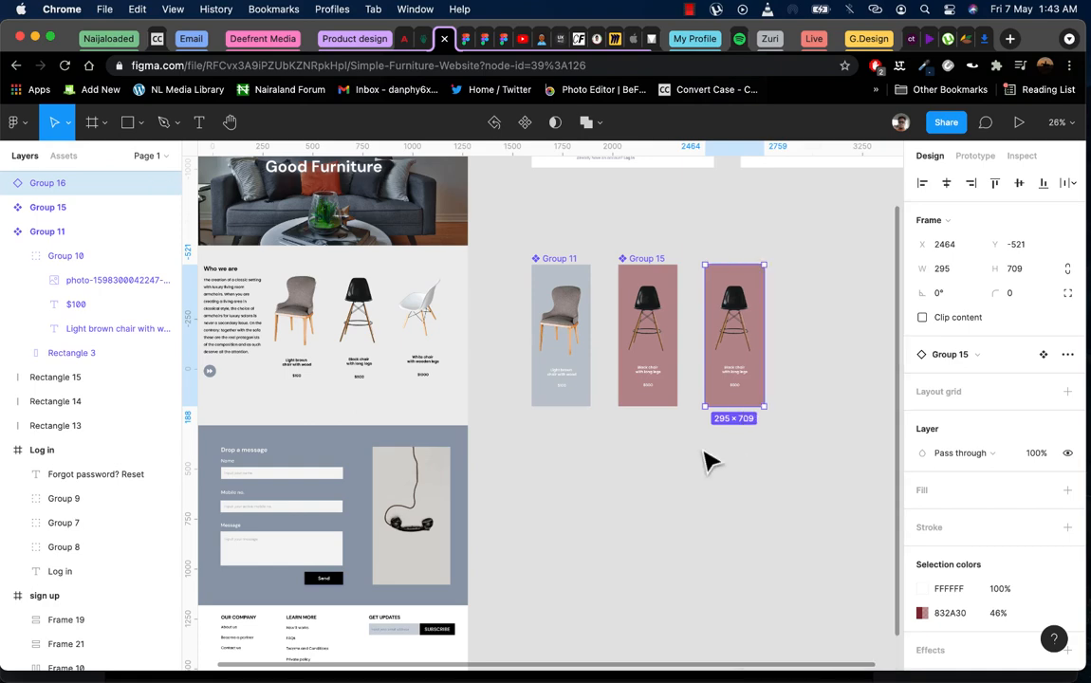
Hide the chair title and the Group 13 content inside the duplicated red card
{"action": "double_click", "coordinate": [740, 376]}
{"action": "key", "text": "super+shift+h"}
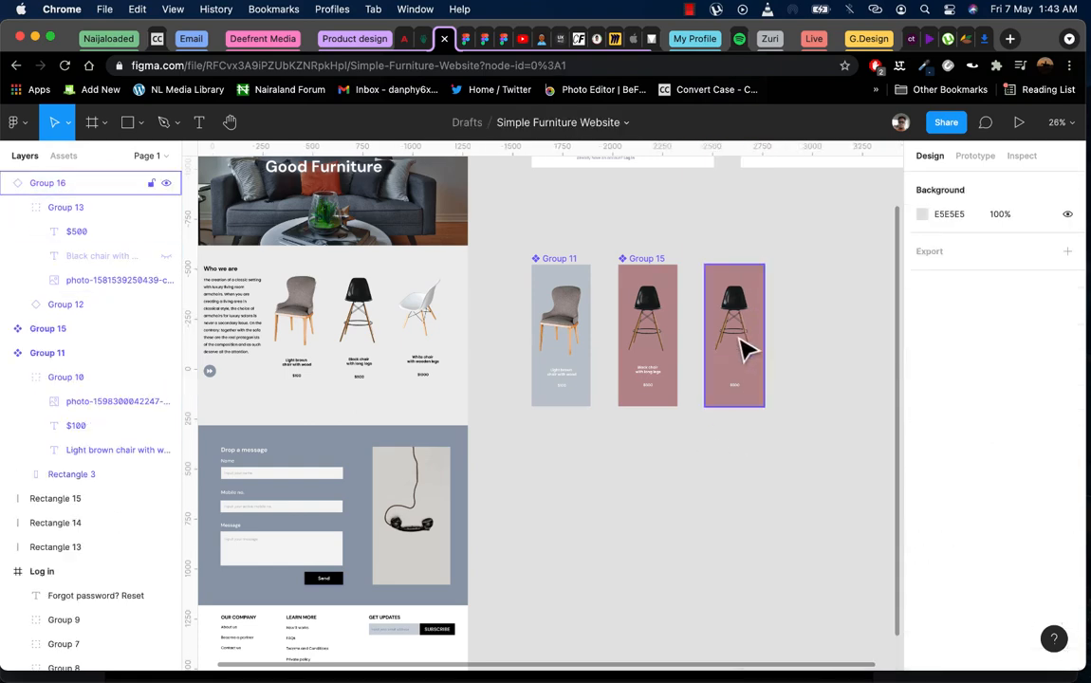
{"action": "left_click", "coordinate": [749, 327]}
{"action": "right_click", "coordinate": [744, 328]}
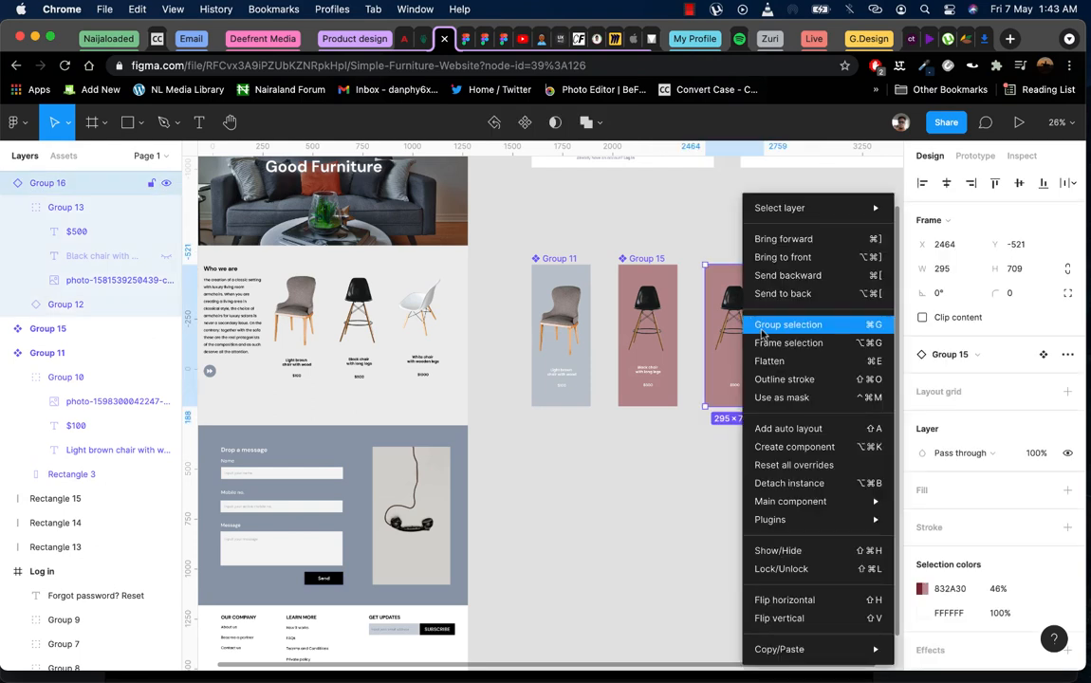
{"action": "left_click", "coordinate": [723, 410]}
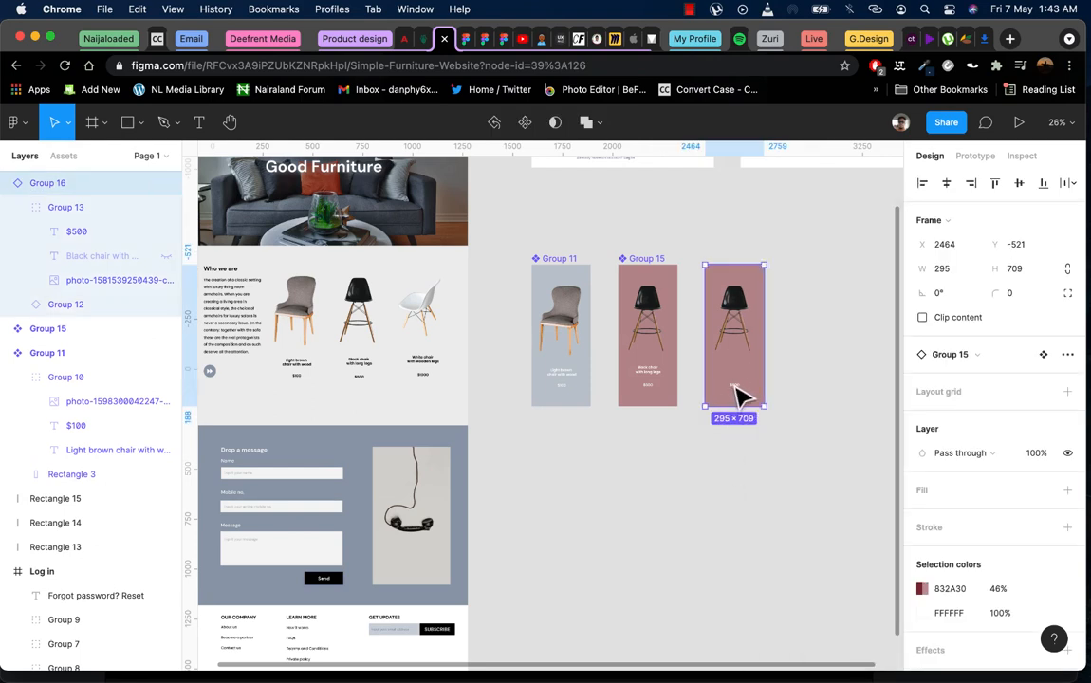
{"action": "double_click", "coordinate": [739, 394]}
{"action": "key", "text": "super+shift+h"}
{"action": "key", "text": "Escape"}
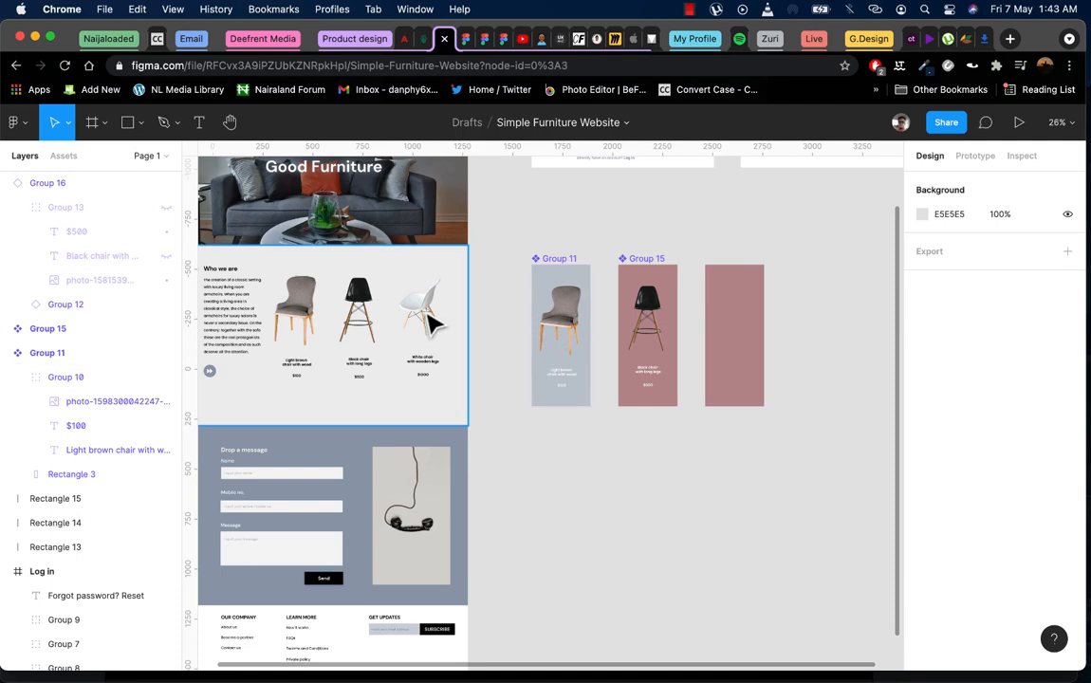
Group the white chair's photo, its title and its $1000 price in the Who we are section
{"action": "left_click", "coordinate": [429, 321]}
{"action": "double_click", "coordinate": [426, 317]}
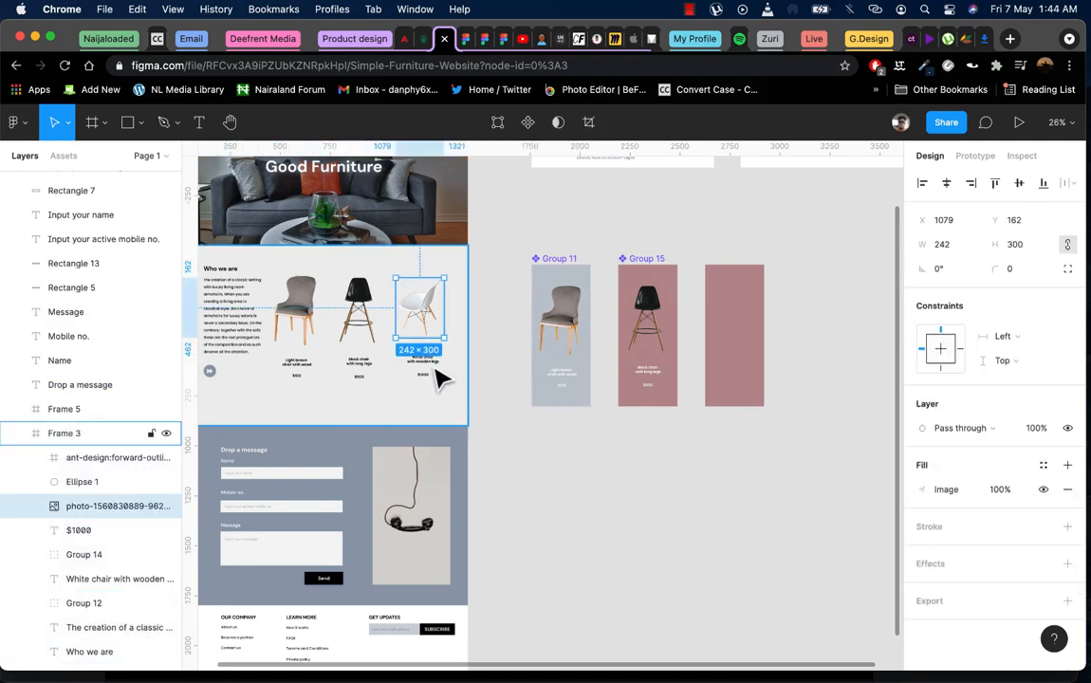
{"action": "left_click", "coordinate": [450, 402]}
{"action": "left_click_drag", "start_coordinate": [451, 402], "coordinate": [426, 349]}
{"action": "left_click", "coordinate": [429, 372]}
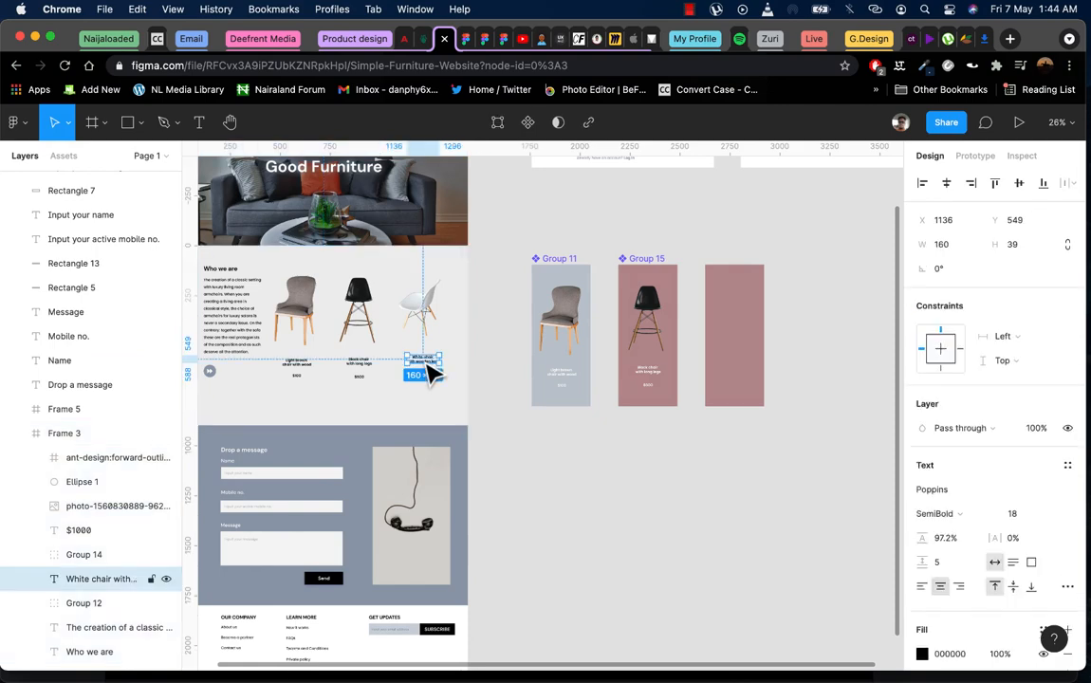
{"action": "left_click", "coordinate": [432, 307]}
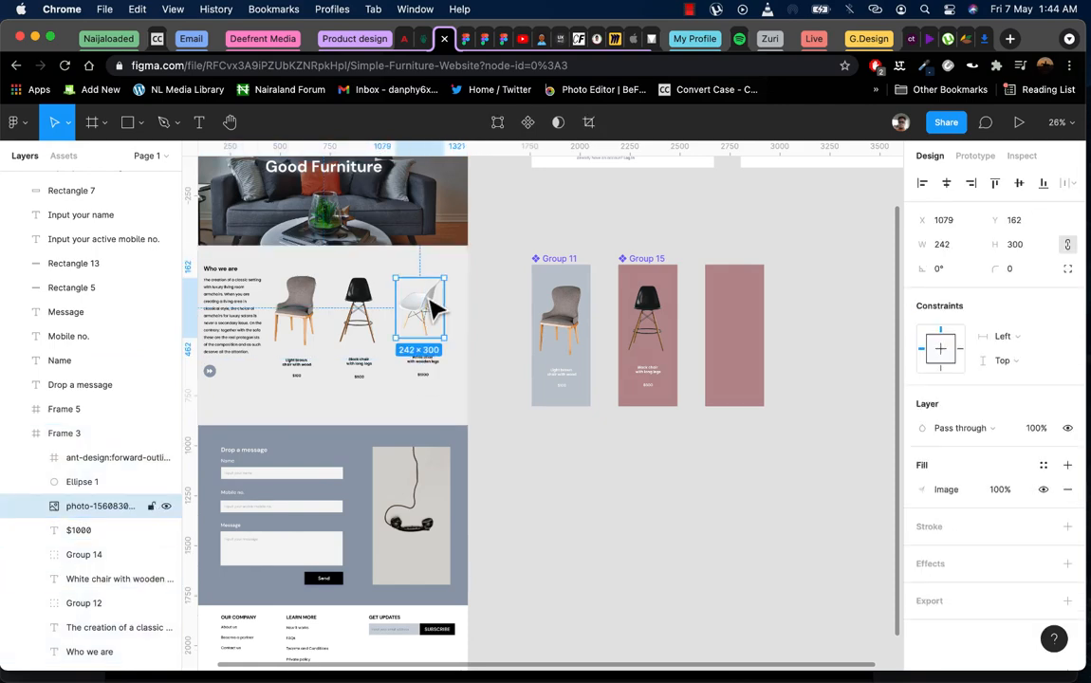
{"action": "left_click", "coordinate": [434, 370], "text": "shift"}
{"action": "scroll", "coordinate": [434, 379], "scroll_direction": "up", "scroll_amount": 5}
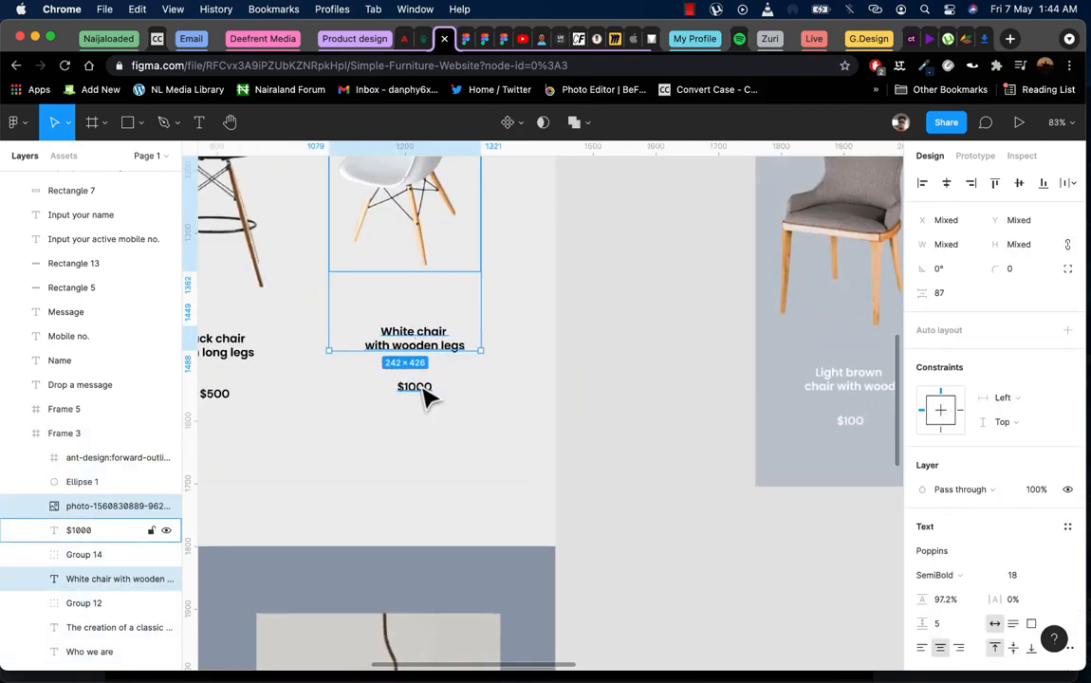
{"action": "left_click", "coordinate": [424, 390], "text": "shift"}
{"action": "right_click", "coordinate": [424, 390]}
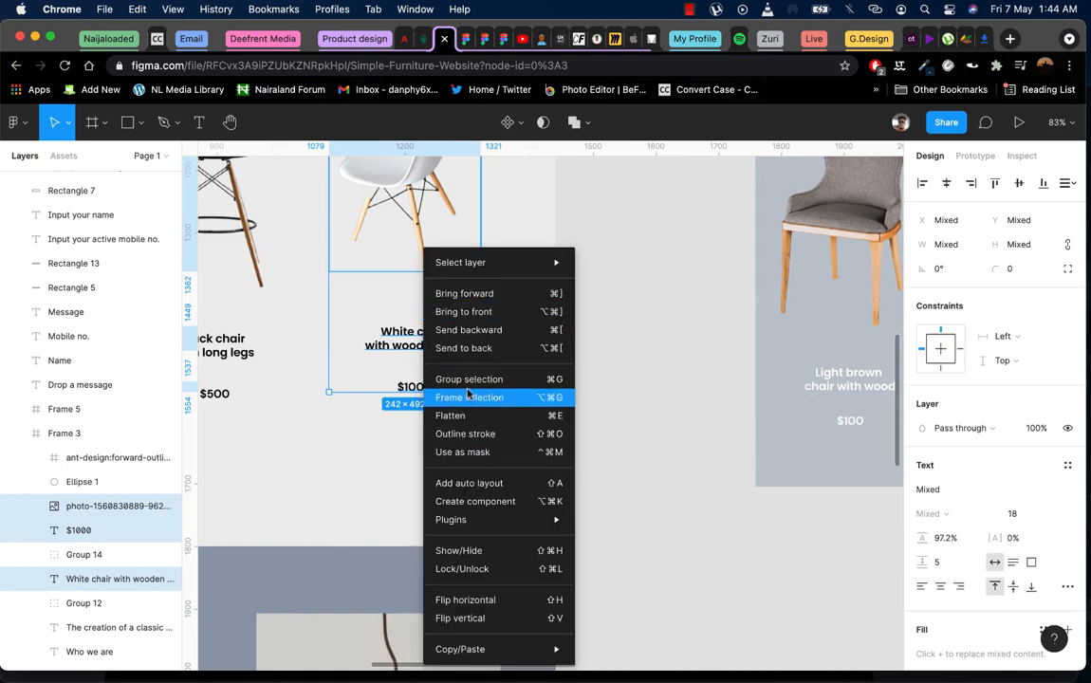
{"action": "left_click", "coordinate": [469, 379]}
Duplicate the white chair group onto the canvas below the cards at X 2178, Y 333, and bring the copy to the front
{"action": "scroll", "coordinate": [471, 395], "scroll_direction": "down", "scroll_amount": 5}
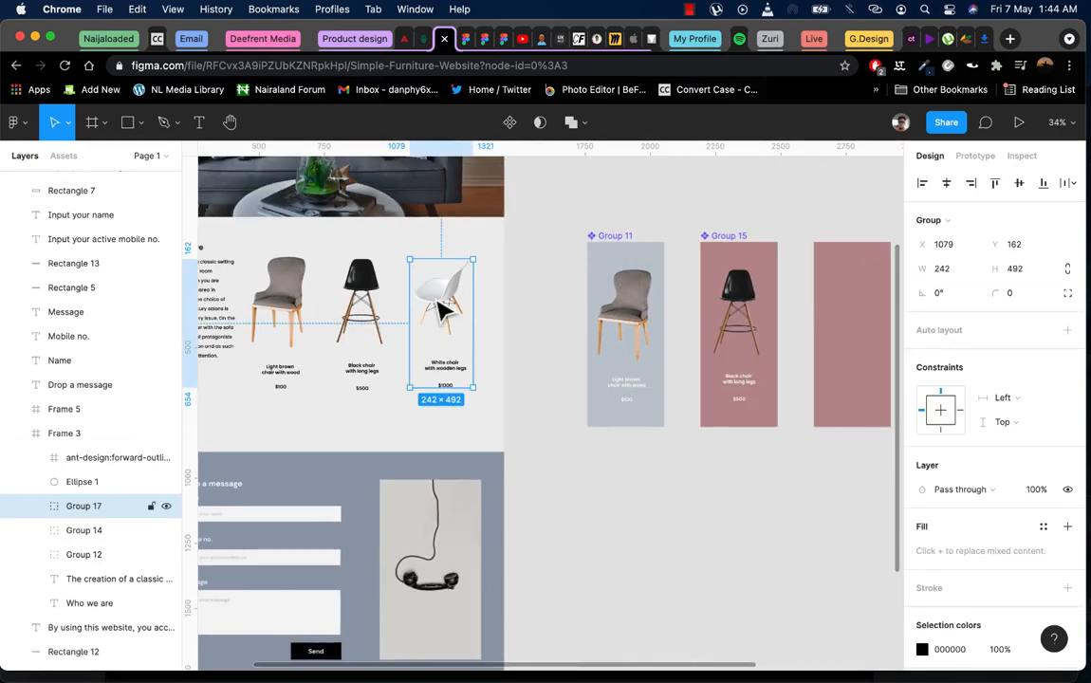
{"action": "left_click_drag", "start_coordinate": [446, 308], "coordinate": [774, 515]}
{"action": "left_click", "coordinate": [842, 402]}
{"action": "scroll", "coordinate": [835, 399], "scroll_direction": "right", "scroll_amount": 5}
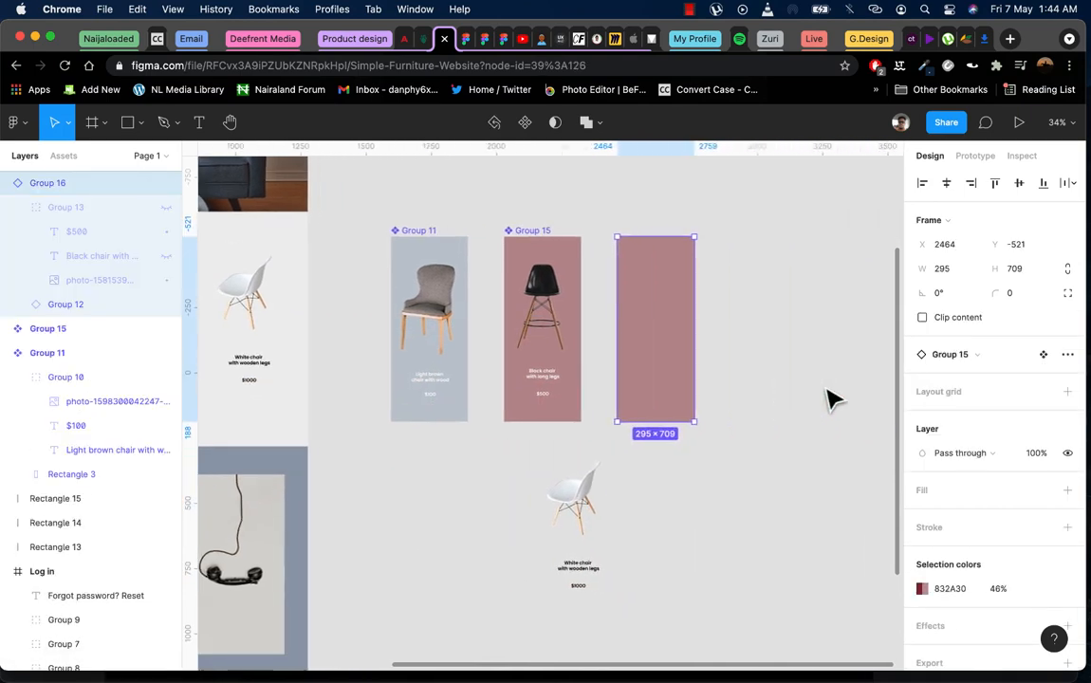
{"action": "left_click", "coordinate": [562, 492]}
{"action": "right_click", "coordinate": [561, 487]}
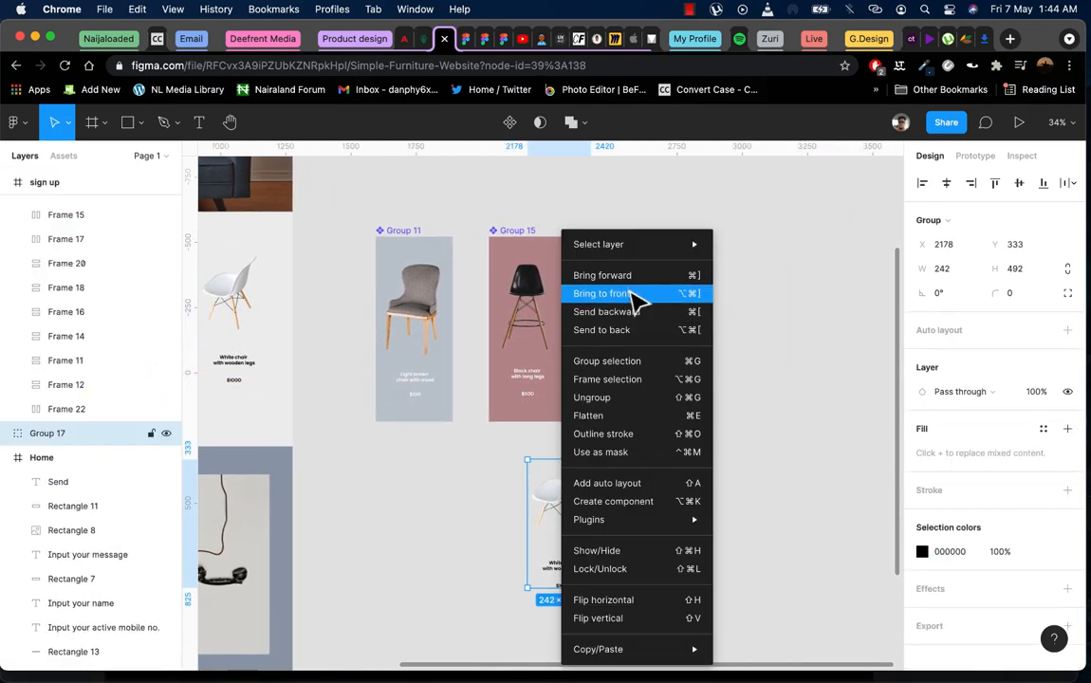
{"action": "left_click", "coordinate": [634, 290]}
Recolour the empty duplicated red card with the document colour 3545D6 at 22% opacity
{"action": "left_click", "coordinate": [669, 323]}
{"action": "left_click", "coordinate": [923, 589]}
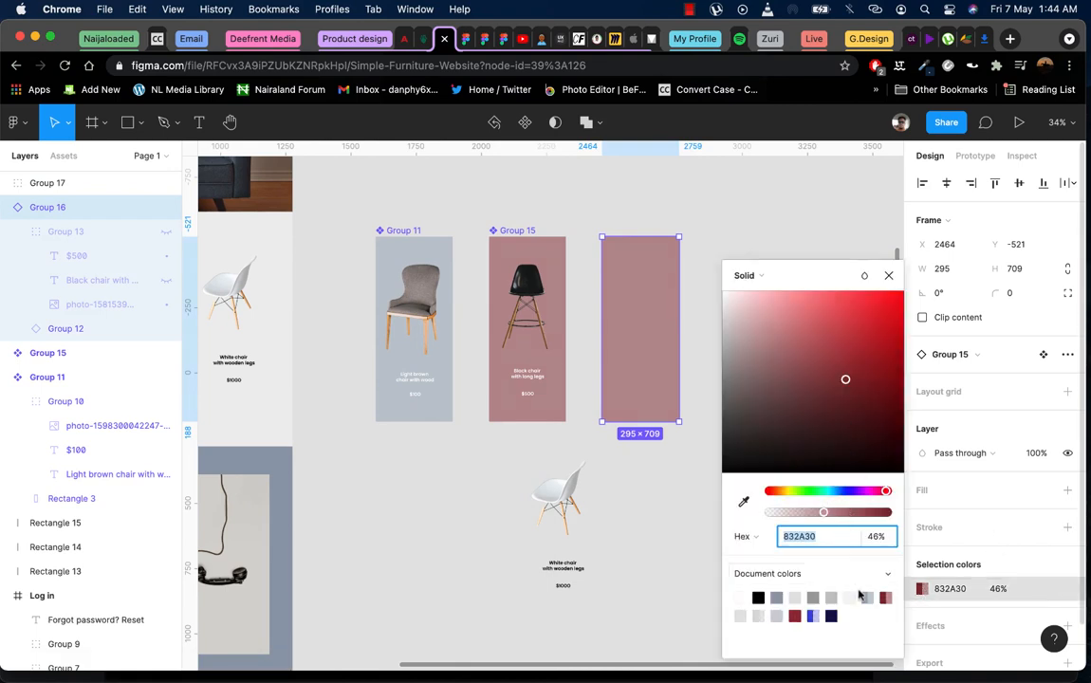
{"action": "left_click", "coordinate": [813, 616]}
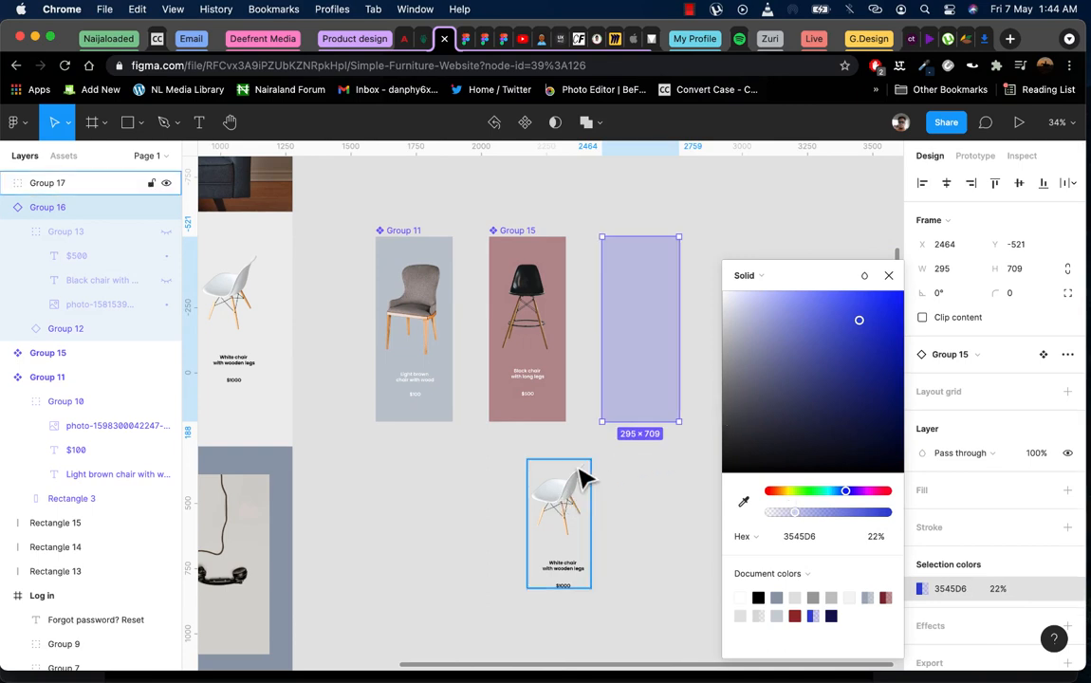
Move the copied white chair group onto the purple card and align the two by their vertical centres
{"action": "left_click_drag", "start_coordinate": [569, 500], "coordinate": [650, 292]}
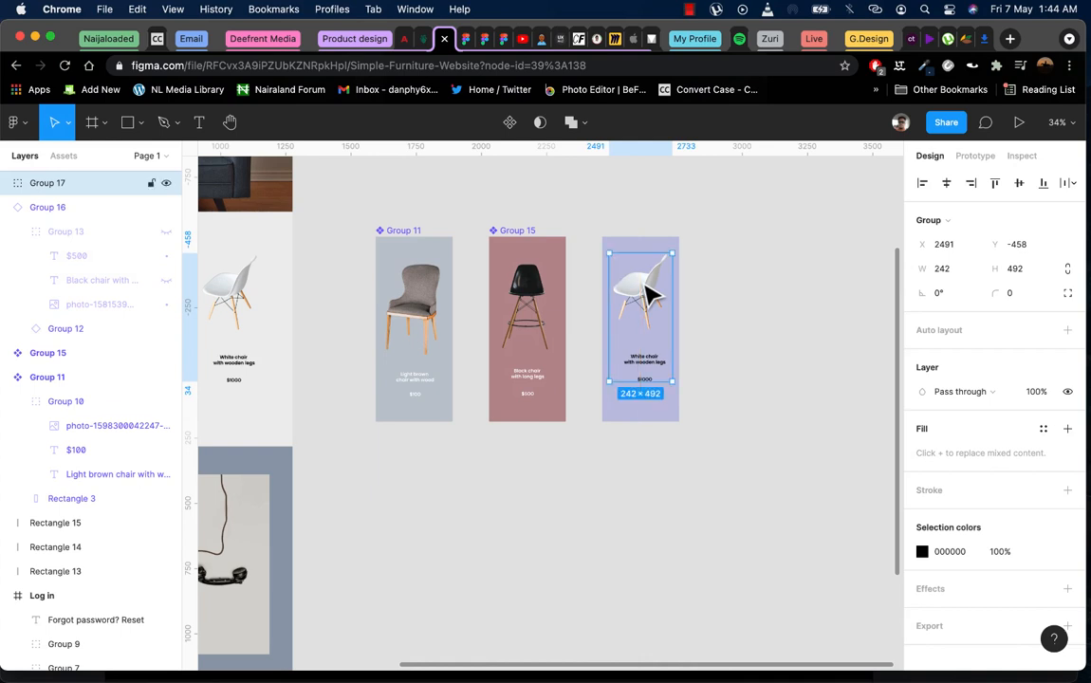
{"action": "left_click", "coordinate": [628, 251], "text": "shift"}
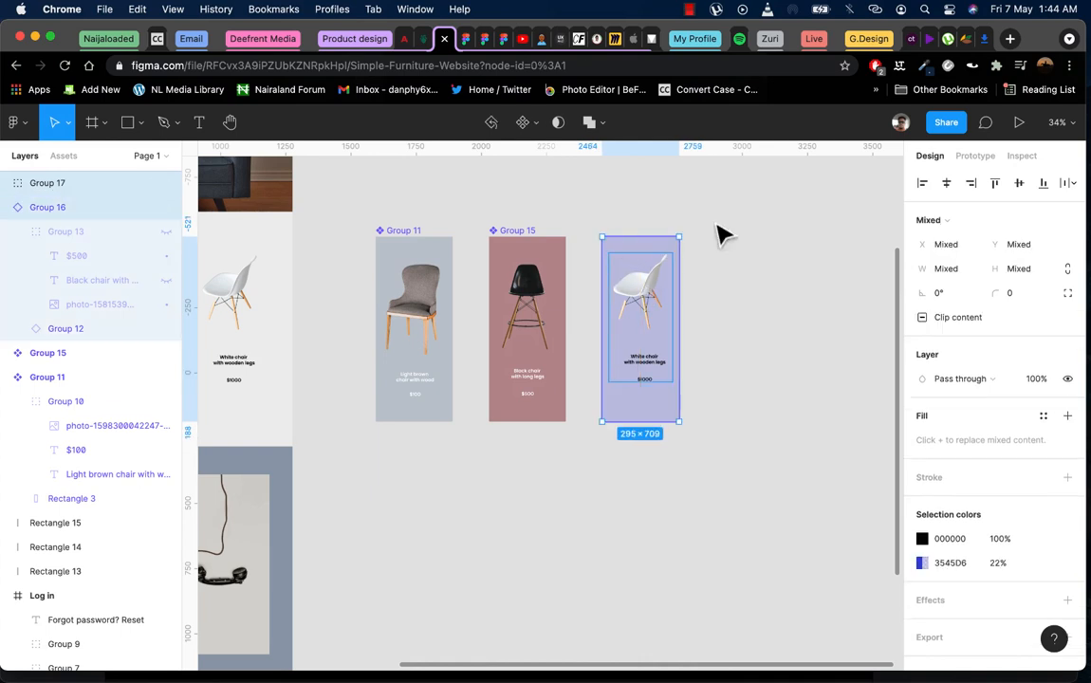
{"action": "left_click", "coordinate": [1019, 182]}
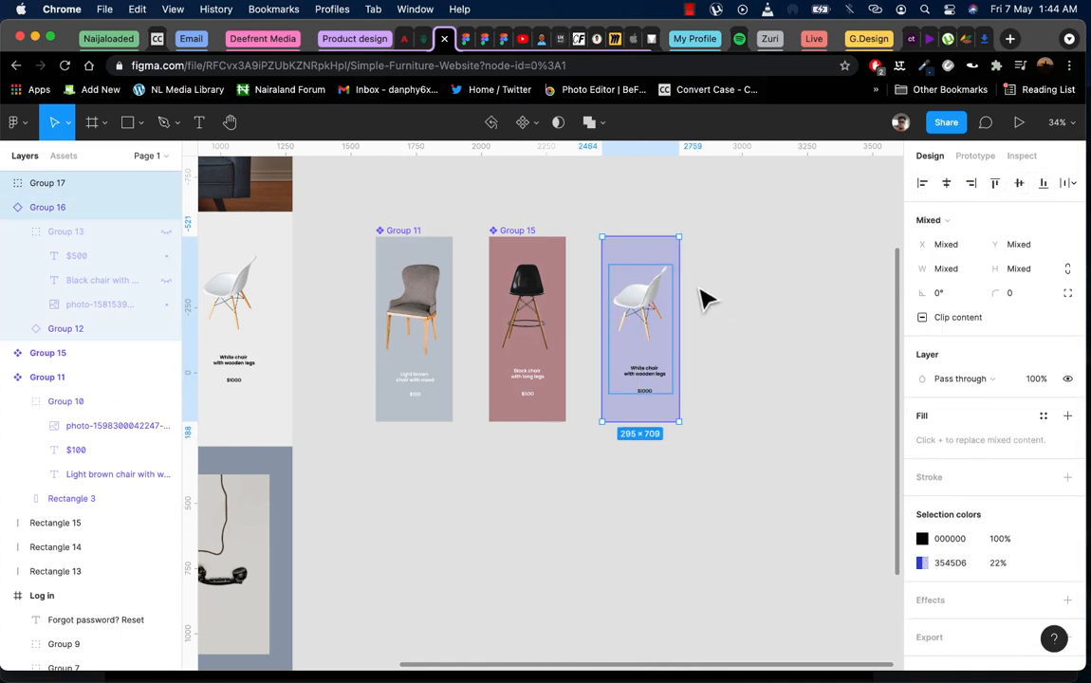
{"action": "left_click", "coordinate": [721, 287]}
Set the white chair's title and price text on the purple card to white, FFFFFF
{"action": "double_click", "coordinate": [653, 380]}
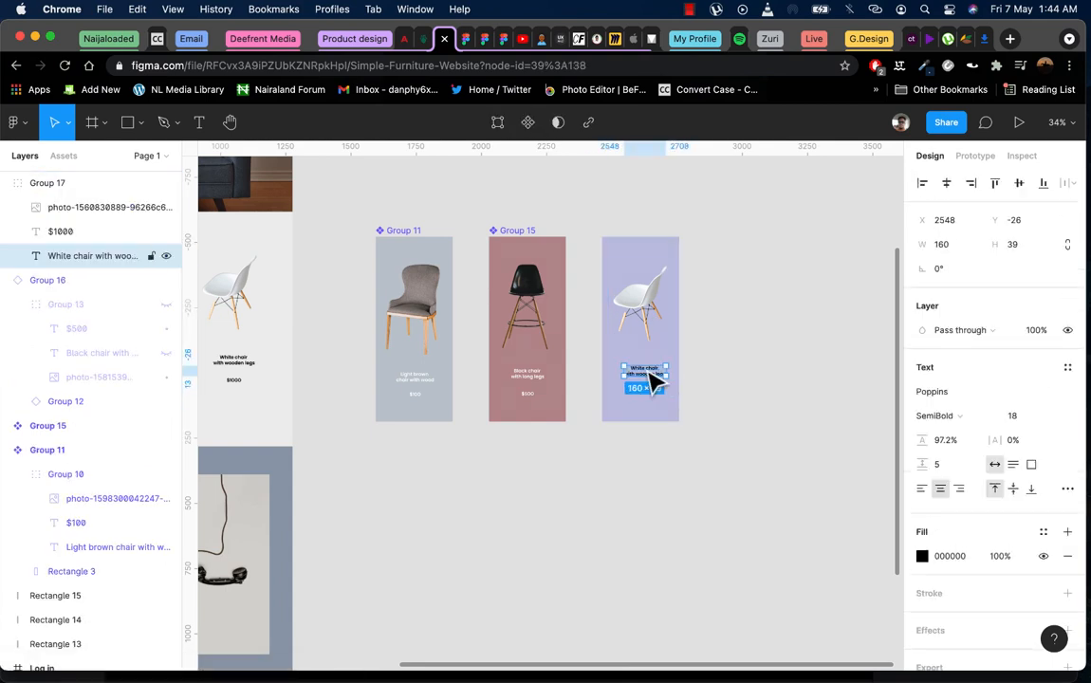
{"action": "scroll", "coordinate": [653, 387], "scroll_direction": "up", "scroll_amount": 5}
{"action": "left_click", "coordinate": [653, 406], "text": "shift"}
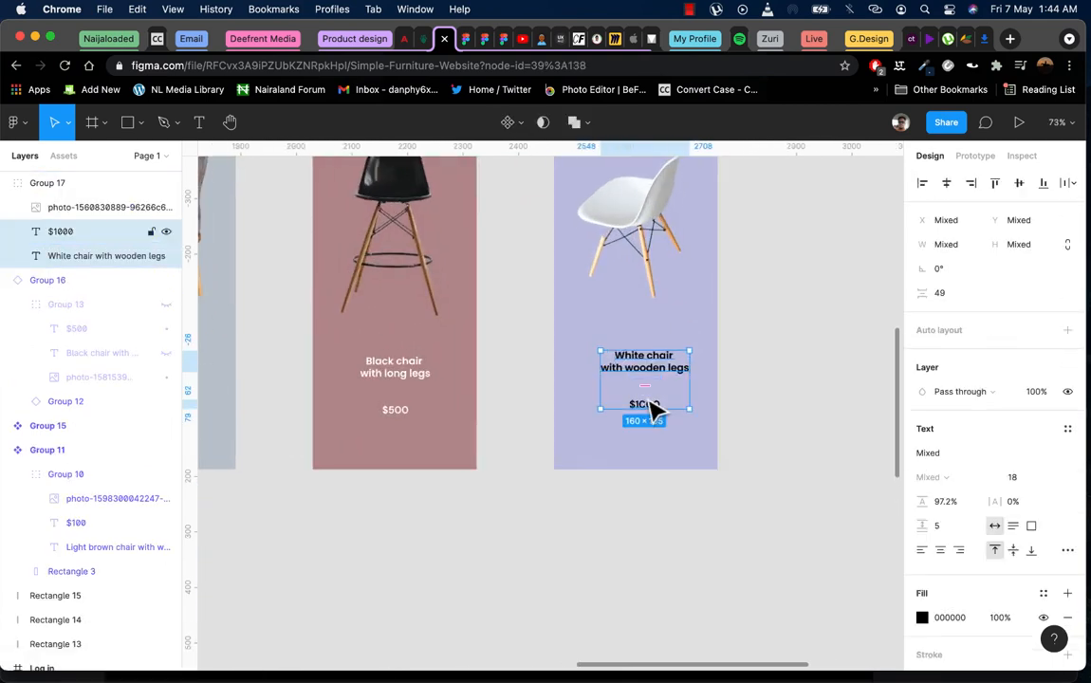
{"action": "left_click", "coordinate": [922, 618]}
{"action": "left_click_drag", "start_coordinate": [723, 471], "coordinate": [697, 242]}
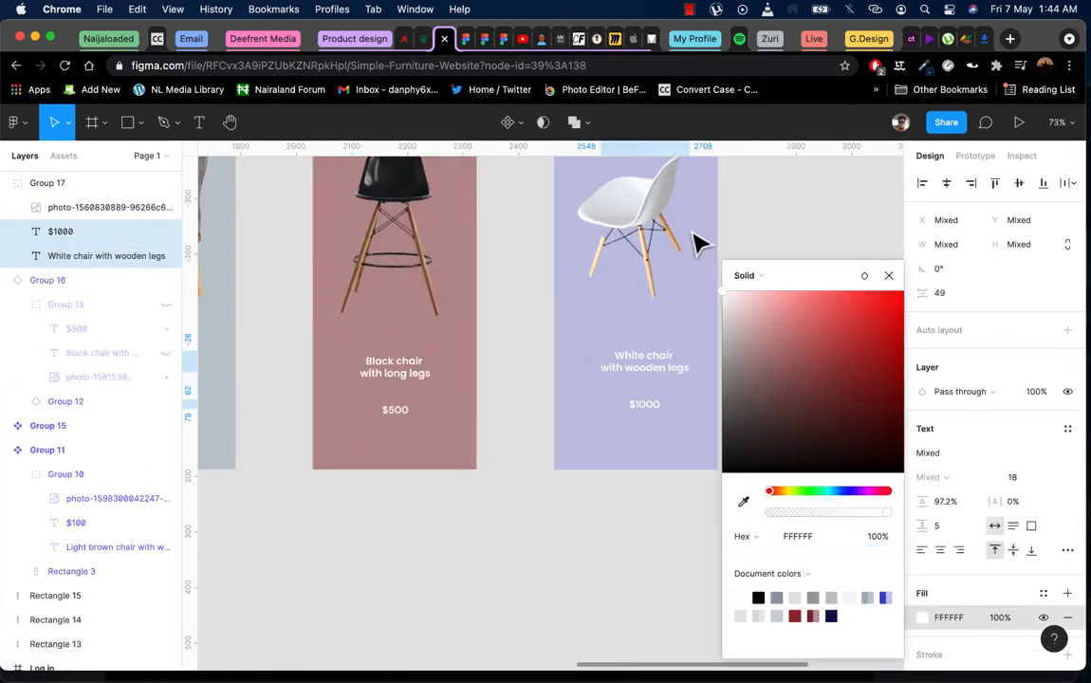
{"action": "left_click", "coordinate": [808, 217]}
Create a single component from the purple card and the white chair group on it
{"action": "scroll", "coordinate": [626, 323], "scroll_direction": "down", "scroll_amount": 5}
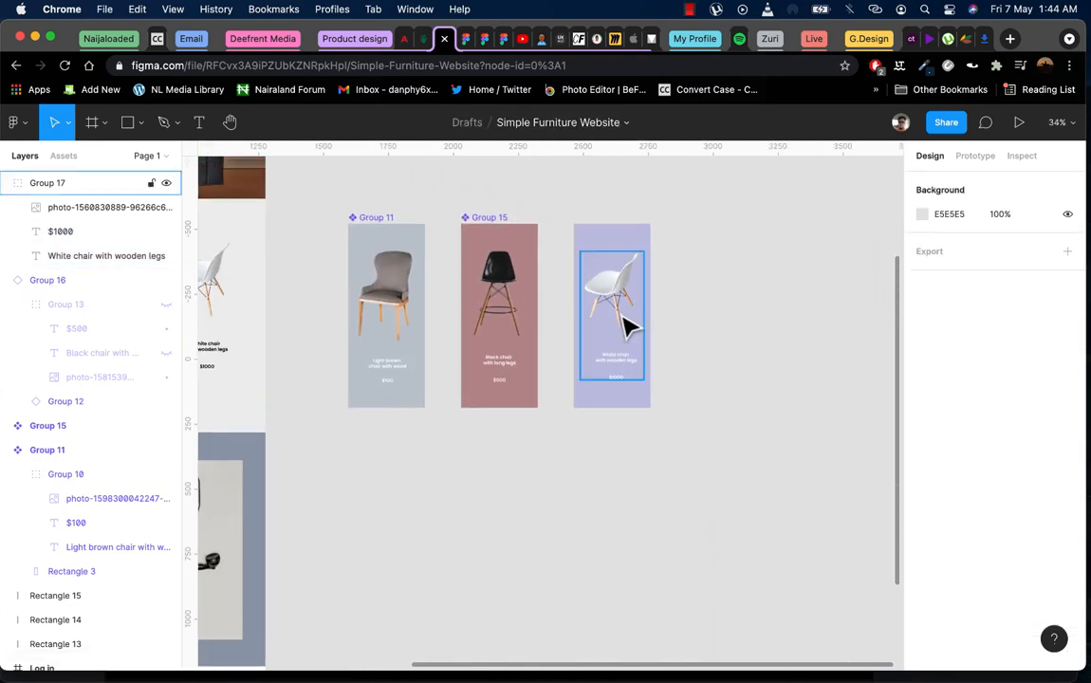
{"action": "scroll", "coordinate": [631, 327], "scroll_direction": "down", "scroll_amount": 3}
{"action": "left_click", "coordinate": [615, 284]}
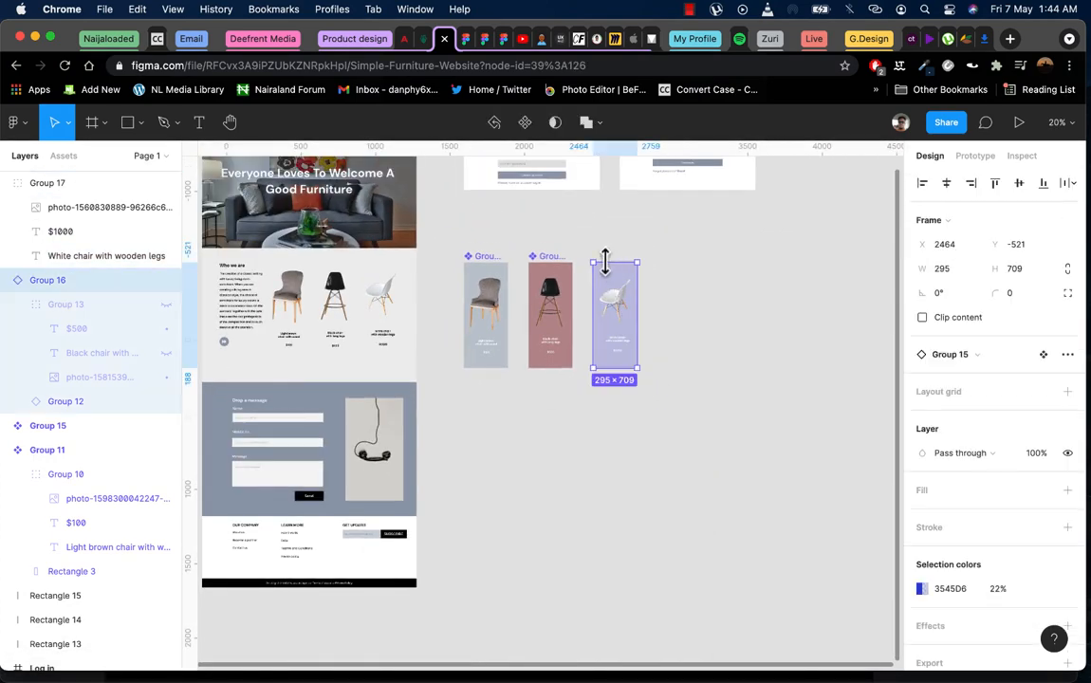
{"action": "left_click_drag", "start_coordinate": [687, 393], "coordinate": [597, 257]}
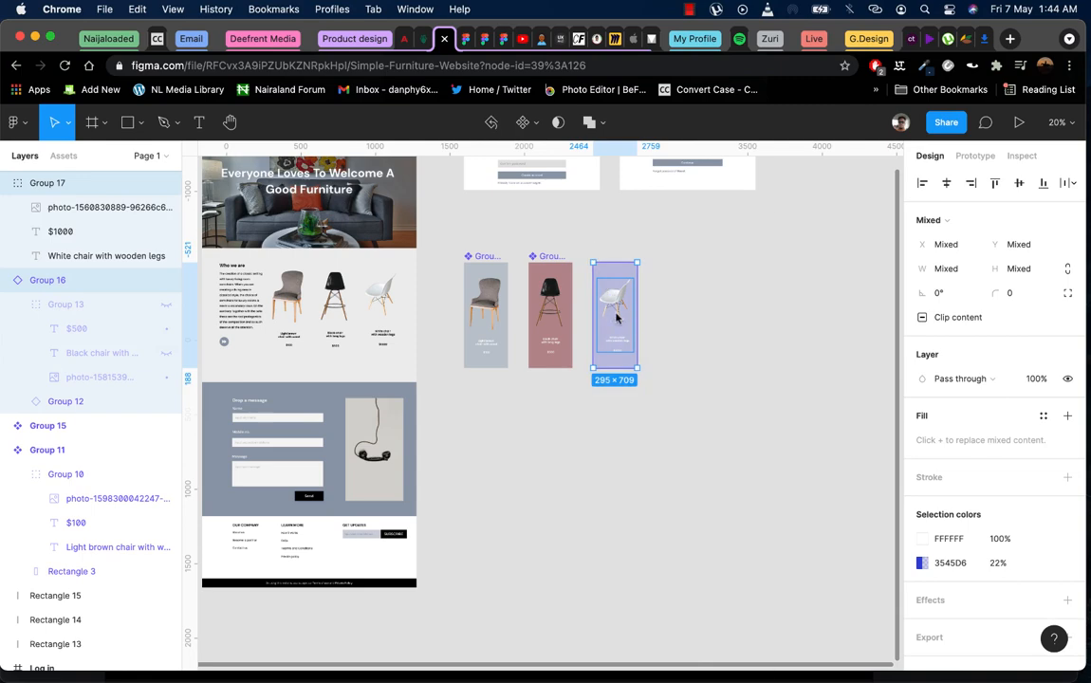
{"action": "right_click", "coordinate": [616, 313]}
{"action": "left_click", "coordinate": [680, 465]}
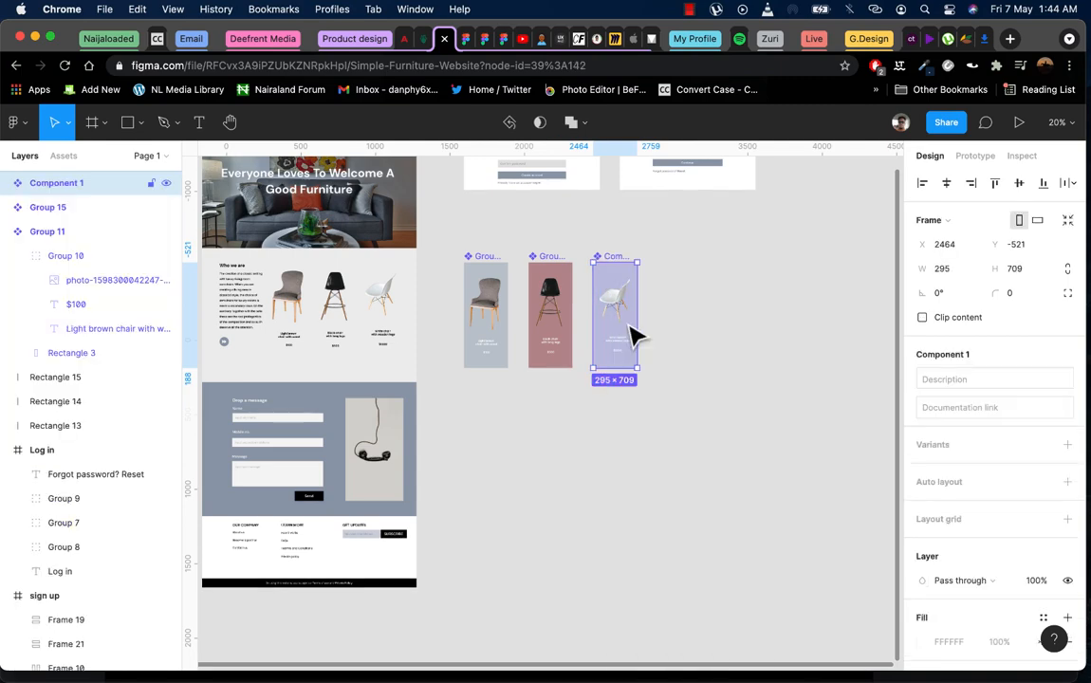
Link the home page's white chair group to the purple card component with a While hovering interaction set to Open overlay
{"action": "left_click", "coordinate": [397, 303]}
{"action": "left_click", "coordinate": [387, 303]}
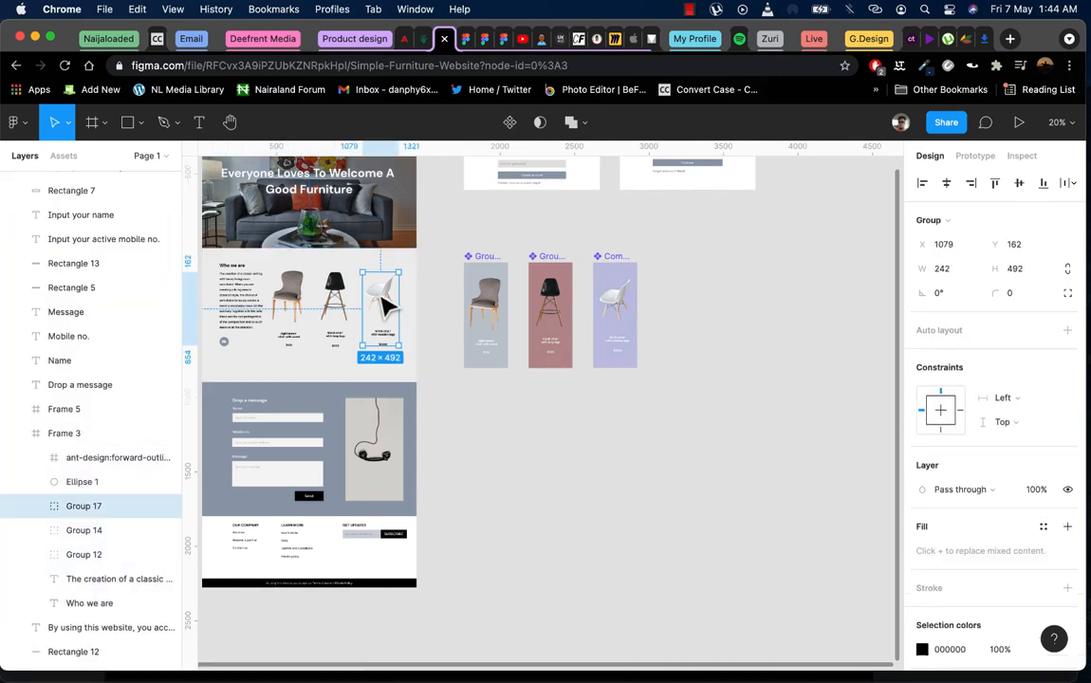
{"action": "left_click", "coordinate": [975, 156]}
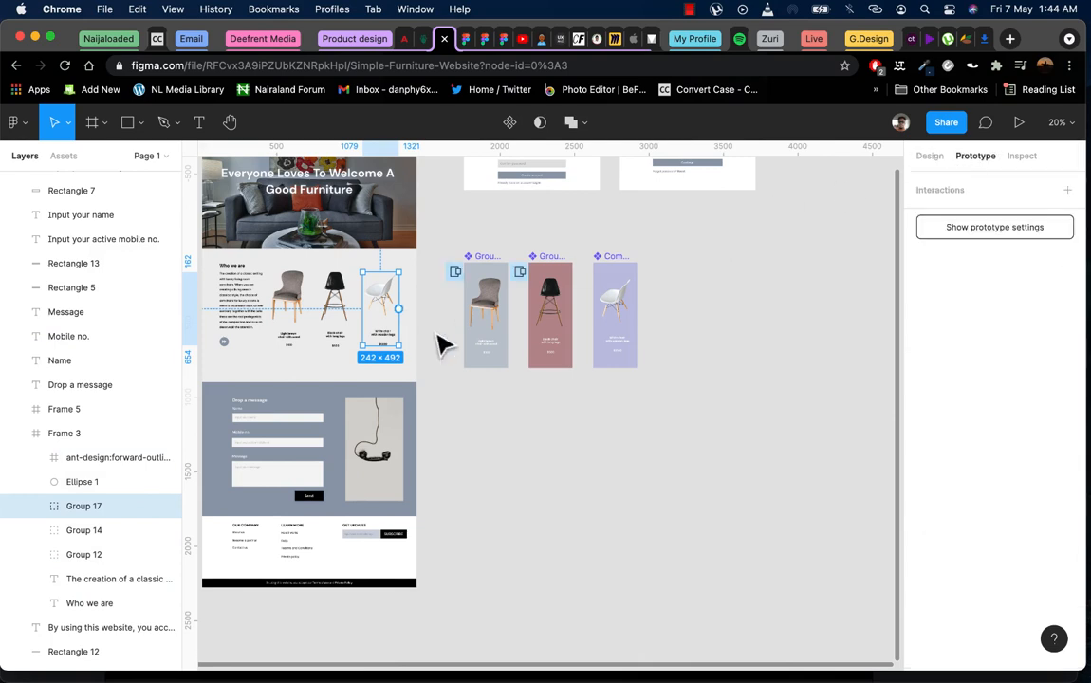
{"action": "left_click_drag", "start_coordinate": [402, 311], "coordinate": [616, 317]}
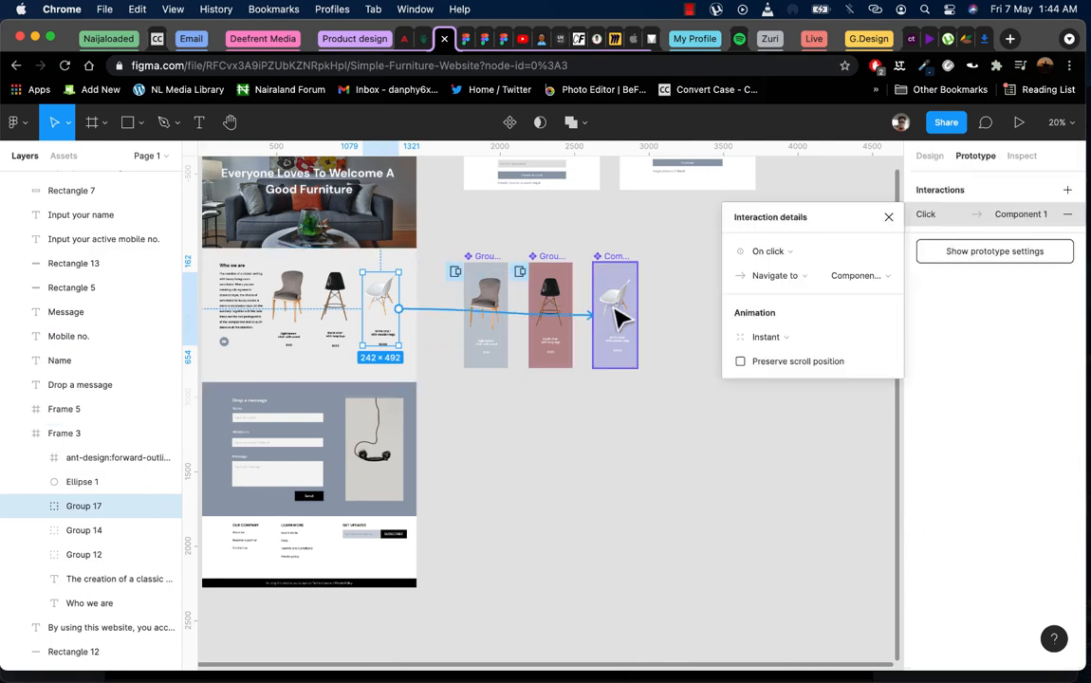
{"action": "left_click", "coordinate": [784, 252]}
{"action": "left_click", "coordinate": [778, 286]}
{"action": "left_click", "coordinate": [780, 276]}
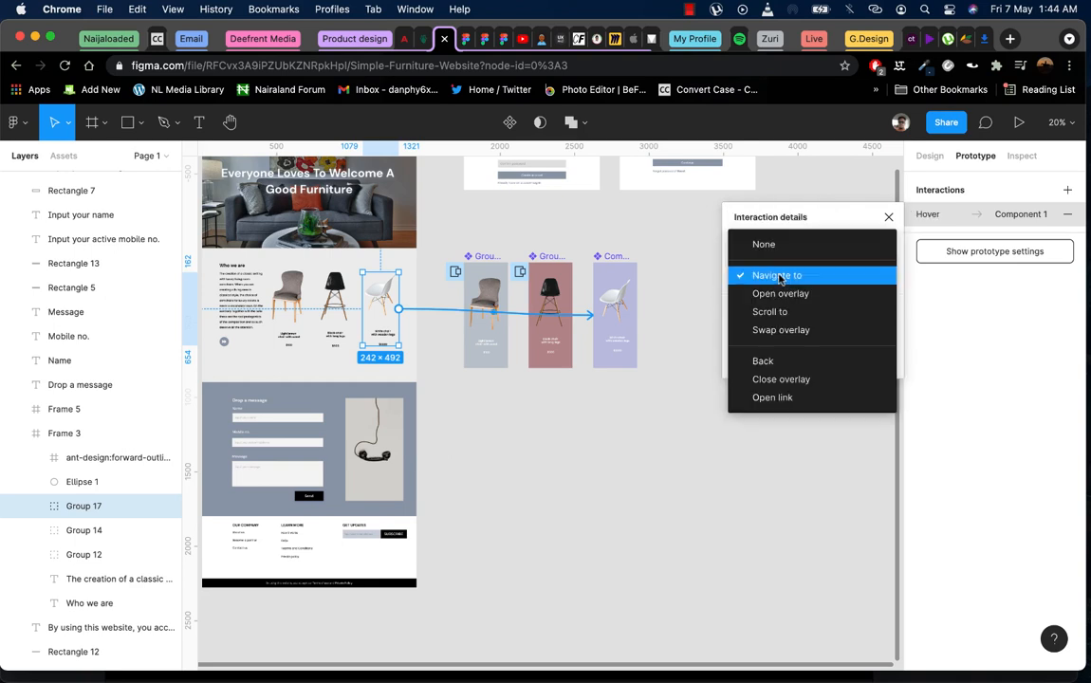
{"action": "left_click", "coordinate": [786, 295]}
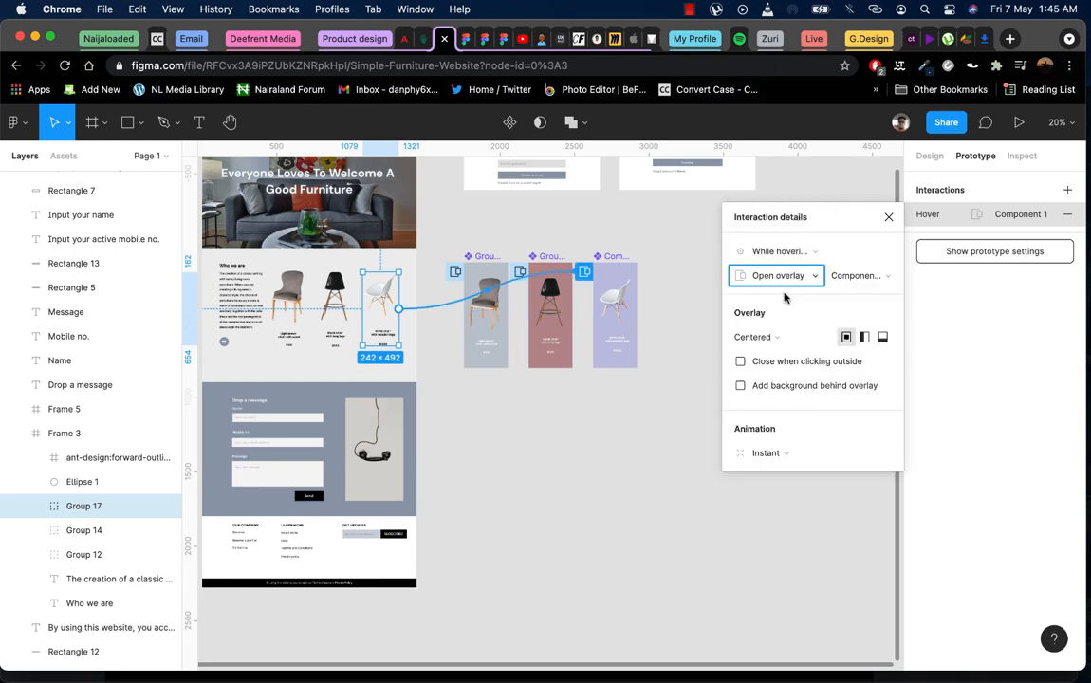
Set the overlay position to Manual and align the purple card's chair over the white chair on the page
{"action": "left_click", "coordinate": [765, 343]}
{"action": "left_click", "coordinate": [767, 474]}
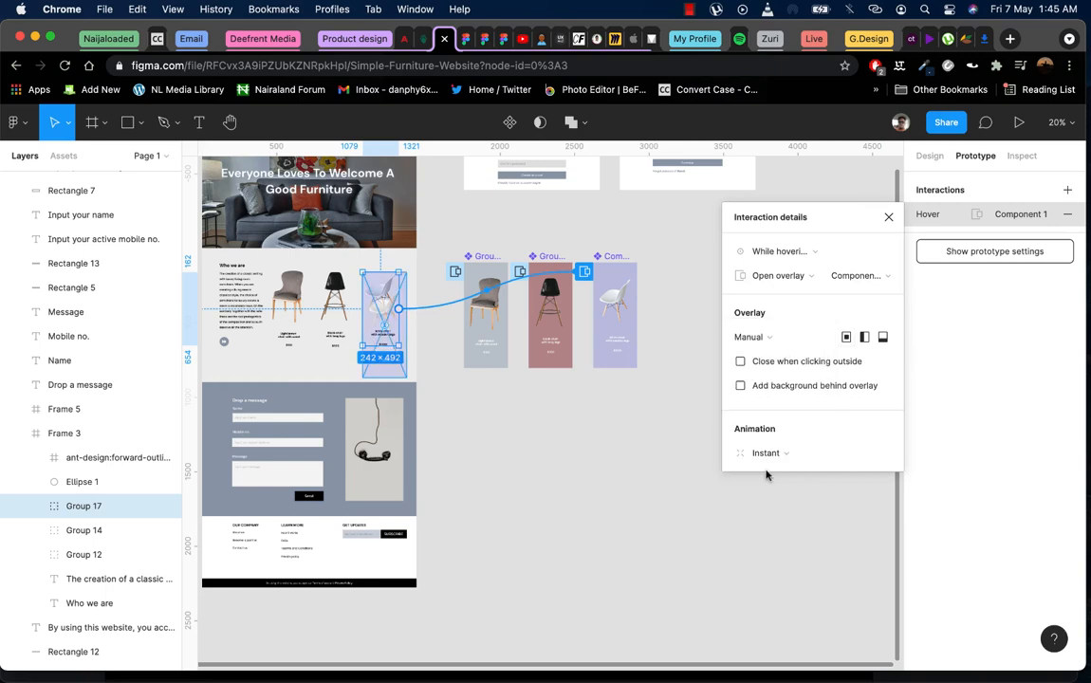
{"action": "scroll", "coordinate": [384, 354], "scroll_direction": "up", "scroll_amount": 5}
{"action": "key", "text": "alt"}
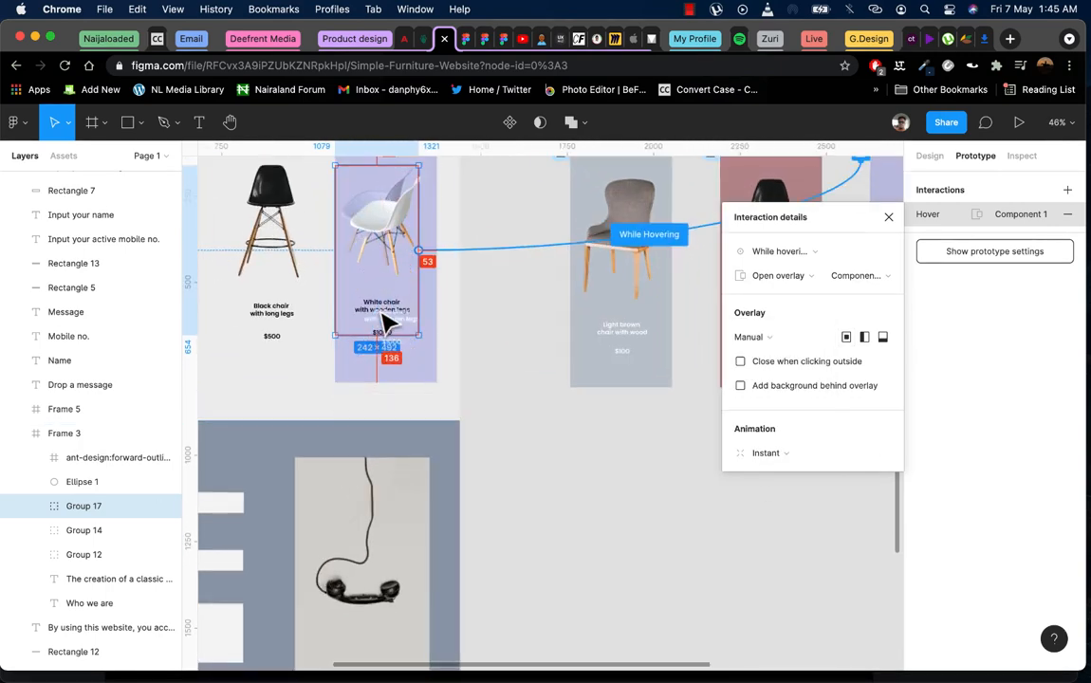
{"action": "left_click_drag", "start_coordinate": [370, 303], "coordinate": [373, 306]}
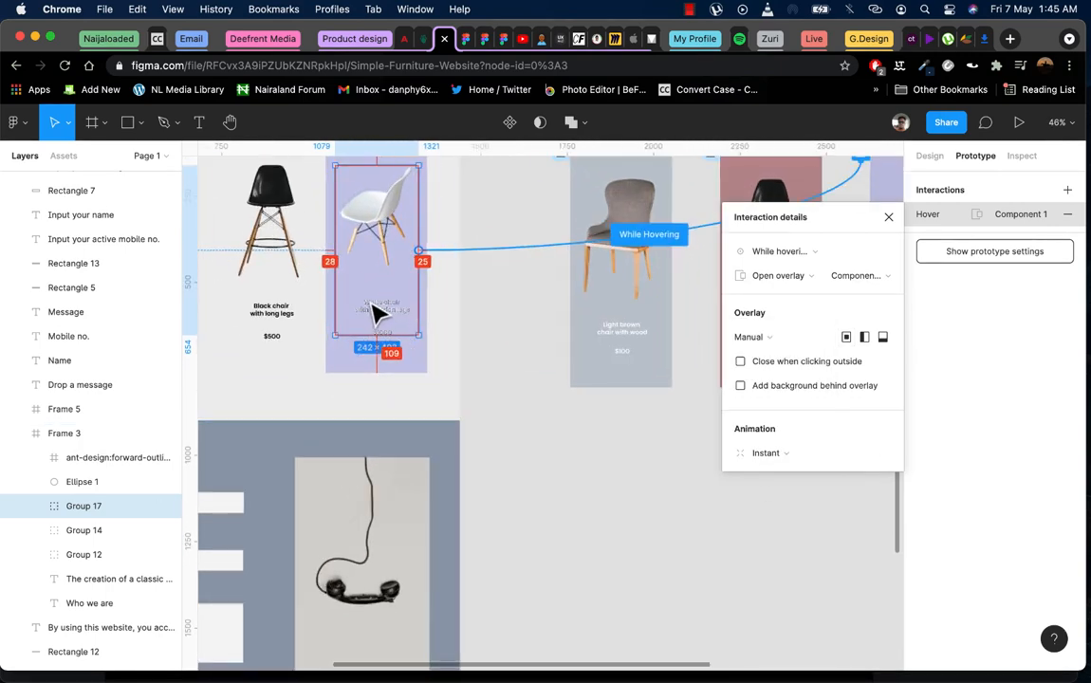
{"action": "scroll", "coordinate": [377, 313], "scroll_direction": "up", "scroll_amount": 6}
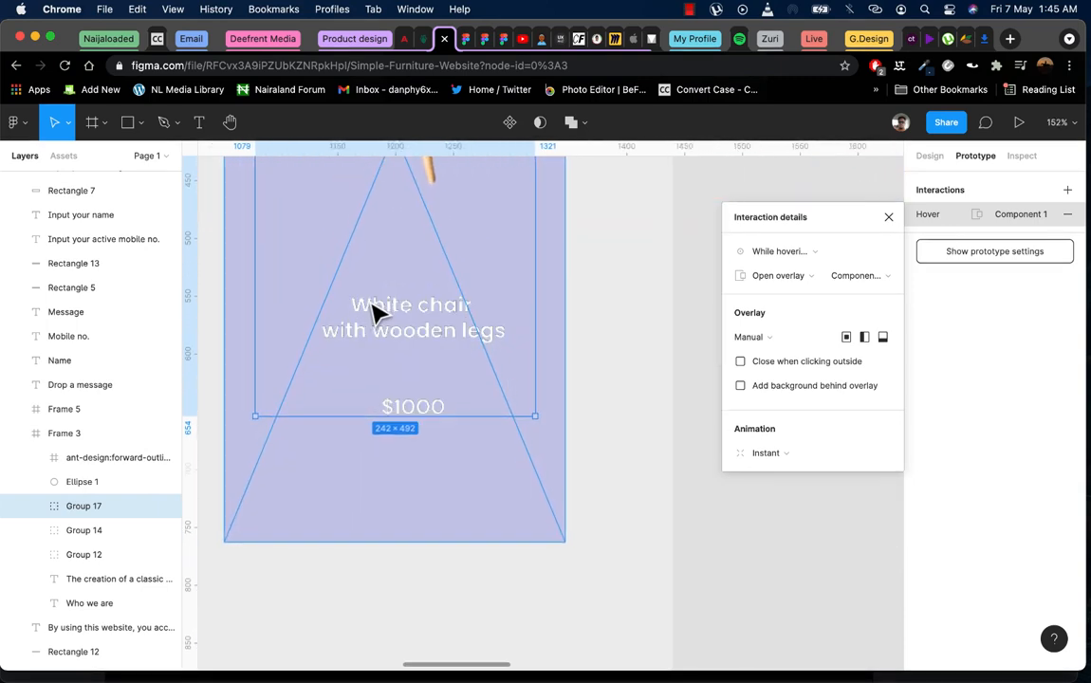
{"action": "scroll", "coordinate": [425, 353], "scroll_direction": "down", "scroll_amount": 10}
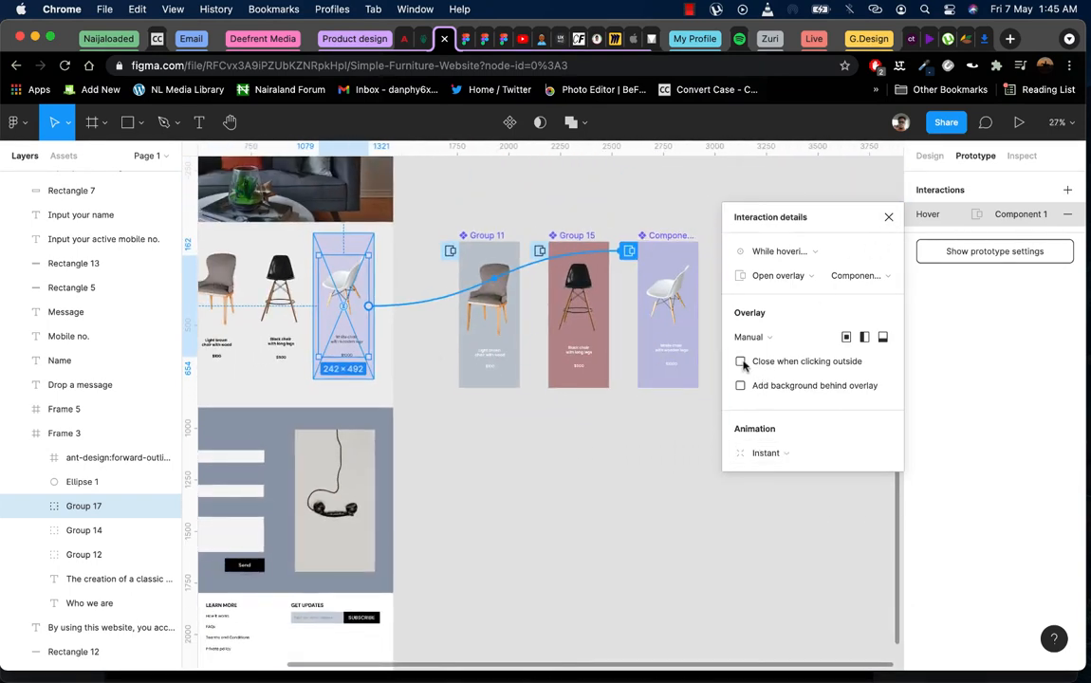
{"action": "left_click", "coordinate": [888, 217]}
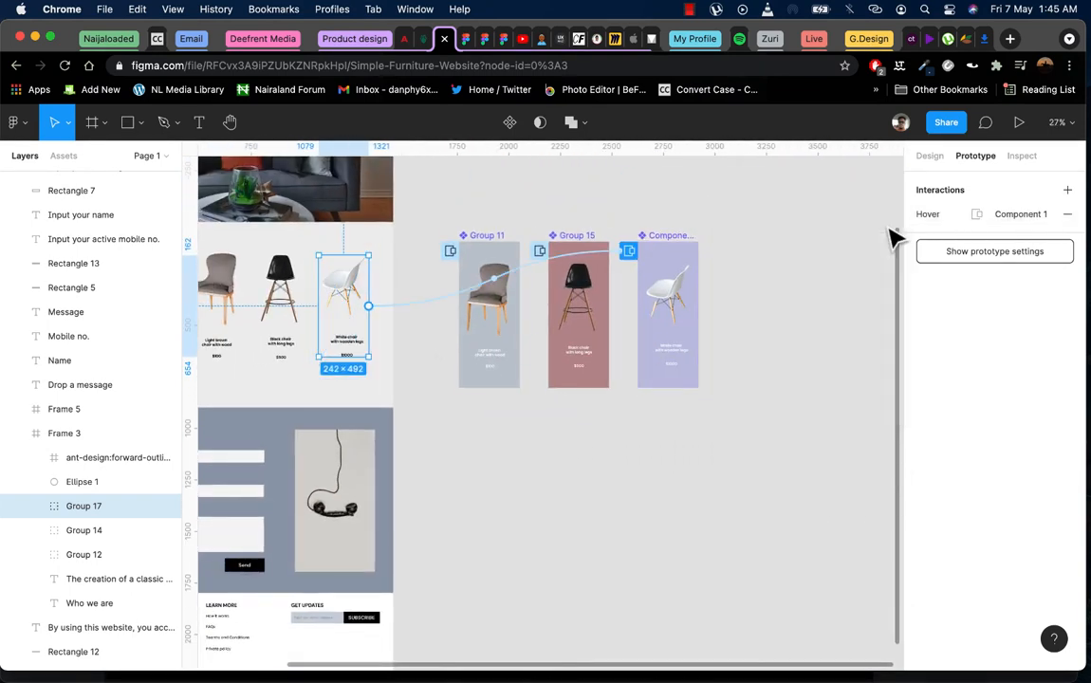
Switch to the prototype preview and test the hover overlays on the chairs
{"action": "left_click", "coordinate": [466, 42]}
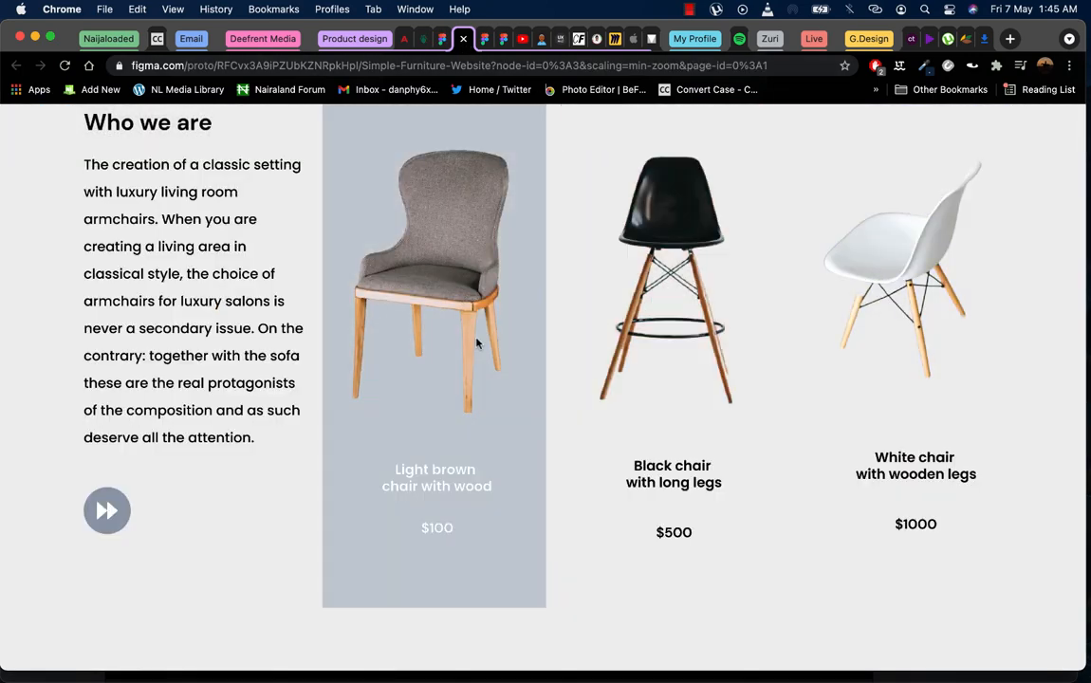
{"action": "scroll", "coordinate": [533, 500], "scroll_direction": "down", "scroll_amount": 2}
{"action": "scroll", "coordinate": [533, 500], "scroll_direction": "up", "scroll_amount": 3}
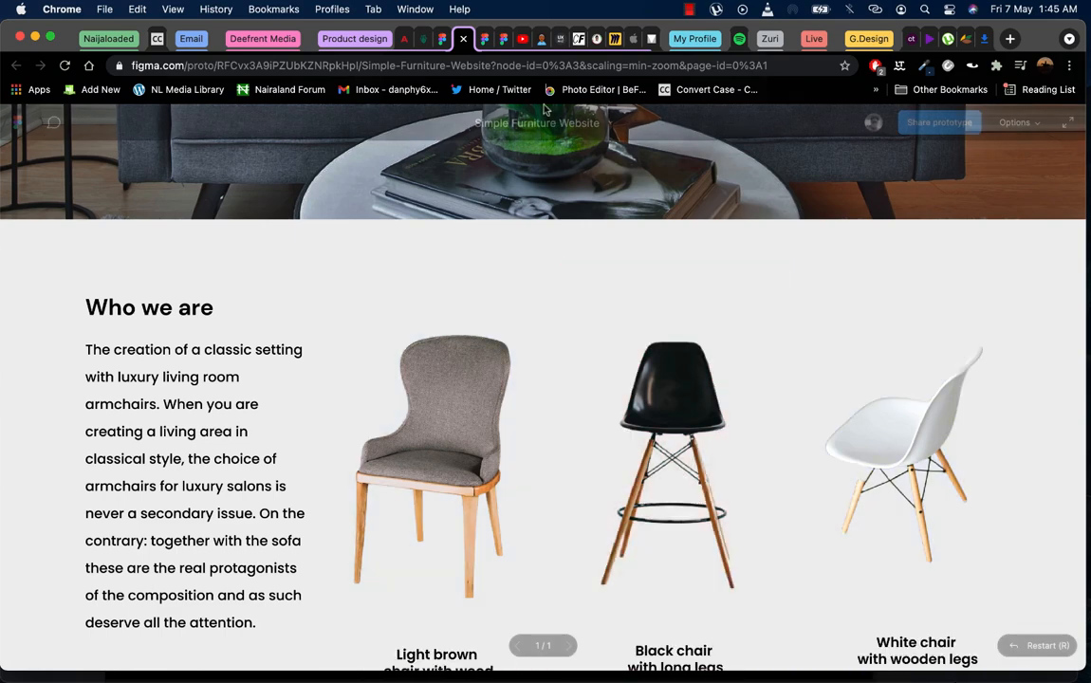
Return to the design file and look over the Drop a message form section of the home page
{"action": "key", "text": "super+w"}
{"action": "scroll", "coordinate": [581, 392], "scroll_direction": "left", "scroll_amount": 5}
{"action": "scroll", "coordinate": [580, 392], "scroll_direction": "down", "scroll_amount": 2}
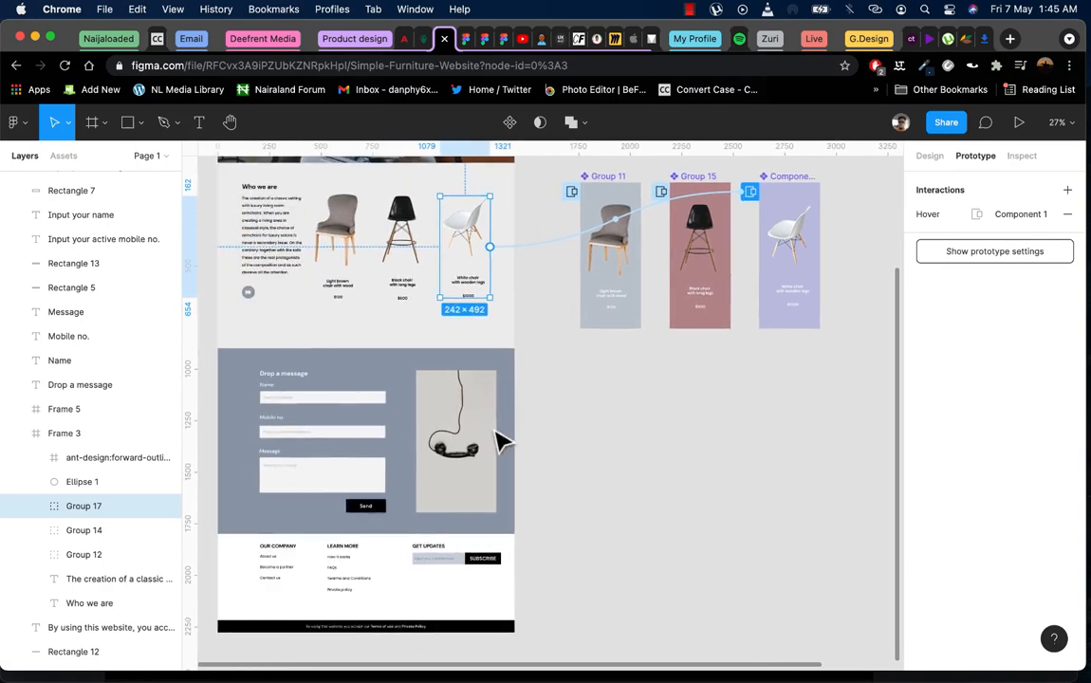
{"action": "scroll", "coordinate": [415, 404], "scroll_direction": "down", "scroll_amount": 5}
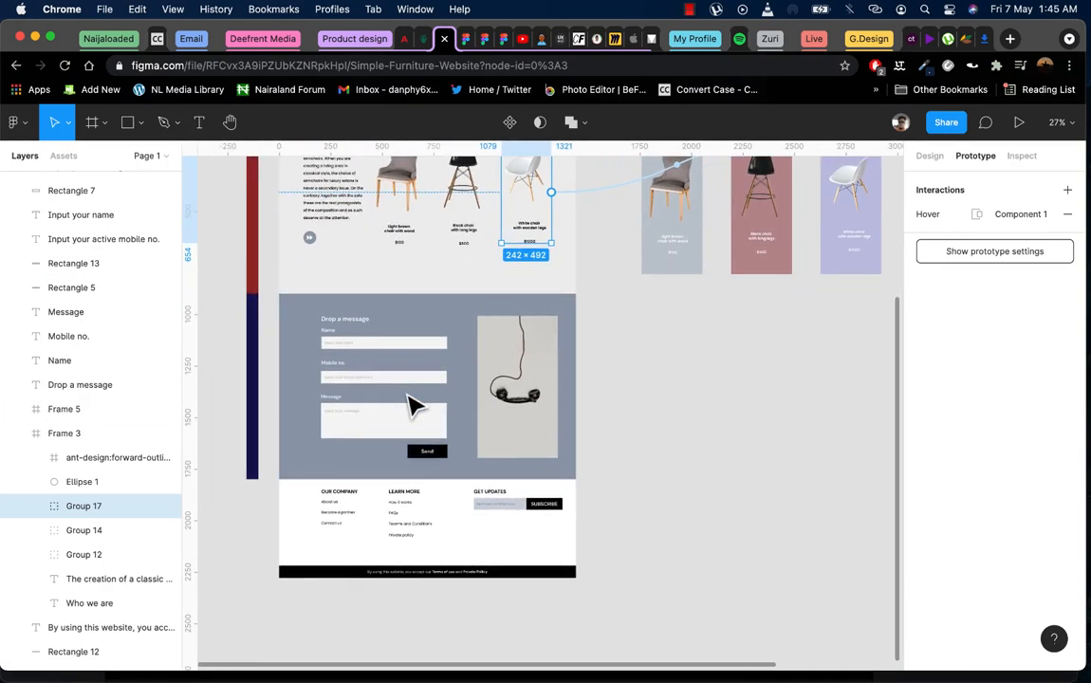
{"action": "scroll", "coordinate": [415, 403], "scroll_direction": "down", "scroll_amount": 2}
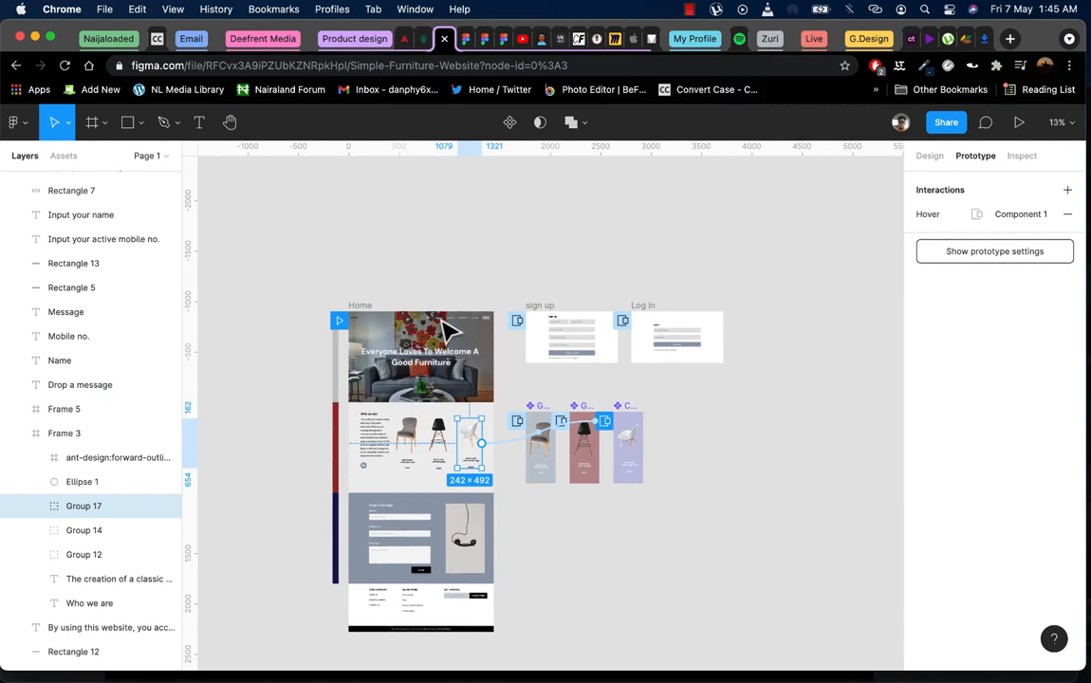
{"action": "scroll", "coordinate": [450, 331], "scroll_direction": "up", "scroll_amount": 1}
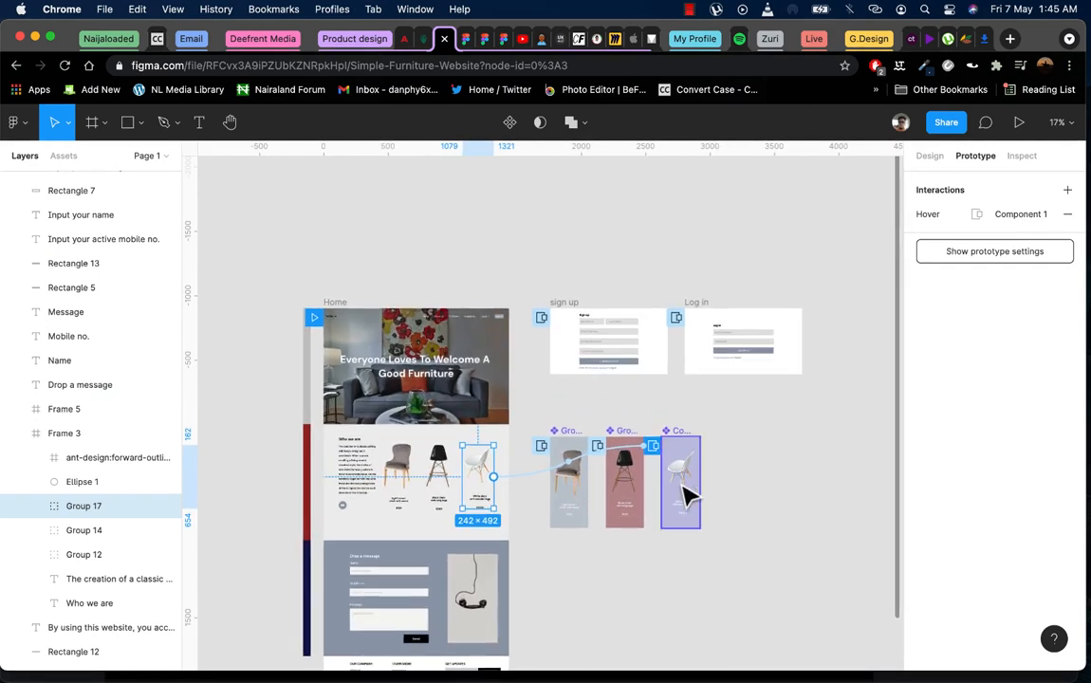
{"action": "left_click_drag", "start_coordinate": [734, 537], "coordinate": [521, 426]}
{"action": "left_click", "coordinate": [565, 464]}
{"action": "left_click_drag", "start_coordinate": [564, 468], "coordinate": [588, 470]}
{"action": "left_click", "coordinate": [707, 480]}
{"action": "left_click", "coordinate": [932, 156]}
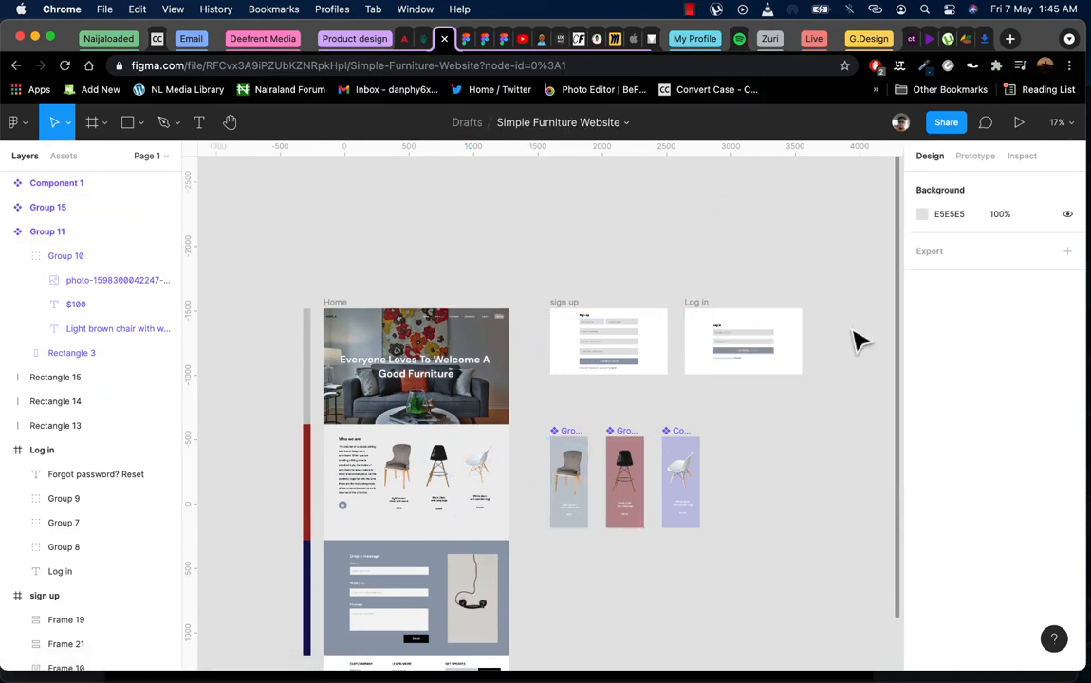
{"action": "left_click_drag", "start_coordinate": [779, 522], "coordinate": [536, 432]}
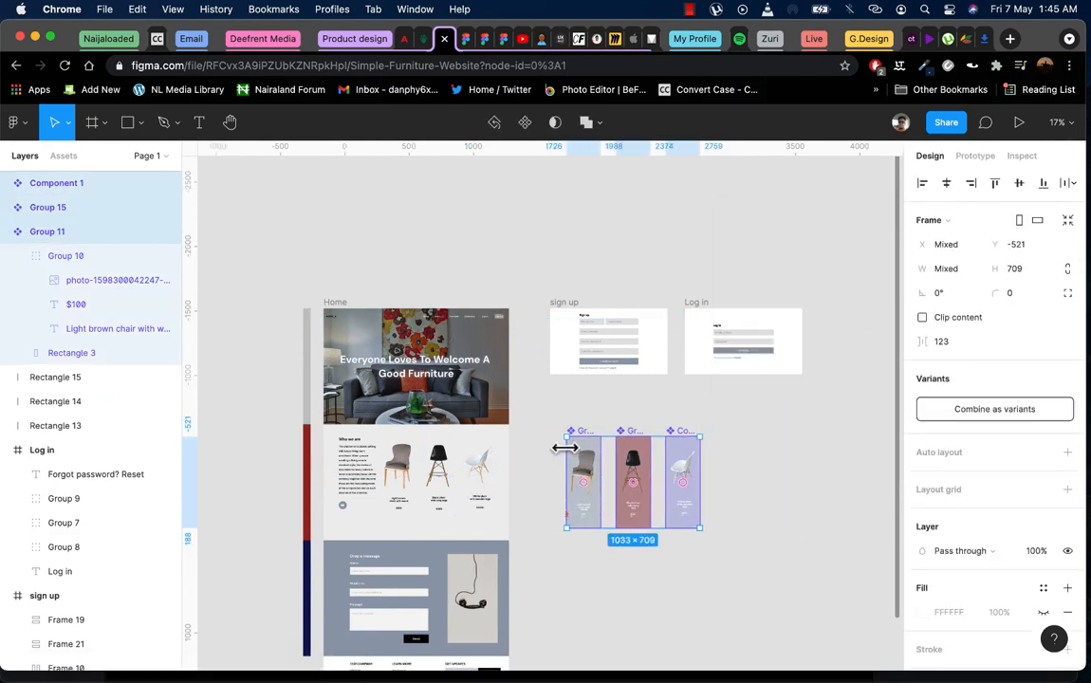
{"action": "left_click", "coordinate": [736, 566]}
{"action": "left_click_drag", "start_coordinate": [736, 567], "coordinate": [553, 421]}
{"action": "mouse_move", "coordinate": [584, 506]}
{"action": "left_mouse_down"}
{"action": "mouse_move", "coordinate": [604, 507]}
{"action": "mouse_move", "coordinate": [586, 507]}
{"action": "left_mouse_up"}
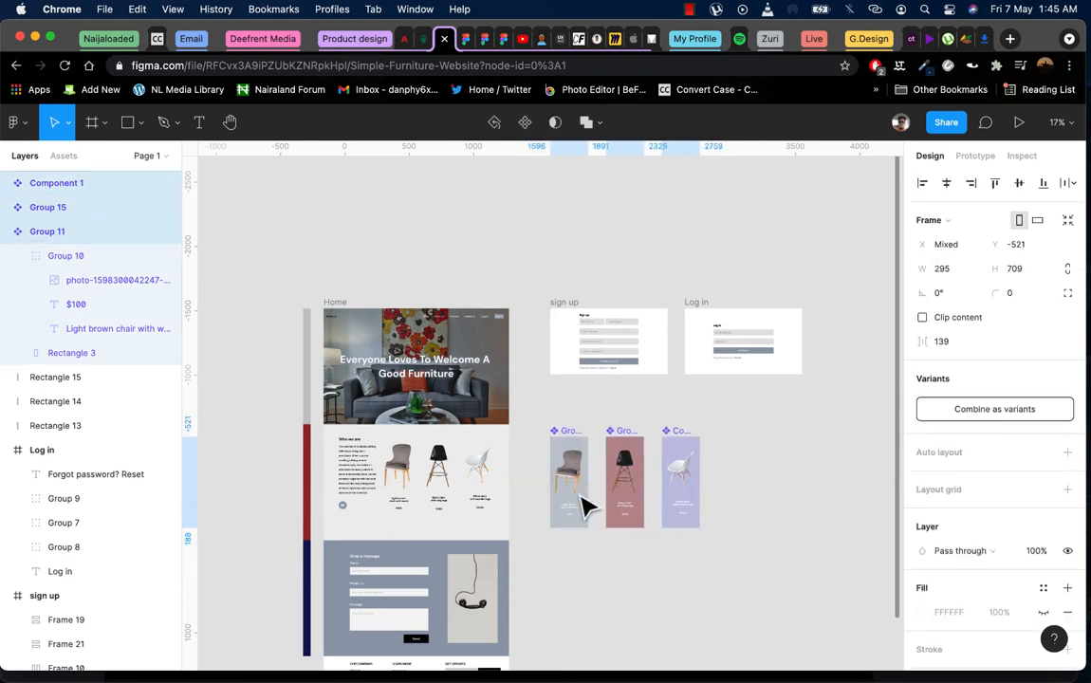
Switch to the prototype preview and test the About Us and Furniture navigation links and the chair hover overlays
{"action": "left_click", "coordinate": [611, 605]}
{"action": "scroll", "coordinate": [548, 532], "scroll_direction": "down", "scroll_amount": 3}
{"action": "scroll", "coordinate": [548, 531], "scroll_direction": "down", "scroll_amount": 1}
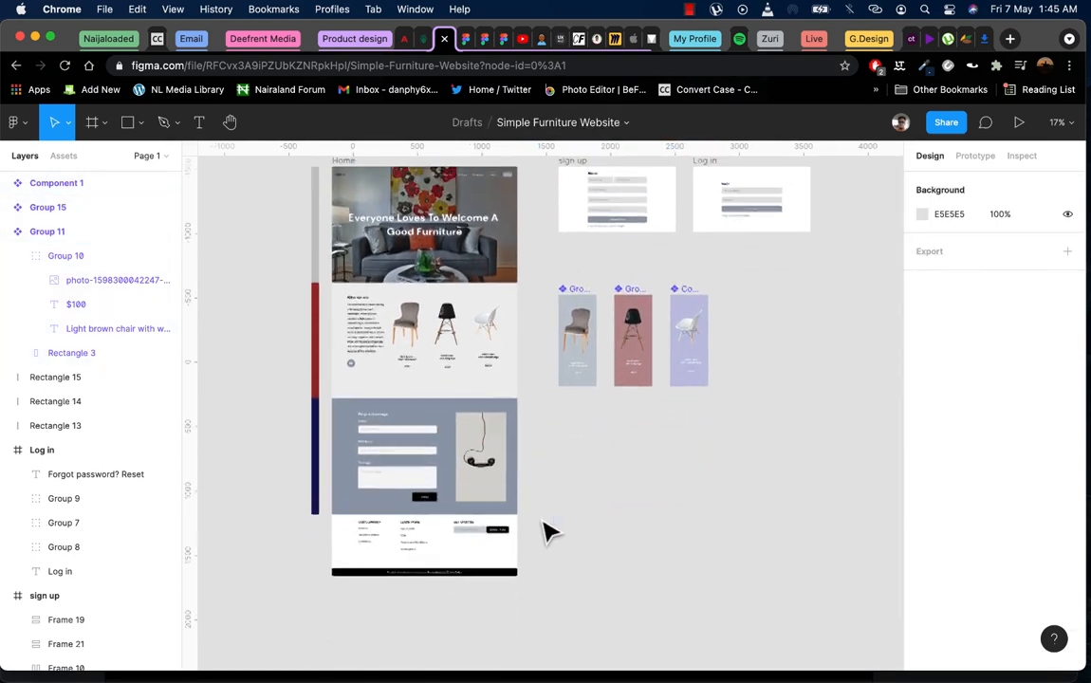
{"action": "scroll", "coordinate": [548, 532], "scroll_direction": "up", "scroll_amount": 3}
{"action": "scroll", "coordinate": [548, 531], "scroll_direction": "down", "scroll_amount": 1}
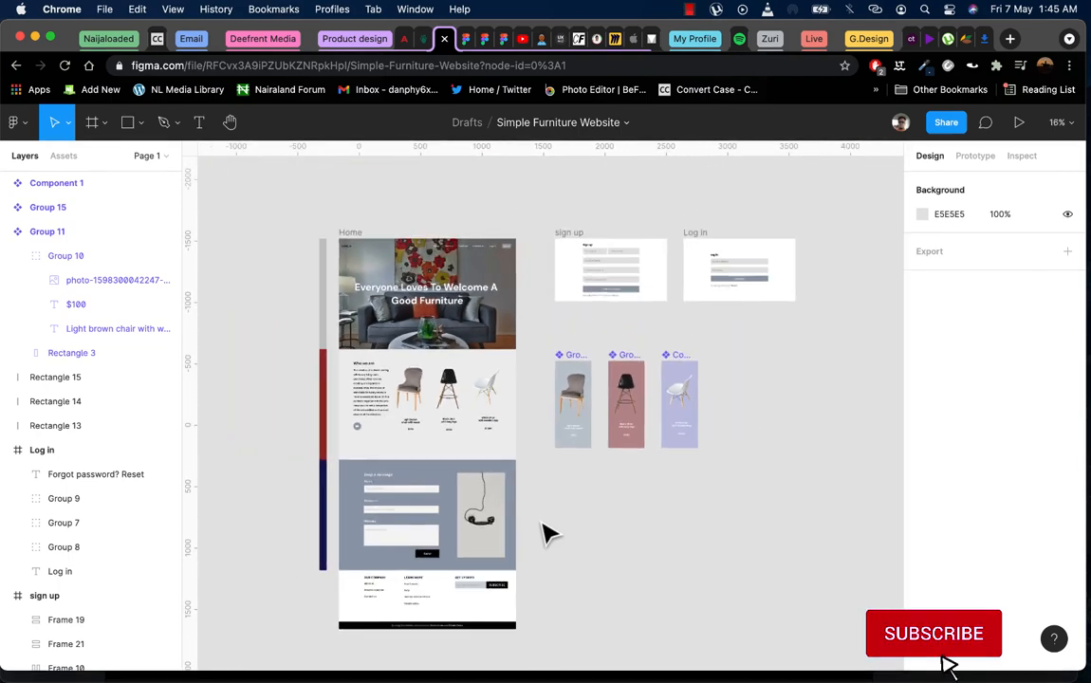
{"action": "left_click", "coordinate": [464, 42]}
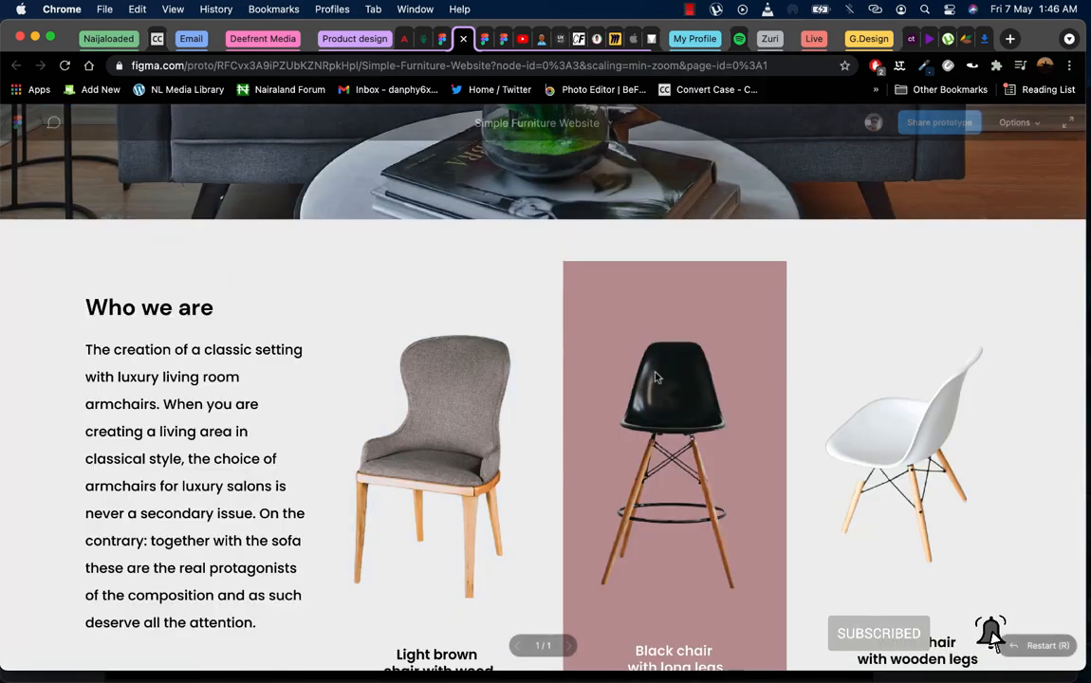
{"action": "left_click", "coordinate": [662, 422]}
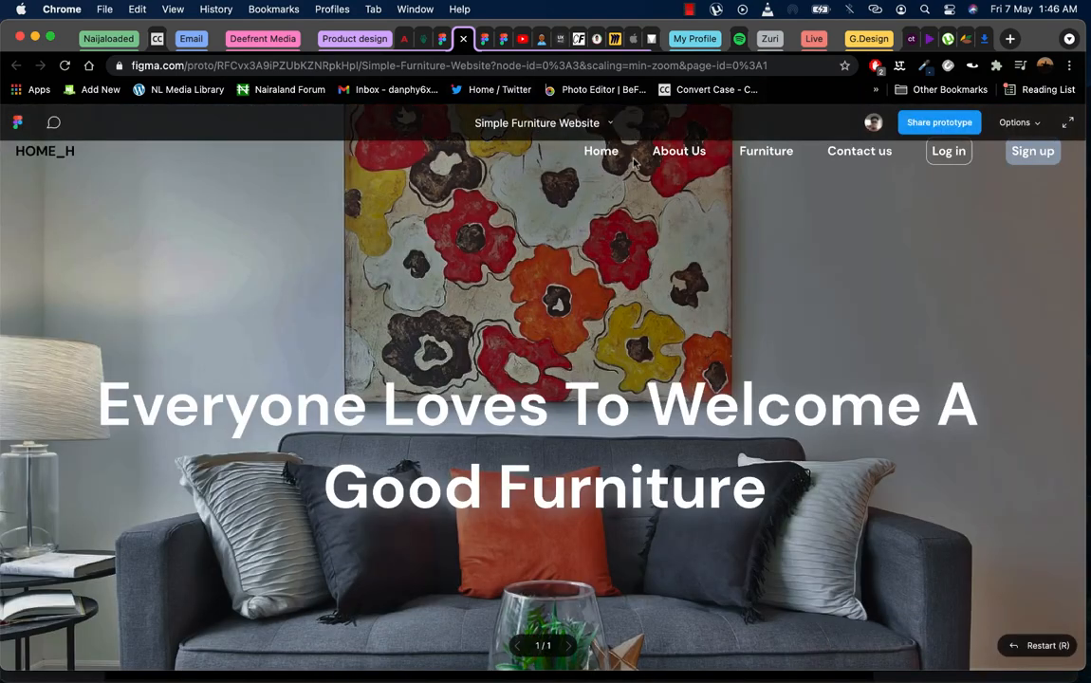
{"action": "left_click", "coordinate": [679, 154]}
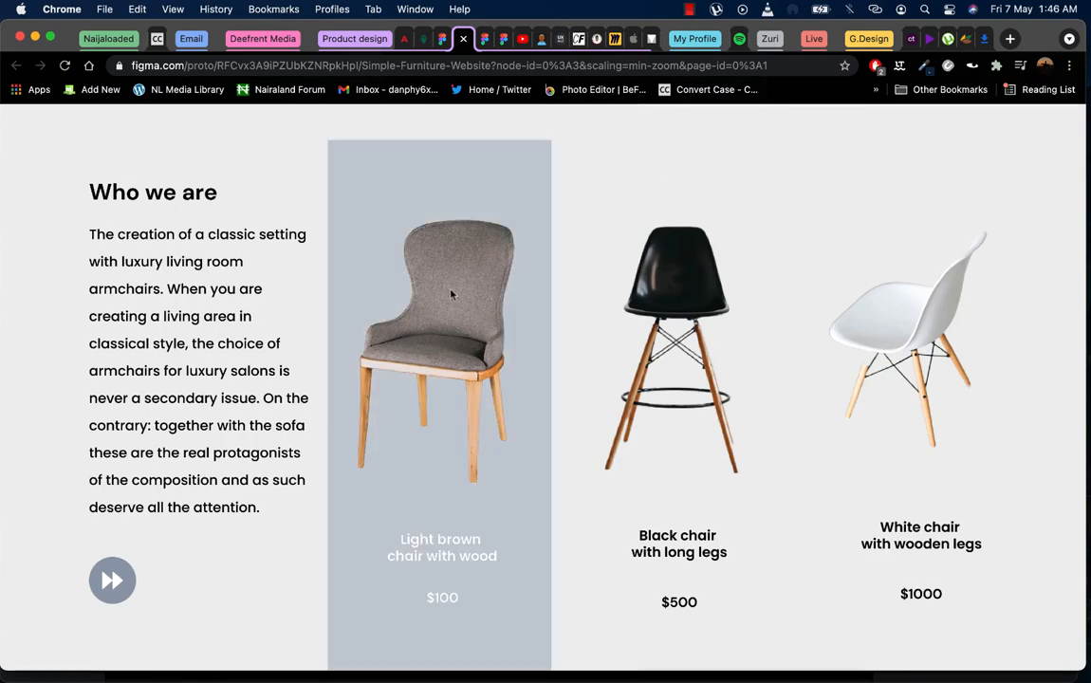
{"action": "scroll", "coordinate": [675, 206], "scroll_direction": "up", "scroll_amount": 7}
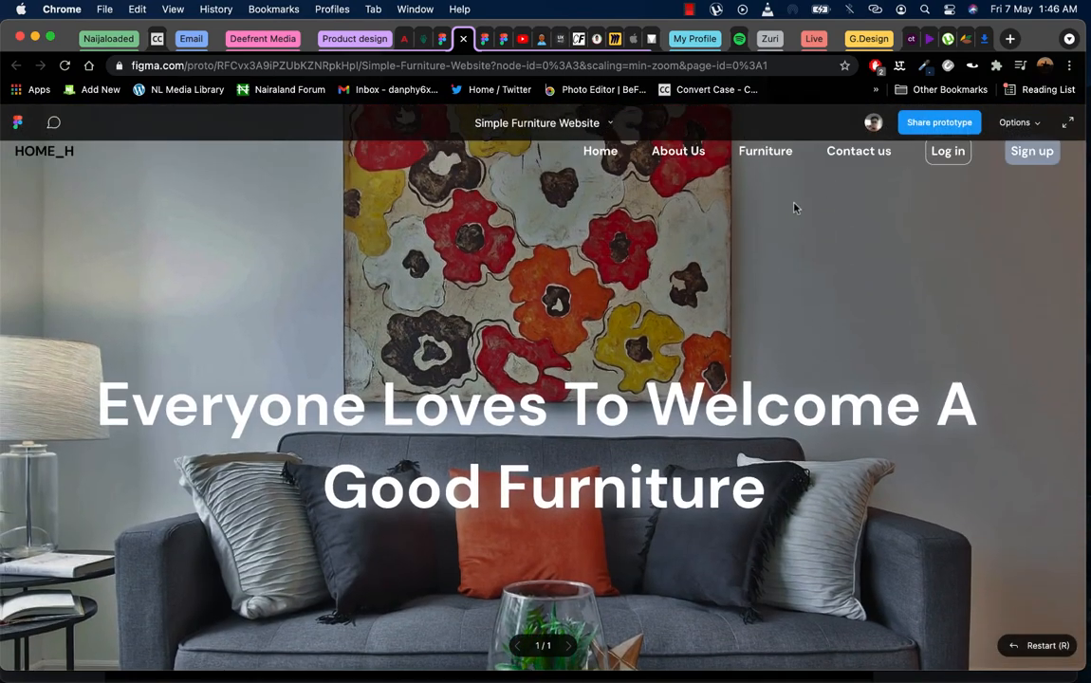
{"action": "left_click", "coordinate": [766, 150]}
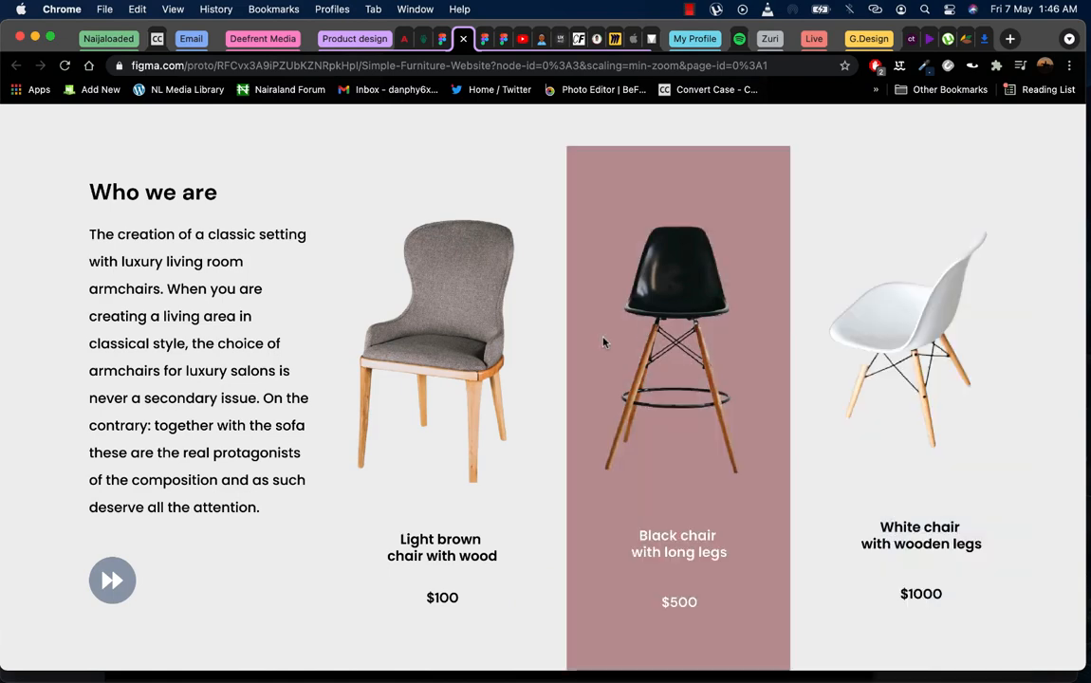
{"action": "left_click", "coordinate": [797, 348]}
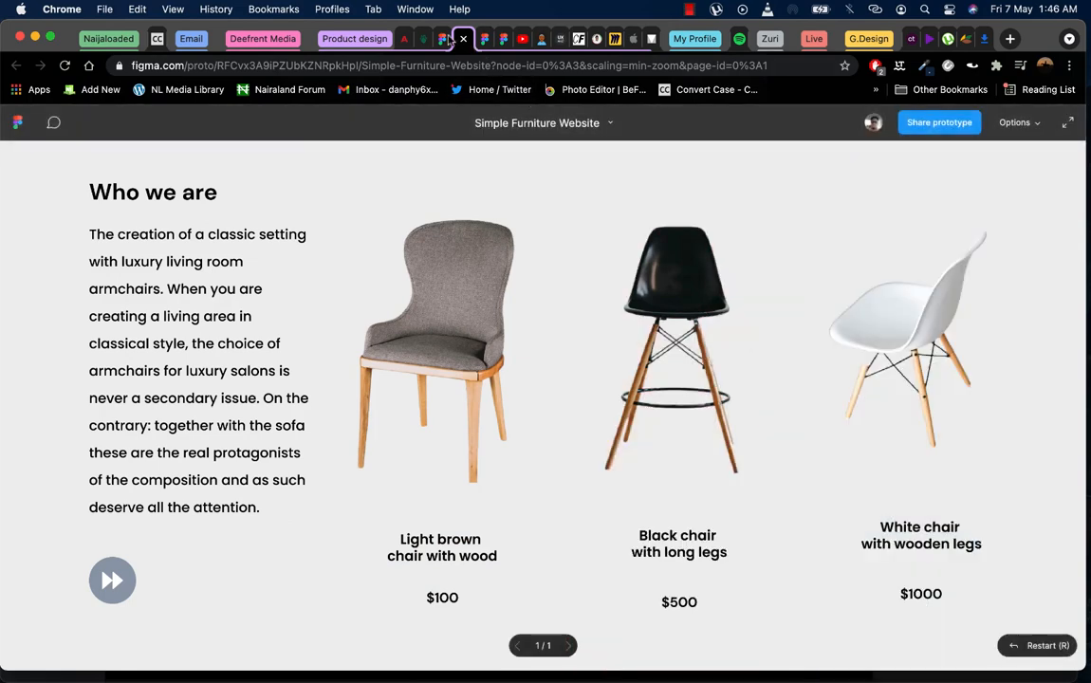
Return to the design file and relink the white chair group to the purple card component as a While hovering Open overlay interaction
{"action": "left_click", "coordinate": [442, 39]}
{"action": "left_click", "coordinate": [514, 397]}
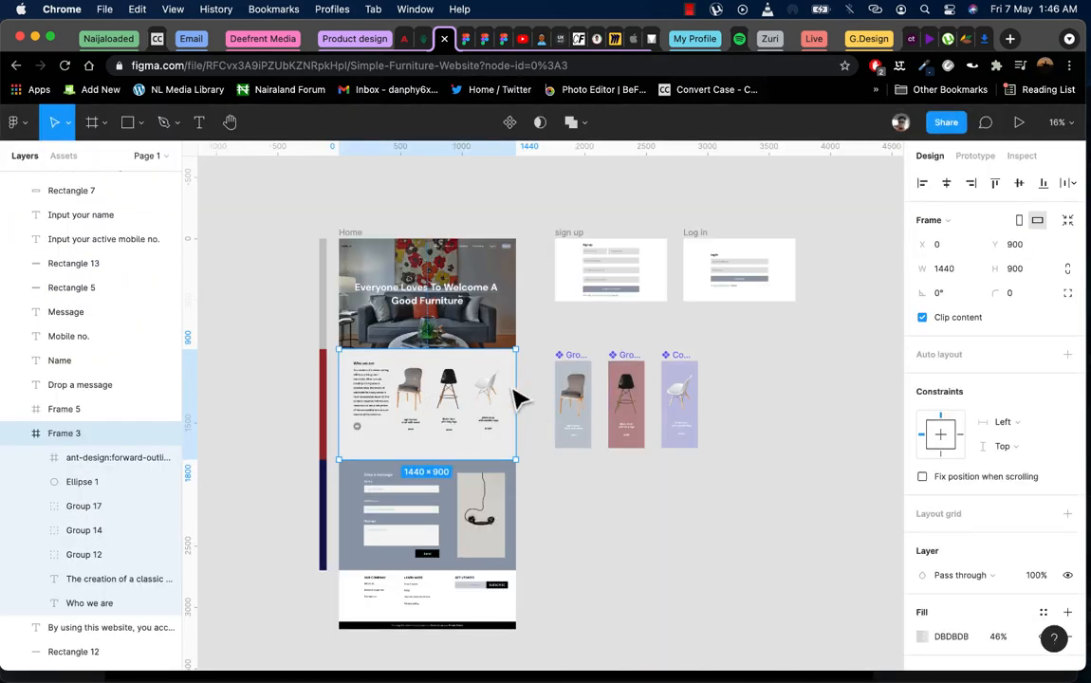
{"action": "double_click", "coordinate": [495, 396]}
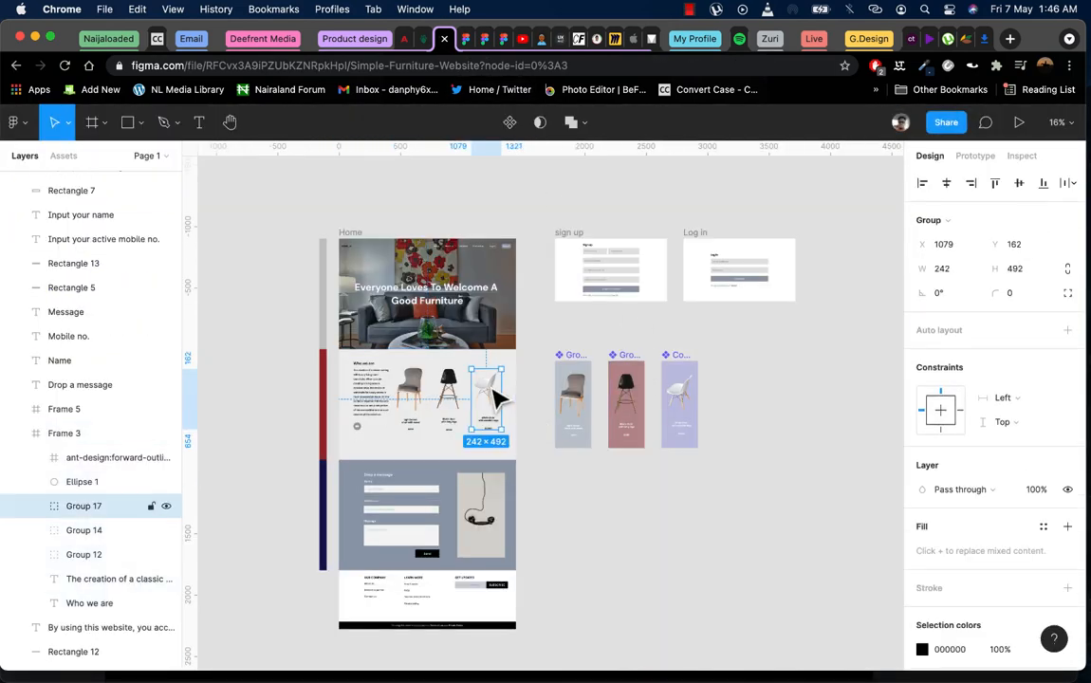
{"action": "left_click", "coordinate": [416, 389]}
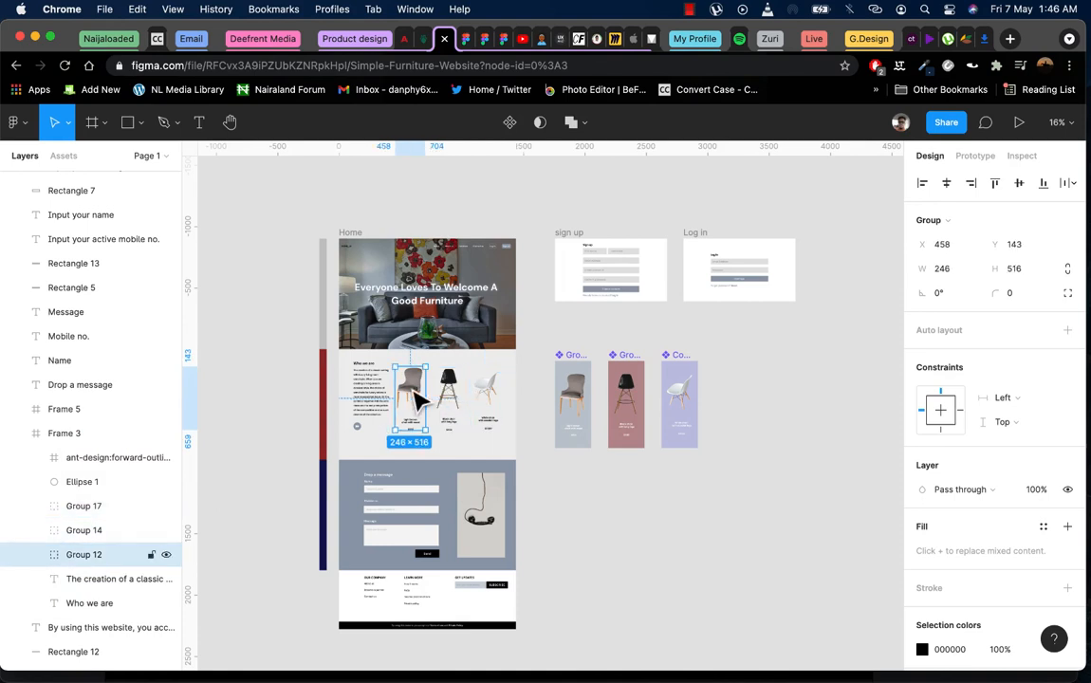
{"action": "left_click", "coordinate": [975, 155]}
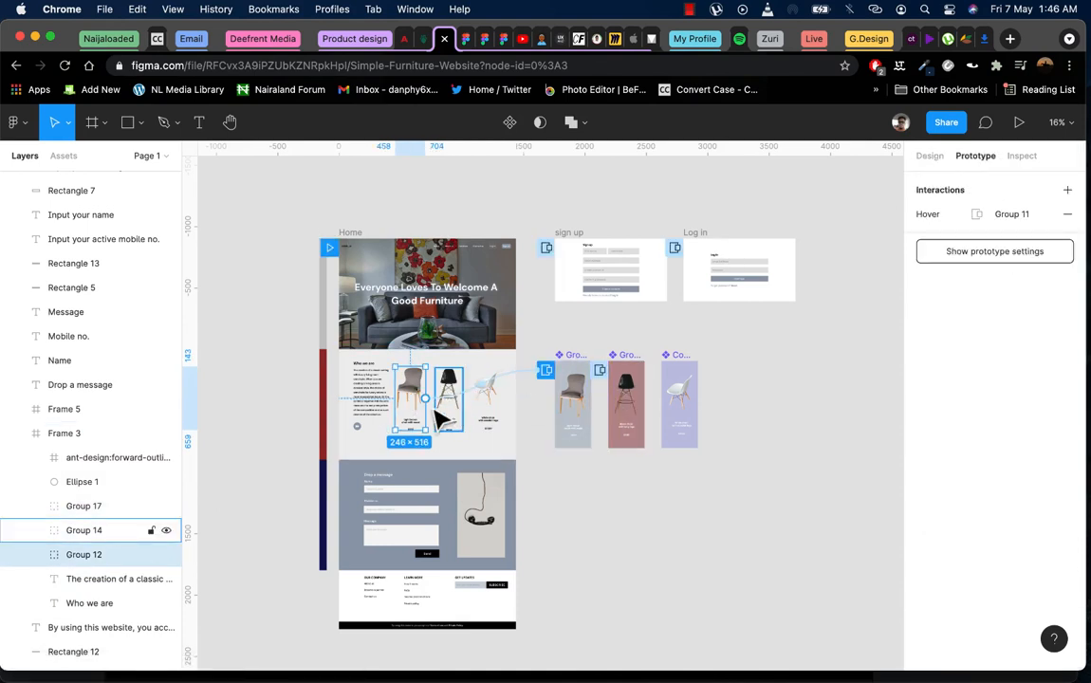
{"action": "left_click", "coordinate": [495, 402]}
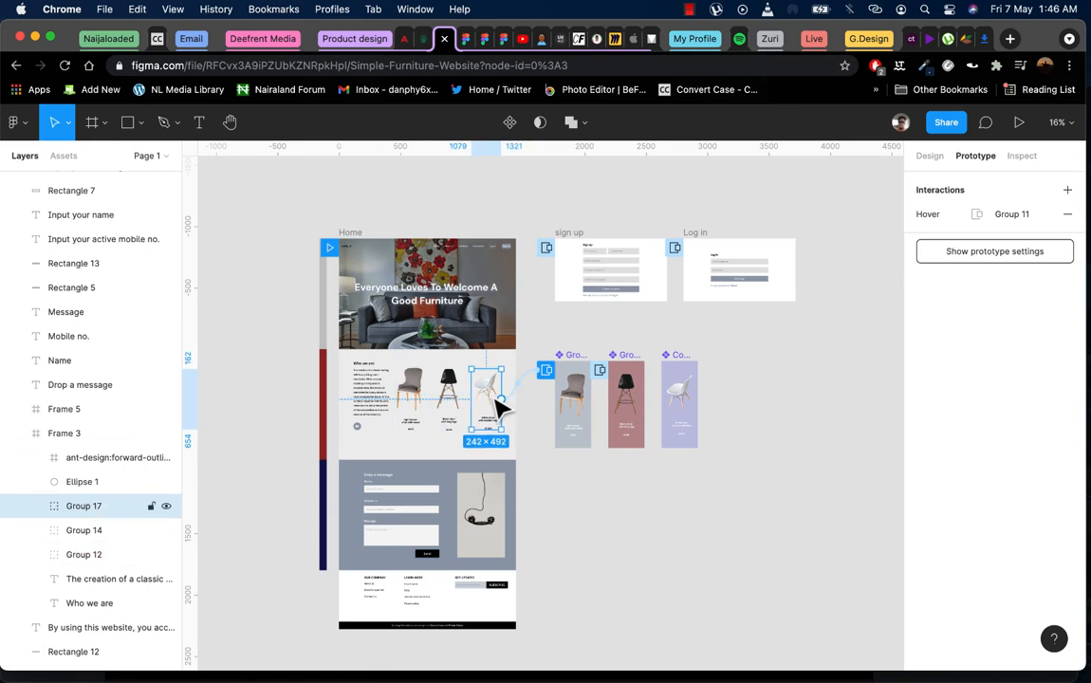
{"action": "left_click_drag", "start_coordinate": [495, 399], "coordinate": [669, 395]}
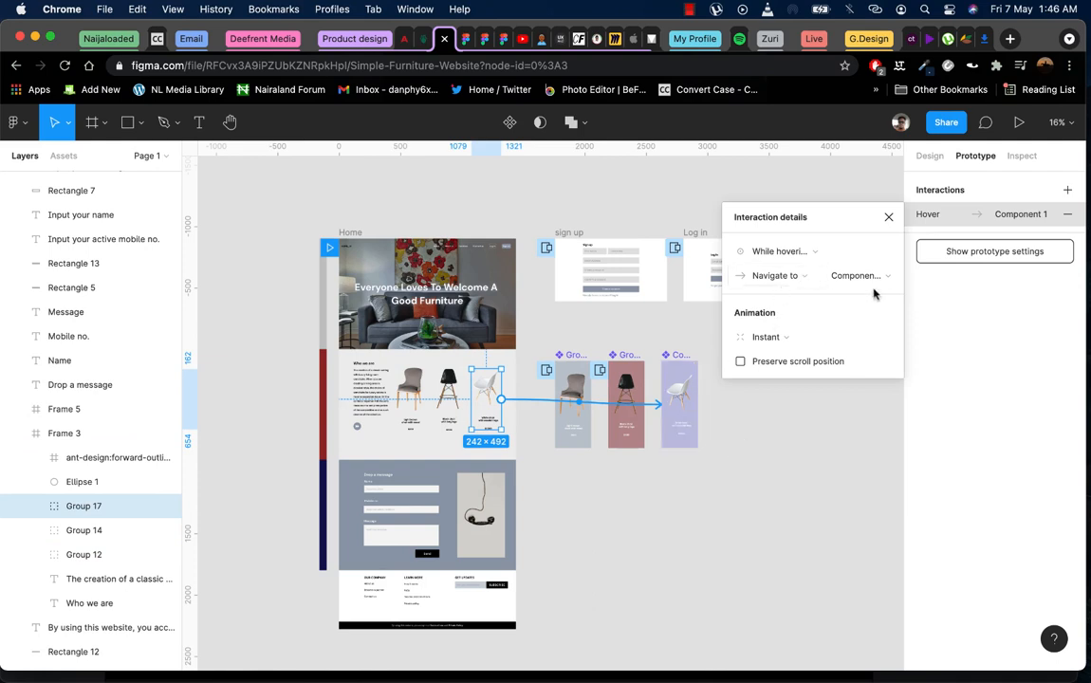
{"action": "left_click", "coordinate": [789, 277]}
{"action": "left_click", "coordinate": [783, 294]}
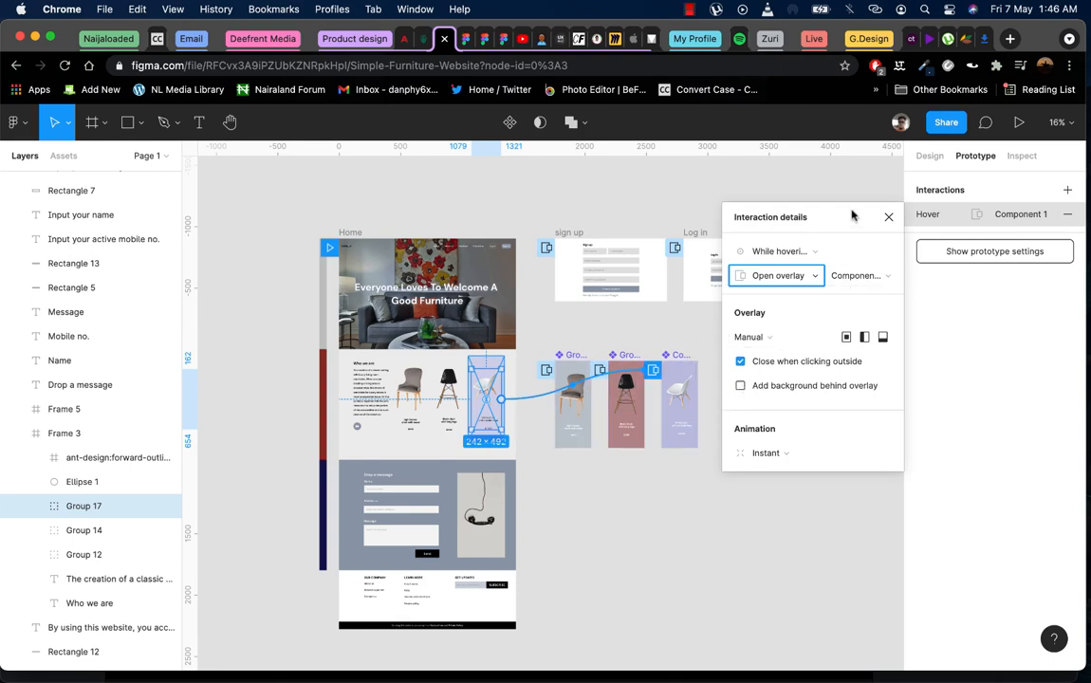
{"action": "left_click", "coordinate": [889, 216]}
Switch to the prototype preview and review the page from the chair section down to the footer
{"action": "left_click", "coordinate": [463, 42]}
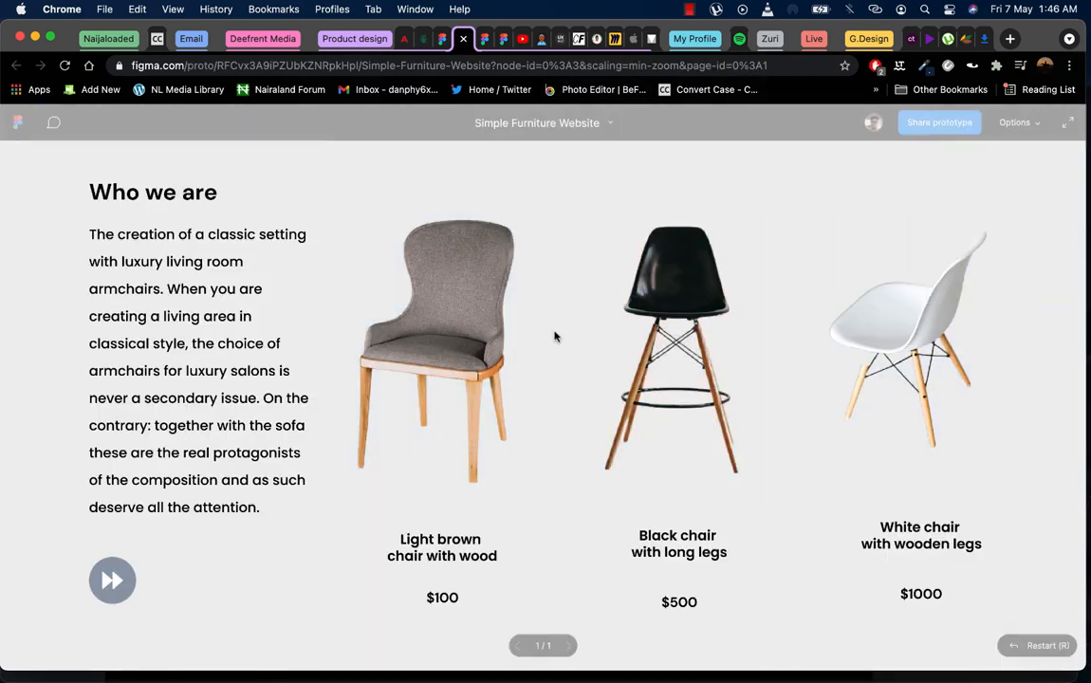
{"action": "scroll", "coordinate": [556, 336], "scroll_direction": "down", "scroll_amount": 10}
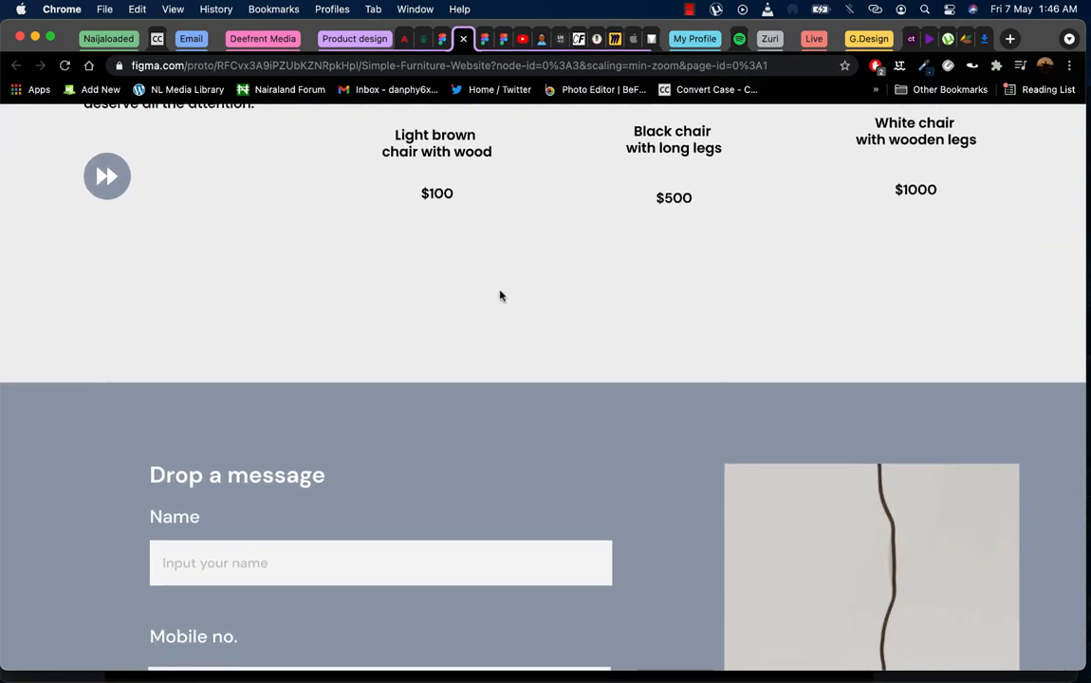
{"action": "scroll", "coordinate": [501, 296], "scroll_direction": "up", "scroll_amount": 2}
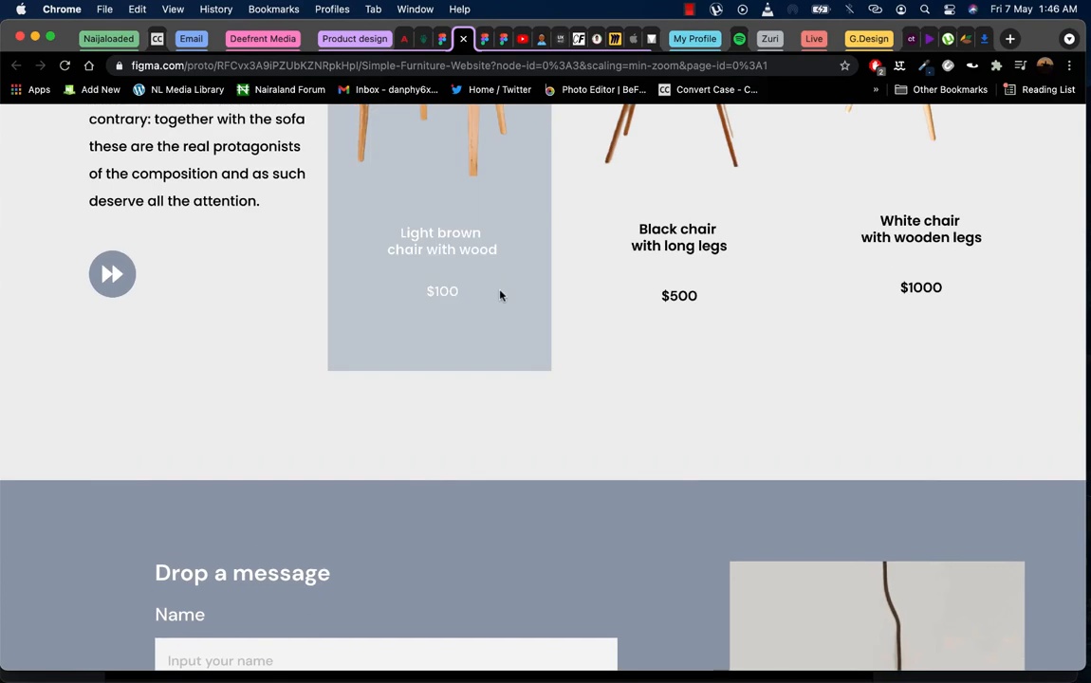
{"action": "scroll", "coordinate": [531, 411], "scroll_direction": "down", "scroll_amount": 8}
{"action": "scroll", "coordinate": [528, 412], "scroll_direction": "right", "scroll_amount": 1}
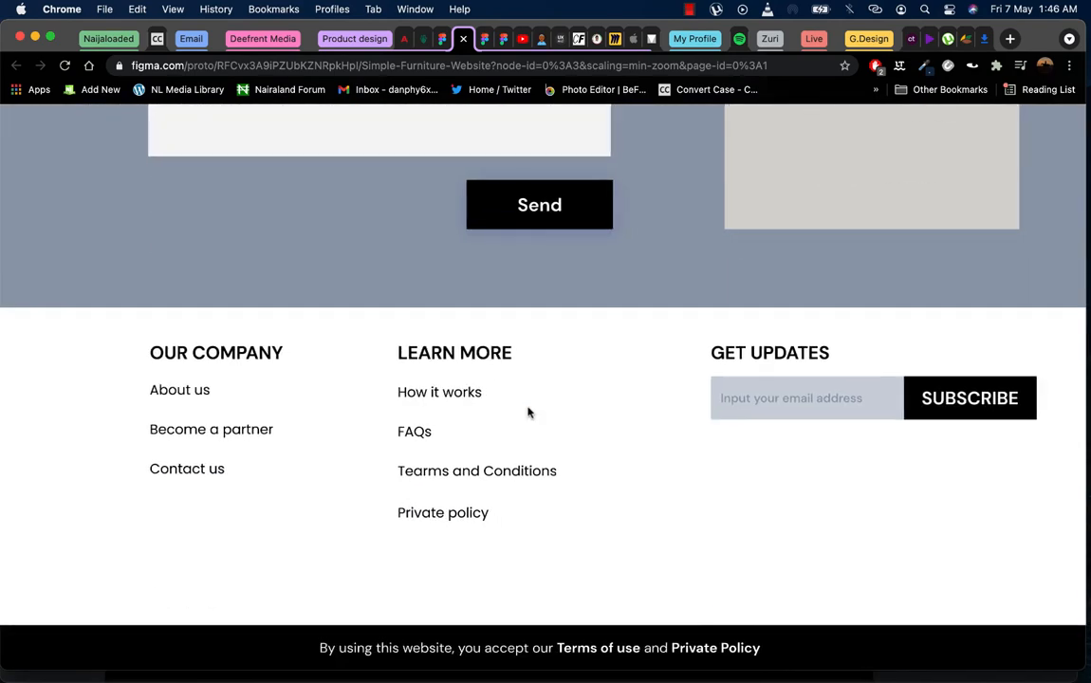
{"action": "left_click", "coordinate": [528, 410]}
Return to the design file and draw a rectangle about 80 × 72 at the home page's right edge, above the black footer bar
{"action": "left_click", "coordinate": [444, 40]}
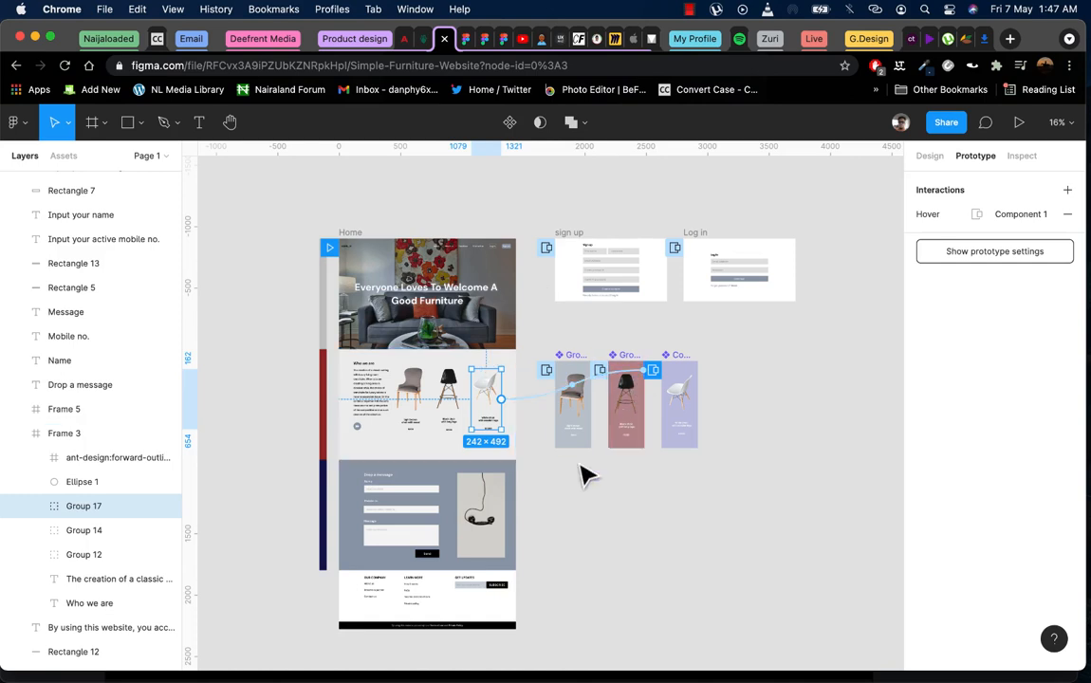
{"action": "scroll", "coordinate": [496, 517], "scroll_direction": "down", "scroll_amount": 2}
{"action": "scroll", "coordinate": [497, 515], "scroll_direction": "up", "scroll_amount": 5}
{"action": "scroll", "coordinate": [503, 525], "scroll_direction": "up", "scroll_amount": 5}
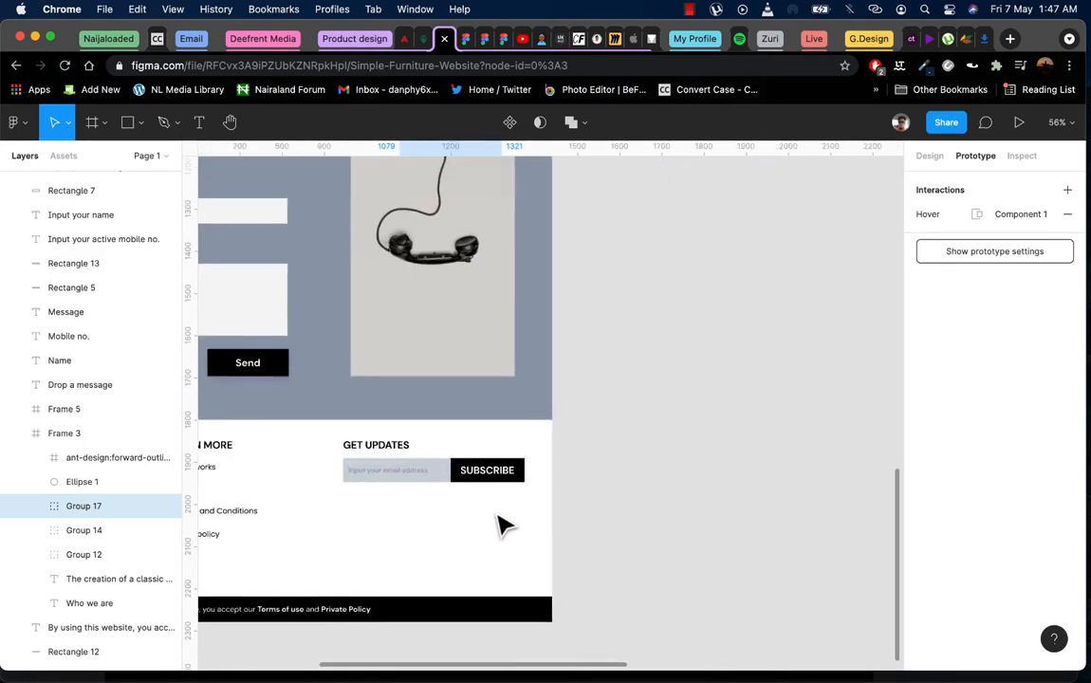
{"action": "left_click", "coordinate": [130, 124]}
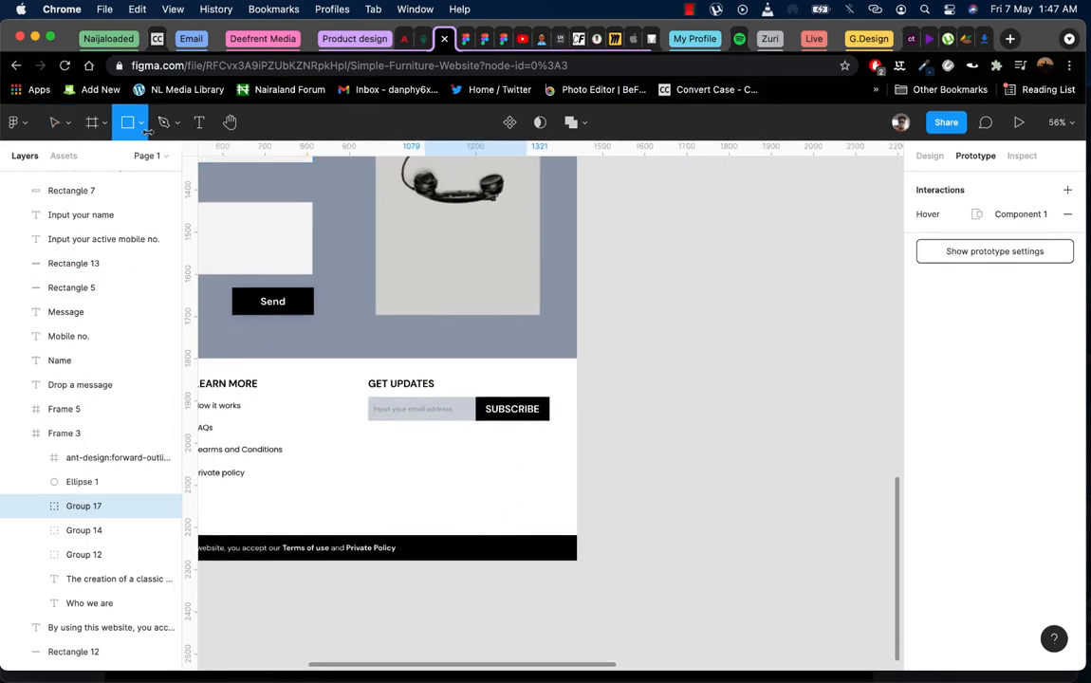
{"action": "mouse_move", "coordinate": [515, 480]}
{"action": "left_mouse_down"}
{"action": "mouse_move", "coordinate": [554, 517]}
{"action": "mouse_move", "coordinate": [536, 478]}
{"action": "mouse_move", "coordinate": [536, 509]}
{"action": "mouse_move", "coordinate": [567, 511]}
{"action": "left_mouse_up"}
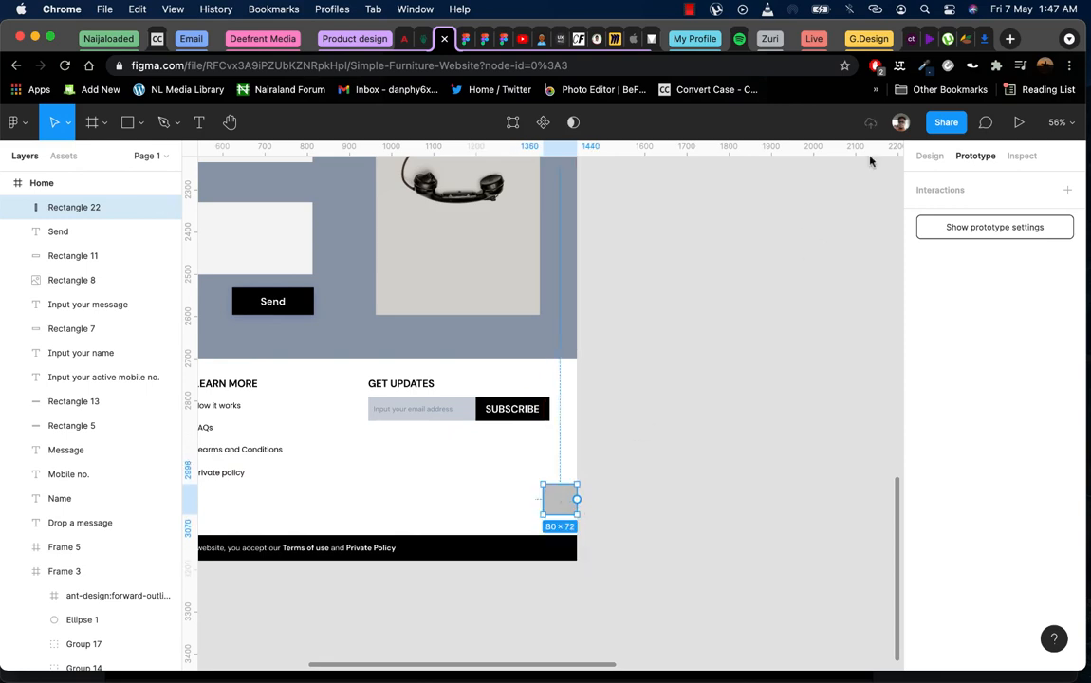
{"action": "left_click", "coordinate": [925, 157]}
{"action": "left_click", "coordinate": [667, 459]}
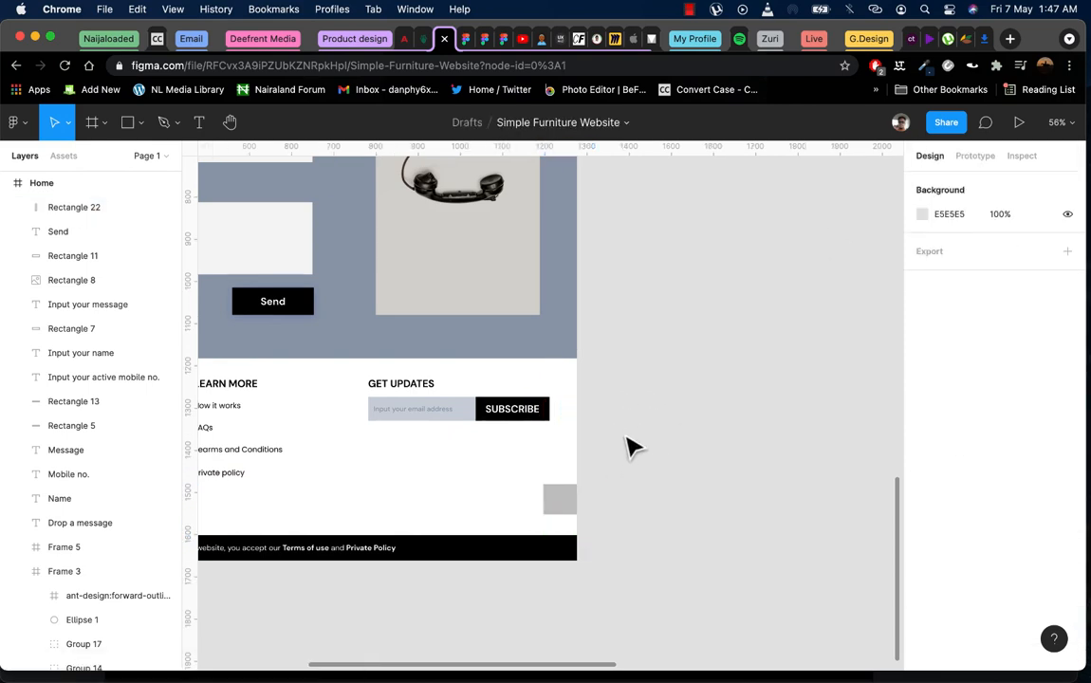
Draw a closed triangle about 81 × 63 with the Pen tool on the empty canvas beside the home page
{"action": "left_click", "coordinate": [165, 129]}
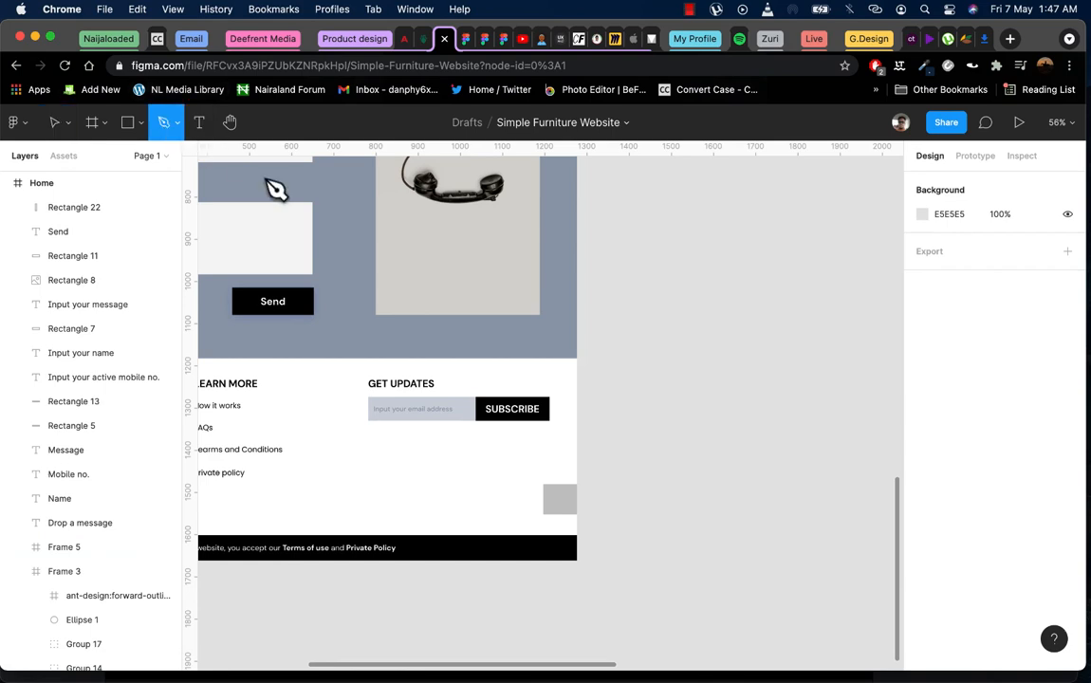
{"action": "left_click", "coordinate": [669, 339]}
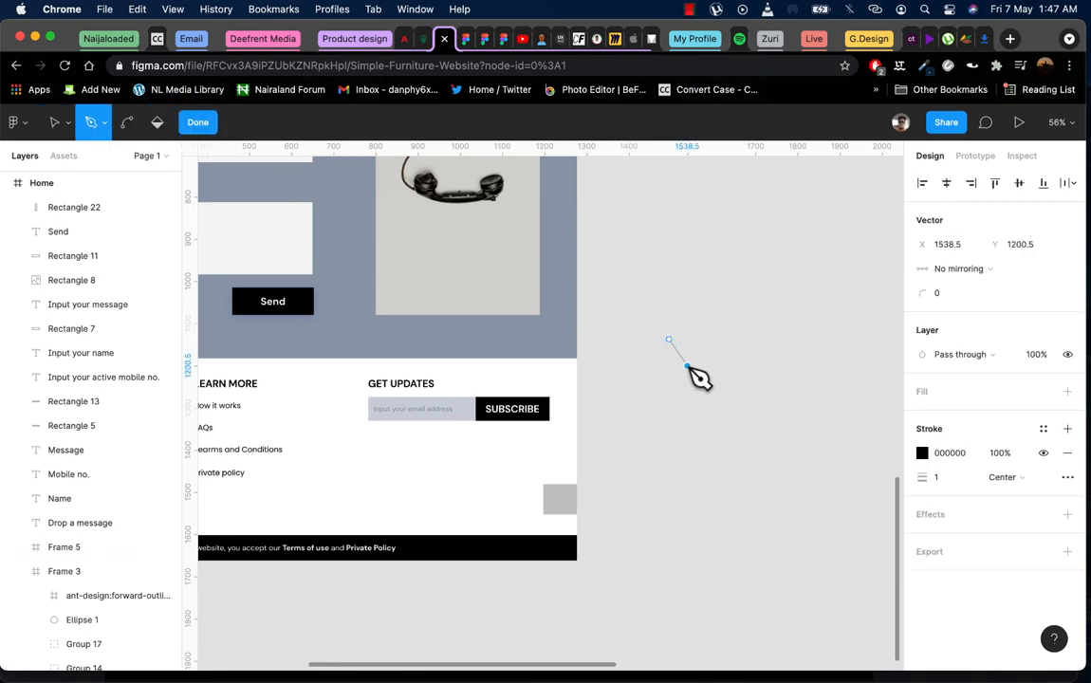
{"action": "left_click_drag", "start_coordinate": [687, 365], "coordinate": [662, 370]}
{"action": "left_click", "coordinate": [653, 366]}
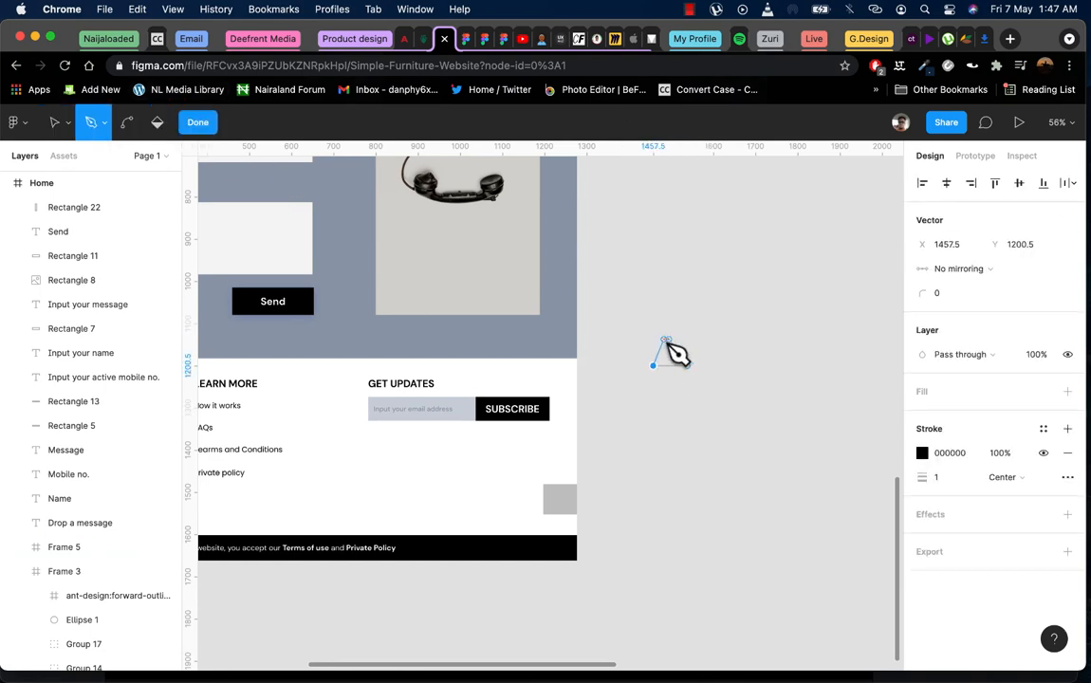
{"action": "left_click", "coordinate": [669, 339]}
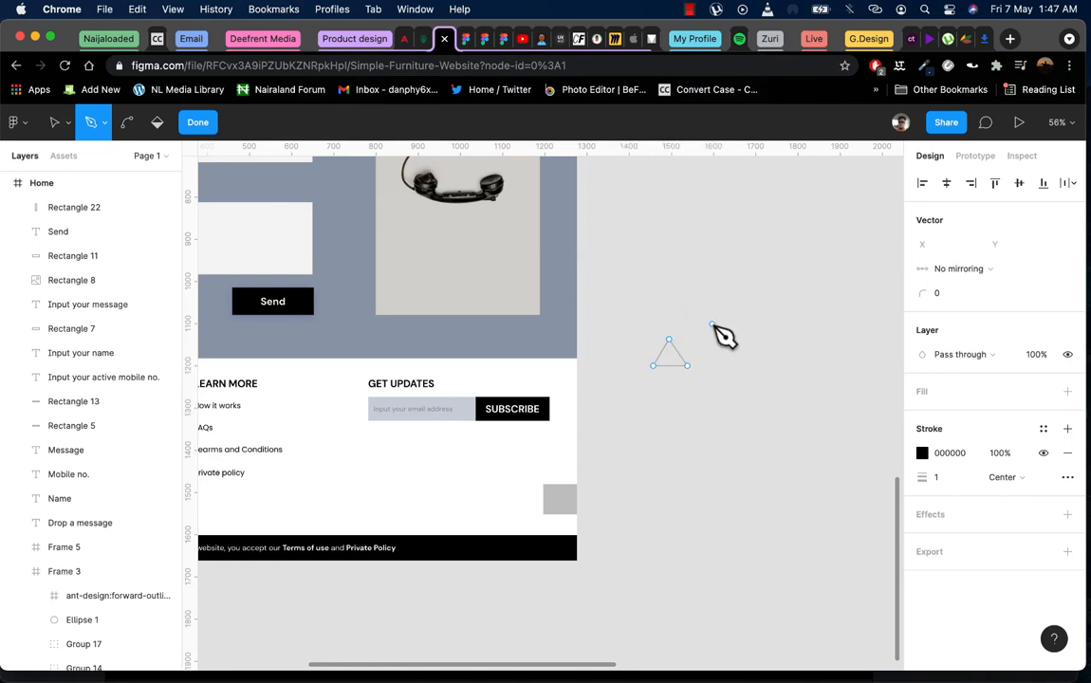
{"action": "key", "text": "Escape"}
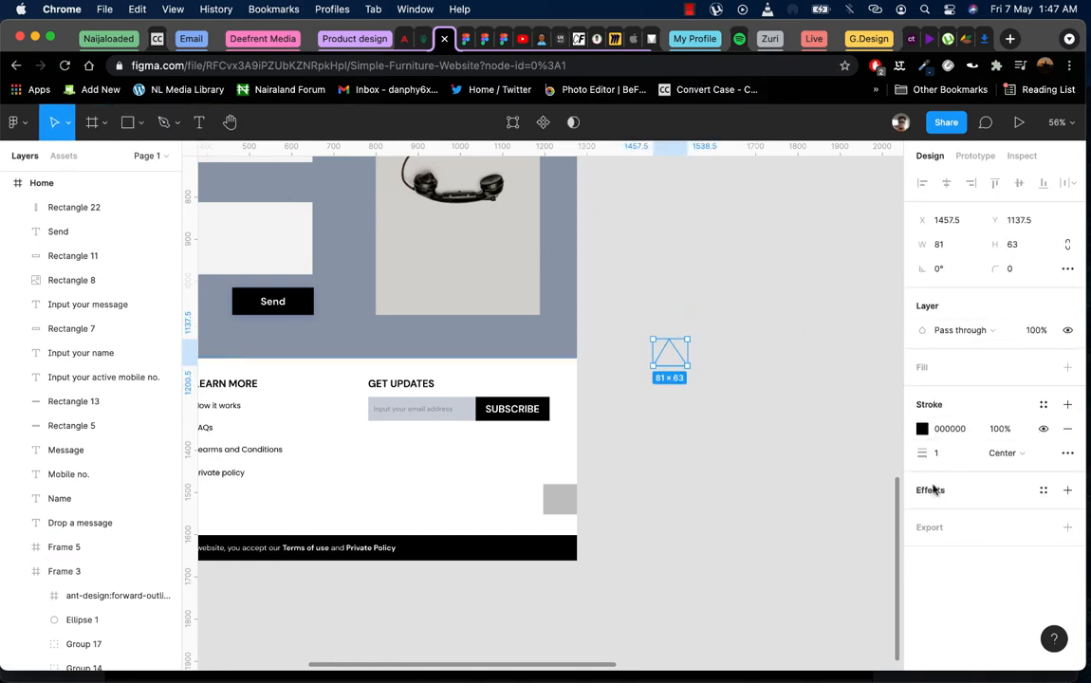
Add a C4C4C4 fill to the triangle
{"action": "left_click", "coordinate": [921, 430]}
{"action": "left_click", "coordinate": [919, 375]}
{"action": "left_click", "coordinate": [920, 370]}
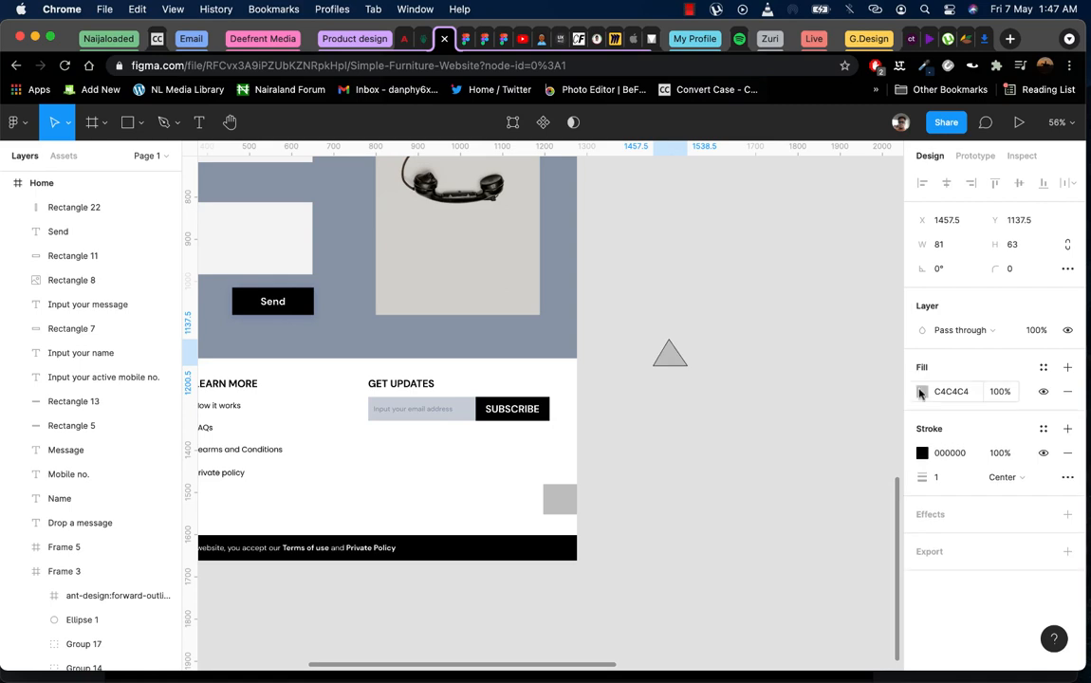
Change the triangle's fill to white (FFFFFF)
{"action": "left_click", "coordinate": [921, 392]}
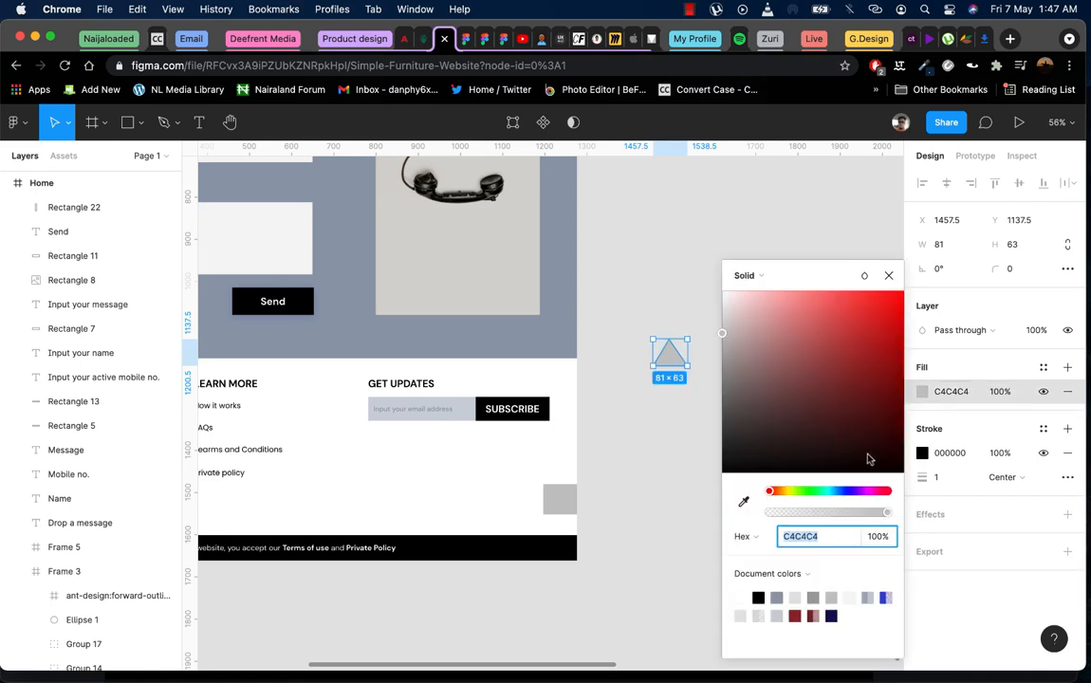
{"action": "left_click_drag", "start_coordinate": [867, 459], "coordinate": [723, 472]}
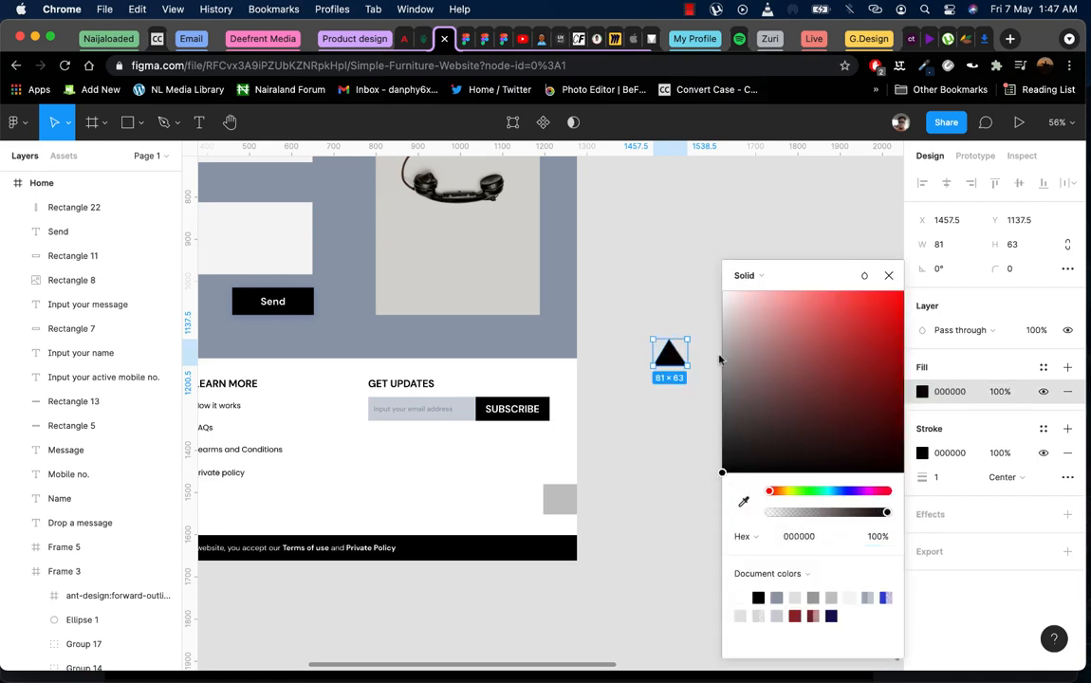
{"action": "left_click_drag", "start_coordinate": [720, 360], "coordinate": [718, 261]}
{"action": "left_click", "coordinate": [665, 300]}
{"action": "left_click", "coordinate": [674, 361]}
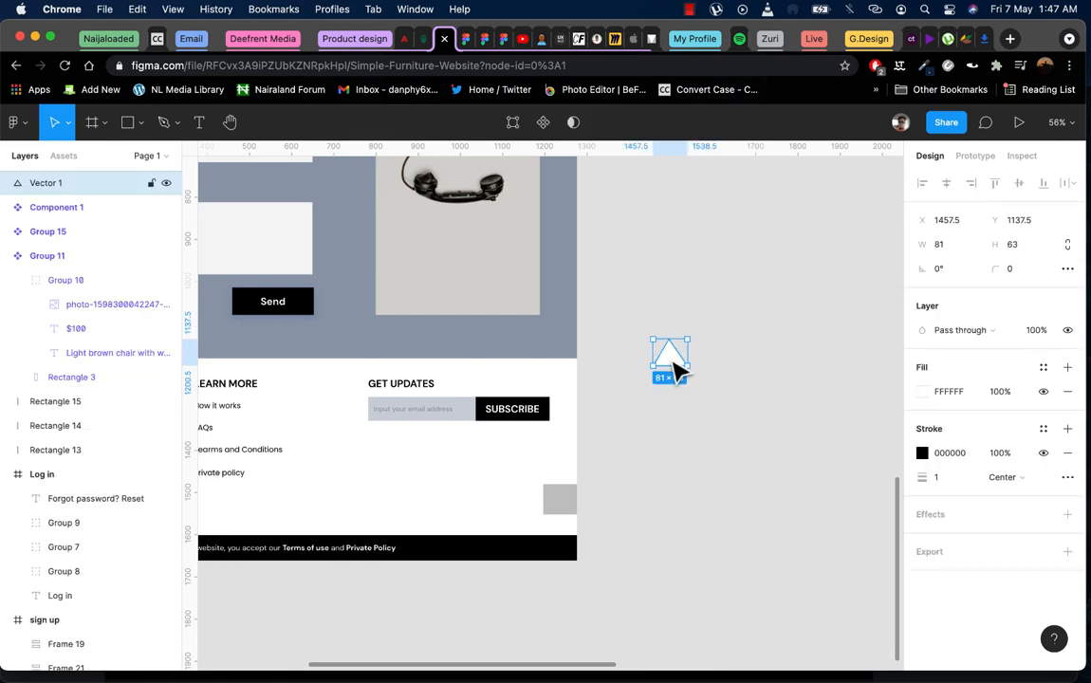
{"action": "right_click", "coordinate": [676, 372]}
{"action": "key", "text": "Escape"}
Set the triangle's stroke width to 0
{"action": "left_click", "coordinate": [936, 478]}
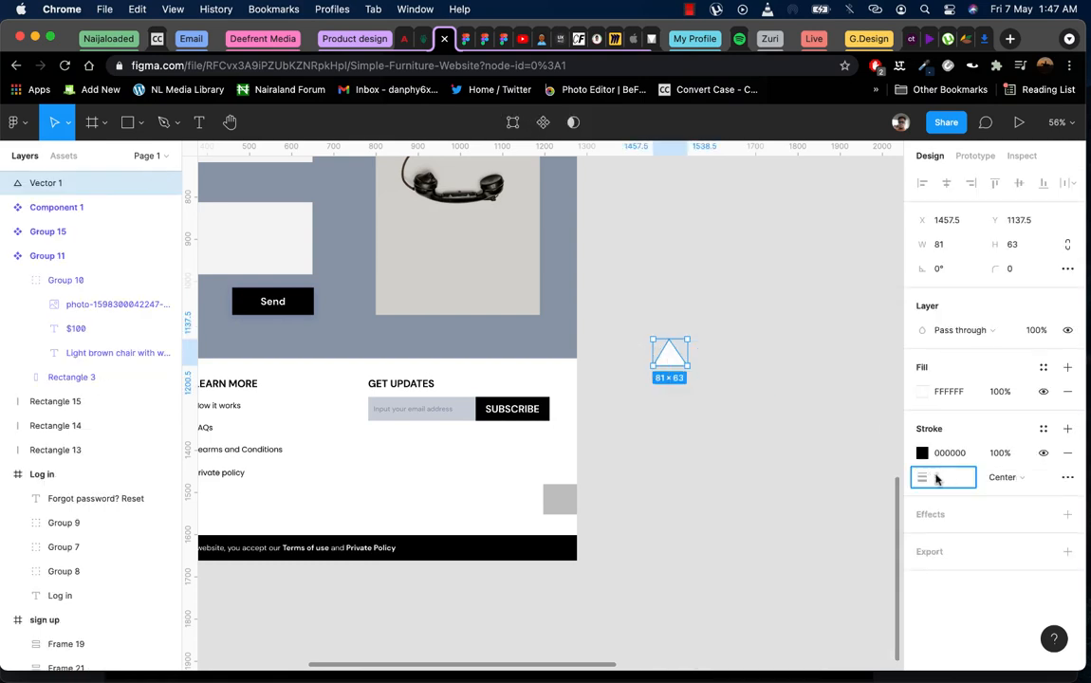
{"action": "type", "text": "0"}
{"action": "key", "text": "Return"}
{"action": "left_click", "coordinate": [817, 436]}
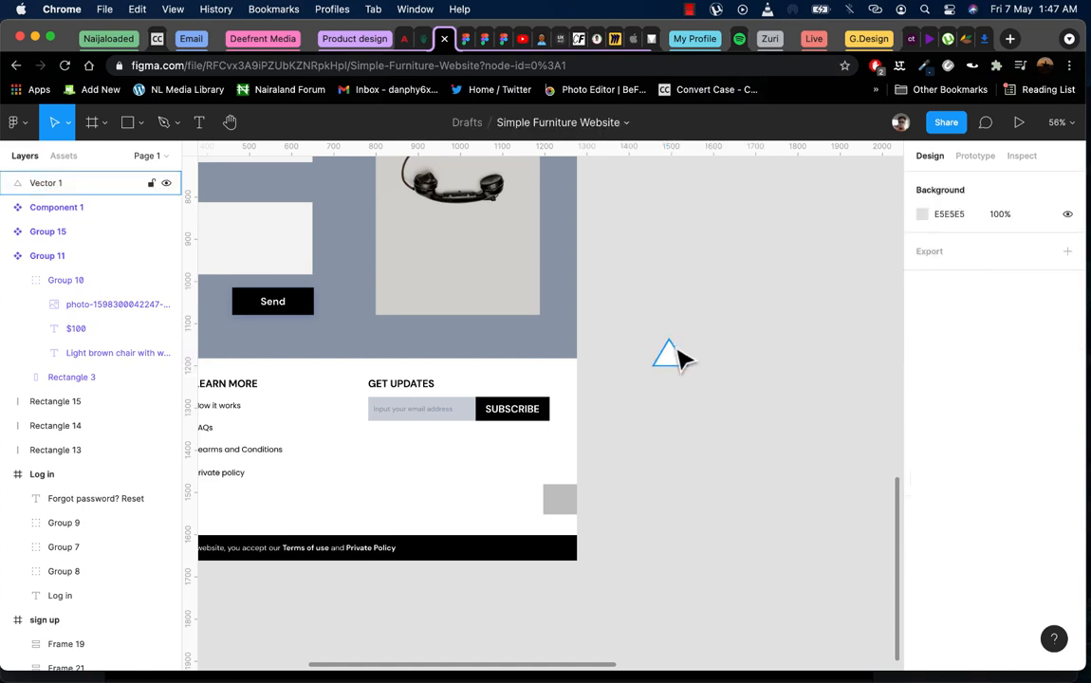
Move the triangle down beside the footer and fill the 80 × 72 grey rectangle with black (000000)
{"action": "left_click", "coordinate": [677, 354]}
{"action": "left_click_drag", "start_coordinate": [675, 367], "coordinate": [658, 462]}
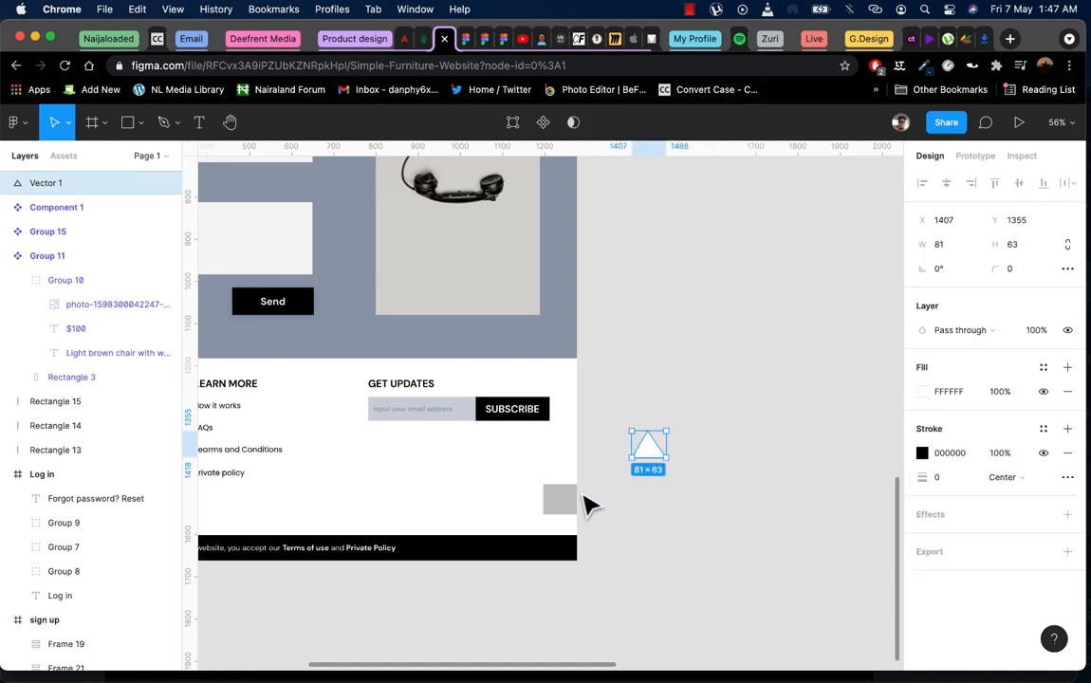
{"action": "left_click", "coordinate": [570, 505]}
{"action": "left_click", "coordinate": [921, 514]}
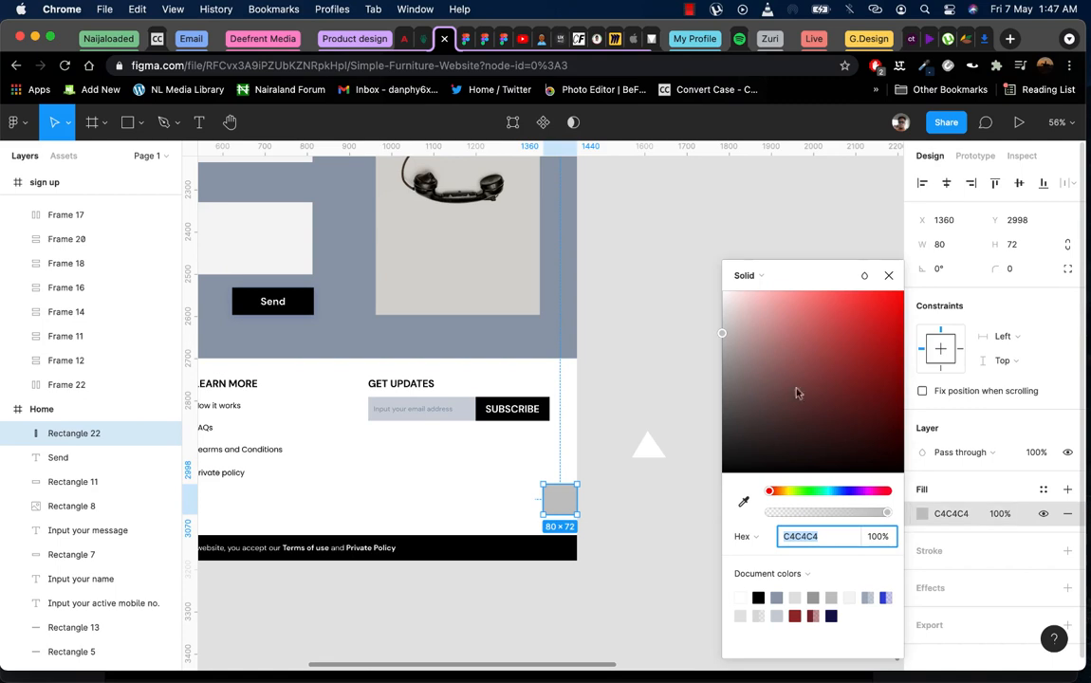
{"action": "left_click_drag", "start_coordinate": [721, 344], "coordinate": [724, 472]}
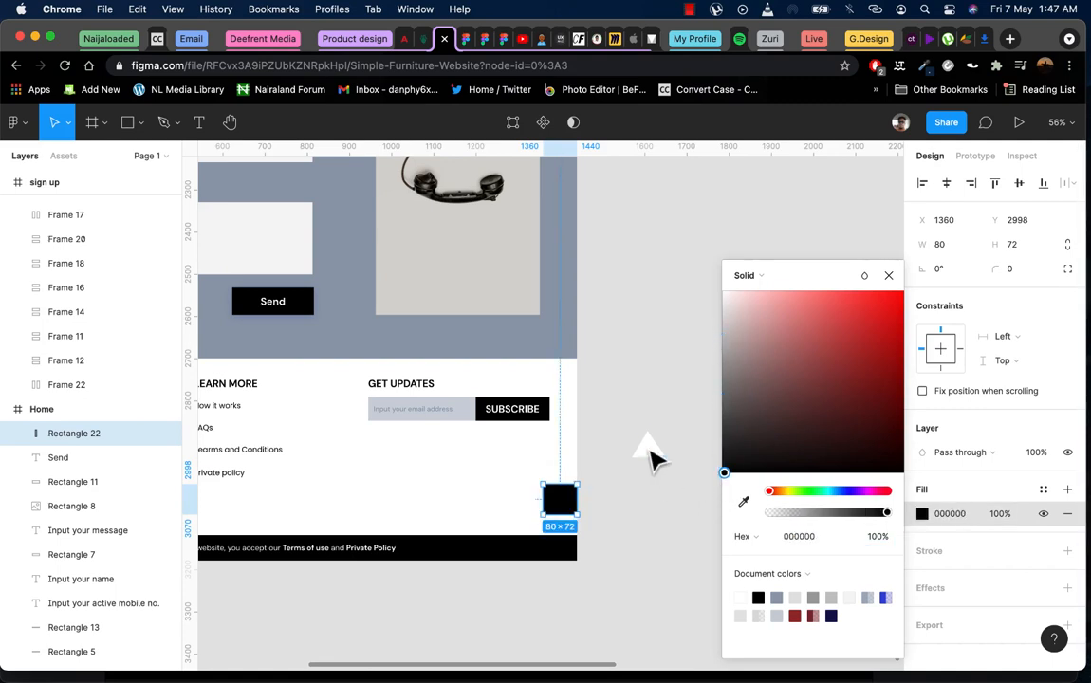
Place the white triangle in the centre of the black rectangle and scale it down to about 31 × 24
{"action": "left_click", "coordinate": [652, 460]}
{"action": "left_click_drag", "start_coordinate": [658, 455], "coordinate": [560, 502]}
{"action": "scroll", "coordinate": [574, 510], "scroll_direction": "up", "scroll_amount": 5}
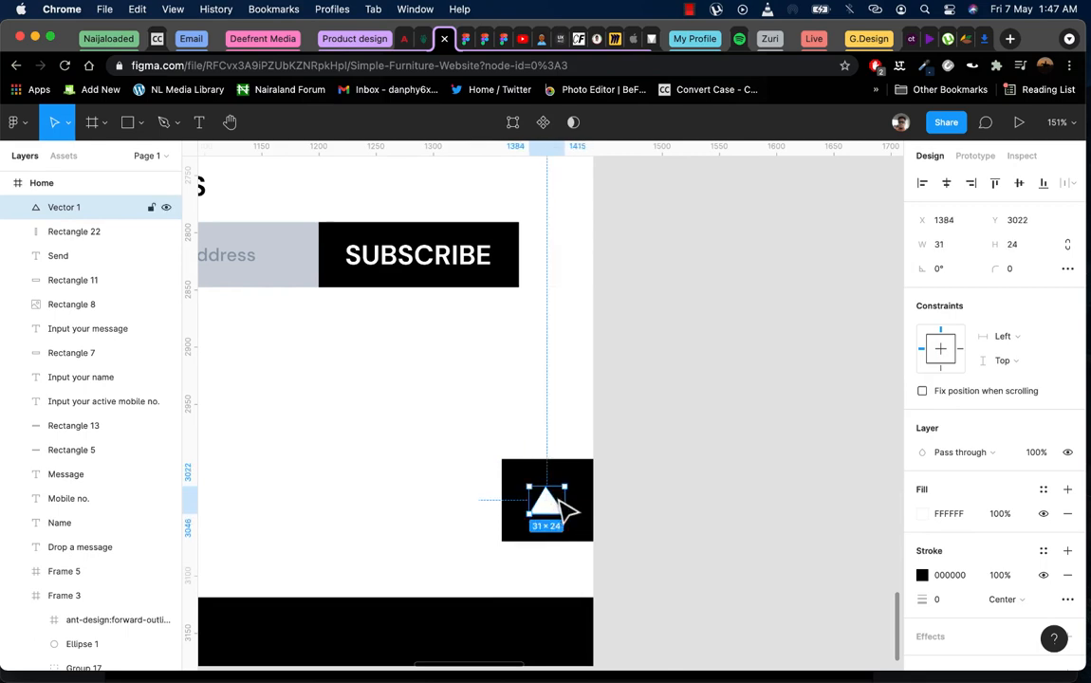
Turn the white triangle and the black rectangle together into one component
{"action": "left_click", "coordinate": [580, 485], "text": "shift"}
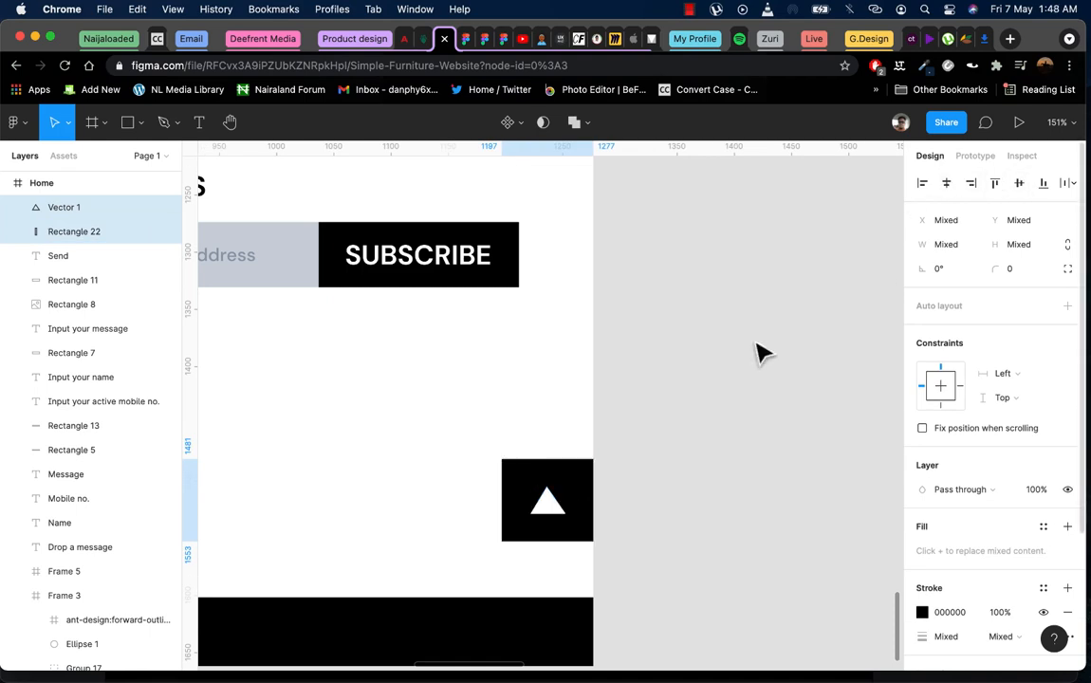
{"action": "left_click", "coordinate": [623, 499]}
{"action": "left_click", "coordinate": [537, 509]}
{"action": "left_click", "coordinate": [578, 475], "text": "shift"}
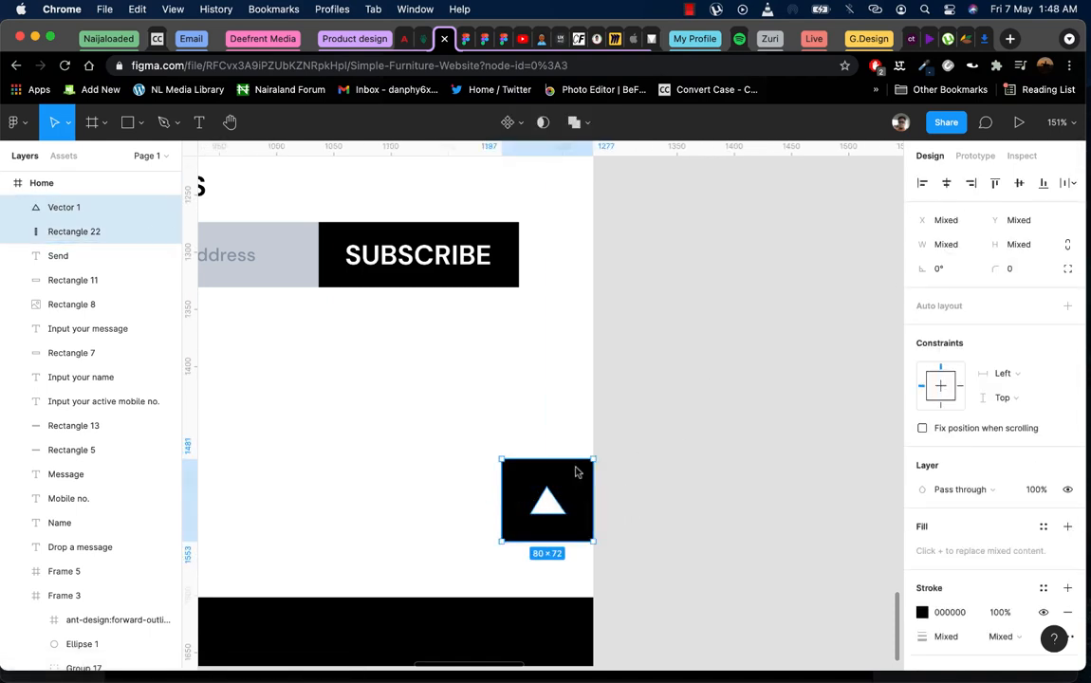
{"action": "right_click", "coordinate": [577, 469]}
{"action": "left_click", "coordinate": [634, 501]}
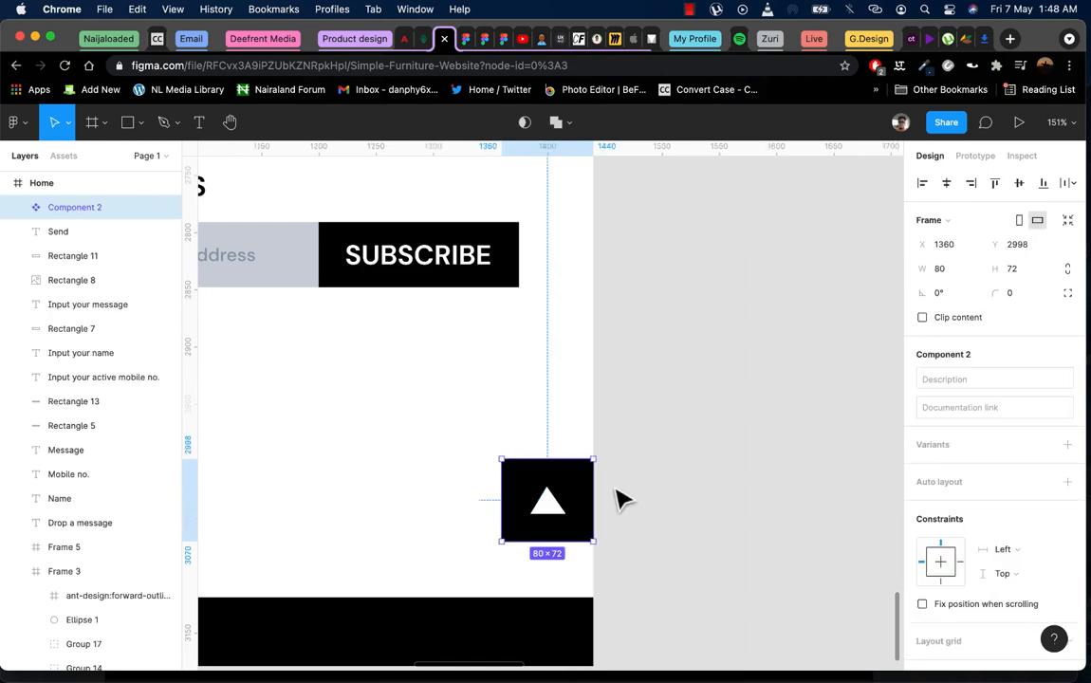
Add an on-click Scroll to interaction from the triangle button component to the home page's hero photo
{"action": "scroll", "coordinate": [577, 504], "scroll_direction": "down", "scroll_amount": 5}
{"action": "scroll", "coordinate": [569, 503], "scroll_direction": "down", "scroll_amount": 10}
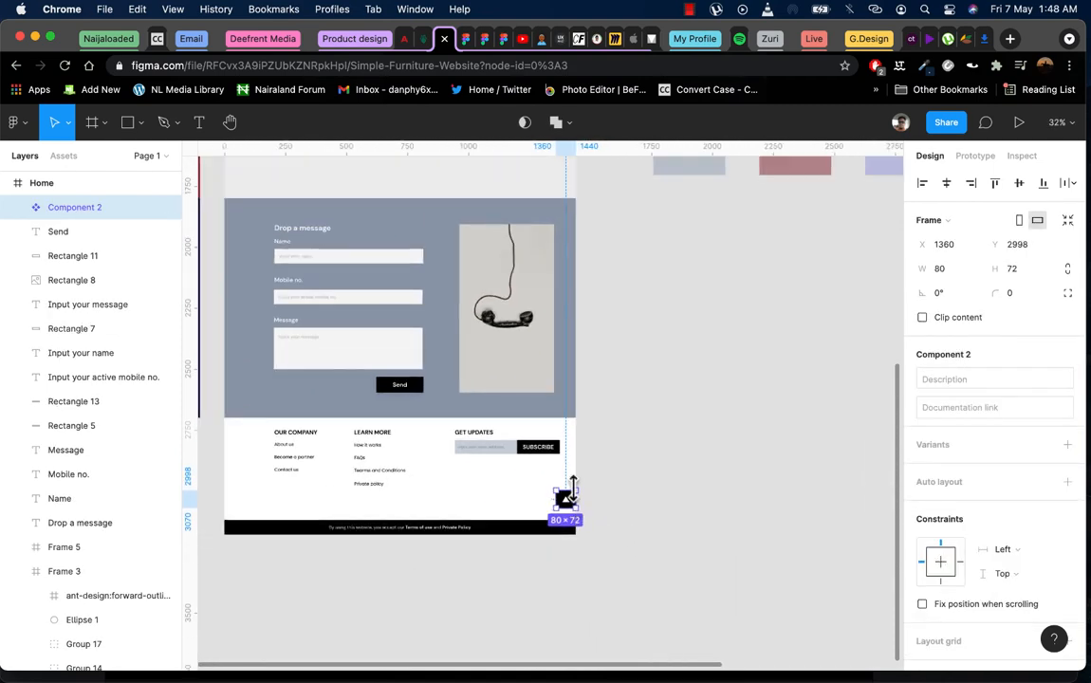
{"action": "left_click", "coordinate": [976, 156]}
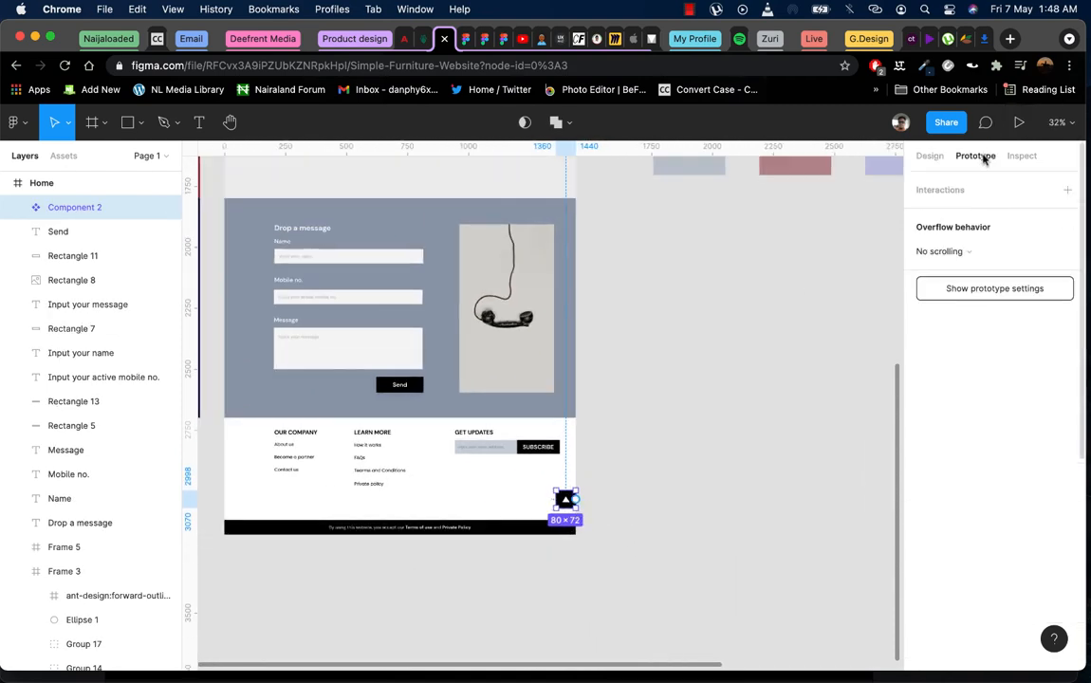
{"action": "scroll", "coordinate": [653, 392], "scroll_direction": "up", "scroll_amount": 2}
{"action": "scroll", "coordinate": [653, 392], "scroll_direction": "down", "scroll_amount": 5}
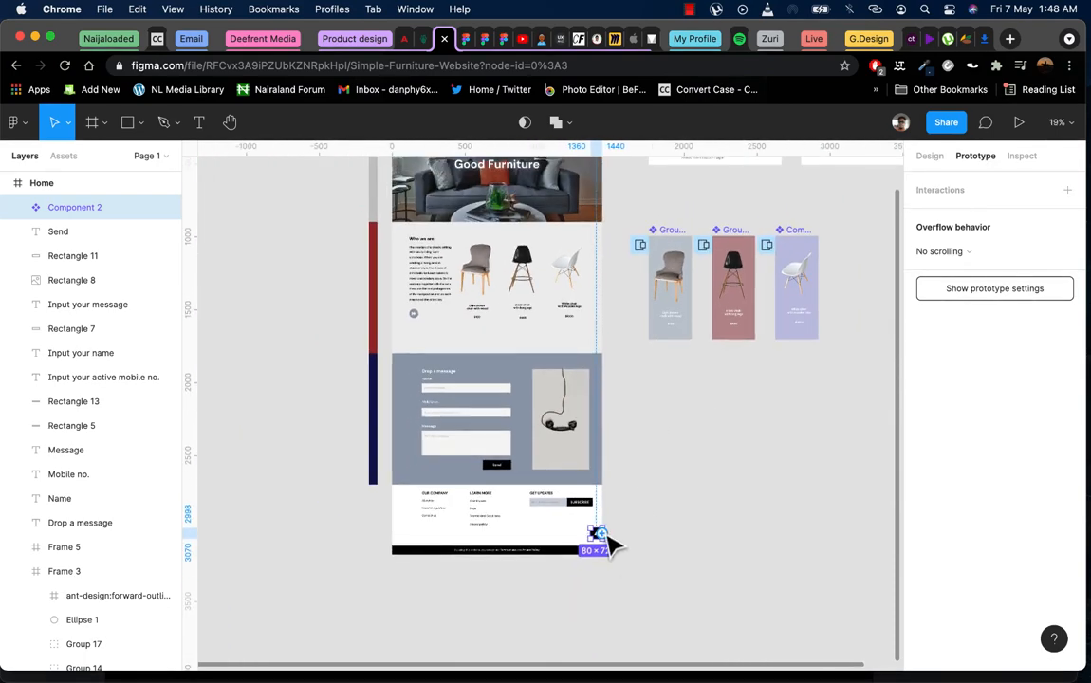
{"action": "left_click_drag", "start_coordinate": [605, 534], "coordinate": [585, 219]}
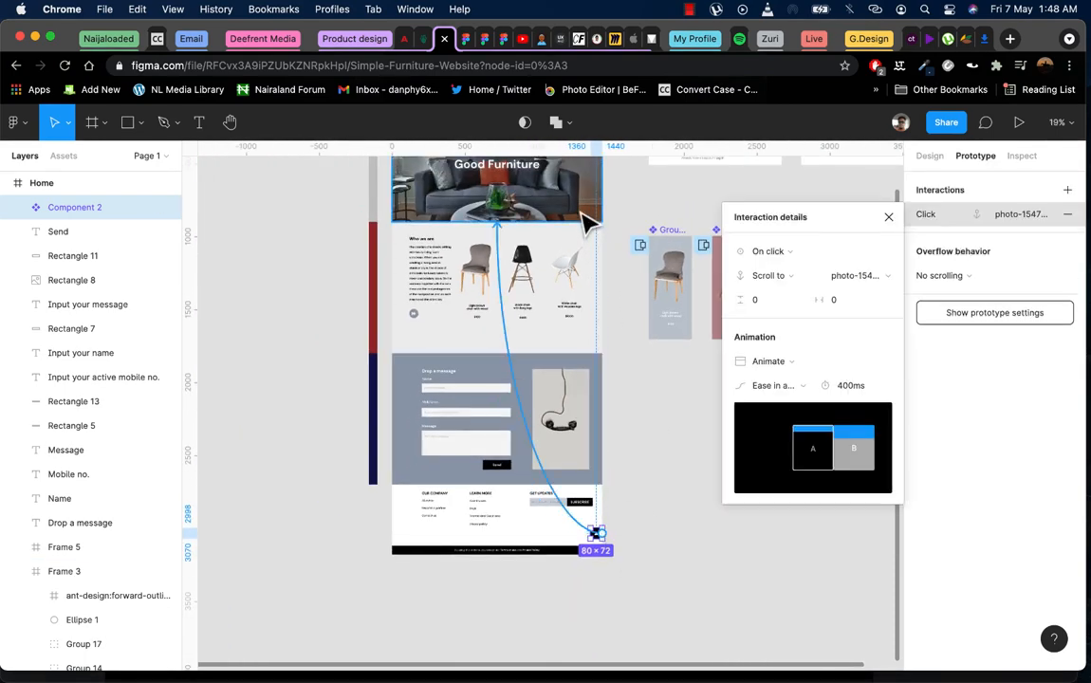
Review the button interaction's trigger, action, animation and easing options, and close its details
{"action": "left_click", "coordinate": [783, 251]}
{"action": "left_click", "coordinate": [782, 261]}
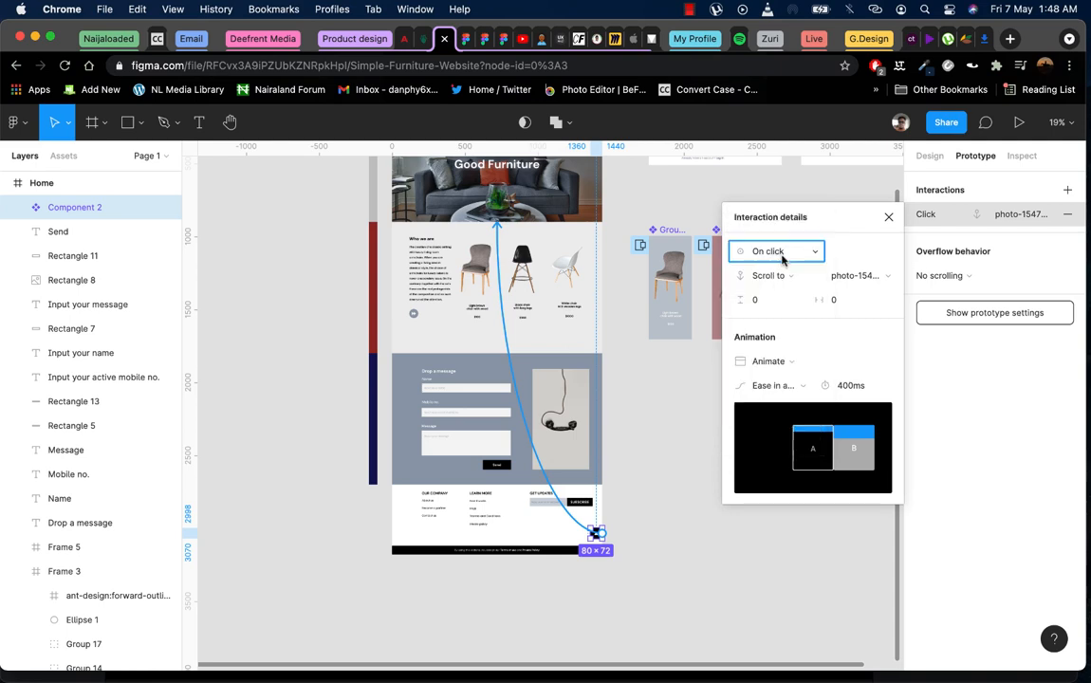
{"action": "left_click", "coordinate": [791, 275]}
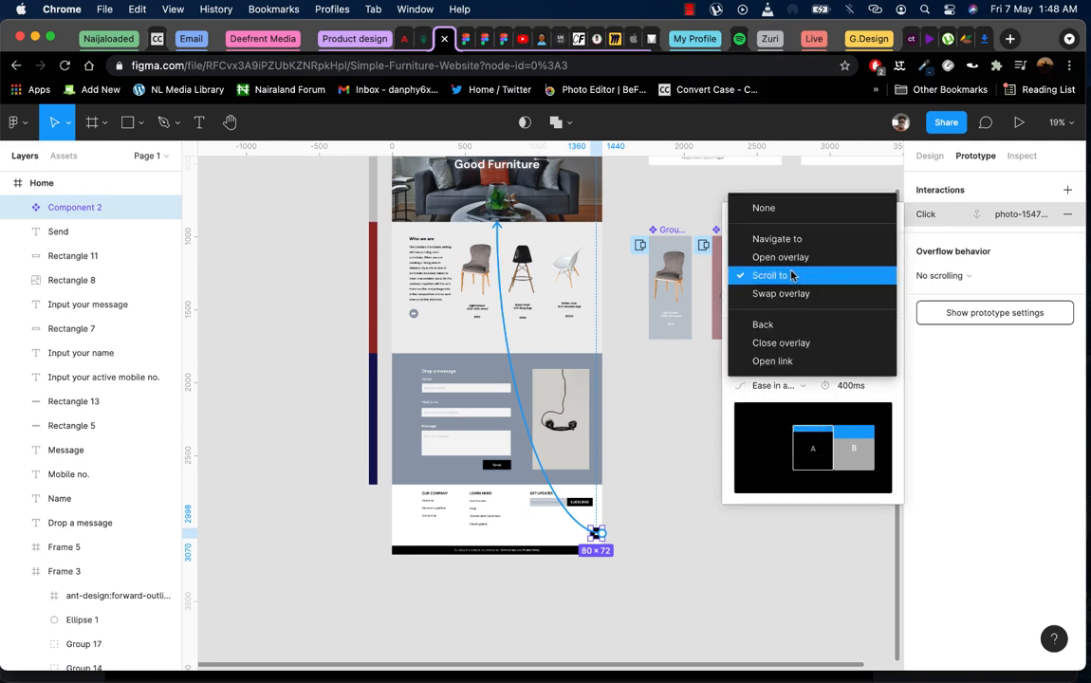
{"action": "left_click", "coordinate": [791, 276]}
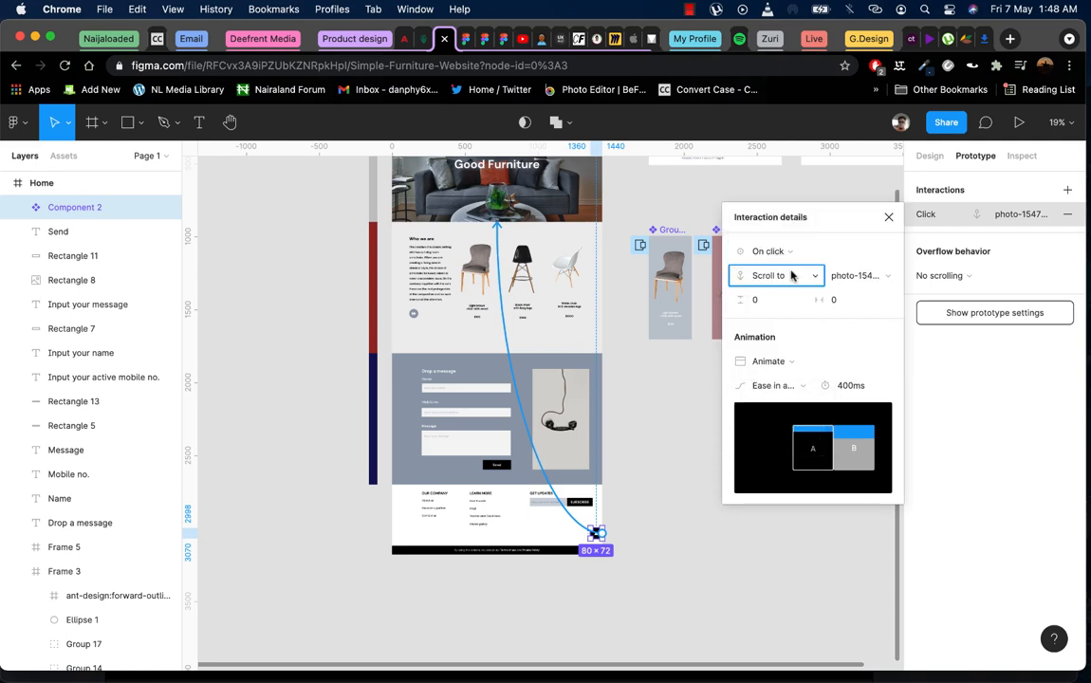
{"action": "left_click", "coordinate": [785, 361]}
{"action": "left_click", "coordinate": [784, 361]}
{"action": "left_click", "coordinate": [773, 386]}
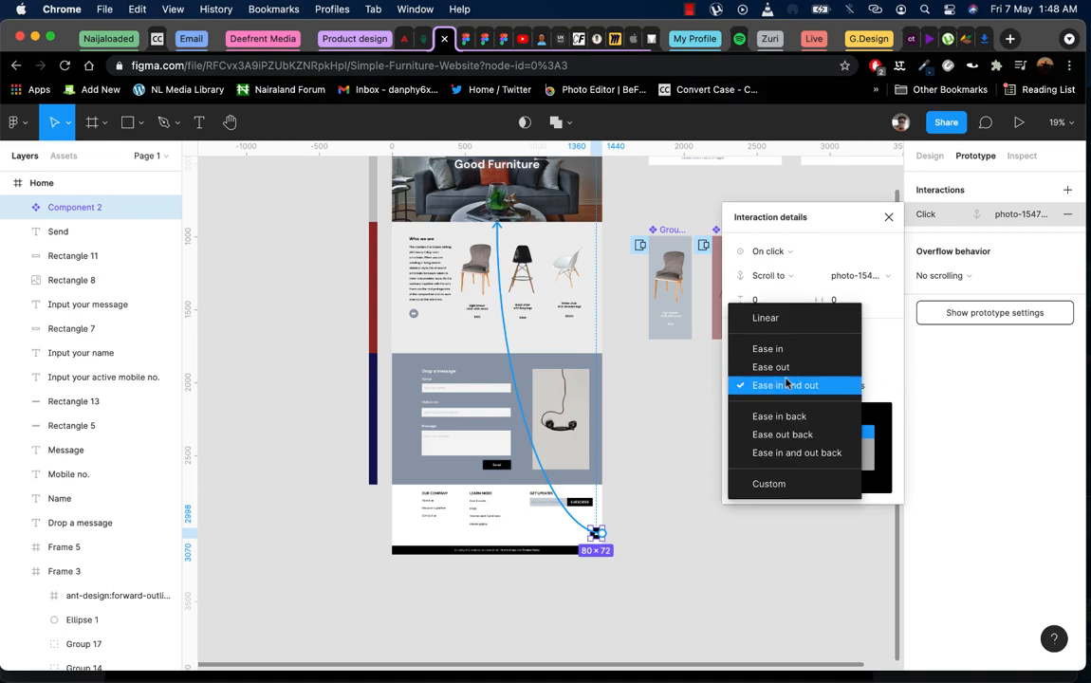
{"action": "left_click", "coordinate": [776, 383]}
{"action": "left_click", "coordinate": [888, 217]}
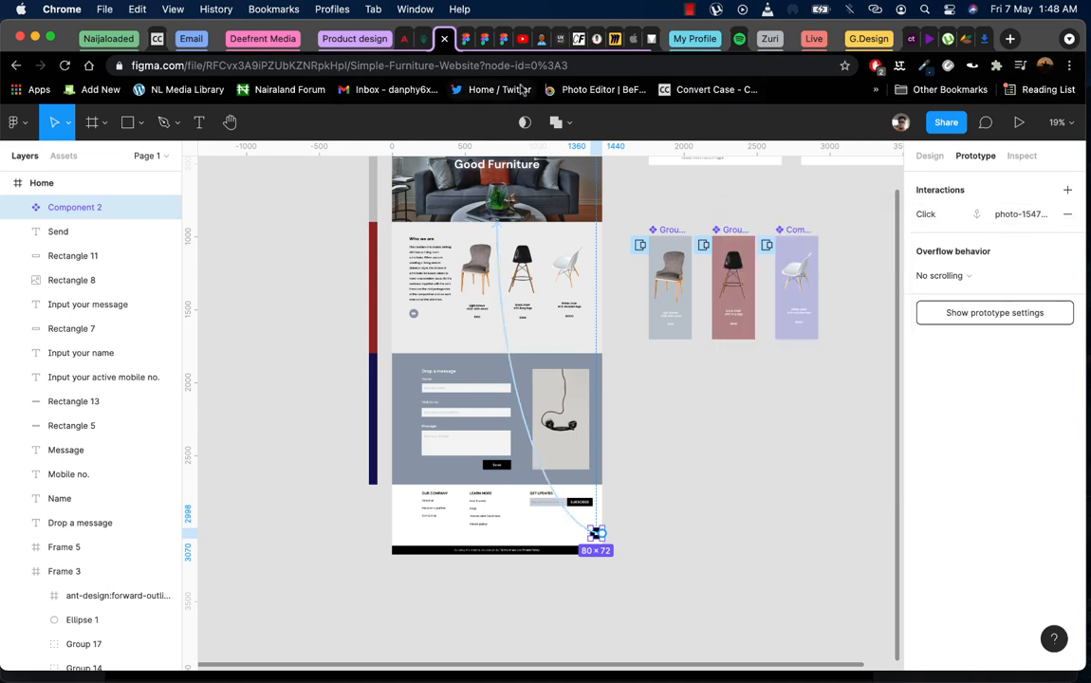
Switch to the prototype preview and test the back-to-top button and the About Us link
{"action": "left_click", "coordinate": [463, 40]}
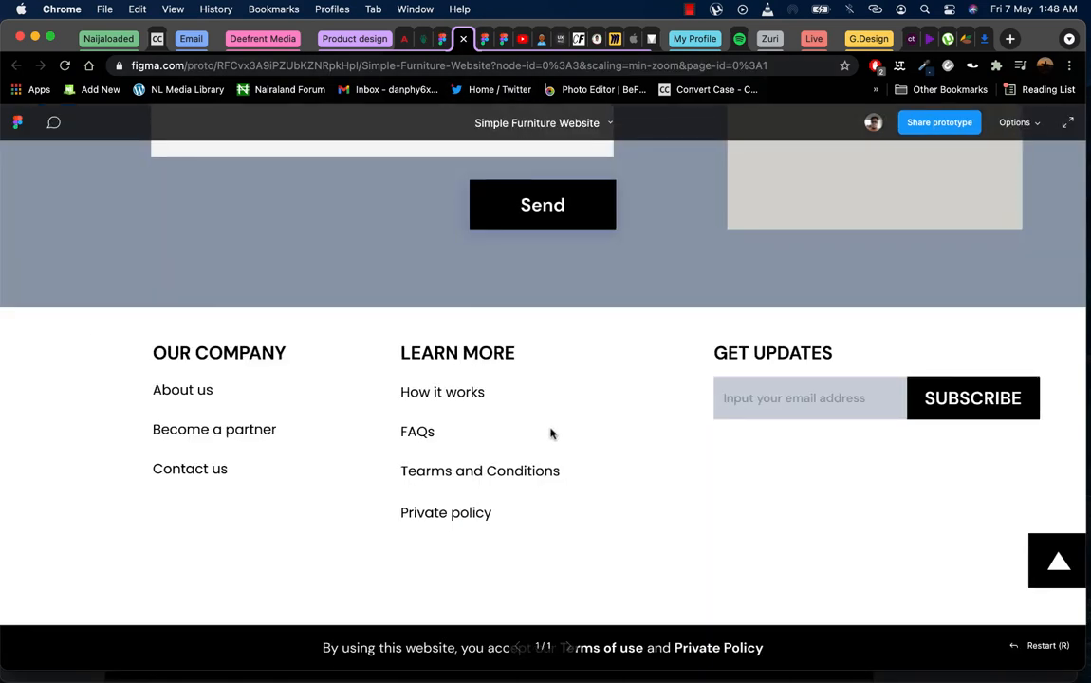
{"action": "left_click", "coordinate": [1054, 563]}
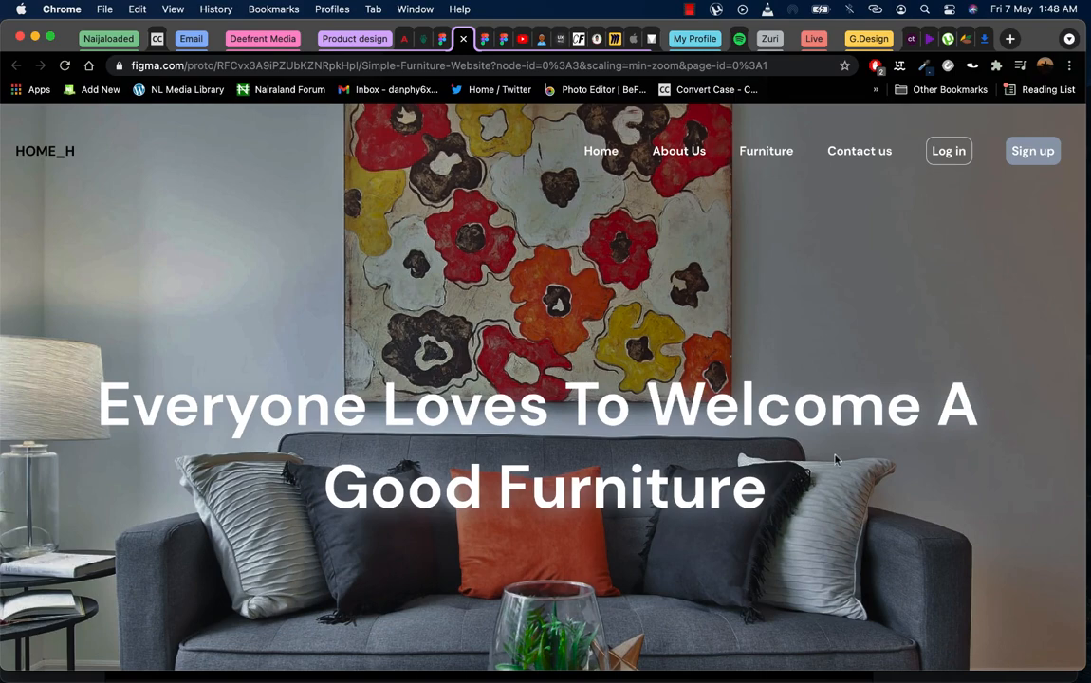
{"action": "left_click", "coordinate": [685, 154]}
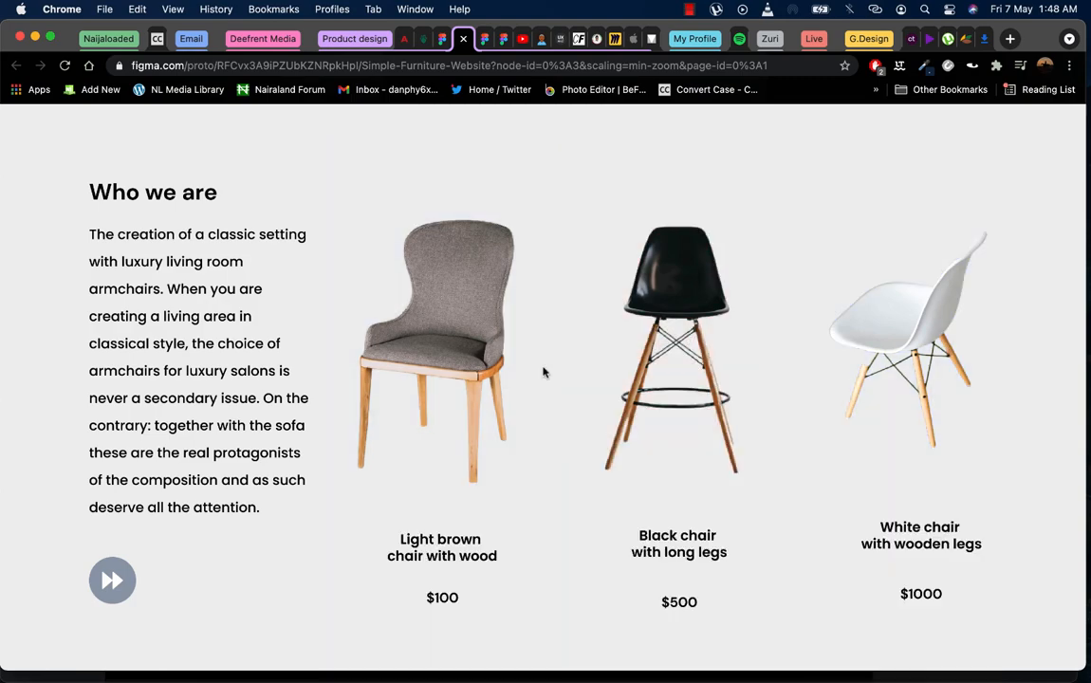
{"action": "scroll", "coordinate": [543, 370], "scroll_direction": "up", "scroll_amount": 10}
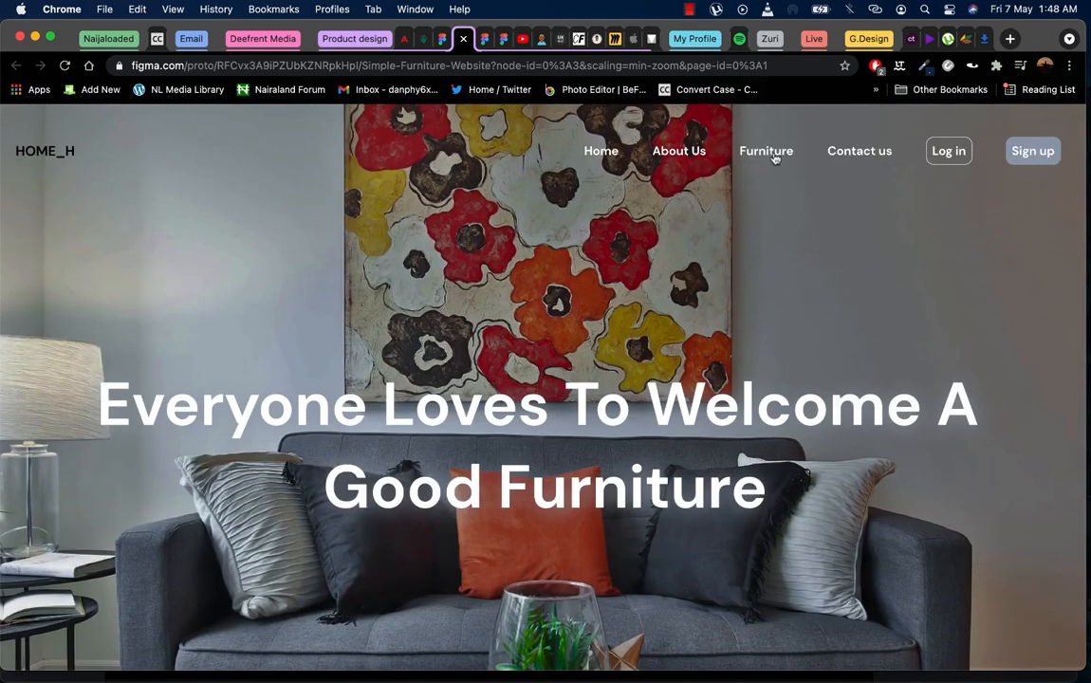
Test the Furniture link in the preview's navigation and return to the page top
{"action": "left_click", "coordinate": [774, 152]}
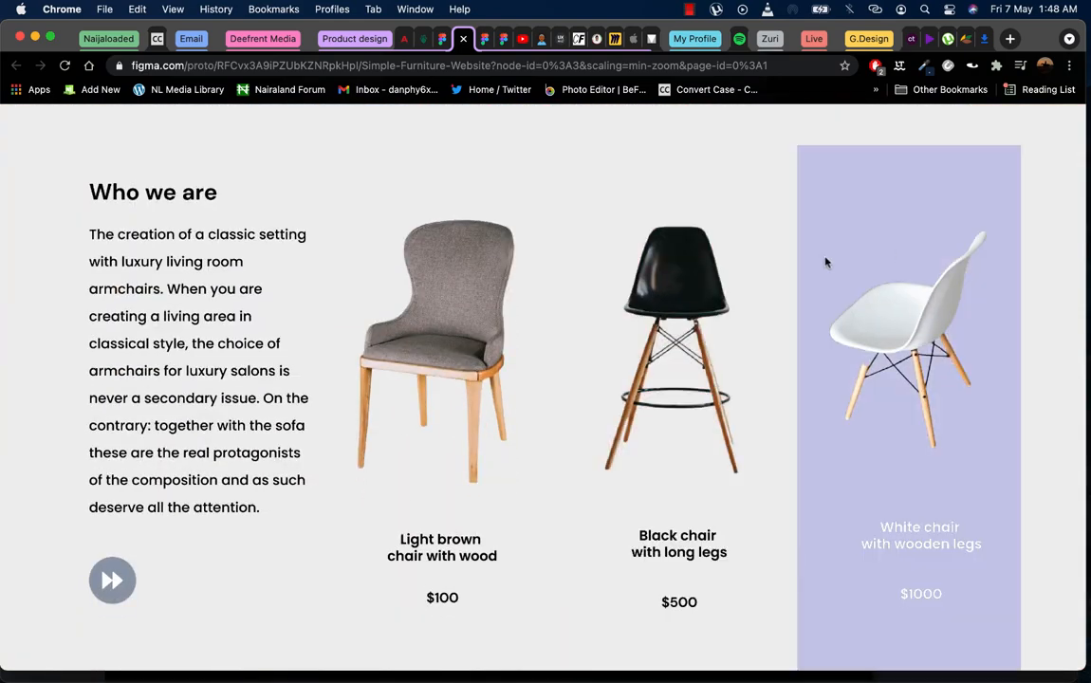
{"action": "left_click", "coordinate": [514, 193]}
{"action": "scroll", "coordinate": [514, 193], "scroll_direction": "up", "scroll_amount": 10}
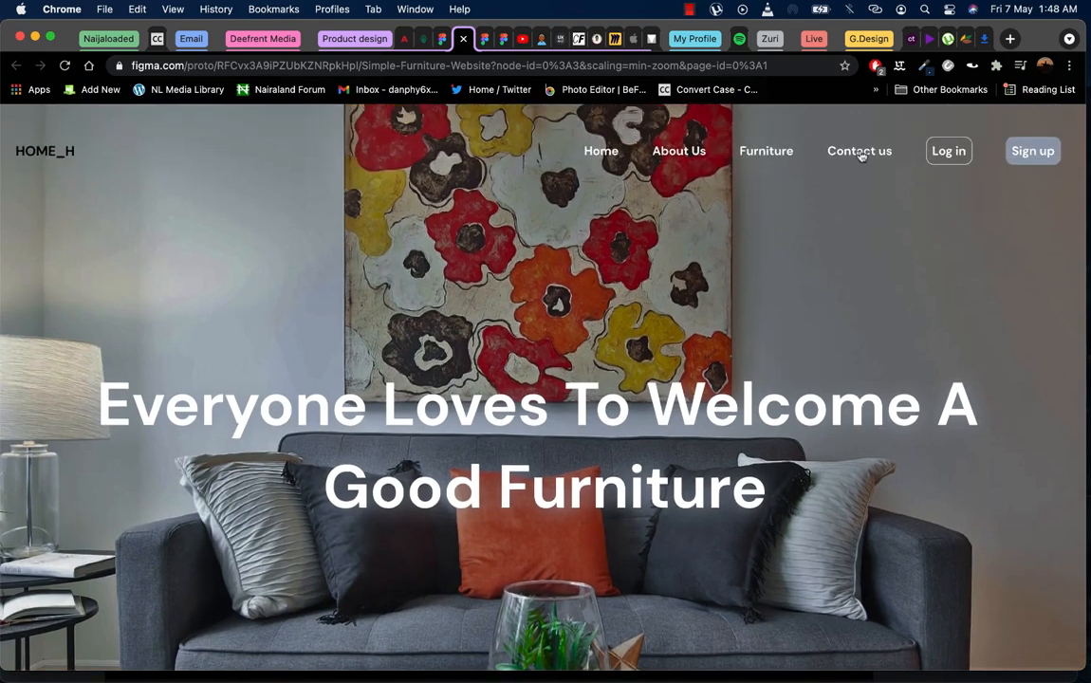
Test the Contact us link and the Log in overlay from the preview's navigation
{"action": "left_click", "coordinate": [858, 152]}
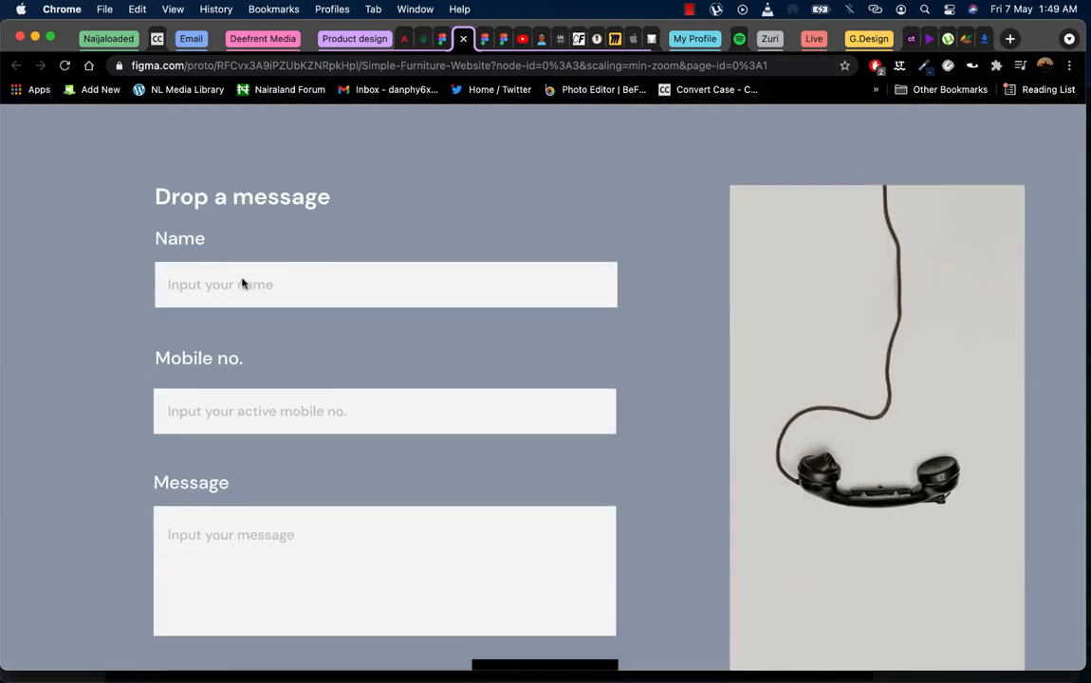
{"action": "scroll", "coordinate": [474, 361], "scroll_direction": "down", "scroll_amount": 2}
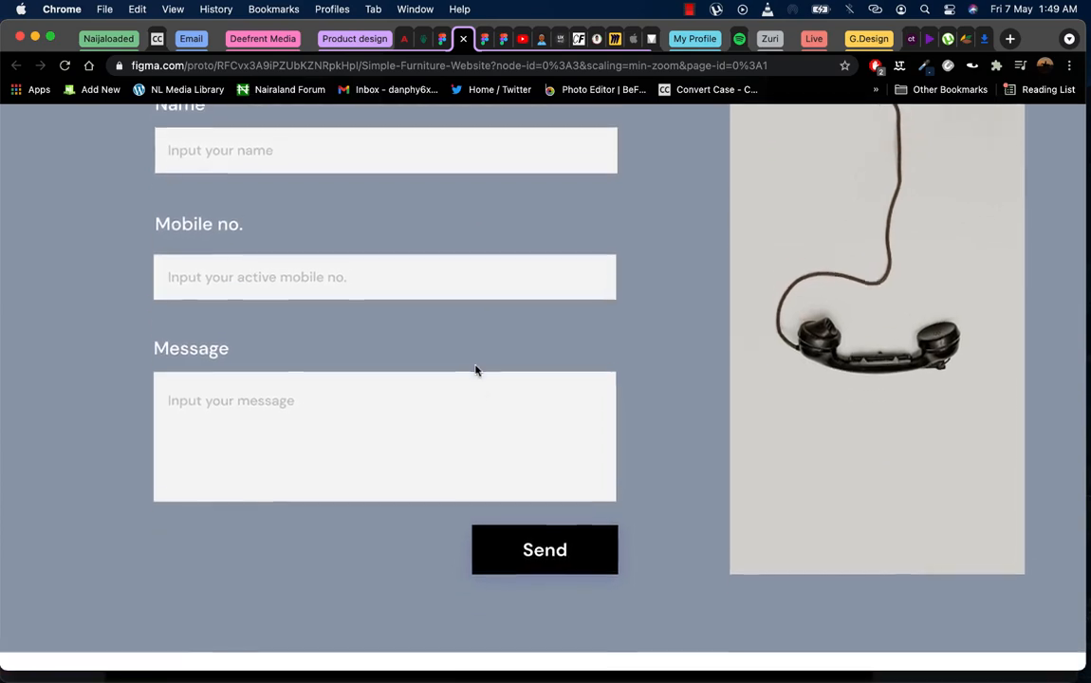
{"action": "scroll", "coordinate": [604, 441], "scroll_direction": "up", "scroll_amount": 7}
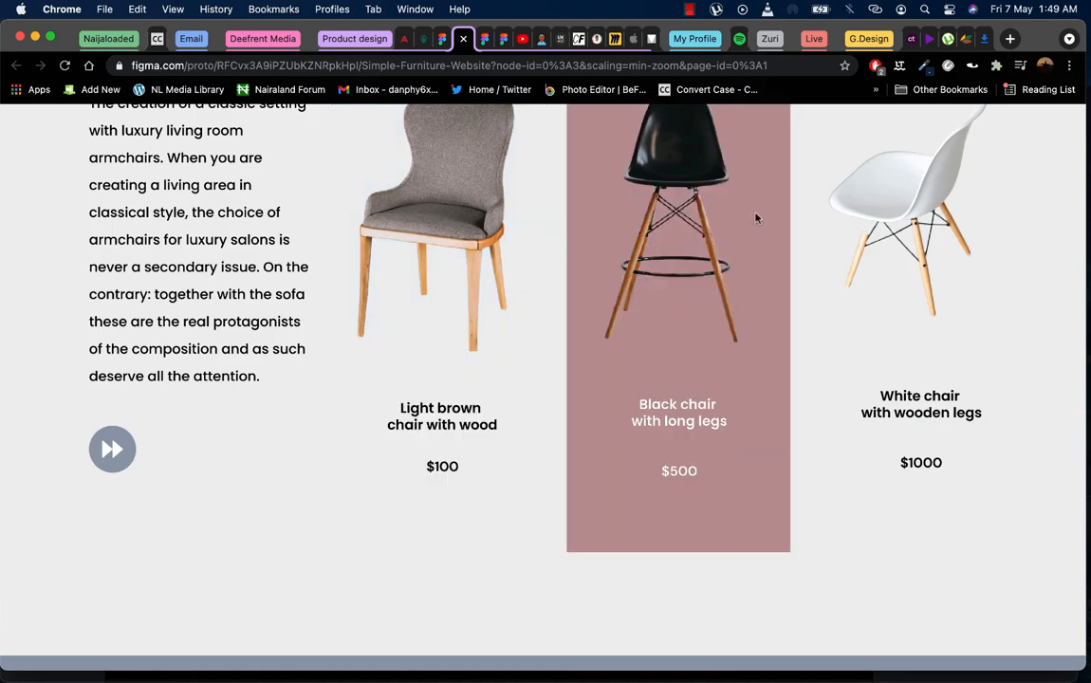
{"action": "scroll", "coordinate": [925, 190], "scroll_direction": "up", "scroll_amount": 10}
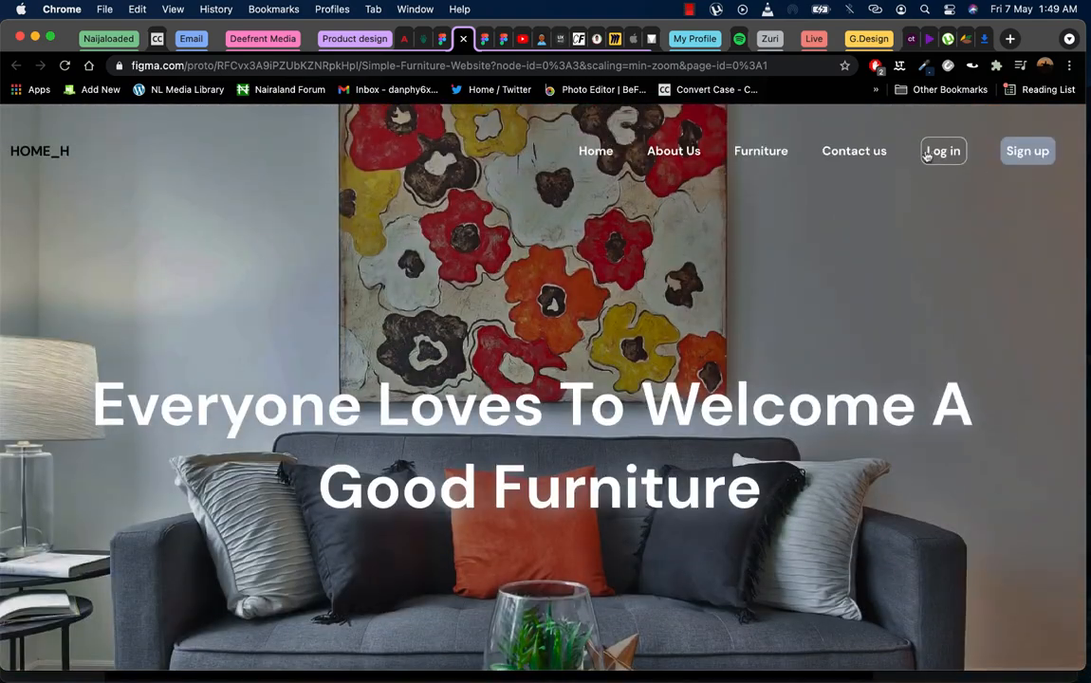
{"action": "left_click", "coordinate": [939, 152]}
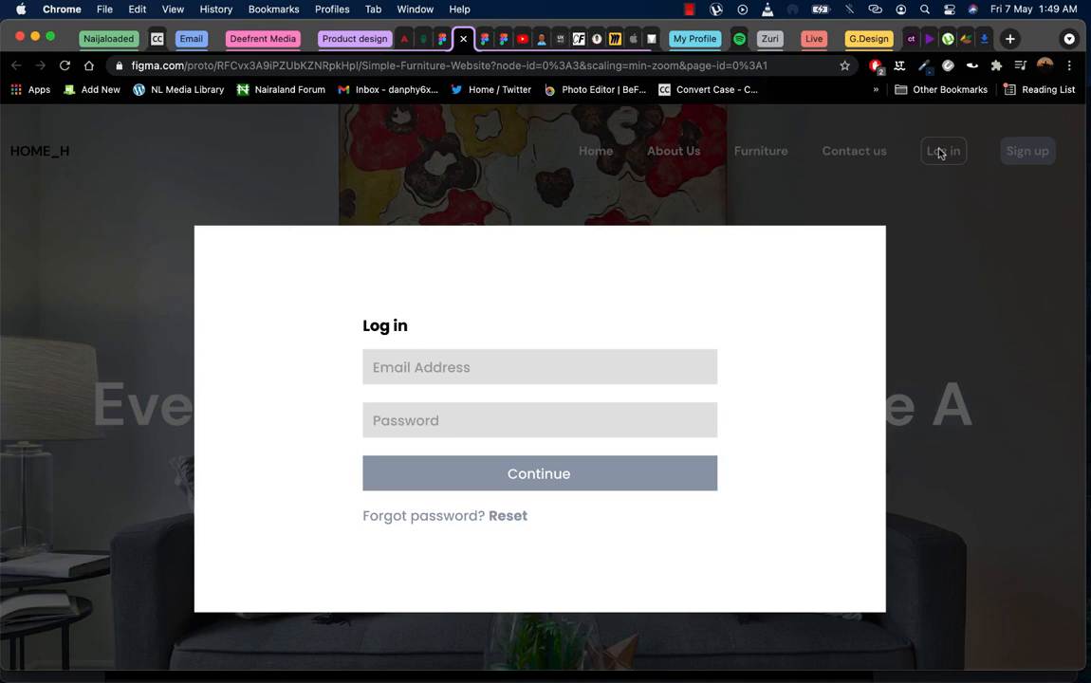
Return to the design file and check the animation options of the Log in button's overlay interaction
{"action": "left_click", "coordinate": [463, 38]}
{"action": "scroll", "coordinate": [640, 313], "scroll_direction": "up", "scroll_amount": 5}
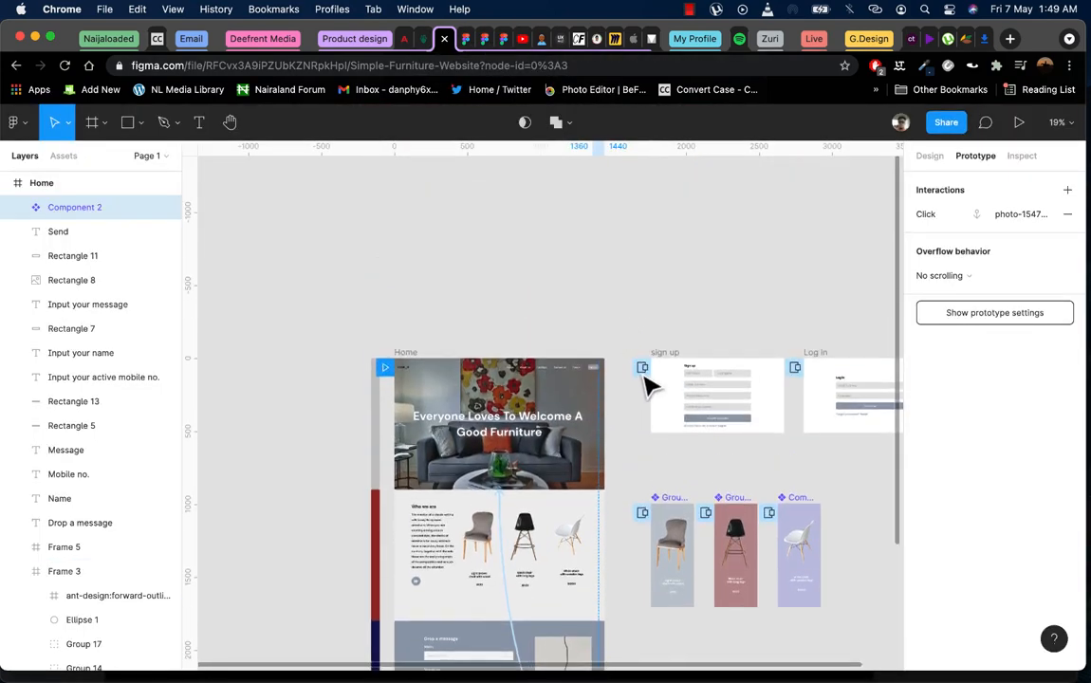
{"action": "left_click", "coordinate": [795, 369]}
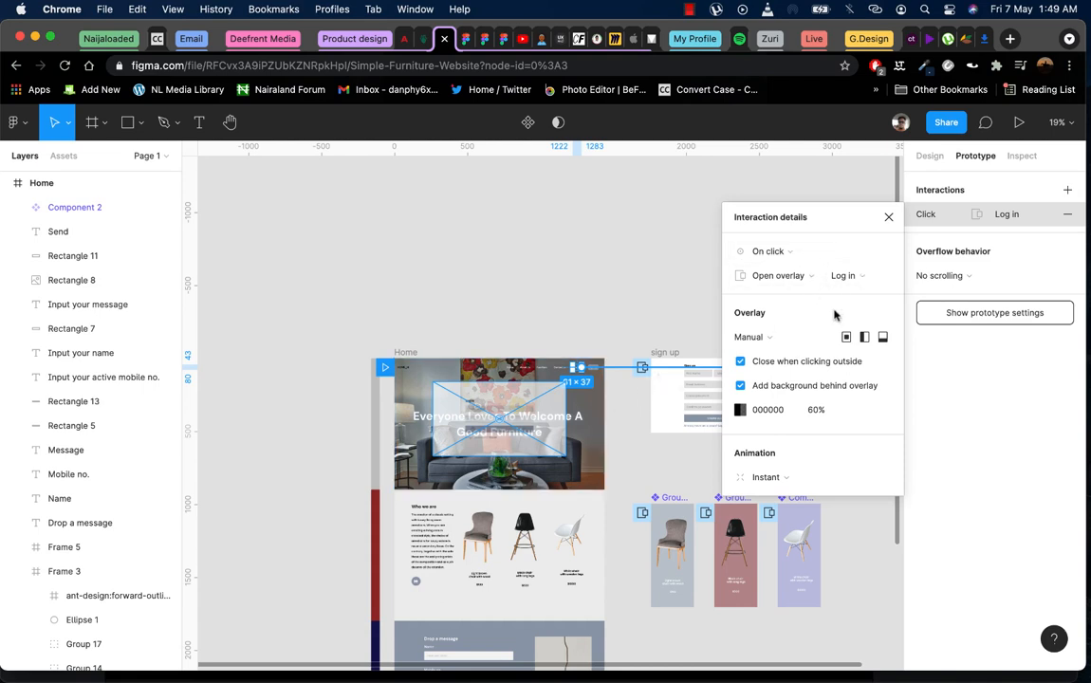
{"action": "left_click", "coordinate": [773, 474]}
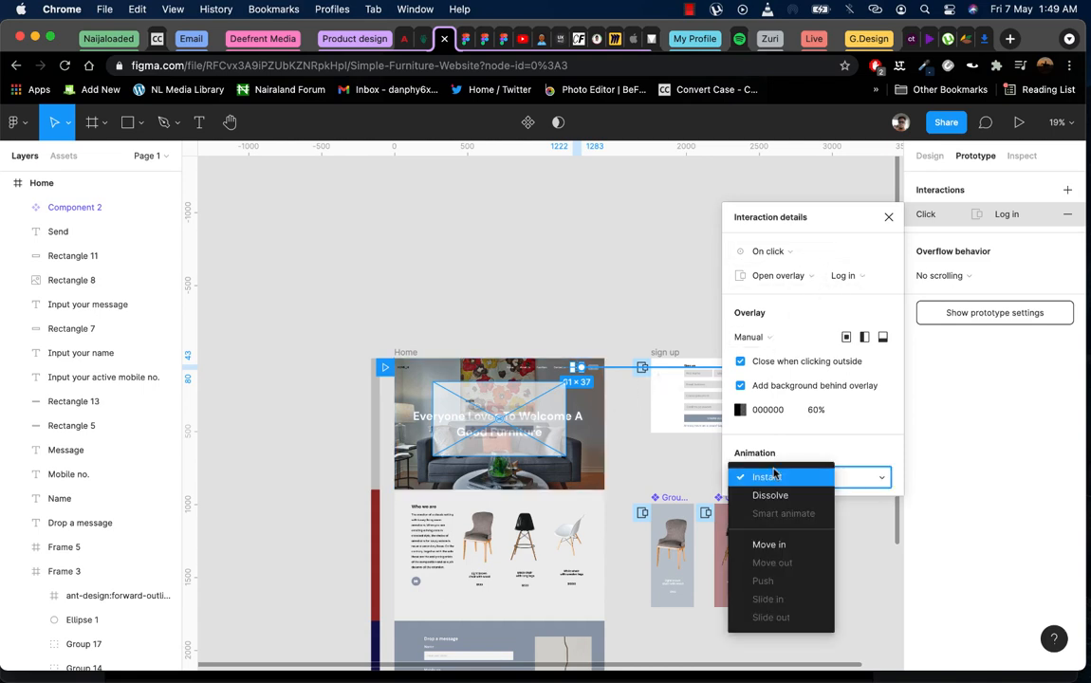
{"action": "left_click", "coordinate": [774, 477]}
{"action": "left_click", "coordinate": [888, 218]}
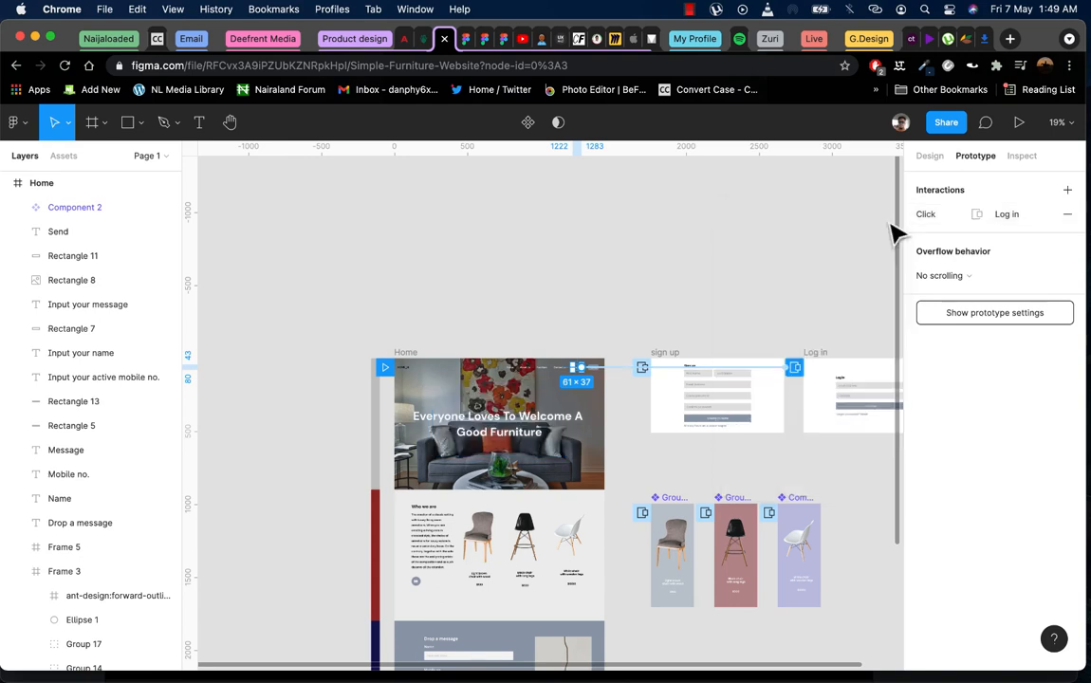
Review the Log in interaction's action, destination, trigger and animation options, and close its details
{"action": "left_click", "coordinate": [795, 371]}
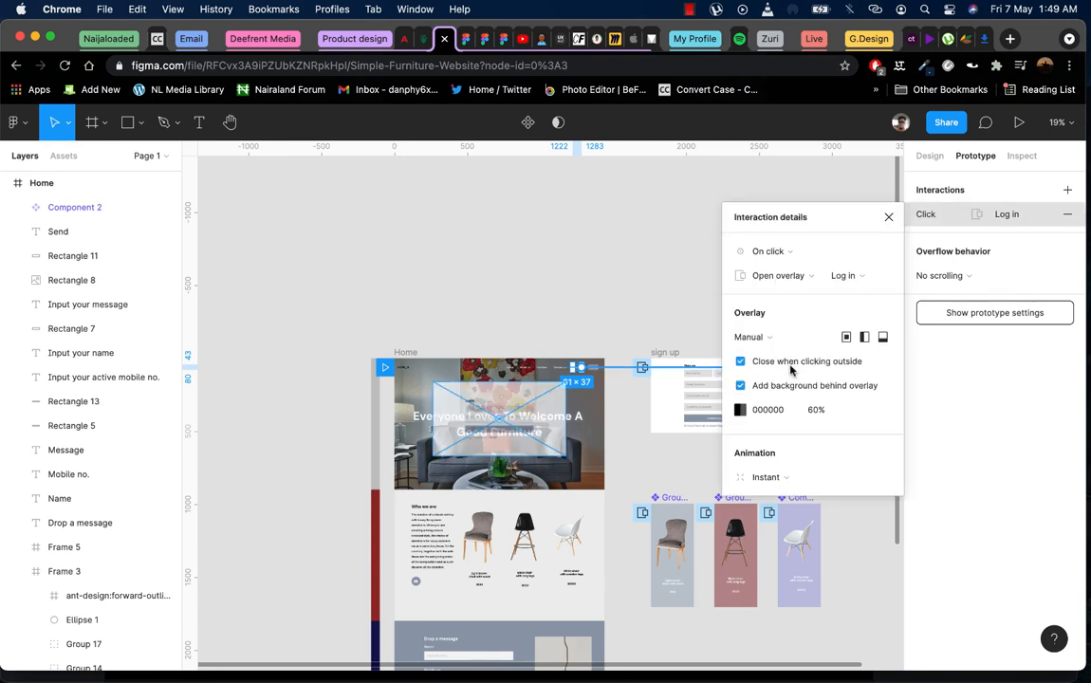
{"action": "left_click", "coordinate": [792, 277]}
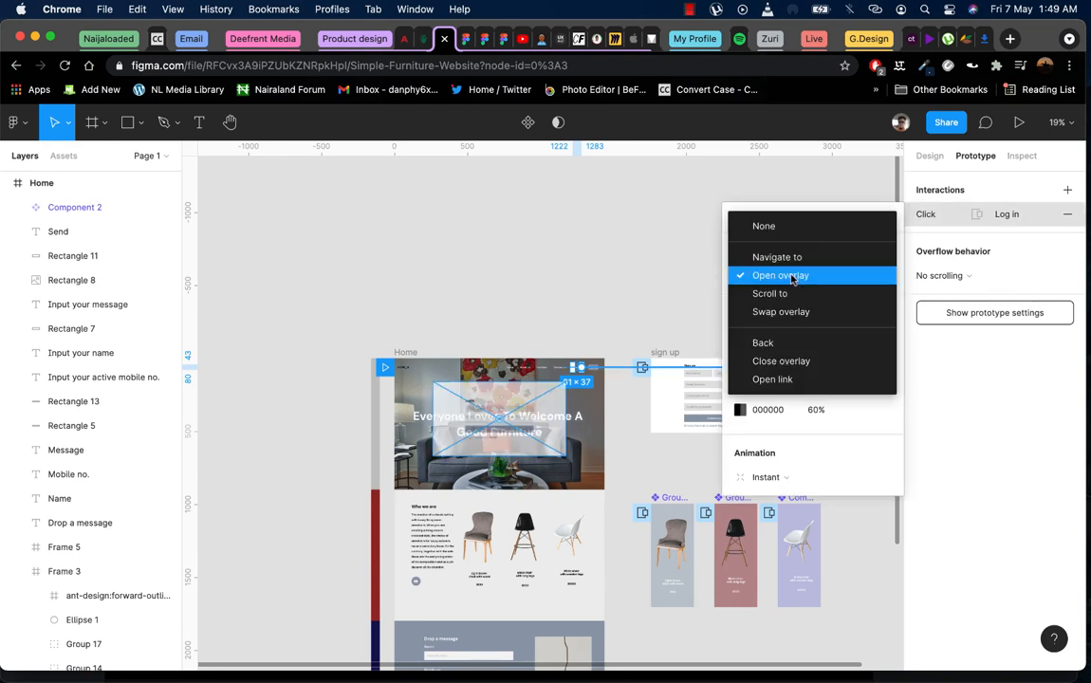
{"action": "left_click", "coordinate": [791, 277]}
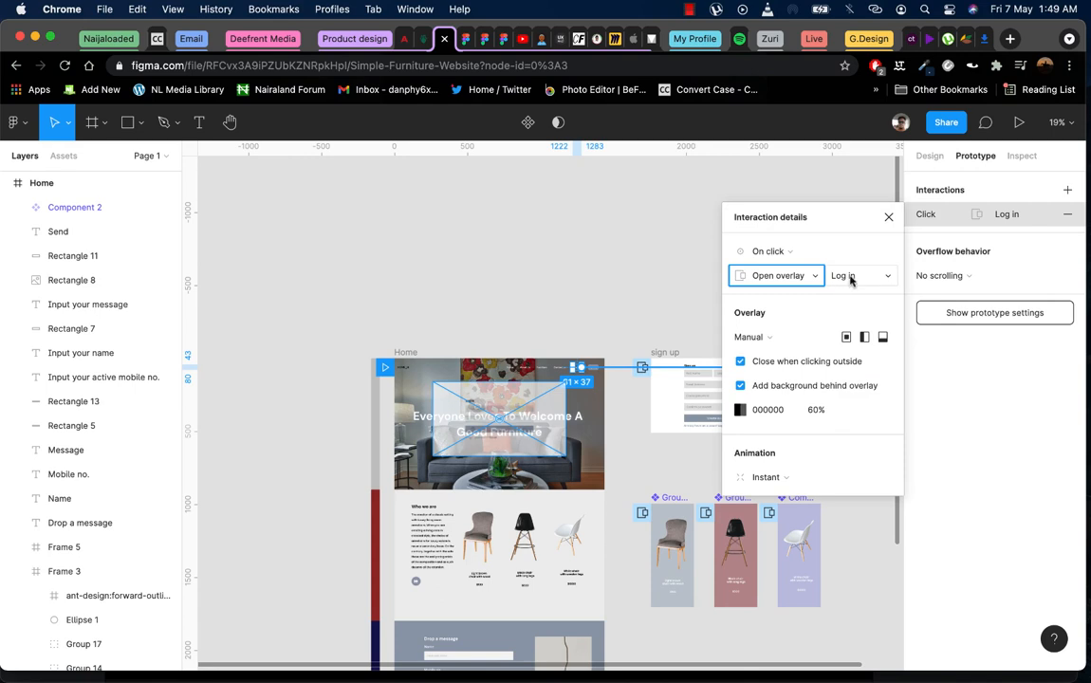
{"action": "left_click", "coordinate": [851, 277]}
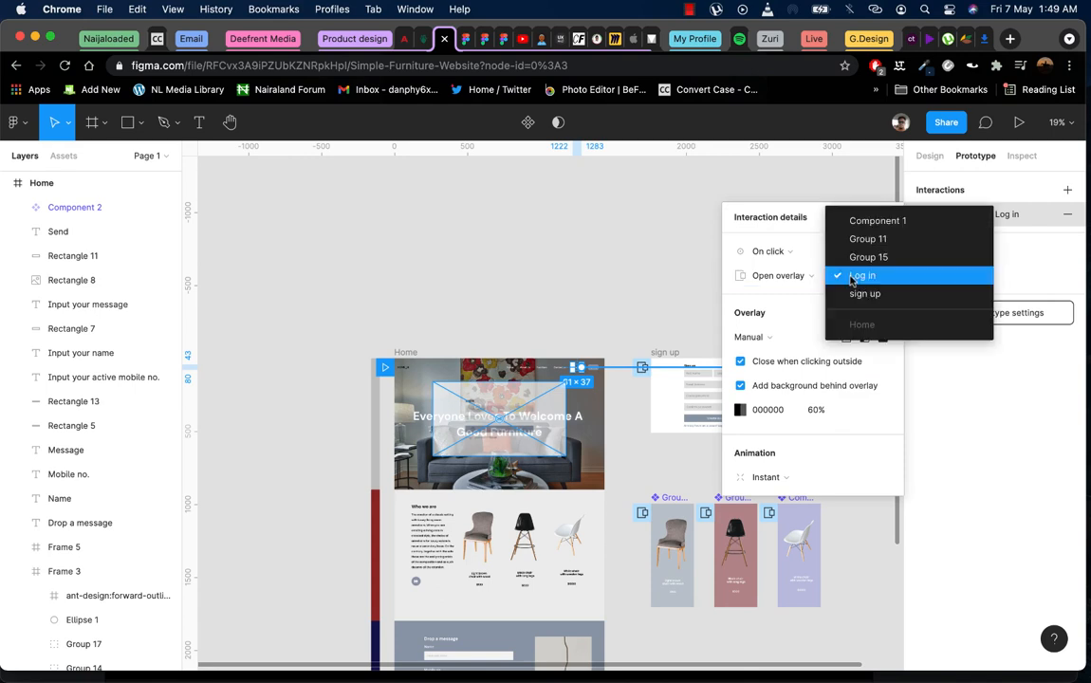
{"action": "left_click", "coordinate": [923, 275]}
{"action": "left_click", "coordinate": [773, 253]}
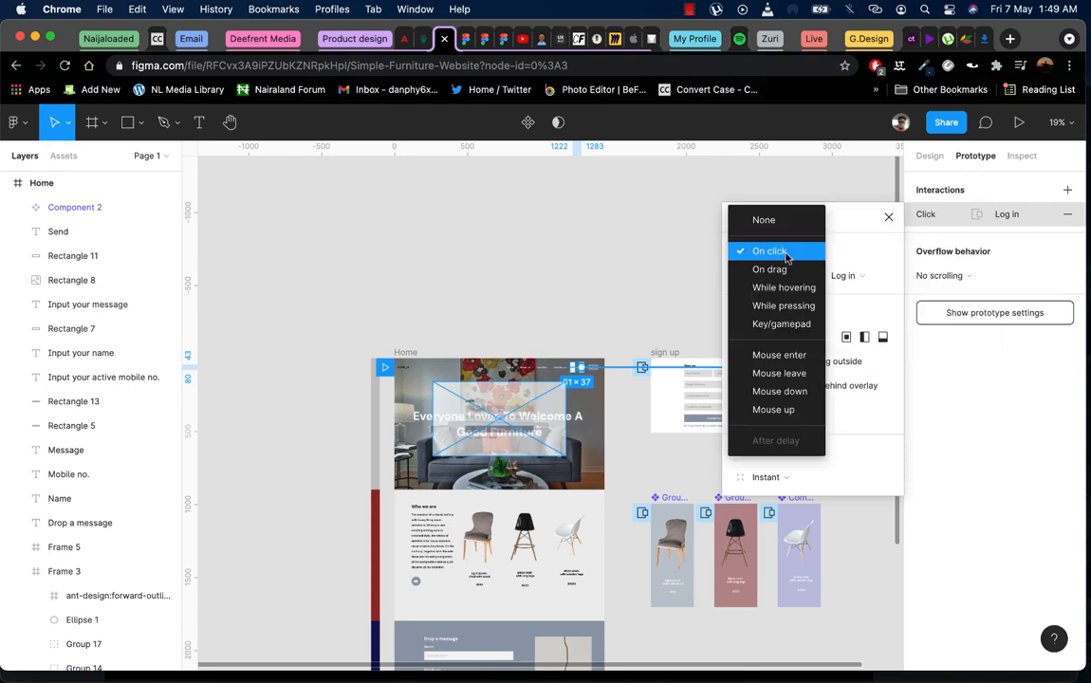
{"action": "left_click", "coordinate": [787, 252]}
{"action": "left_click", "coordinate": [765, 477]}
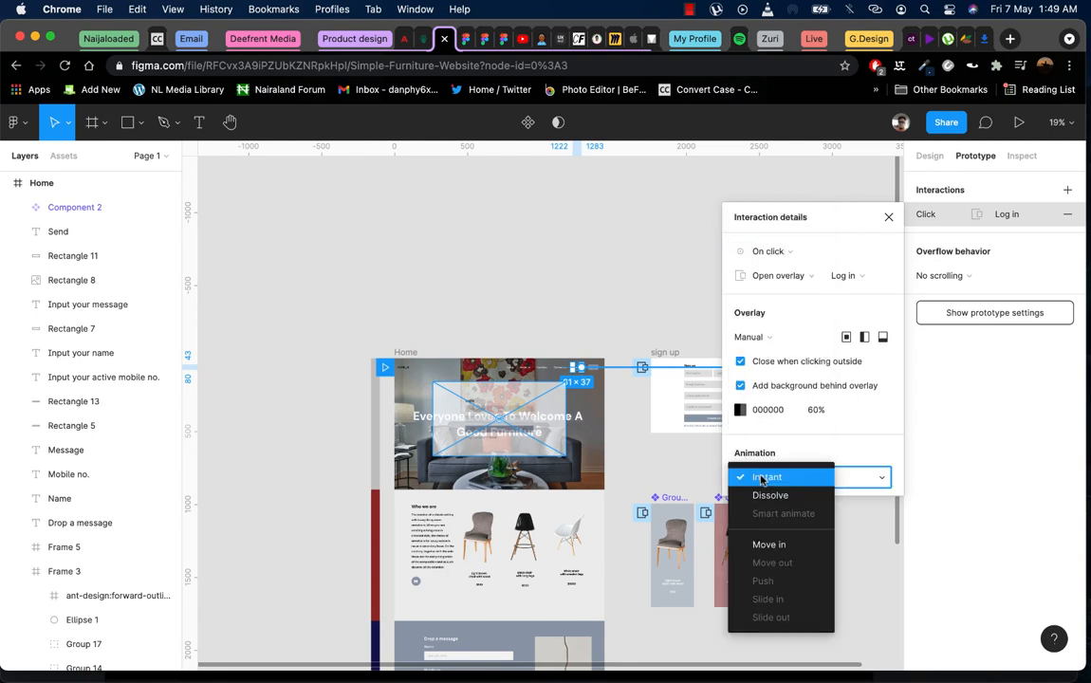
{"action": "left_click", "coordinate": [763, 477]}
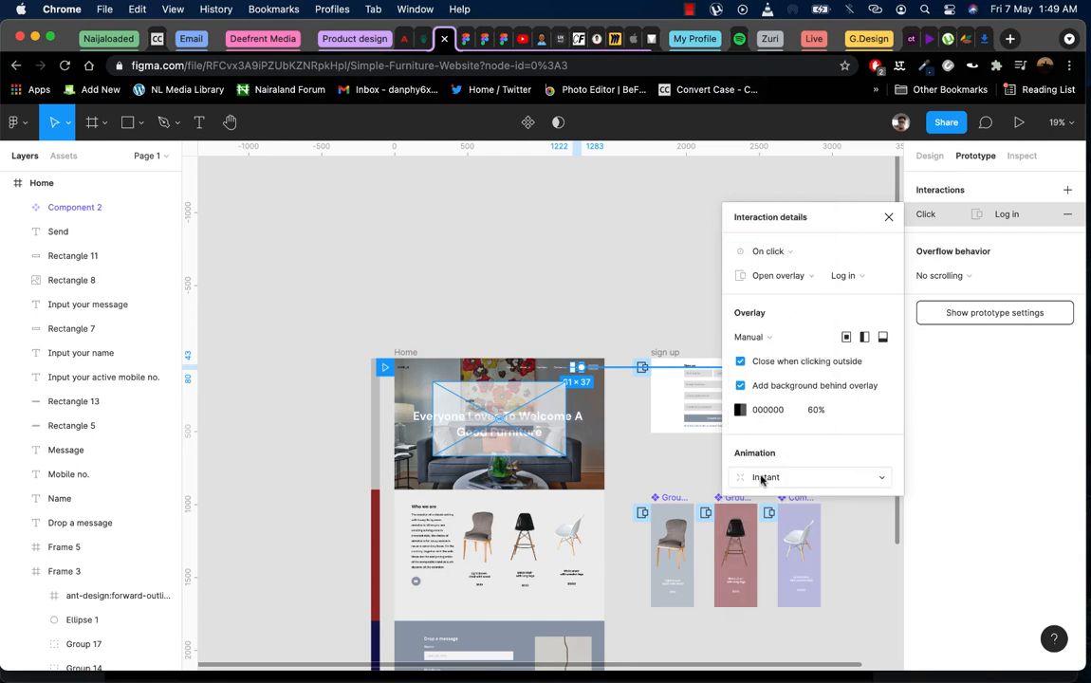
{"action": "left_click", "coordinate": [889, 216]}
Try changing the Sign up button's interaction from Open overlay to Navigate to, undo the change and close the details
{"action": "scroll", "coordinate": [584, 410], "scroll_direction": "right", "scroll_amount": 1}
{"action": "left_click", "coordinate": [588, 371]}
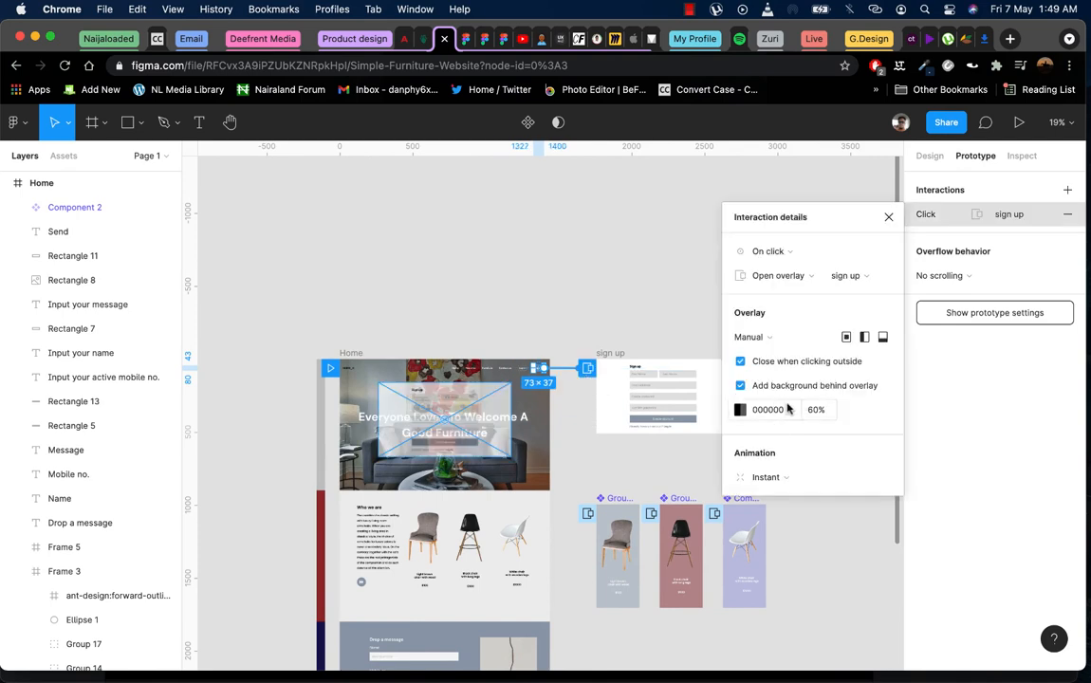
{"action": "left_click", "coordinate": [795, 286]}
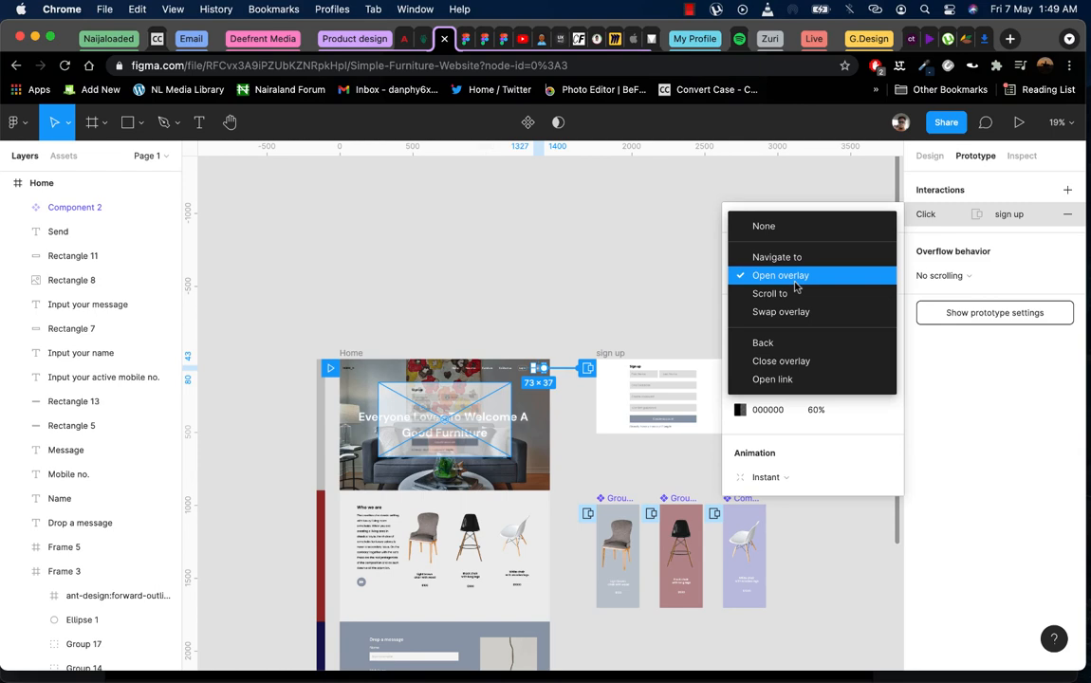
{"action": "left_click", "coordinate": [802, 257]}
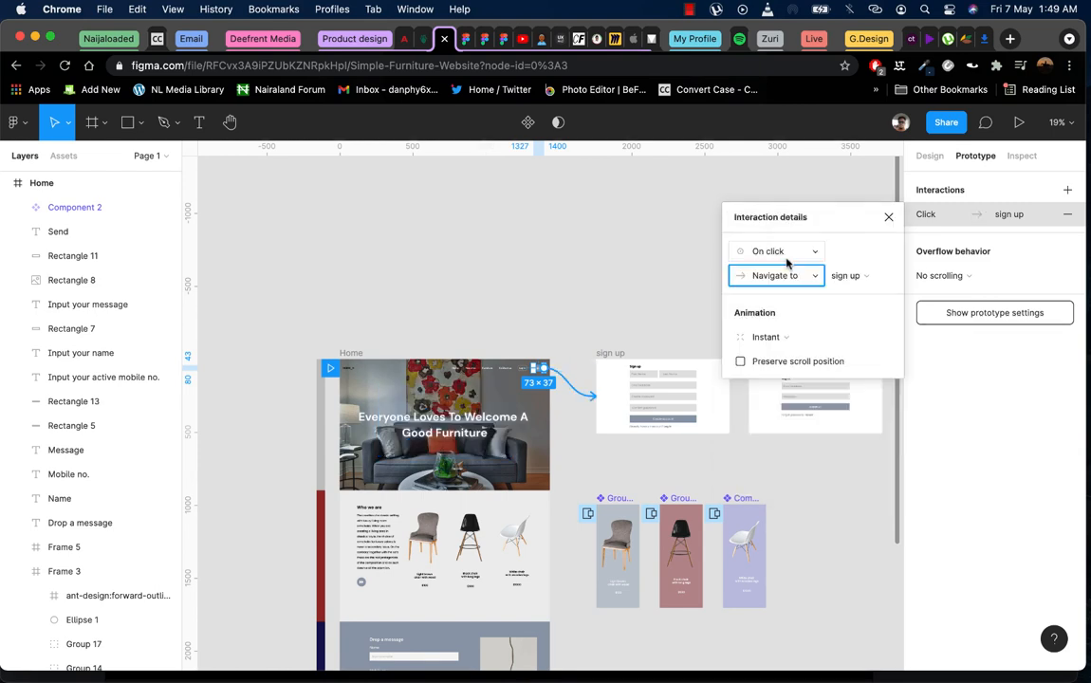
{"action": "left_click", "coordinate": [804, 282]}
{"action": "key", "text": "super+z"}
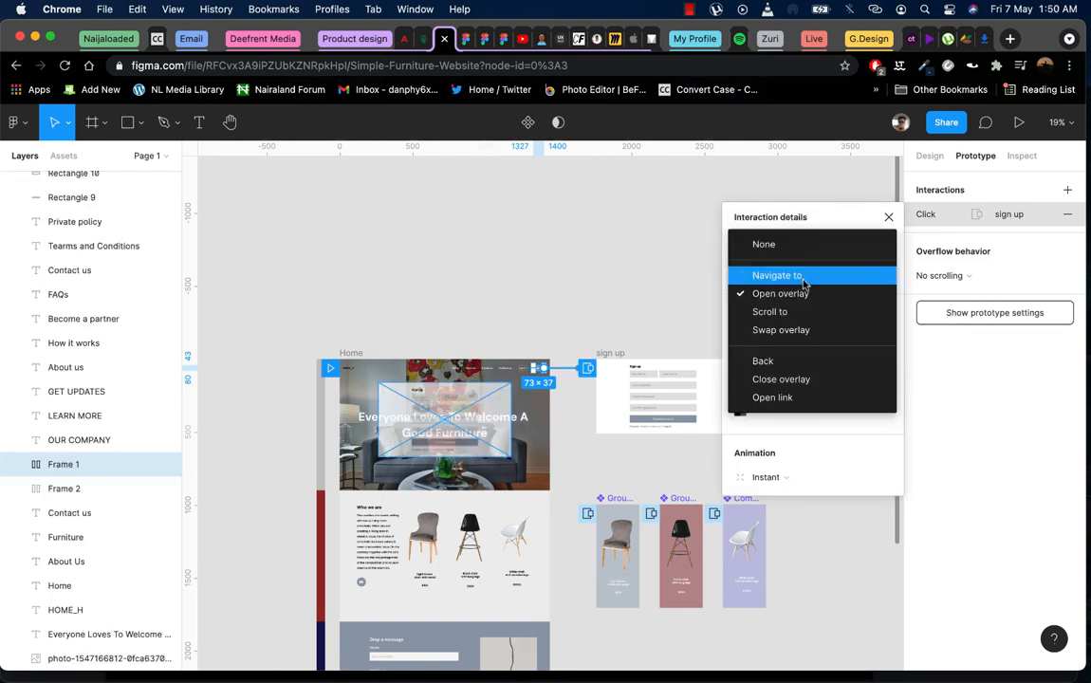
{"action": "left_click", "coordinate": [878, 224]}
{"action": "left_click", "coordinate": [890, 218]}
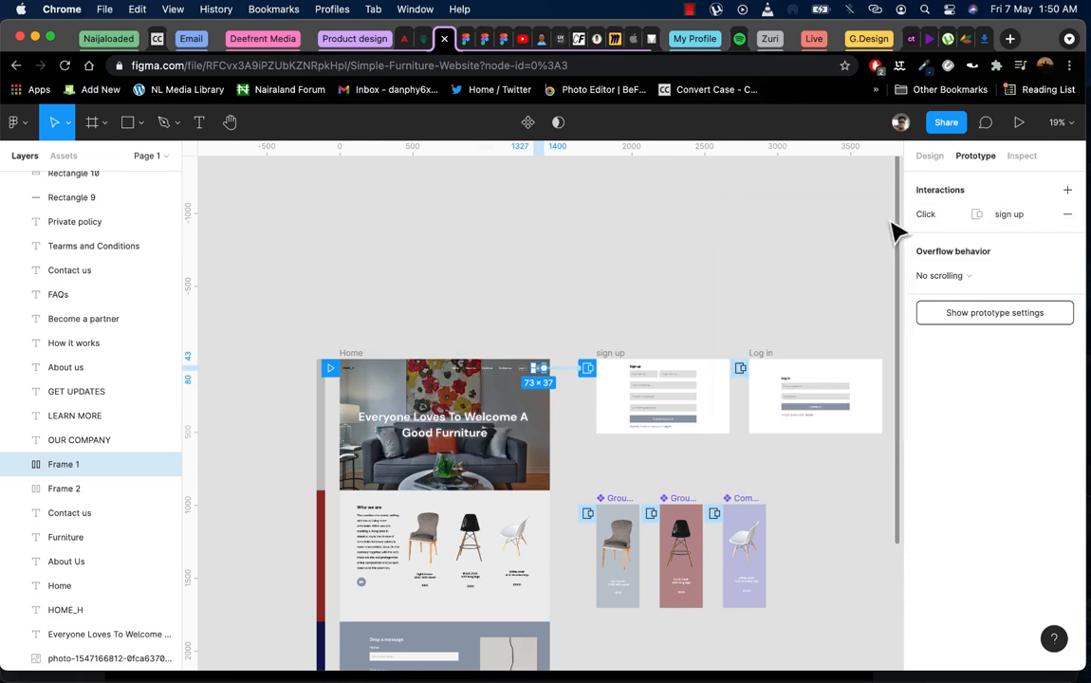
Set the Log in button's overlay animation to Dissolve, adjust its duration, and close the interaction details
{"action": "left_click", "coordinate": [593, 393]}
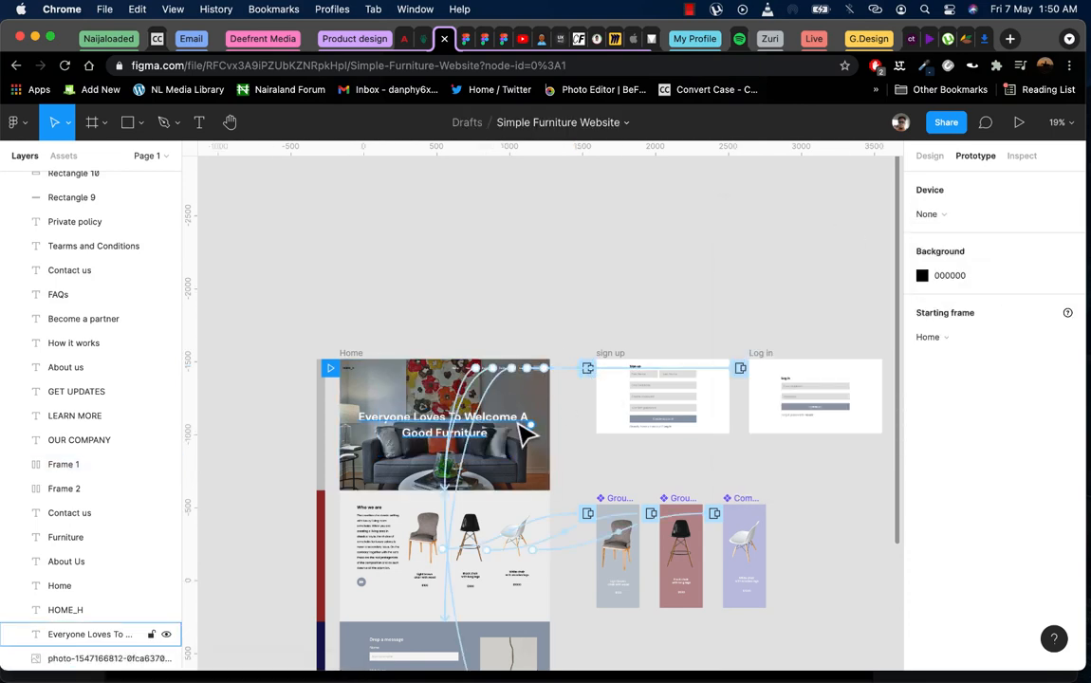
{"action": "scroll", "coordinate": [446, 432], "scroll_direction": "down", "scroll_amount": 3}
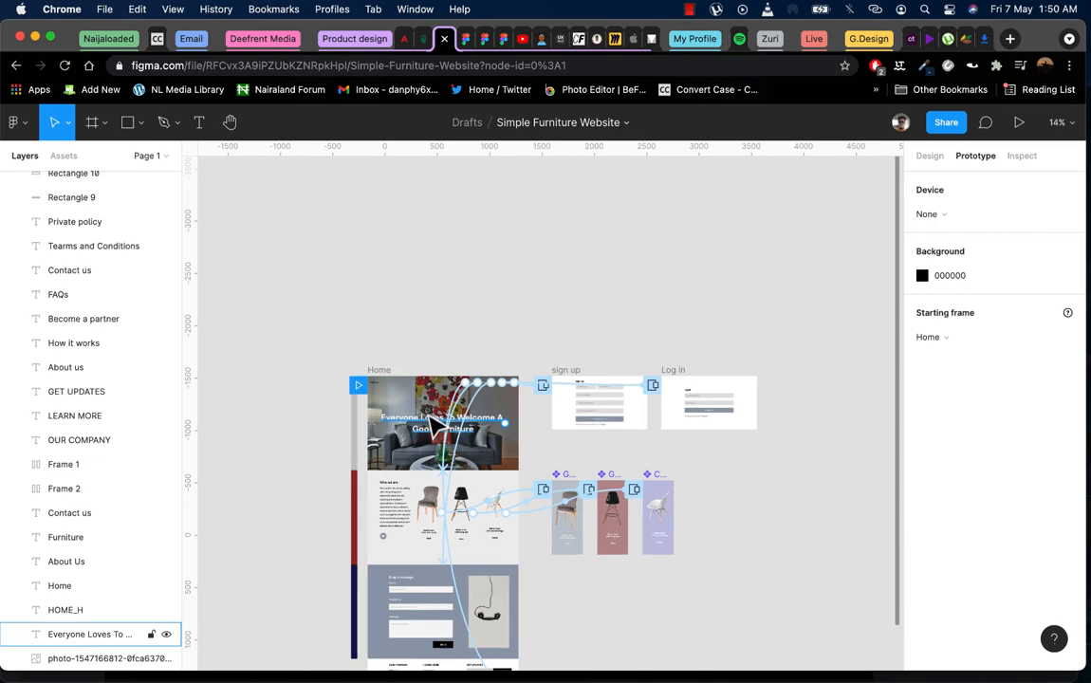
{"action": "left_click", "coordinate": [451, 395]}
{"action": "scroll", "coordinate": [517, 399], "scroll_direction": "up", "scroll_amount": 5}
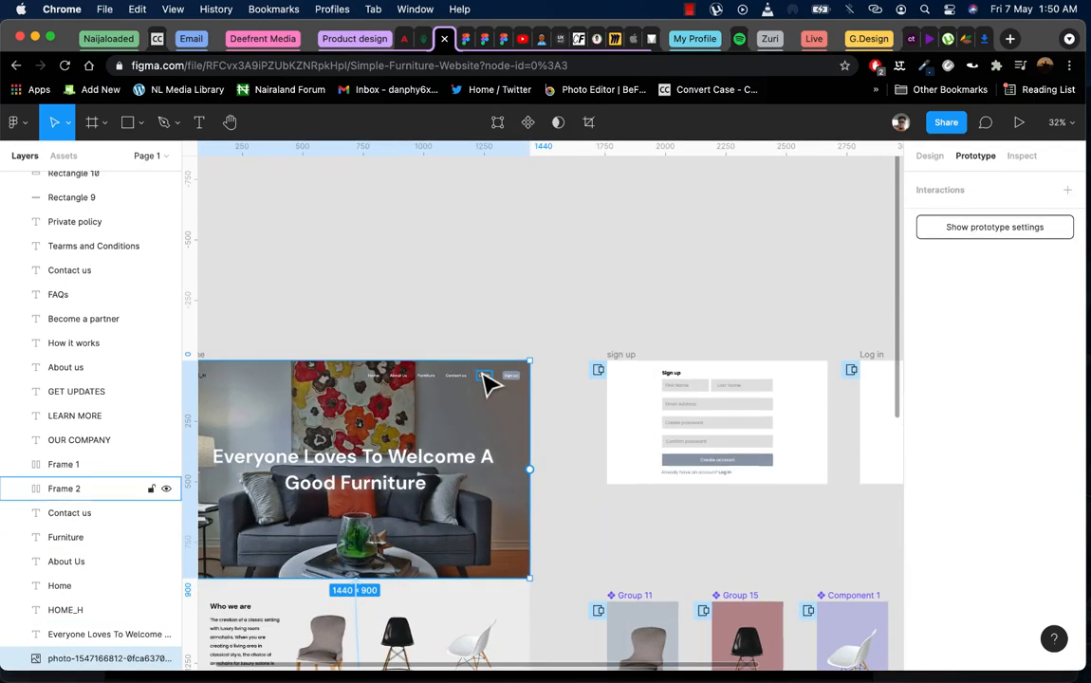
{"action": "left_click", "coordinate": [487, 377]}
{"action": "left_click_drag", "start_coordinate": [850, 385], "coordinate": [847, 373]}
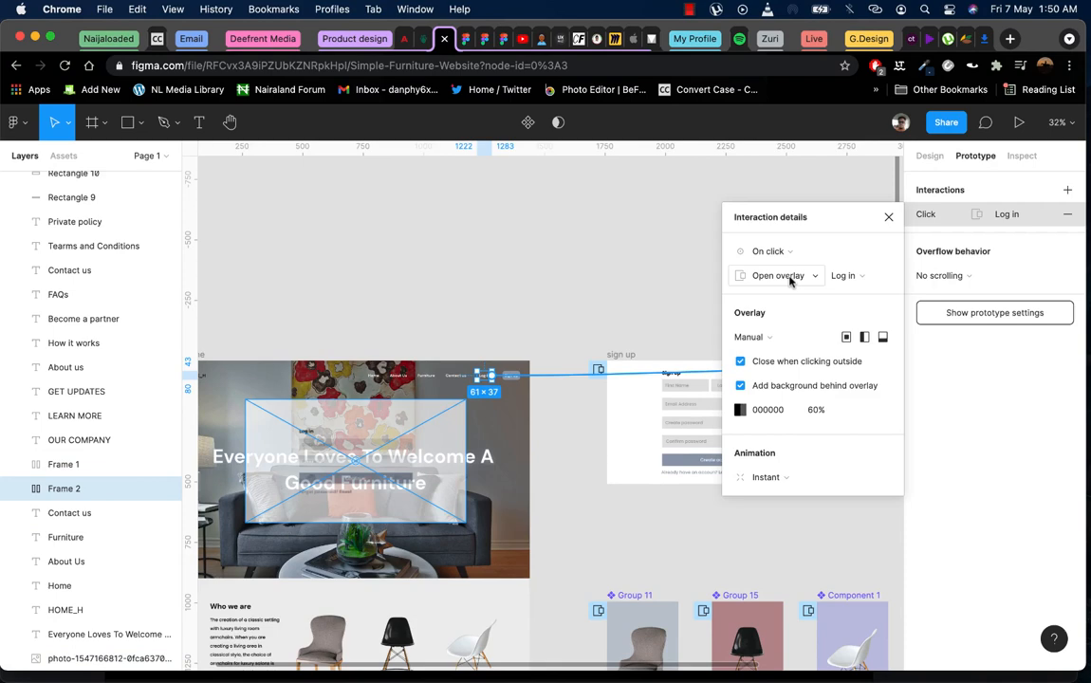
{"action": "left_click", "coordinate": [763, 477]}
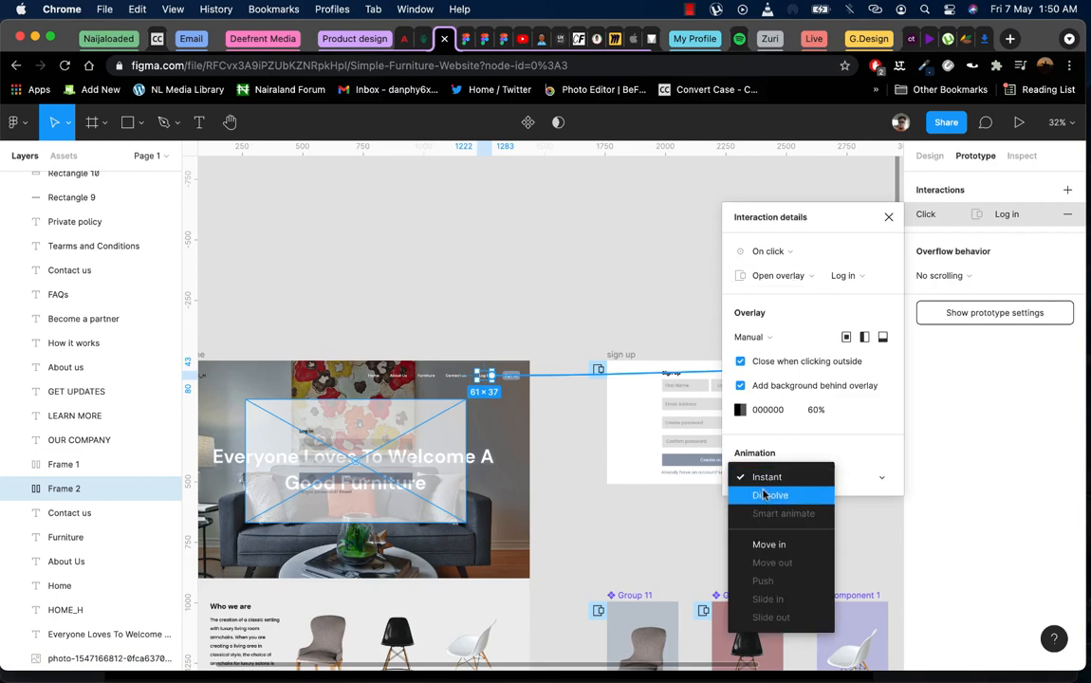
{"action": "left_click", "coordinate": [765, 494]}
{"action": "scroll", "coordinate": [778, 482], "scroll_direction": "down", "scroll_amount": 1}
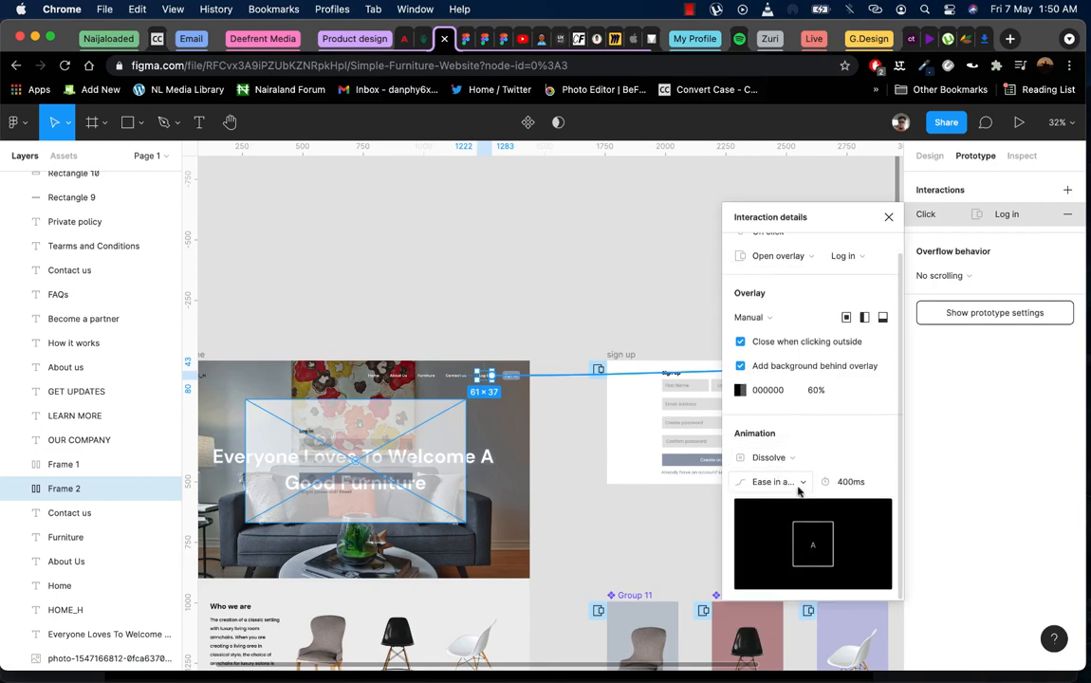
{"action": "left_click", "coordinate": [851, 483]}
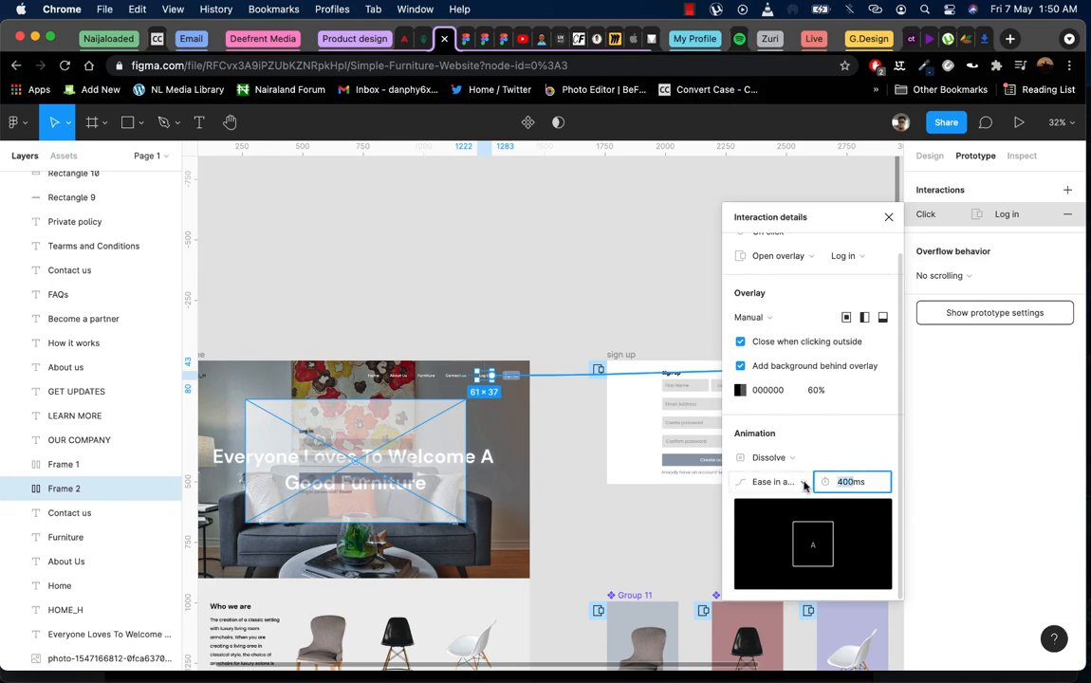
{"action": "type", "text": "5"}
{"action": "left_click", "coordinate": [888, 219]}
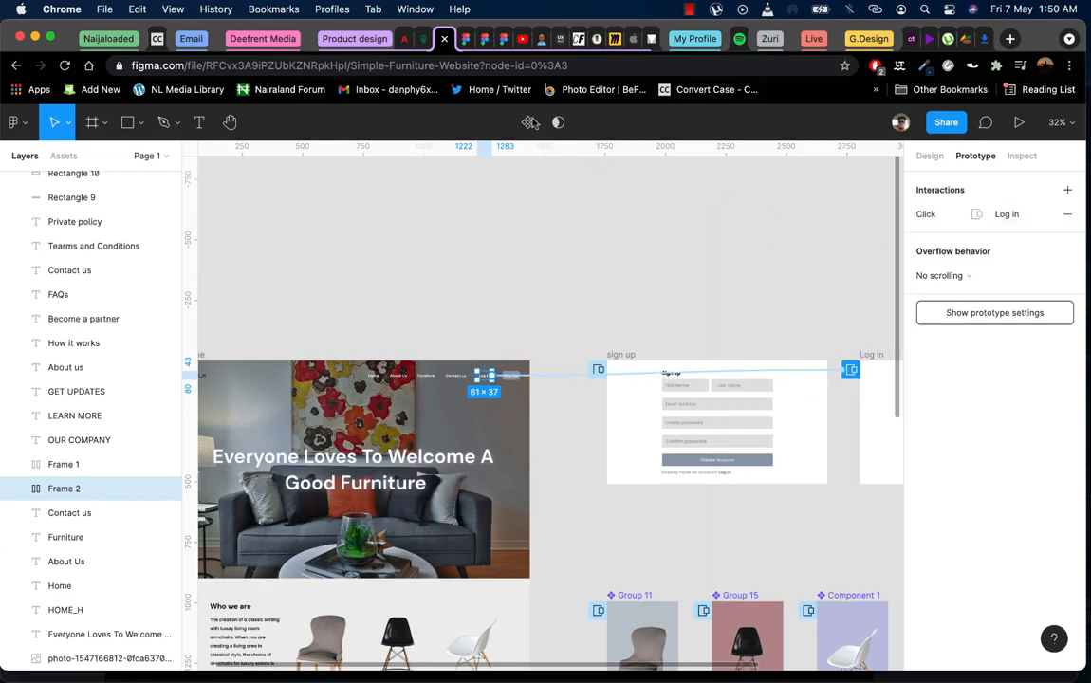
Switch to the prototype preview and test the Log in and Sign up overlays from the navigation
{"action": "left_click", "coordinate": [465, 38]}
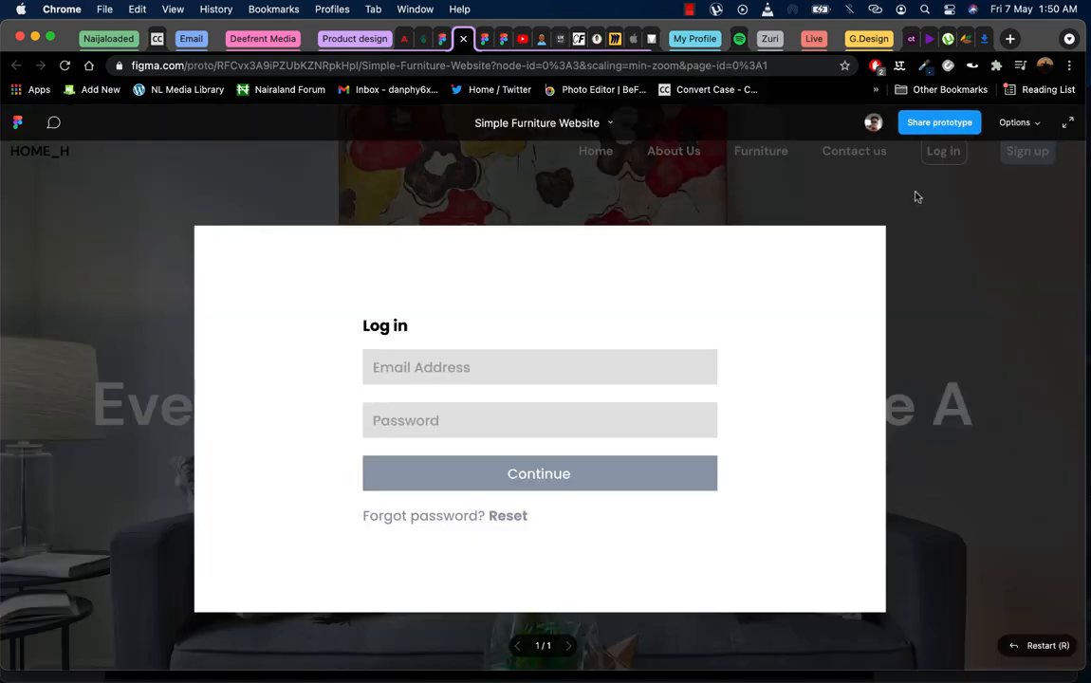
{"action": "left_click", "coordinate": [917, 197]}
{"action": "left_click", "coordinate": [947, 151]}
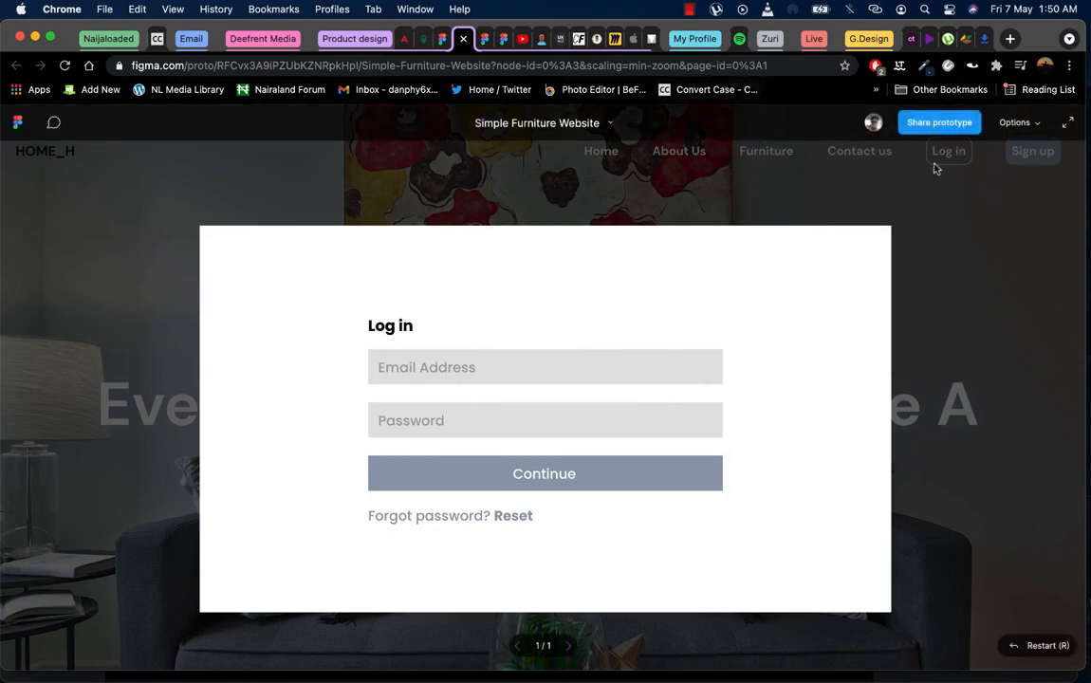
{"action": "left_click", "coordinate": [1030, 152]}
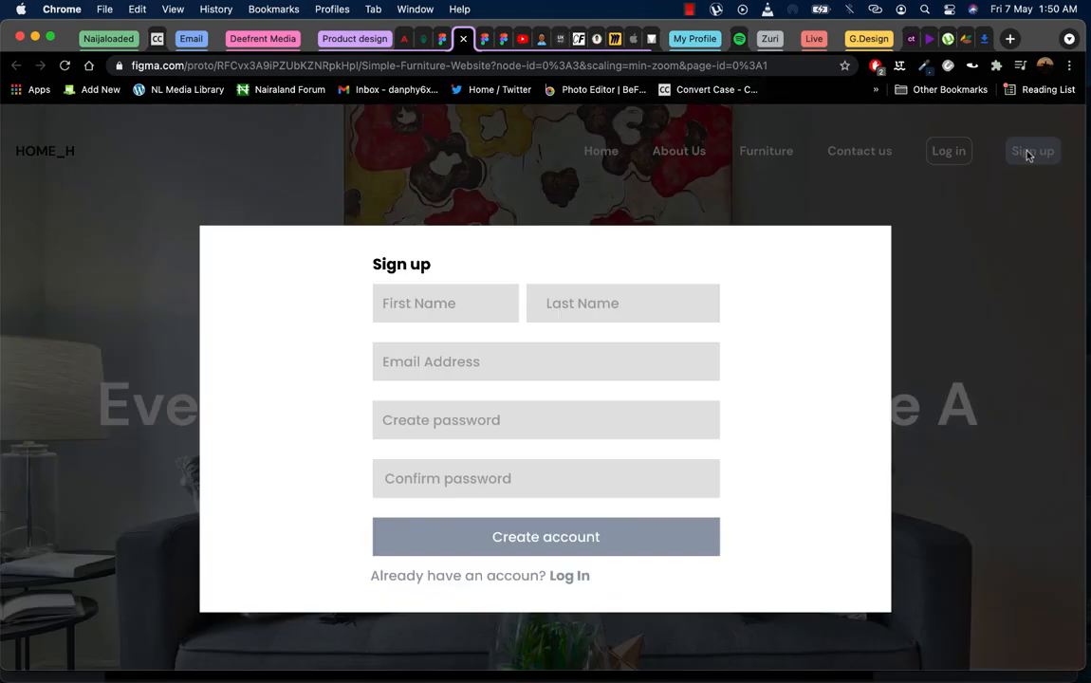
{"action": "left_click", "coordinate": [960, 152]}
{"action": "left_click", "coordinate": [958, 152]}
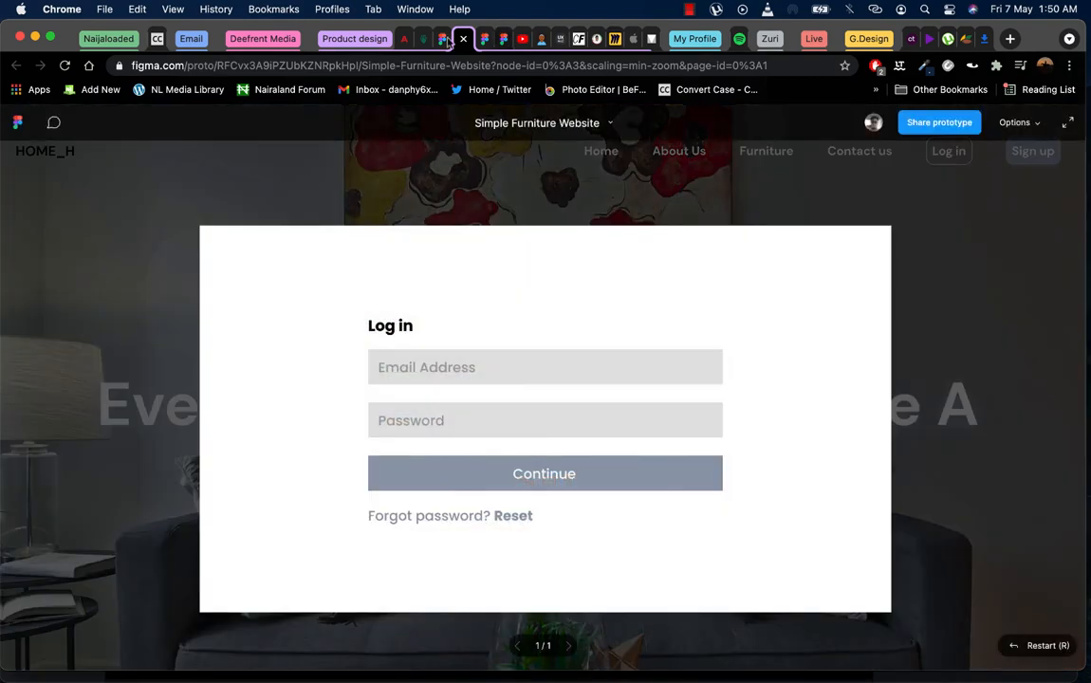
Return to the design file and review the trigger and action options of the Sign up button's interaction
{"action": "left_click", "coordinate": [444, 39]}
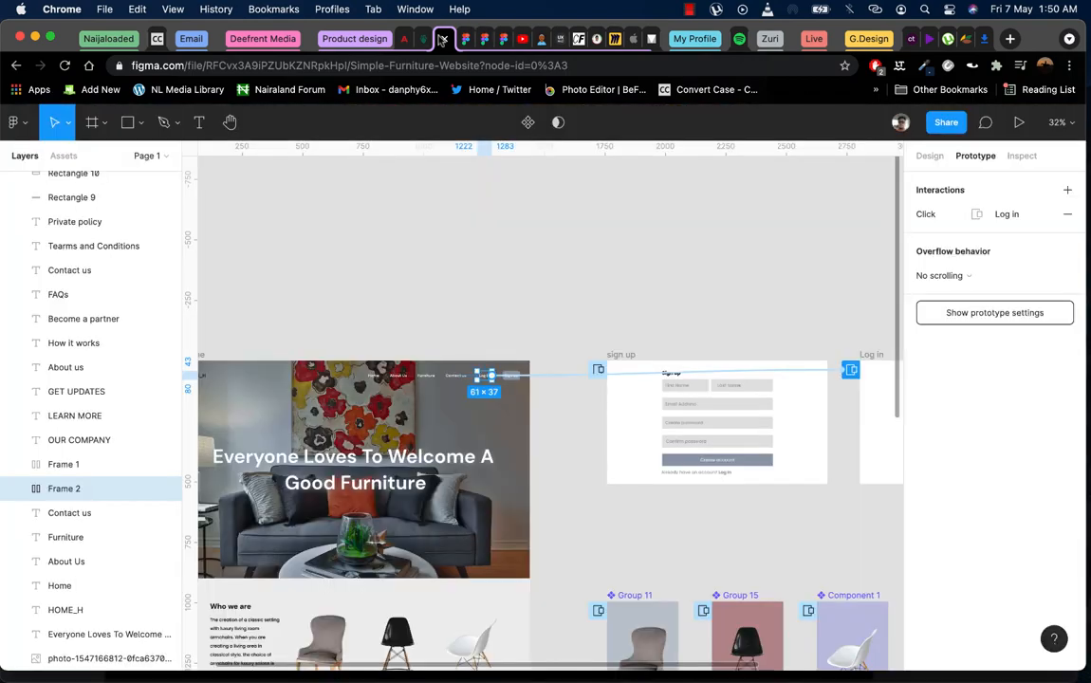
{"action": "left_click", "coordinate": [598, 370]}
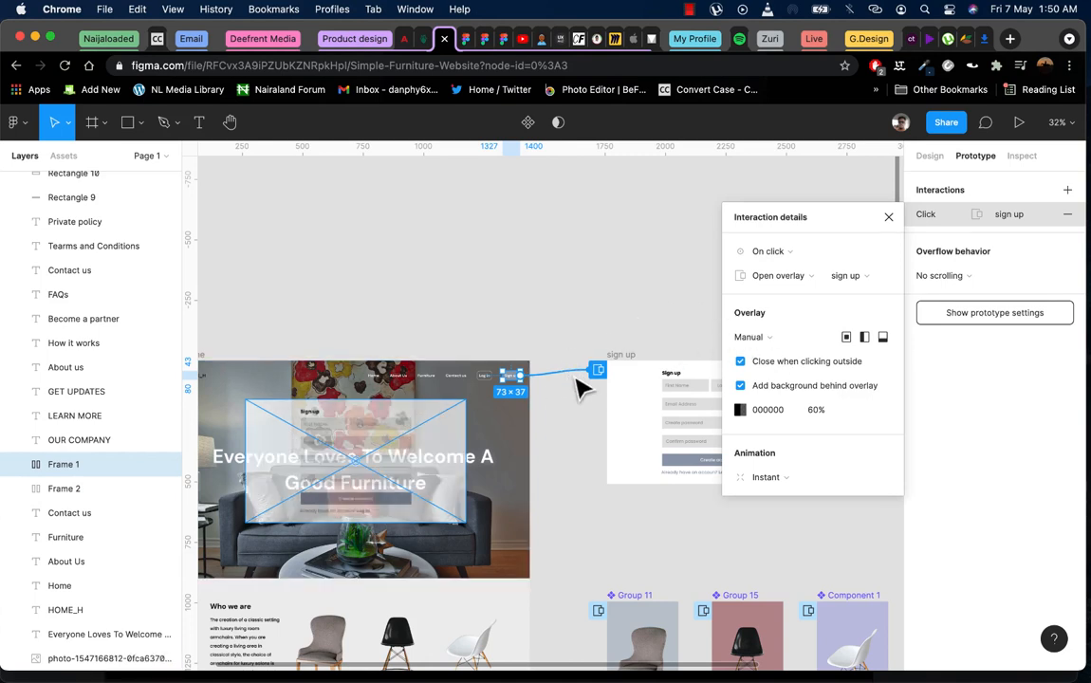
{"action": "left_click", "coordinate": [774, 252]}
{"action": "left_click", "coordinate": [777, 252]}
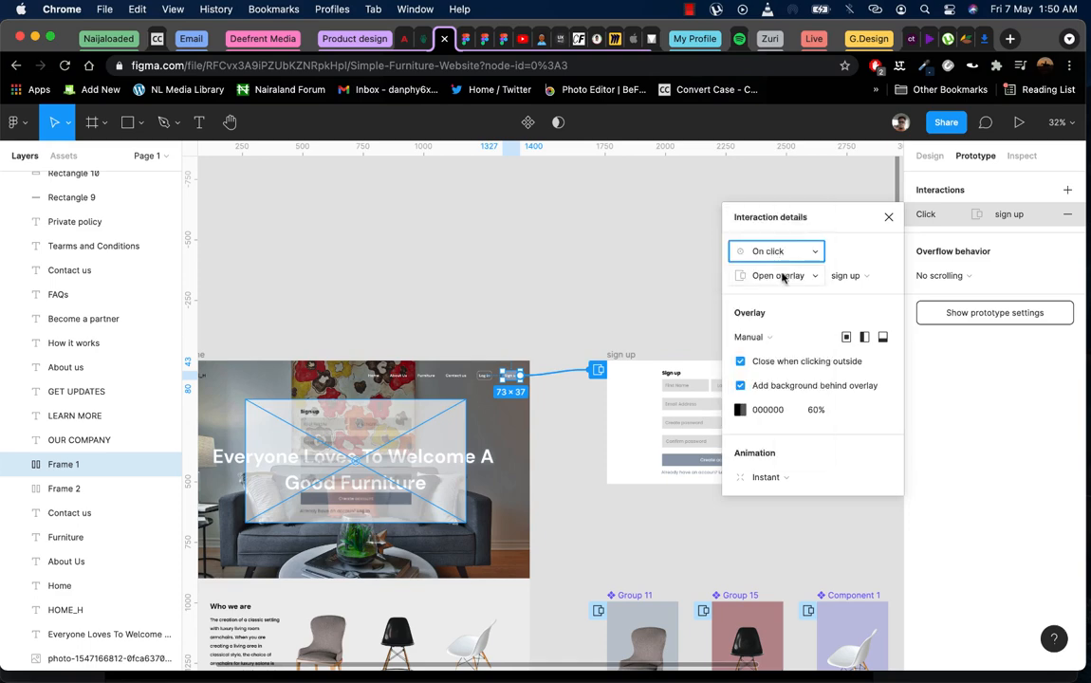
{"action": "left_click", "coordinate": [779, 275]}
{"action": "left_click", "coordinate": [782, 276]}
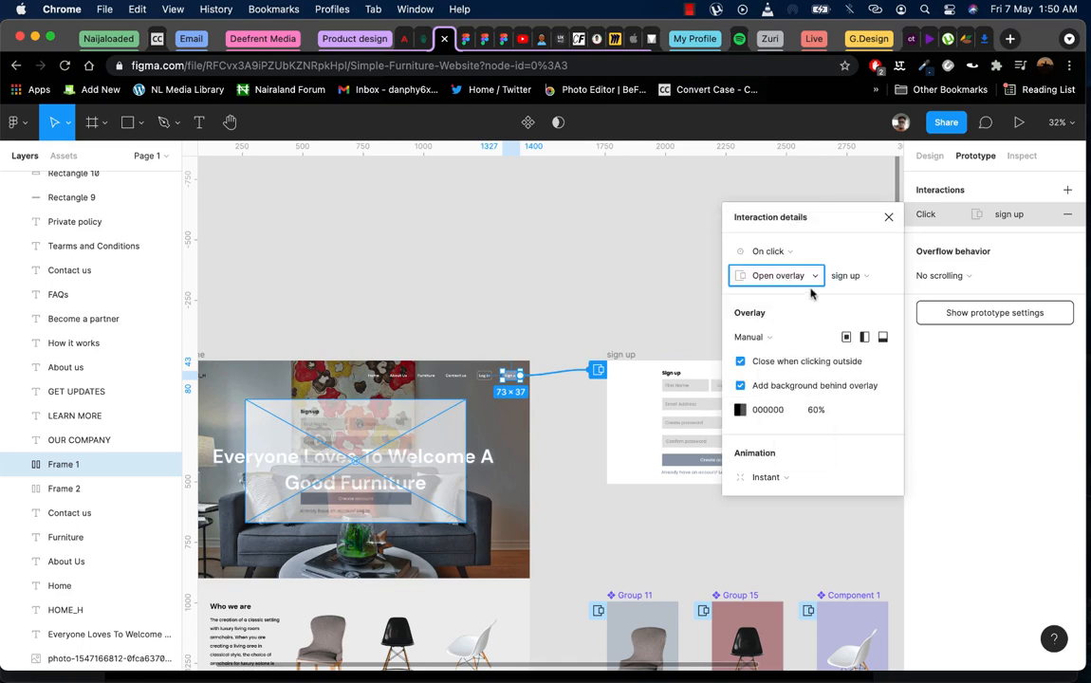
Set the Sign up overlay's animation to Dissolve with a duration of 500 ms
{"action": "left_click", "coordinate": [761, 478]}
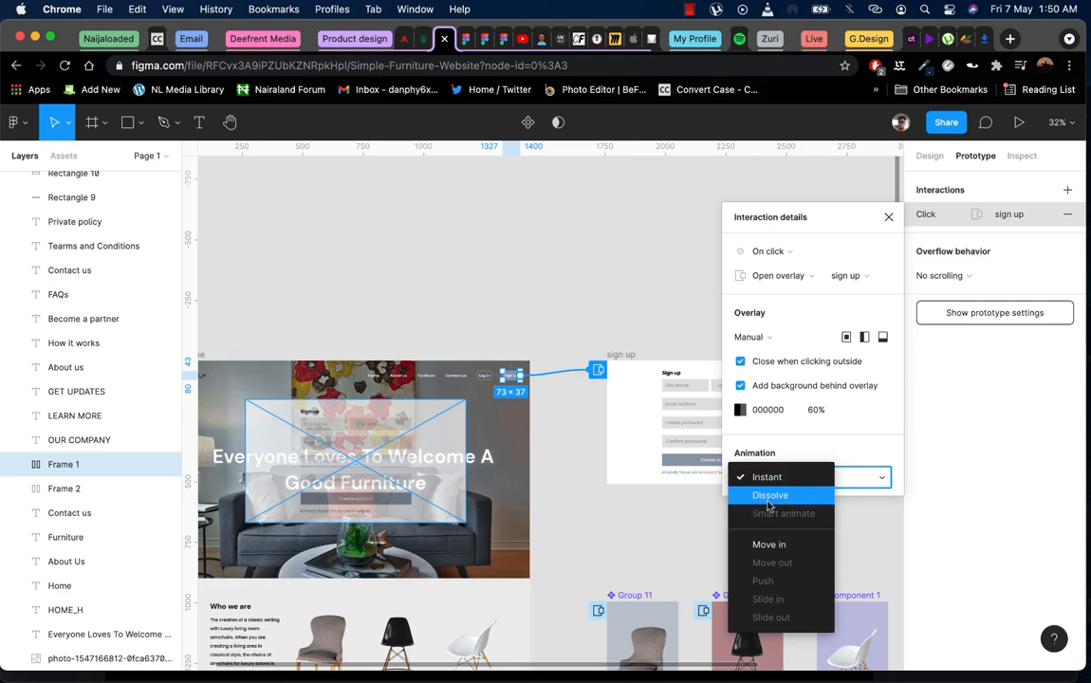
{"action": "left_click", "coordinate": [770, 496]}
{"action": "scroll", "coordinate": [800, 553], "scroll_direction": "down", "scroll_amount": 1}
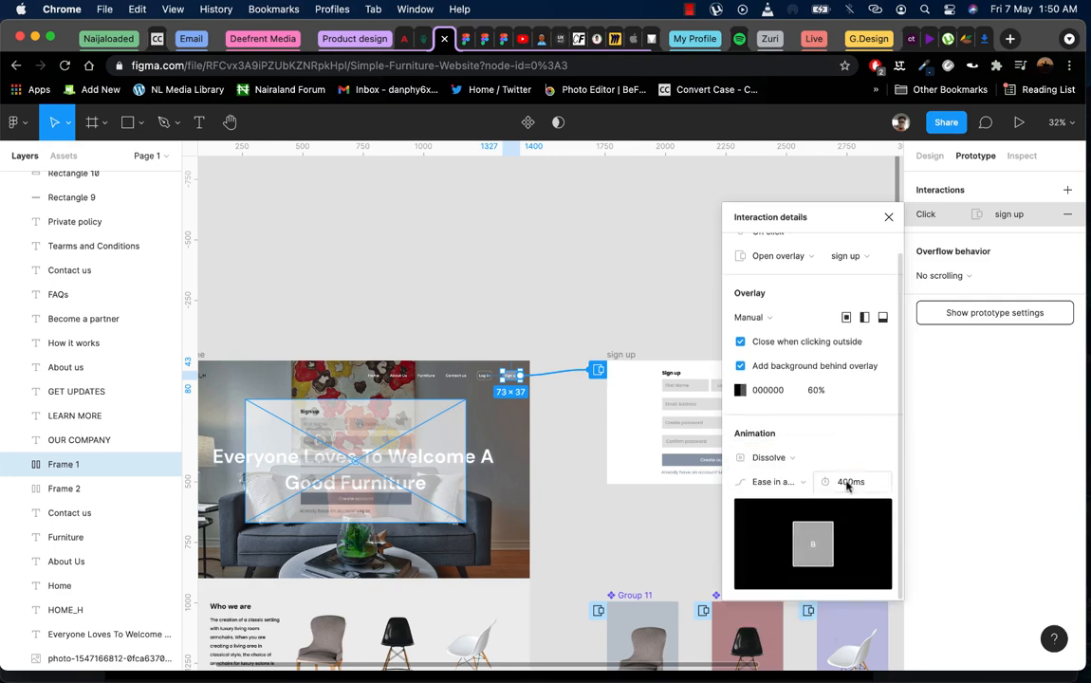
{"action": "left_click", "coordinate": [846, 482]}
{"action": "type", "text": "500"}
{"action": "key", "text": "Return"}
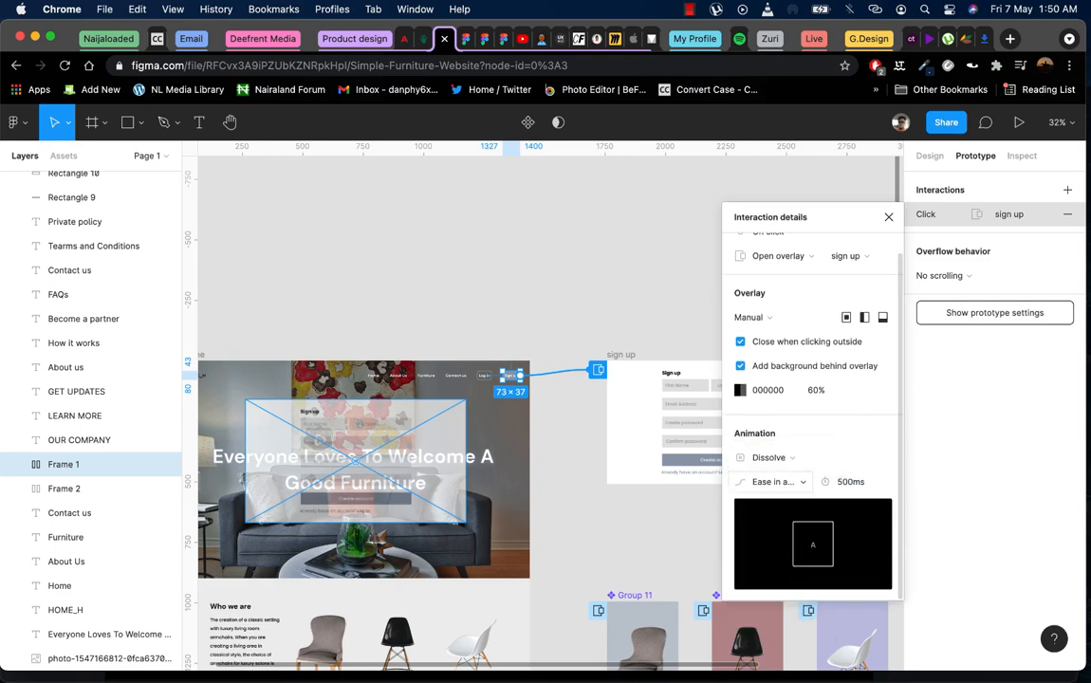
Switch to the prototype preview, test the Dissolve transitions of the Log in and Sign up overlays, and look over the home page
{"action": "left_click", "coordinate": [468, 36]}
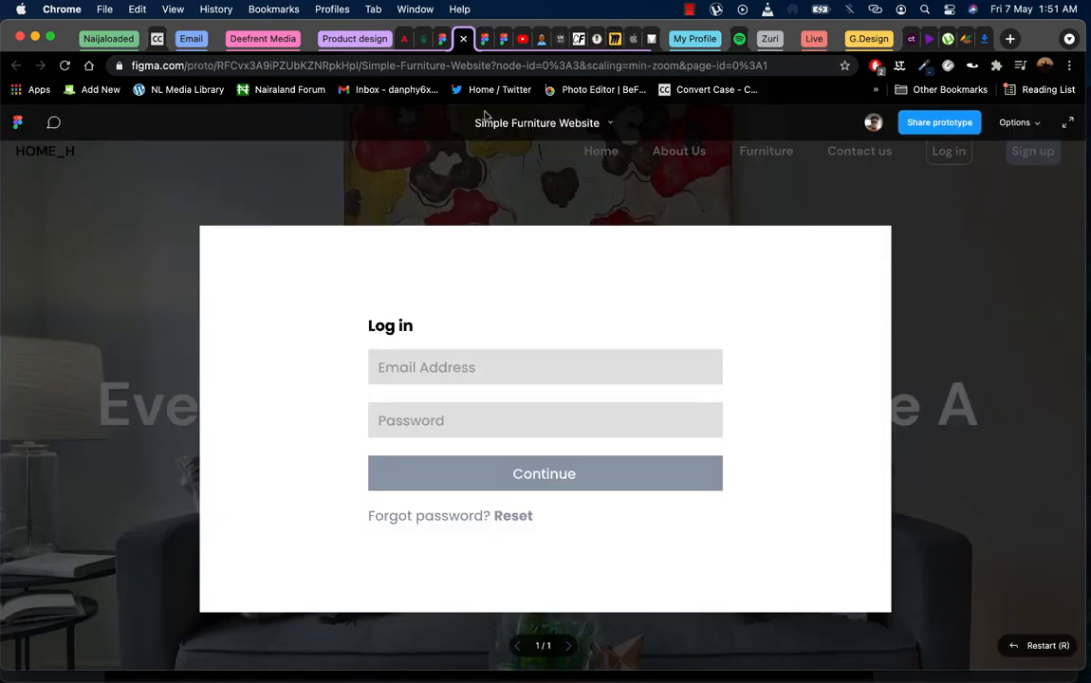
{"action": "left_click", "coordinate": [570, 139]}
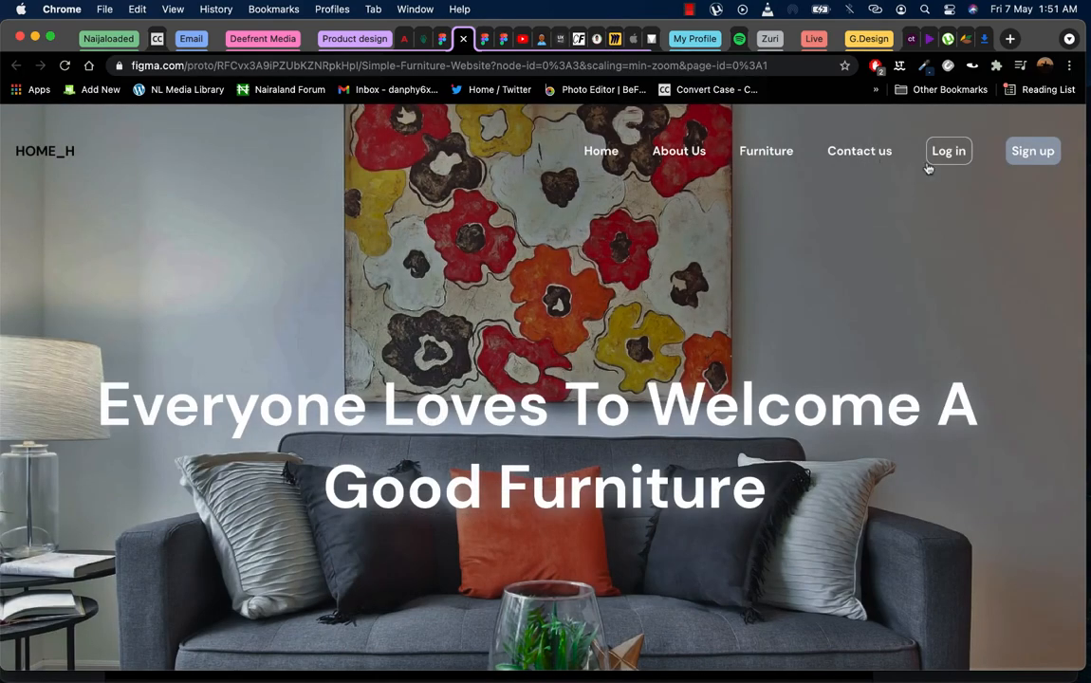
{"action": "left_click", "coordinate": [934, 163]}
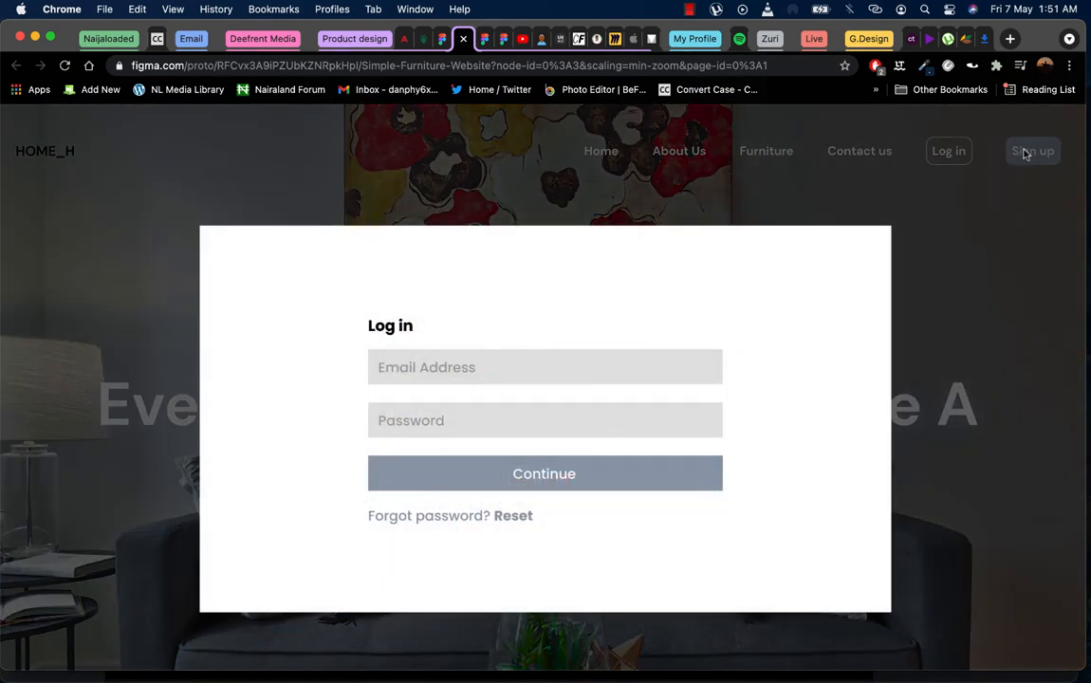
{"action": "left_click", "coordinate": [1024, 153]}
{"action": "left_click", "coordinate": [1025, 153]}
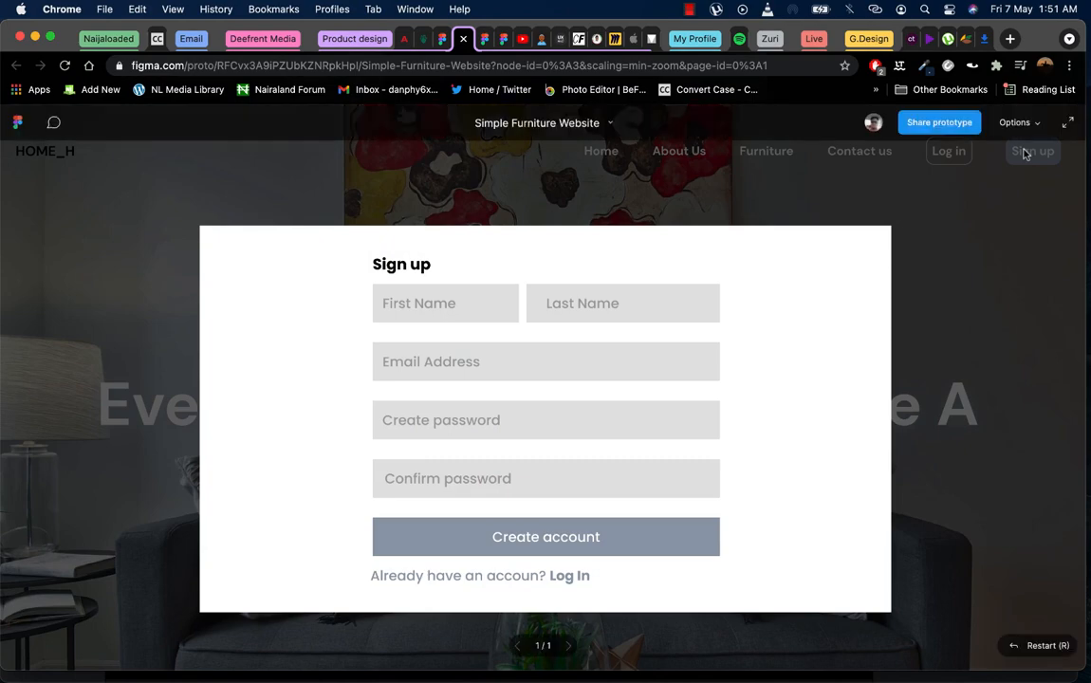
{"action": "left_click", "coordinate": [879, 152]}
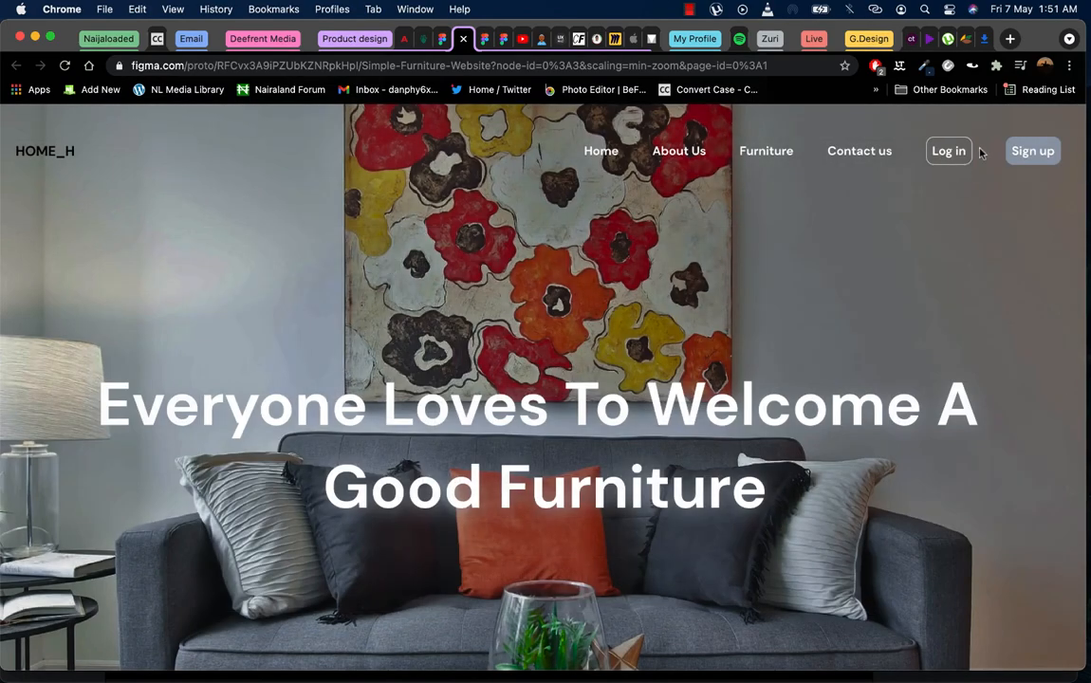
{"action": "left_click", "coordinate": [944, 157]}
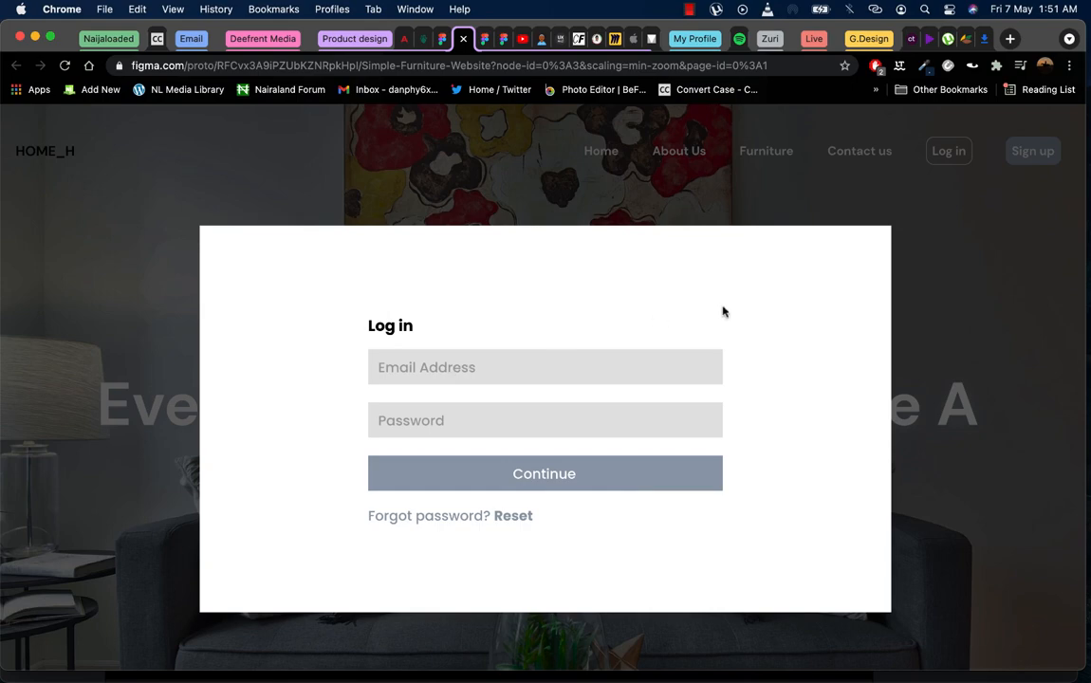
{"action": "left_click", "coordinate": [945, 254]}
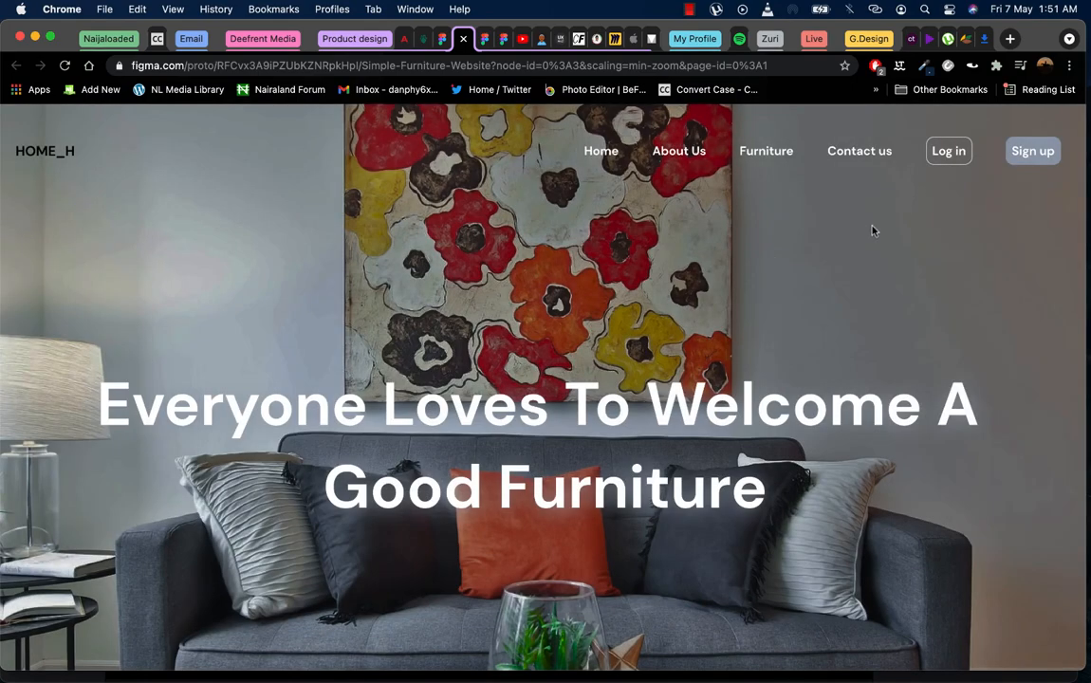
{"action": "scroll", "coordinate": [739, 410], "scroll_direction": "down", "scroll_amount": 5}
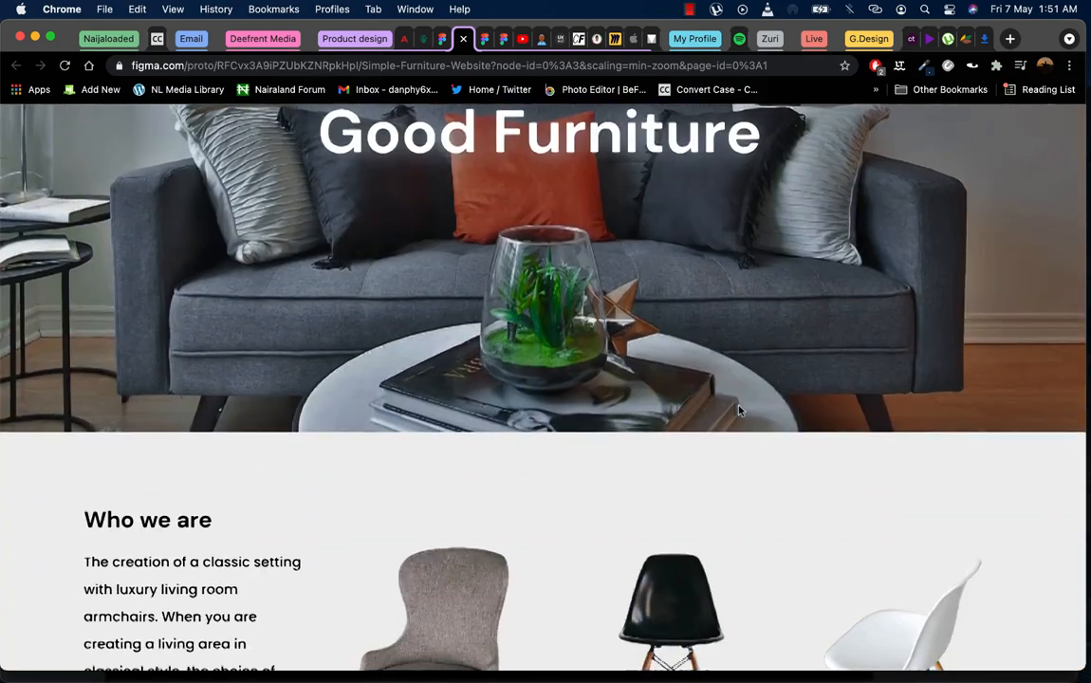
{"action": "scroll", "coordinate": [701, 249], "scroll_direction": "up", "scroll_amount": 5}
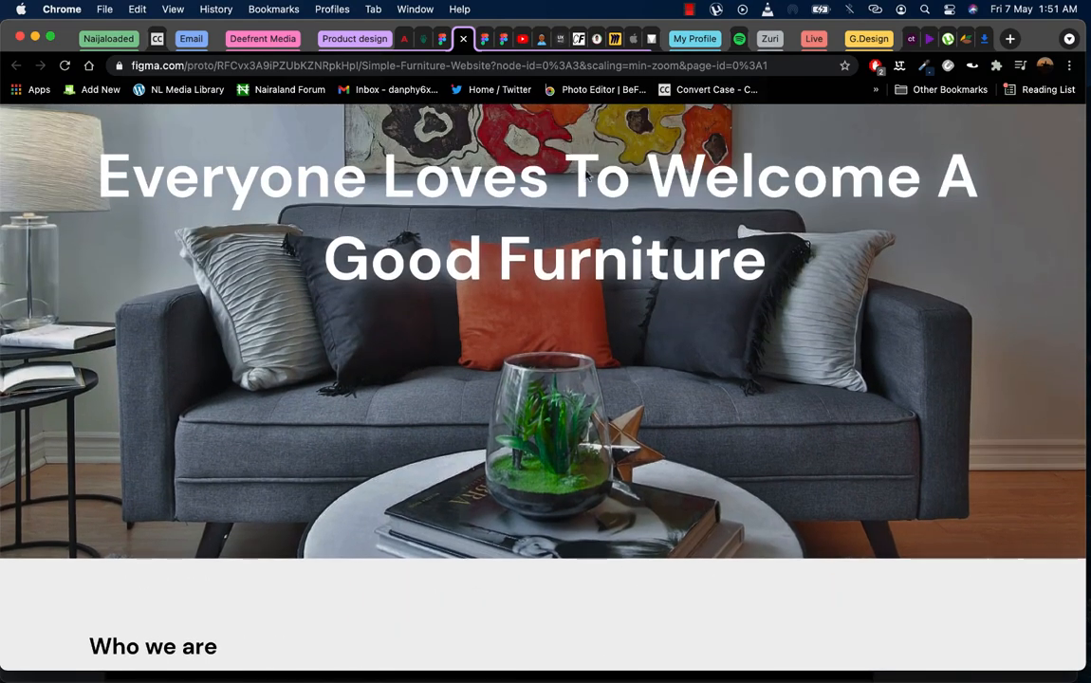
Return to the design file, close the interaction details, and correct the spelling of "account?" in the line below the sign up frame's Create account button
{"action": "left_click", "coordinate": [441, 40]}
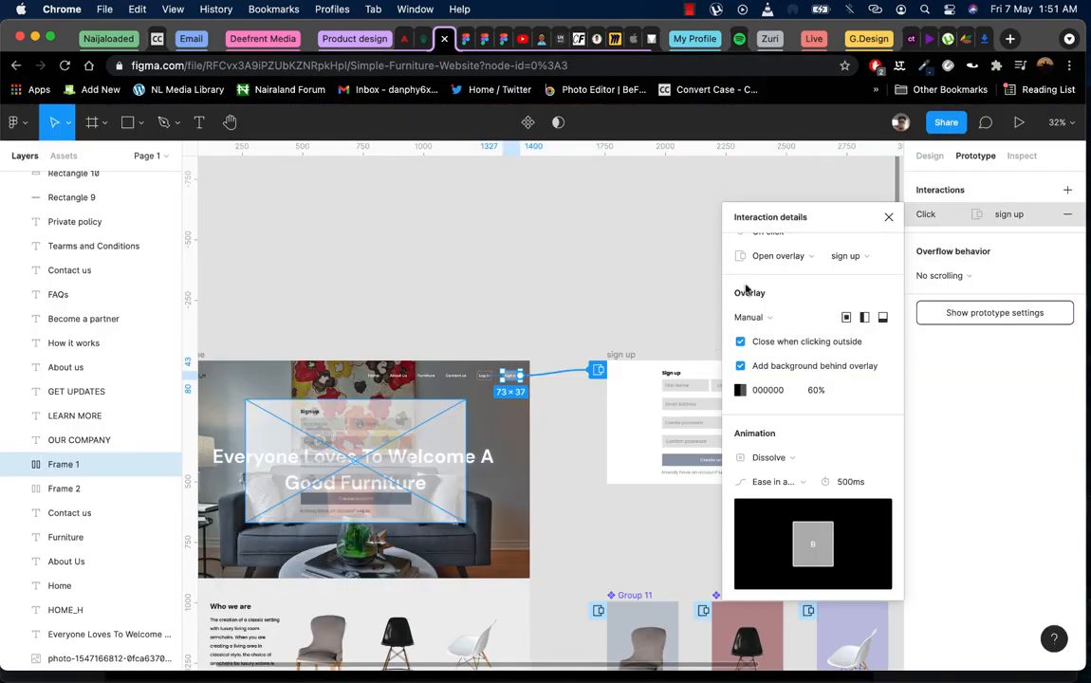
{"action": "left_click", "coordinate": [888, 219]}
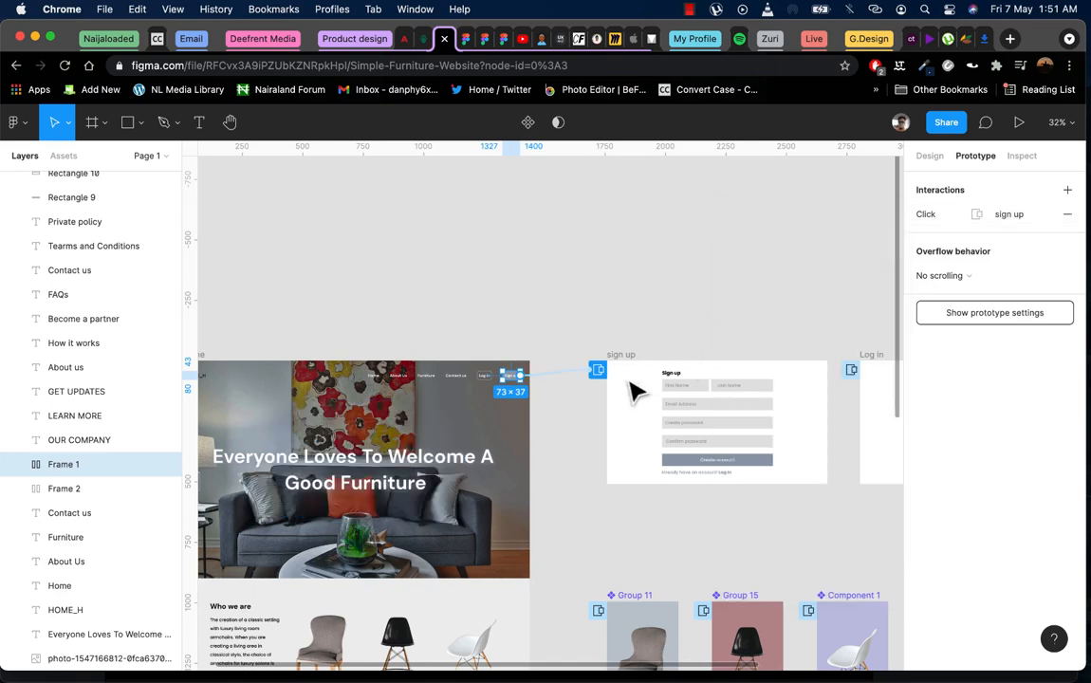
{"action": "scroll", "coordinate": [630, 385], "scroll_direction": "down", "scroll_amount": 3}
{"action": "scroll", "coordinate": [634, 389], "scroll_direction": "down", "scroll_amount": 2}
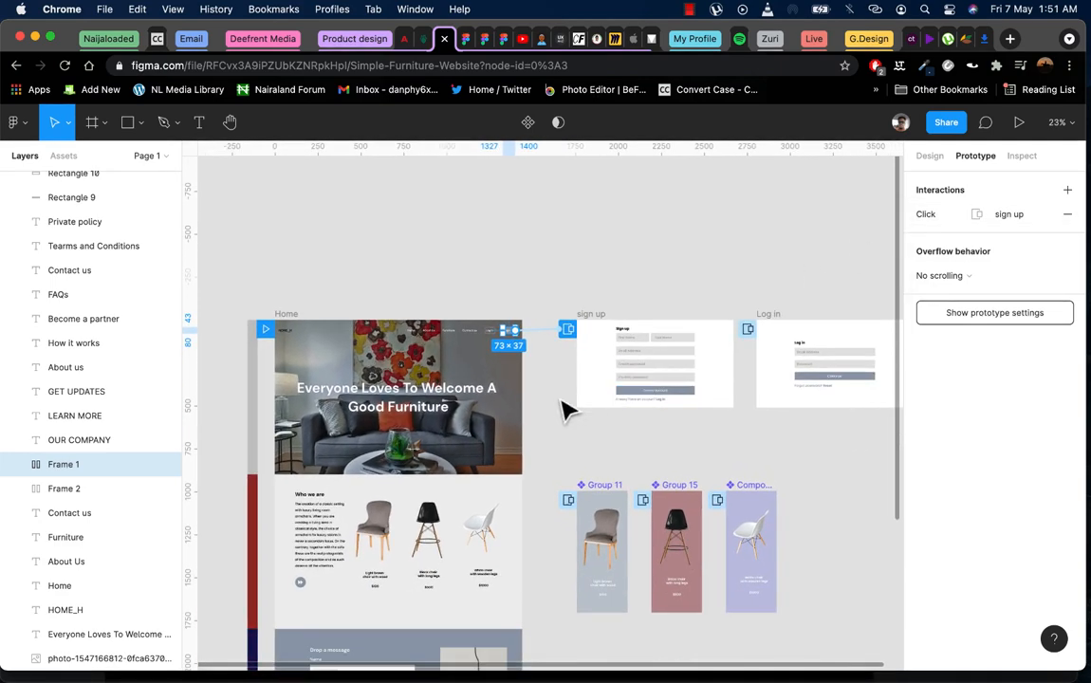
{"action": "scroll", "coordinate": [757, 382], "scroll_direction": "up", "scroll_amount": 3}
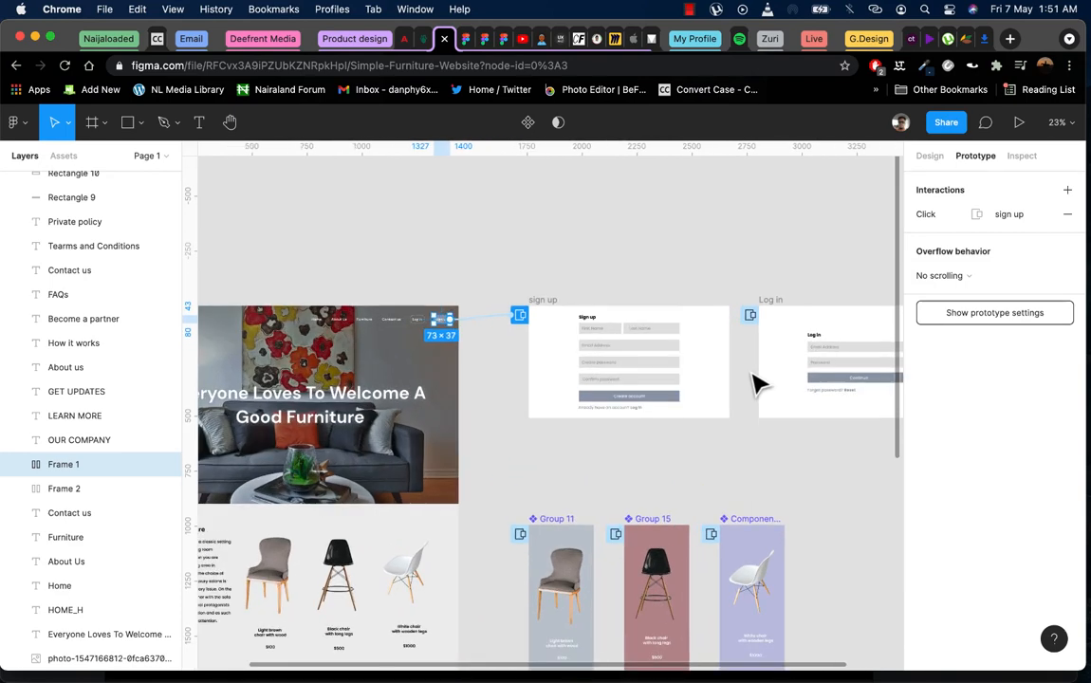
{"action": "scroll", "coordinate": [607, 399], "scroll_direction": "up", "scroll_amount": 5}
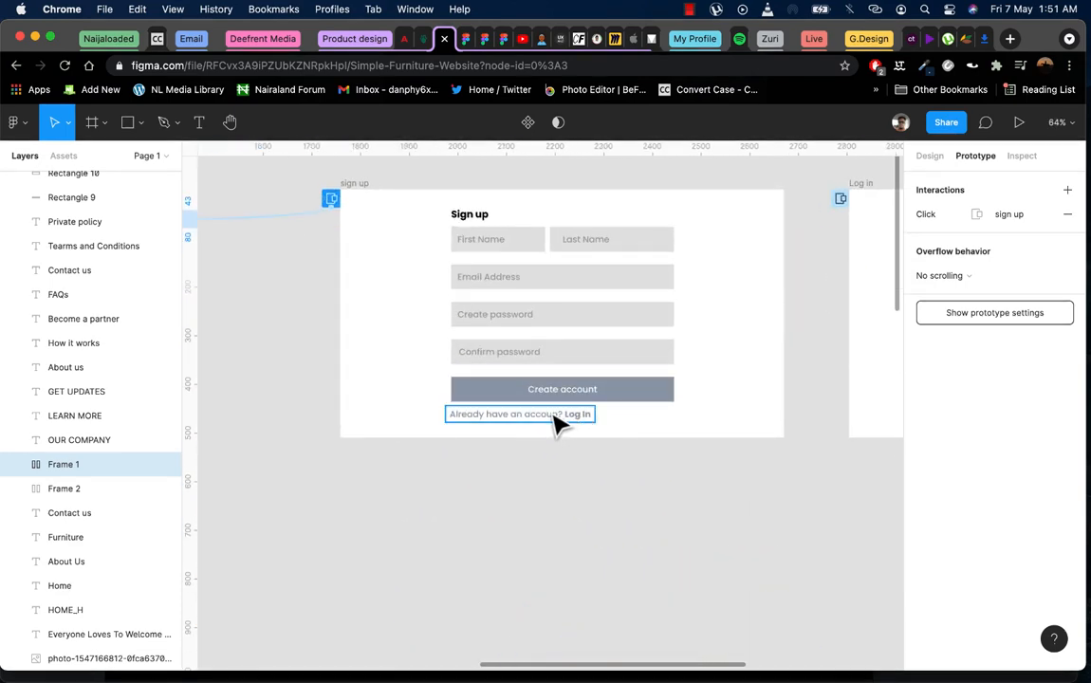
{"action": "left_click", "coordinate": [559, 423]}
{"action": "double_click", "coordinate": [552, 415]}
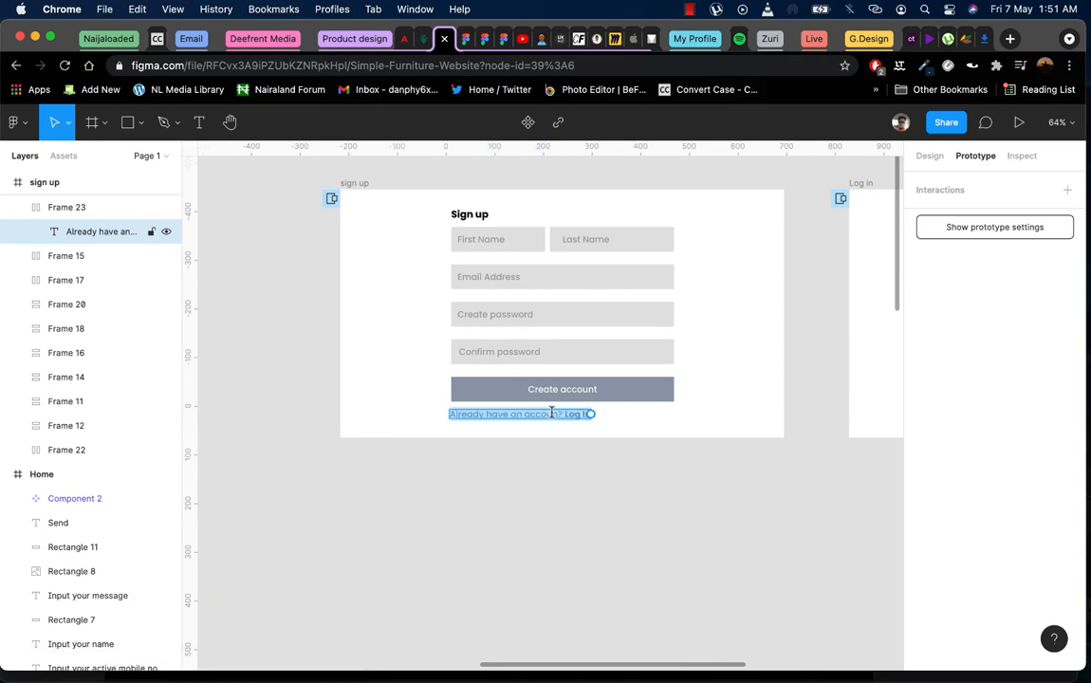
{"action": "left_click", "coordinate": [560, 414]}
{"action": "type", "text": "t"}
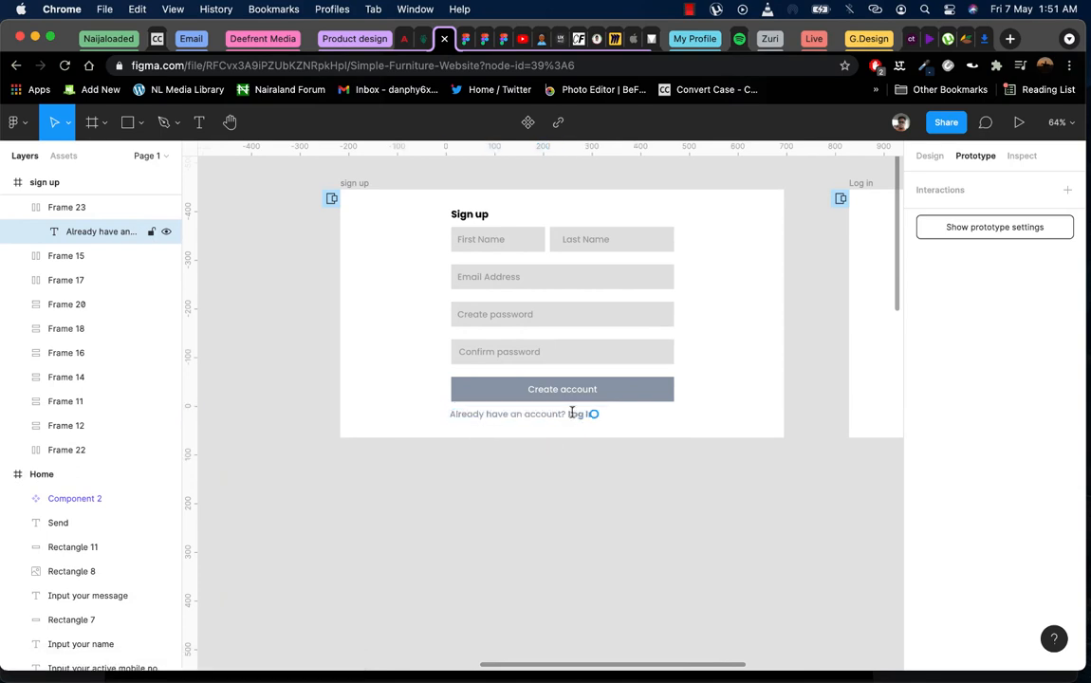
{"action": "key", "text": "Escape"}
Remove the words "Log In" from the "Already have an account?" line on the sign up frame
{"action": "scroll", "coordinate": [597, 442], "scroll_direction": "up", "scroll_amount": 5}
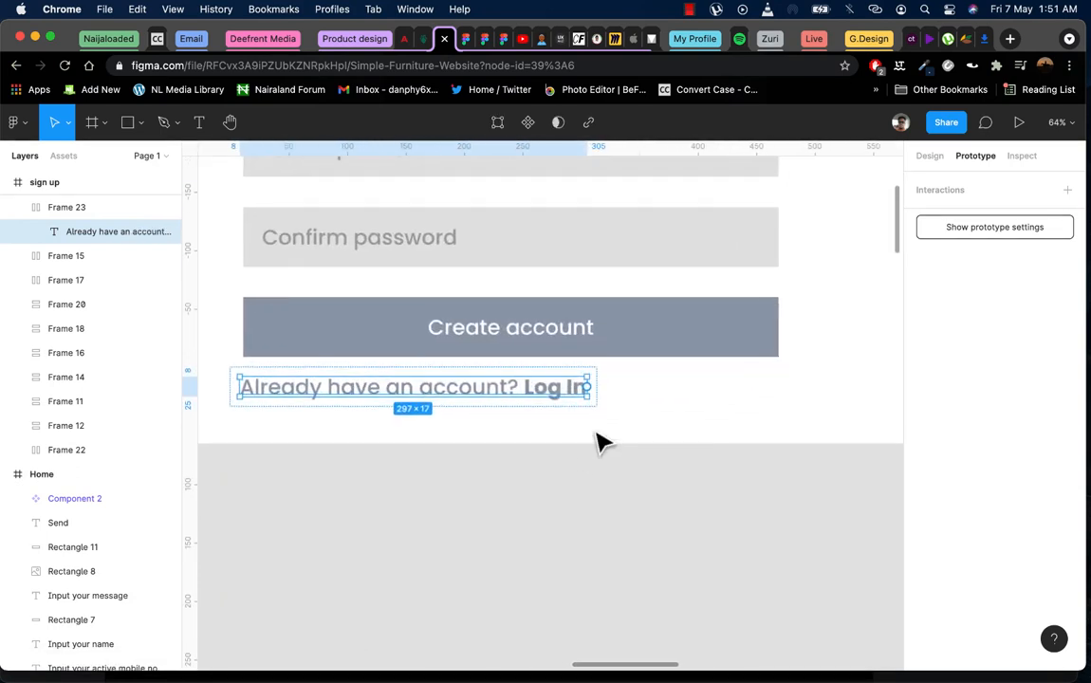
{"action": "double_click", "coordinate": [536, 389]}
{"action": "left_click", "coordinate": [532, 387]}
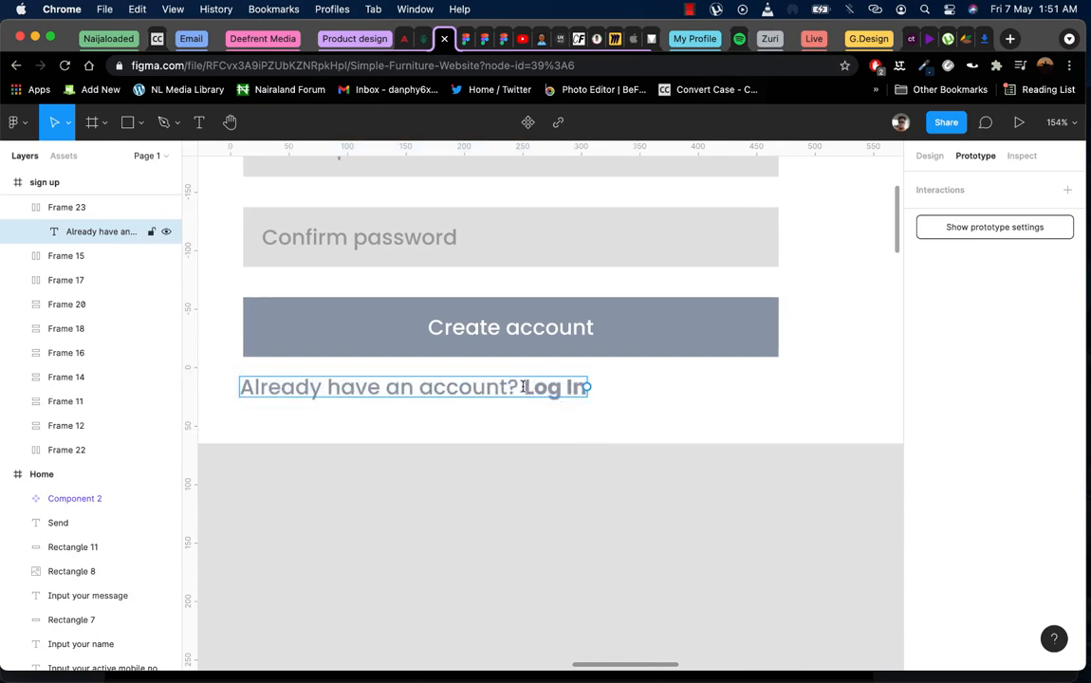
{"action": "left_click_drag", "start_coordinate": [532, 387], "coordinate": [598, 398]}
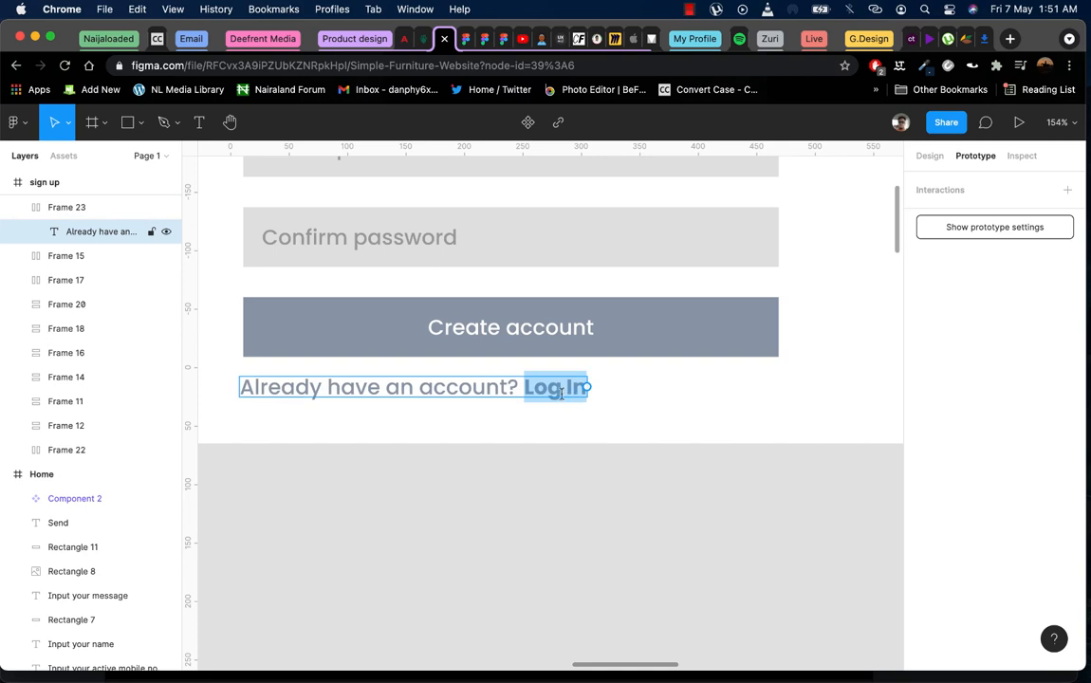
{"action": "key", "text": "BackSpace"}
{"action": "key", "text": "Escape"}
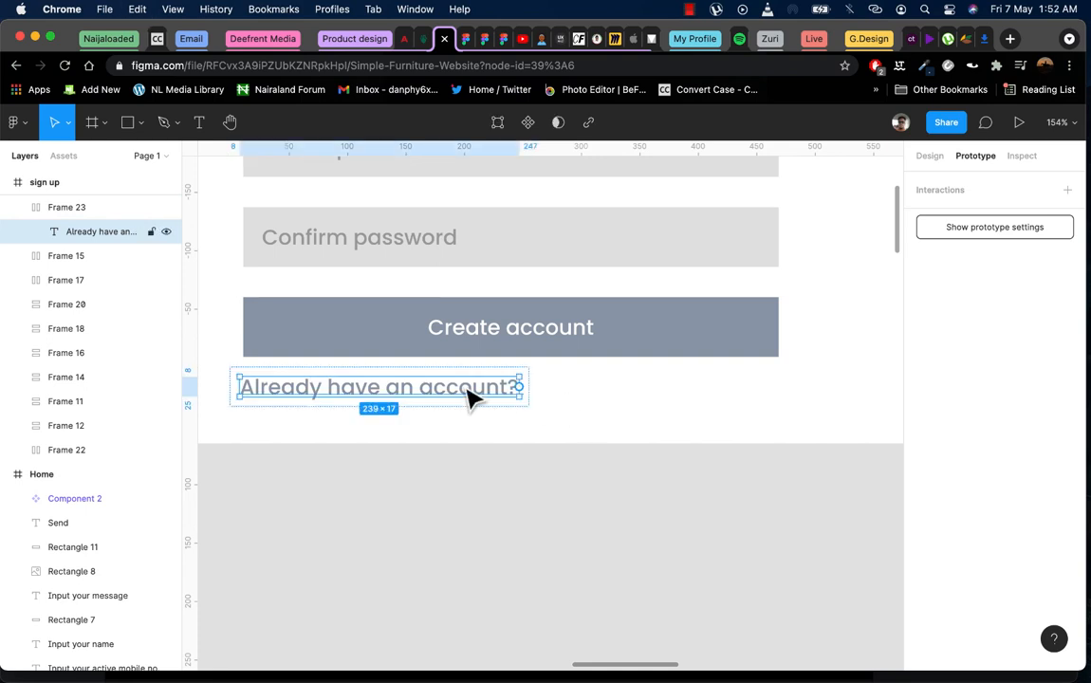
Duplicate the "Already have an account?" text, change the copy to "Log In", and align it directly after the original line
{"action": "mouse_move", "coordinate": [471, 396]}
{"action": "left_mouse_down"}
{"action": "mouse_move", "coordinate": [802, 401]}
{"action": "mouse_move", "coordinate": [764, 390]}
{"action": "left_mouse_up"}
{"action": "double_click", "coordinate": [726, 390]}
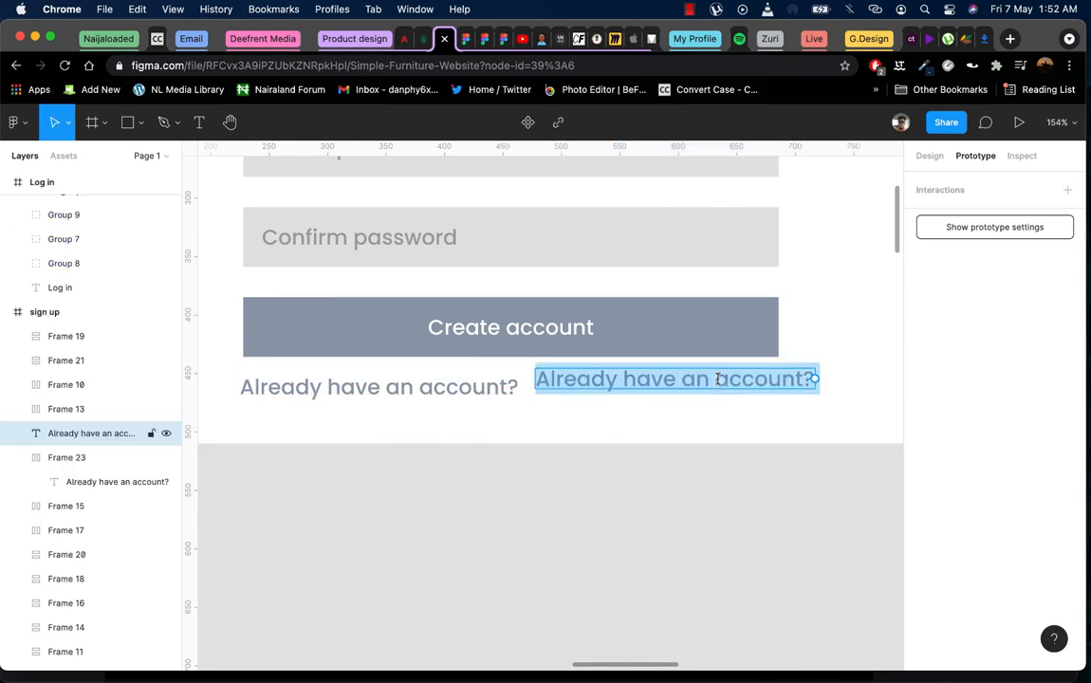
{"action": "type", "text": "Log In"}
{"action": "key", "text": "Escape"}
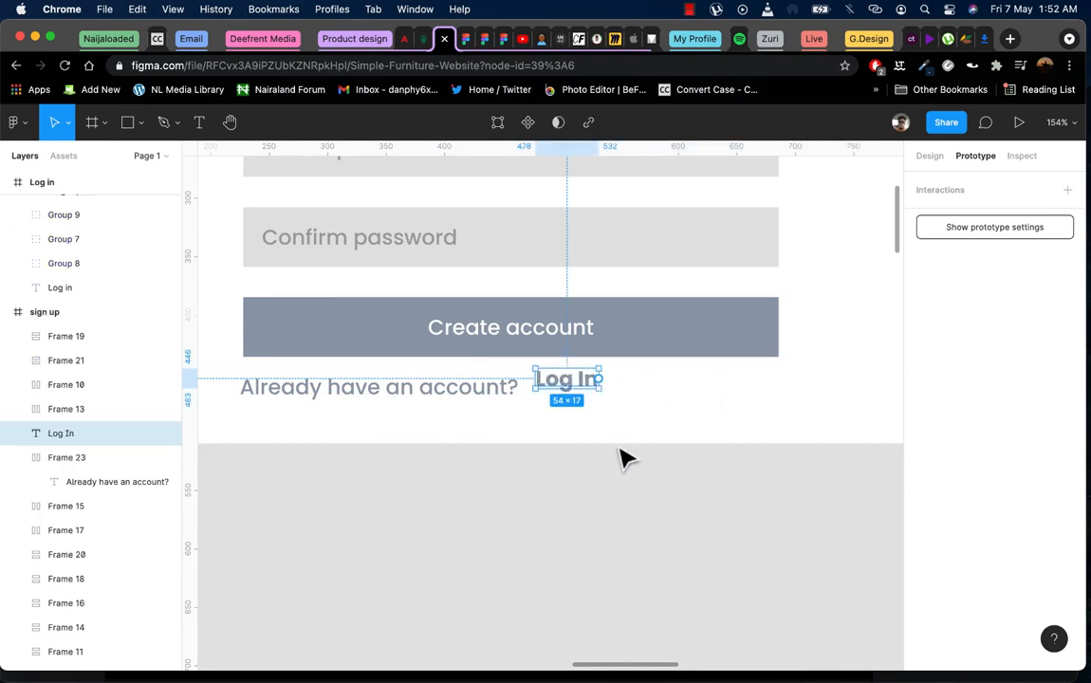
{"action": "left_click_drag", "start_coordinate": [566, 382], "coordinate": [559, 398]}
Try linking the sign up frame's Log In text to the Log in frame as an overlay, and remove that connection
{"action": "scroll", "coordinate": [555, 397], "scroll_direction": "down", "scroll_amount": 5}
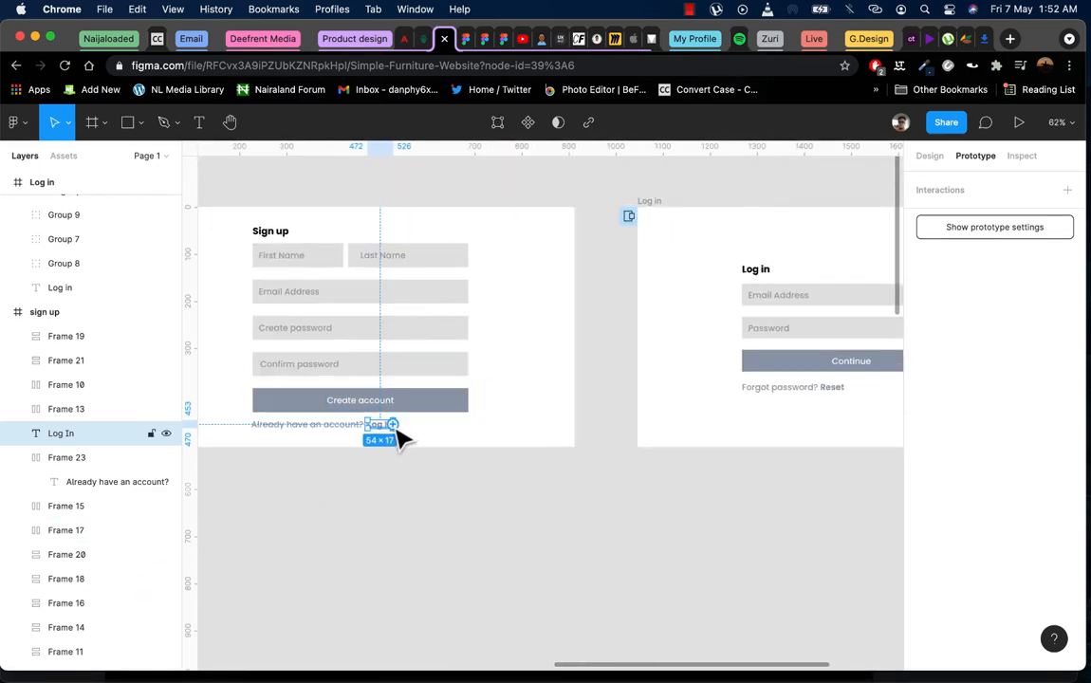
{"action": "left_click_drag", "start_coordinate": [392, 424], "coordinate": [650, 370]}
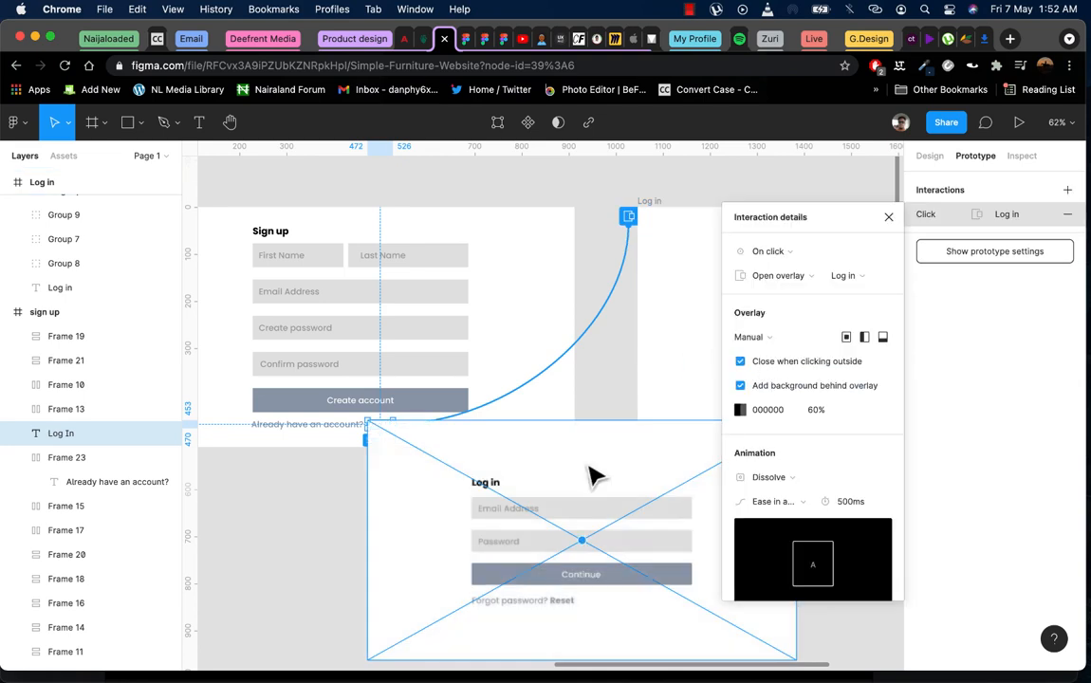
{"action": "scroll", "coordinate": [469, 394], "scroll_direction": "down", "scroll_amount": 3}
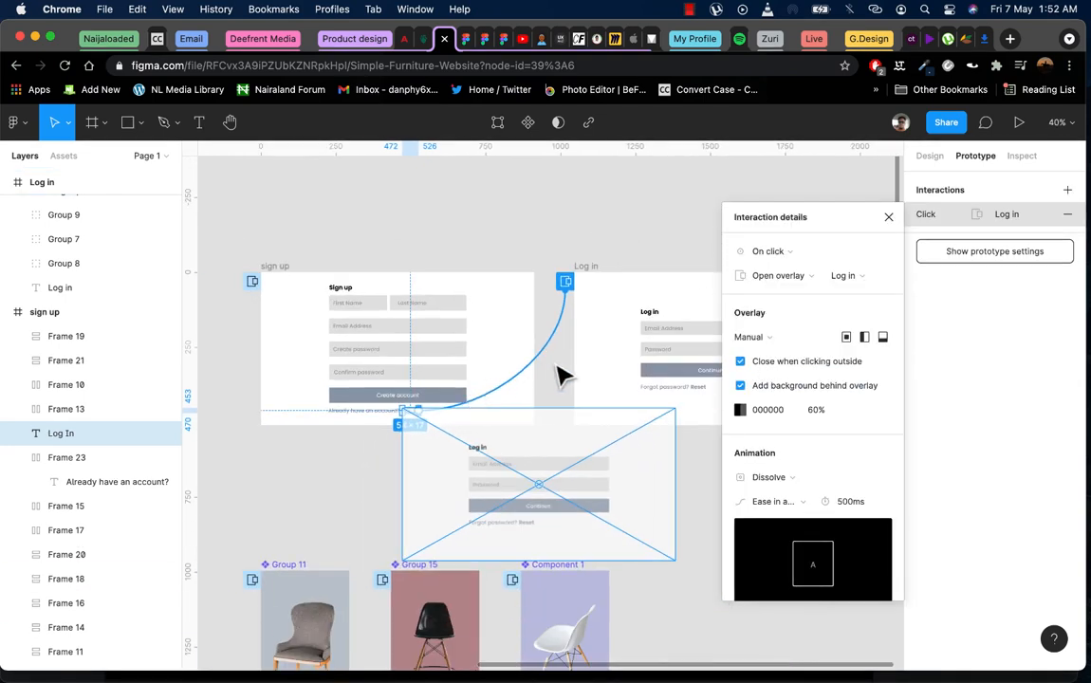
{"action": "scroll", "coordinate": [589, 382], "scroll_direction": "down", "scroll_amount": 3}
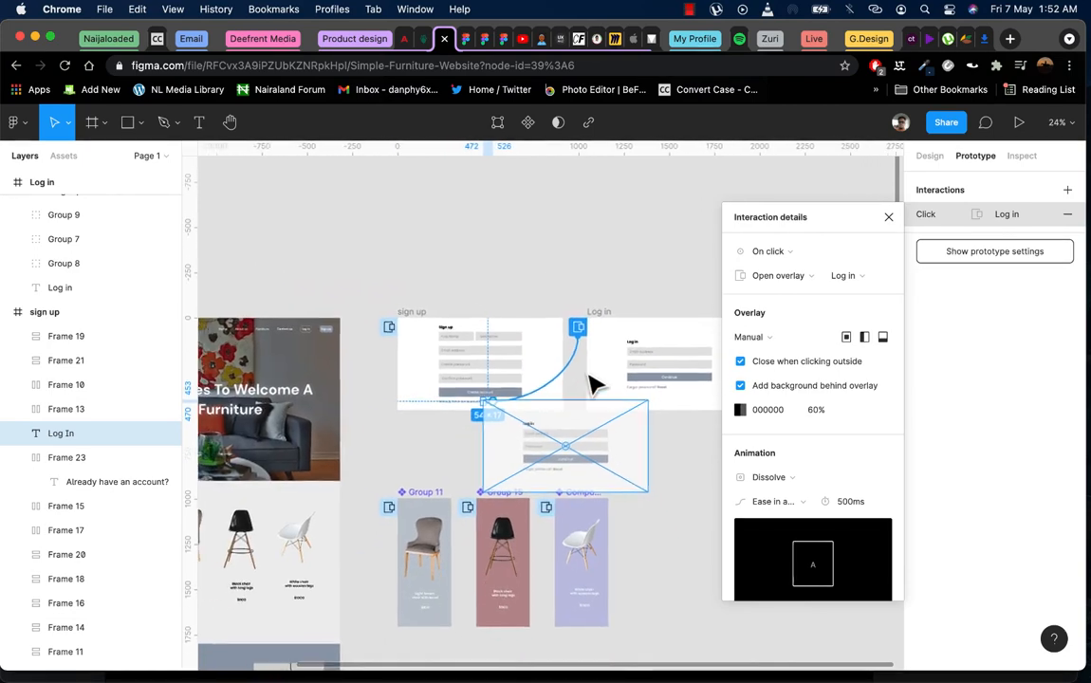
{"action": "scroll", "coordinate": [630, 375], "scroll_direction": "down", "scroll_amount": 2}
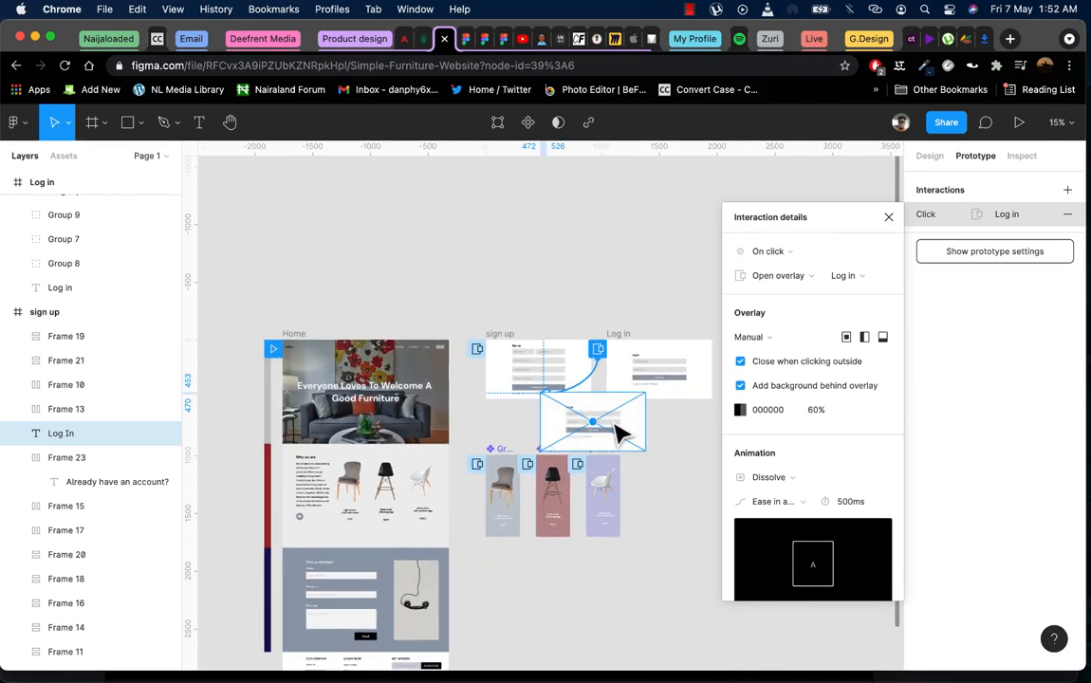
{"action": "left_click_drag", "start_coordinate": [618, 434], "coordinate": [562, 434]}
{"action": "key", "text": "Escape"}
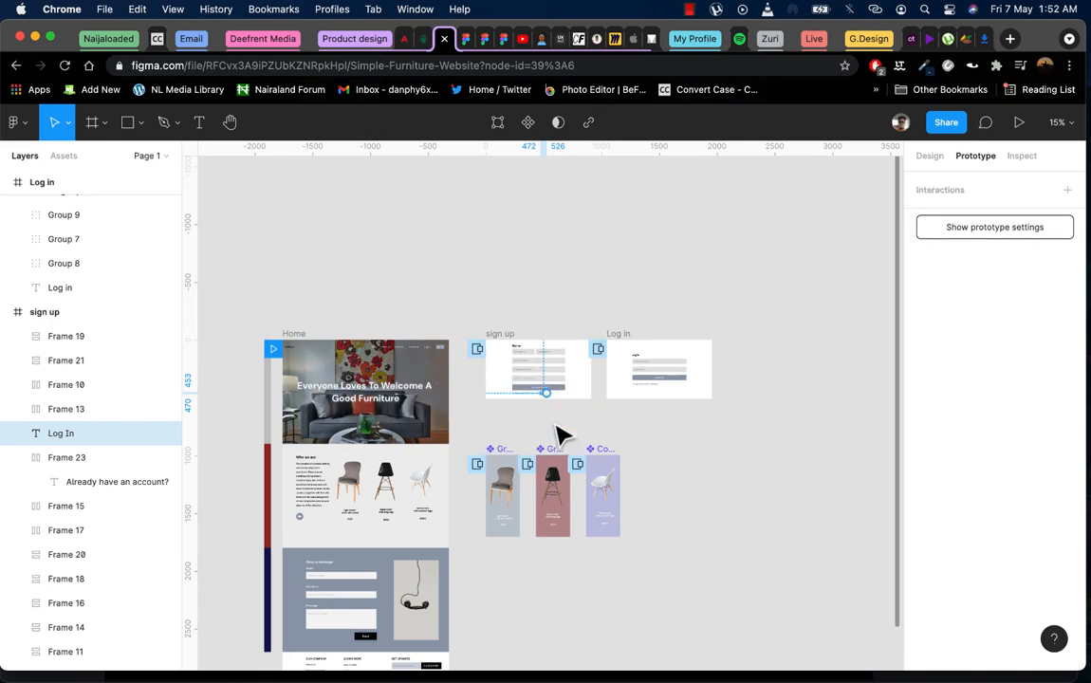
Link the sign up frame's Log In text to the Log in frame with a Navigate to action and Dissolve animation, and close the details
{"action": "scroll", "coordinate": [569, 394], "scroll_direction": "up", "scroll_amount": 5}
{"action": "left_click_drag", "start_coordinate": [522, 408], "coordinate": [741, 428]}
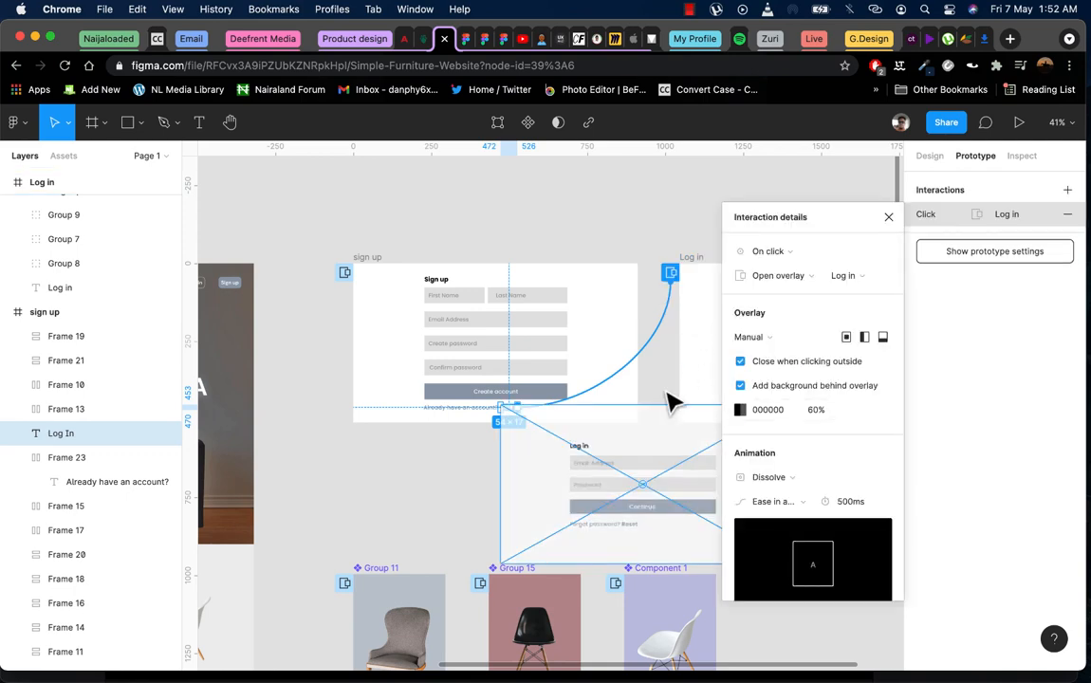
{"action": "left_click", "coordinate": [787, 276]}
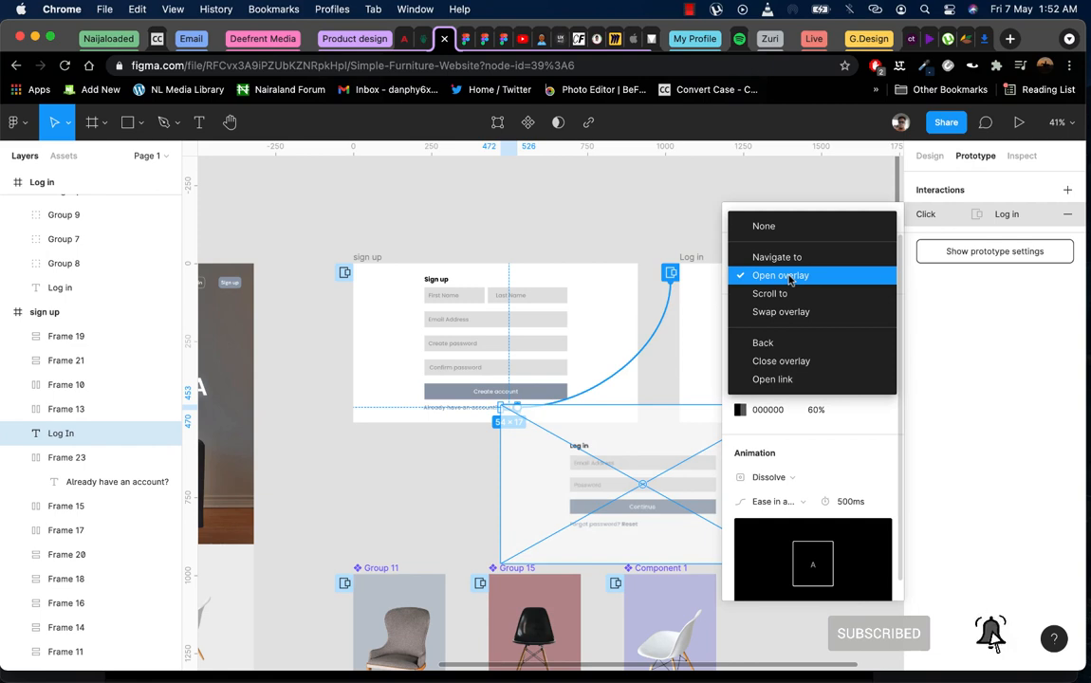
{"action": "left_click", "coordinate": [784, 257]}
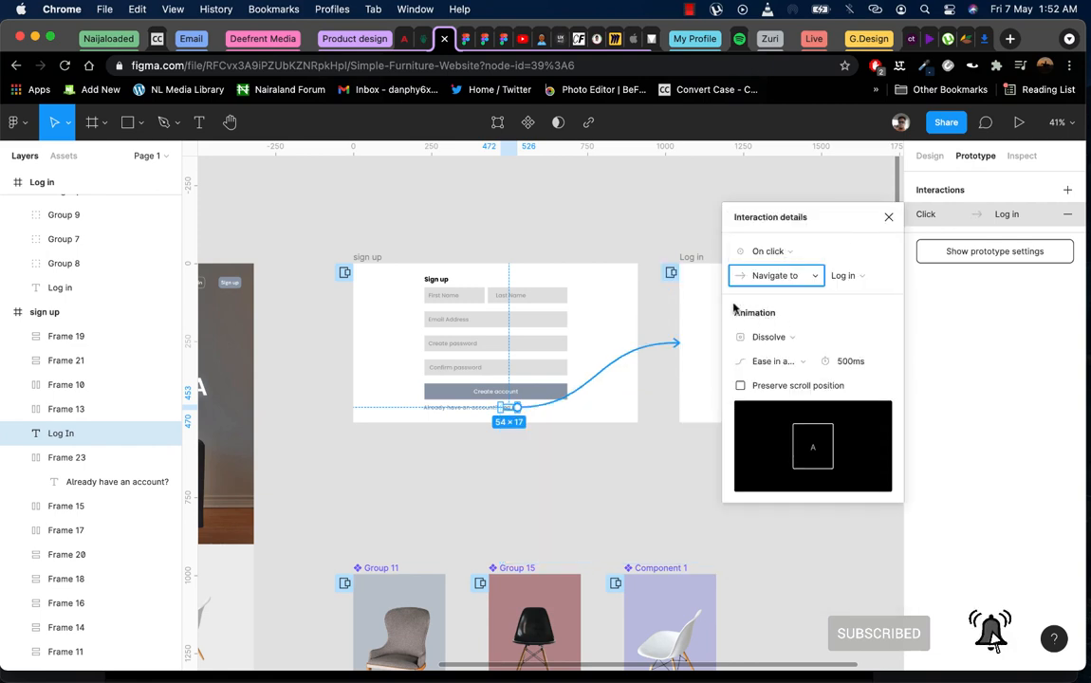
{"action": "left_click", "coordinate": [786, 342]}
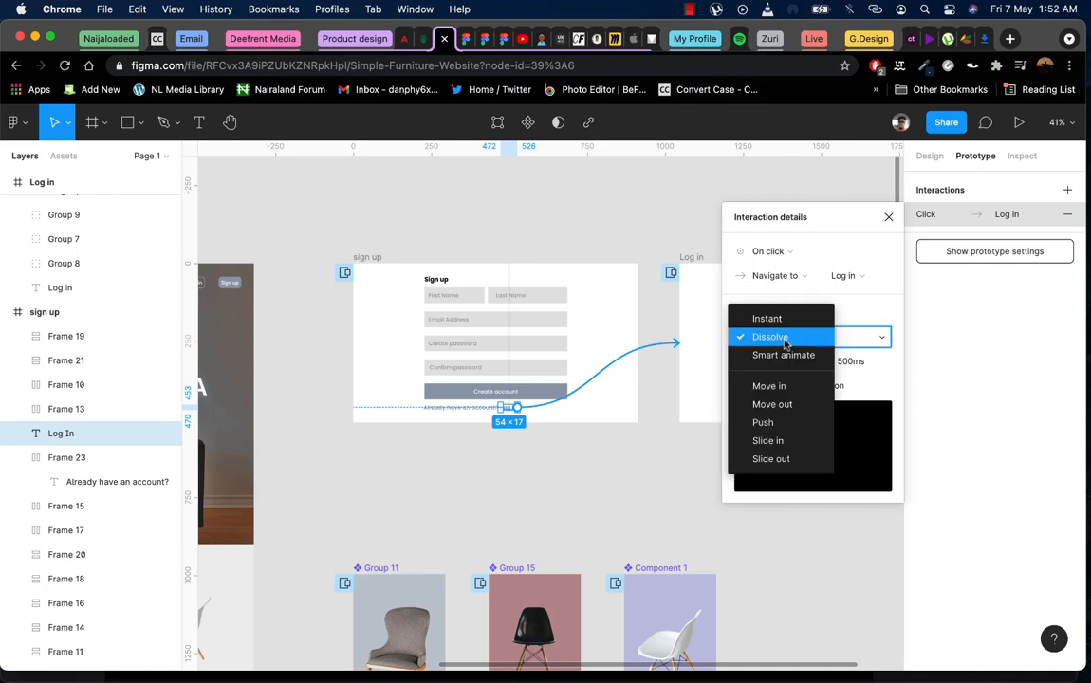
{"action": "left_click", "coordinate": [785, 342]}
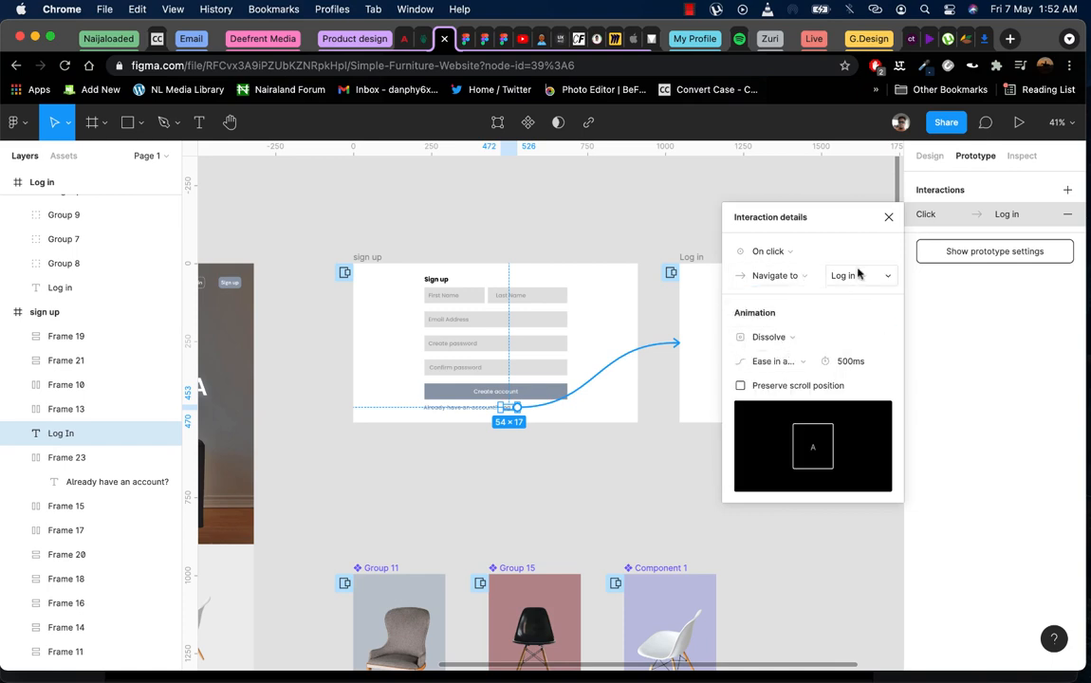
{"action": "left_click", "coordinate": [889, 217]}
Test the Log in and Sign up overlays in the prototype preview, and follow the sign up form's Log In link
{"action": "left_click", "coordinate": [468, 36]}
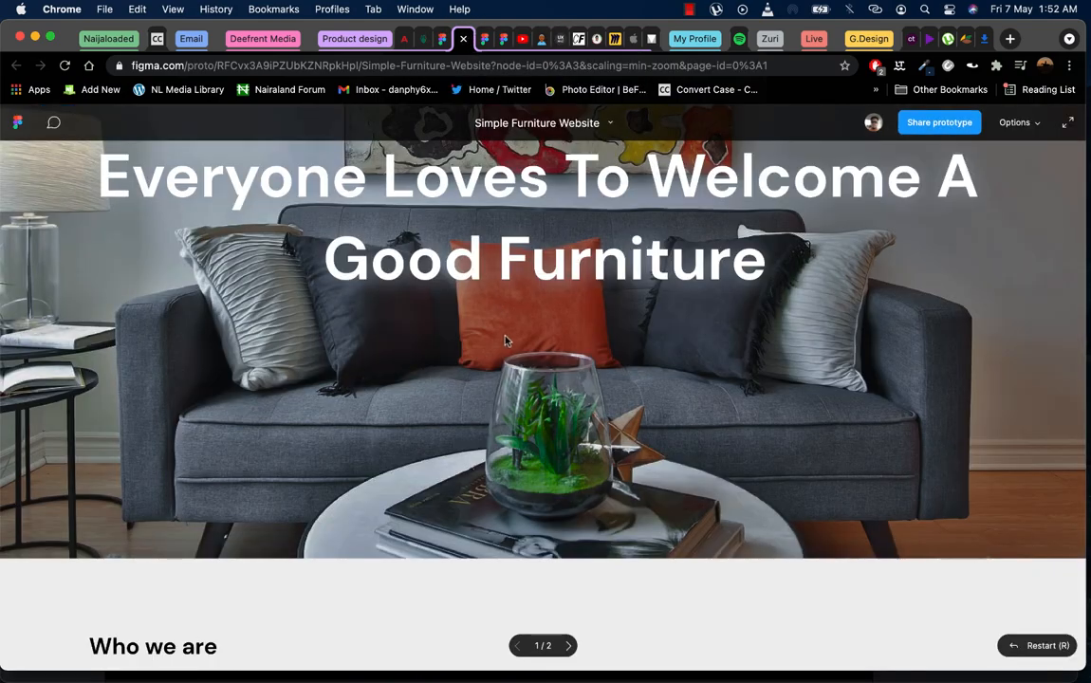
{"action": "scroll", "coordinate": [487, 429], "scroll_direction": "down", "scroll_amount": 1}
{"action": "scroll", "coordinate": [487, 429], "scroll_direction": "up", "scroll_amount": 4}
{"action": "left_click", "coordinate": [942, 154]}
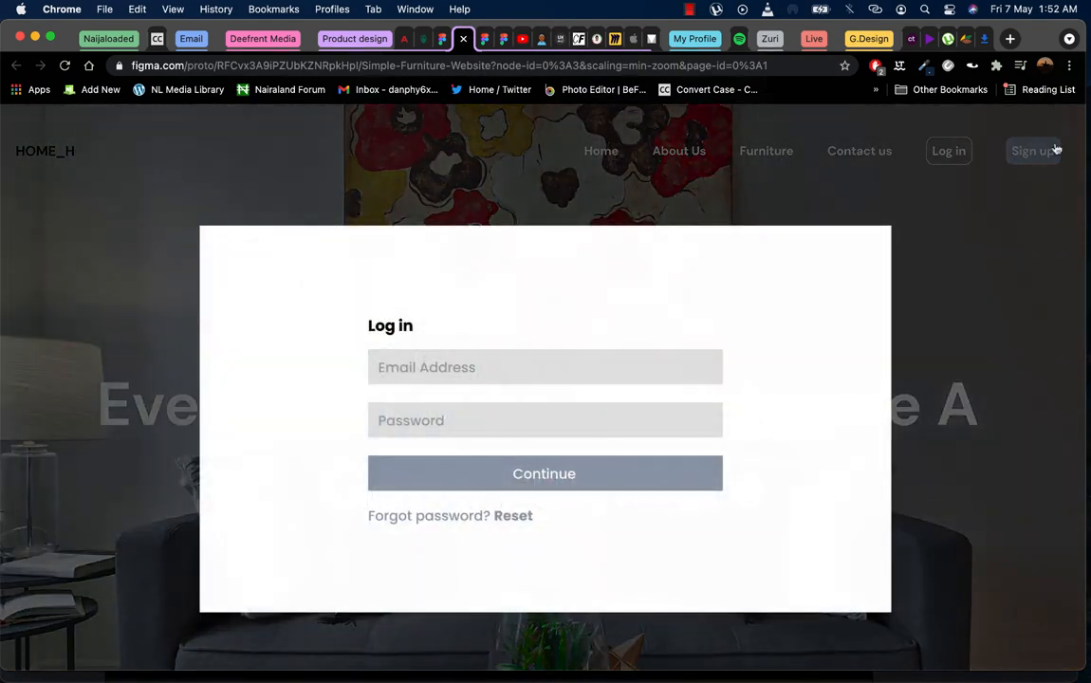
{"action": "left_click", "coordinate": [1056, 149]}
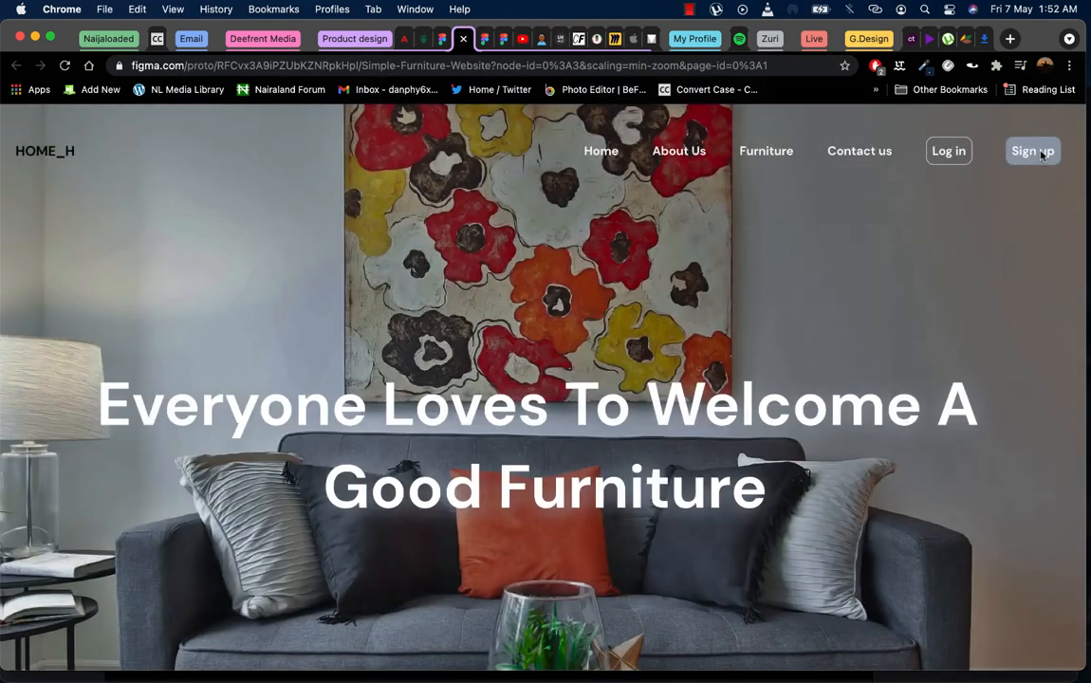
{"action": "left_click", "coordinate": [1039, 151]}
{"action": "left_click", "coordinate": [581, 578]}
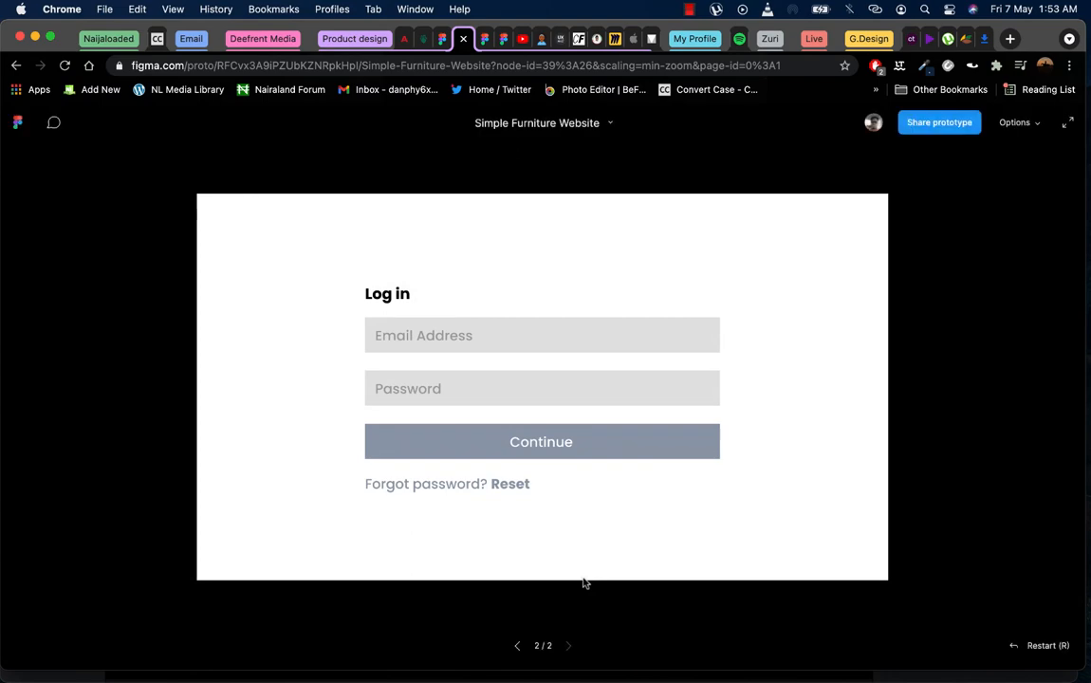
Change the sign up frame's Log In text interaction to Open overlay, and position the Log in overlay over the Home hero section
{"action": "left_click", "coordinate": [442, 38]}
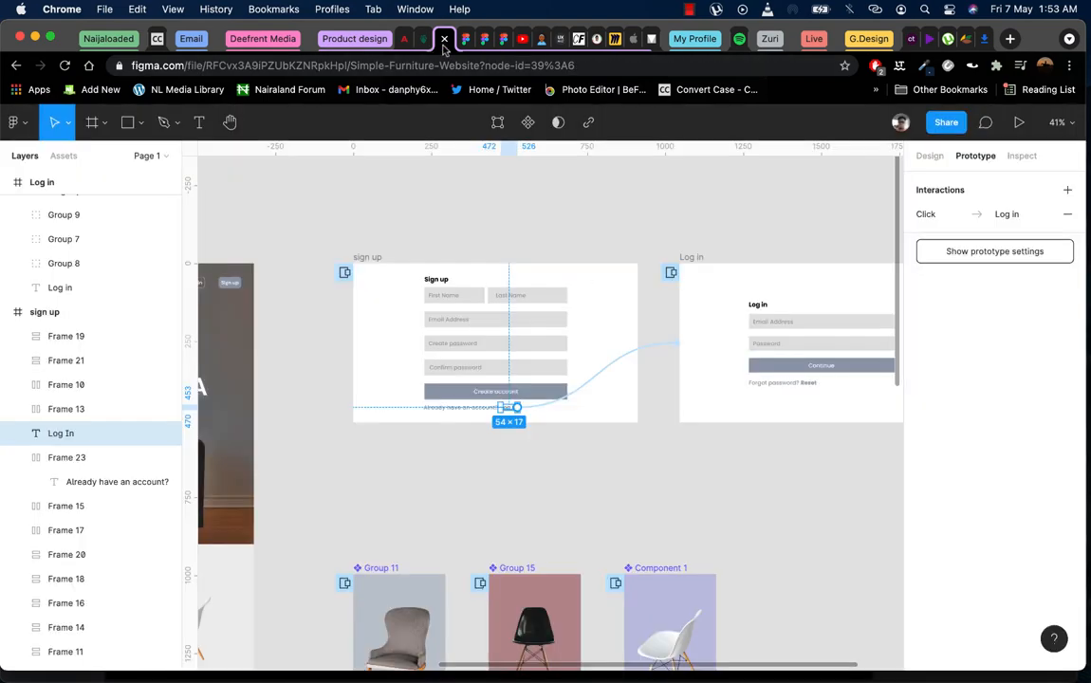
{"action": "scroll", "coordinate": [567, 351], "scroll_direction": "down", "scroll_amount": 3}
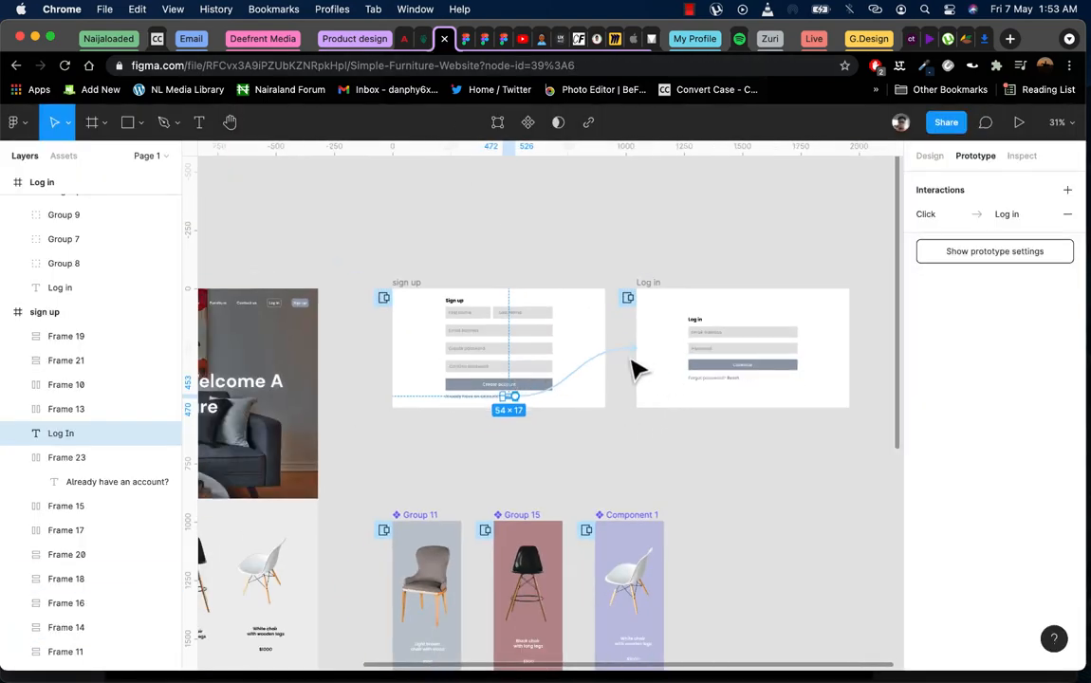
{"action": "scroll", "coordinate": [617, 369], "scroll_direction": "down", "scroll_amount": 5}
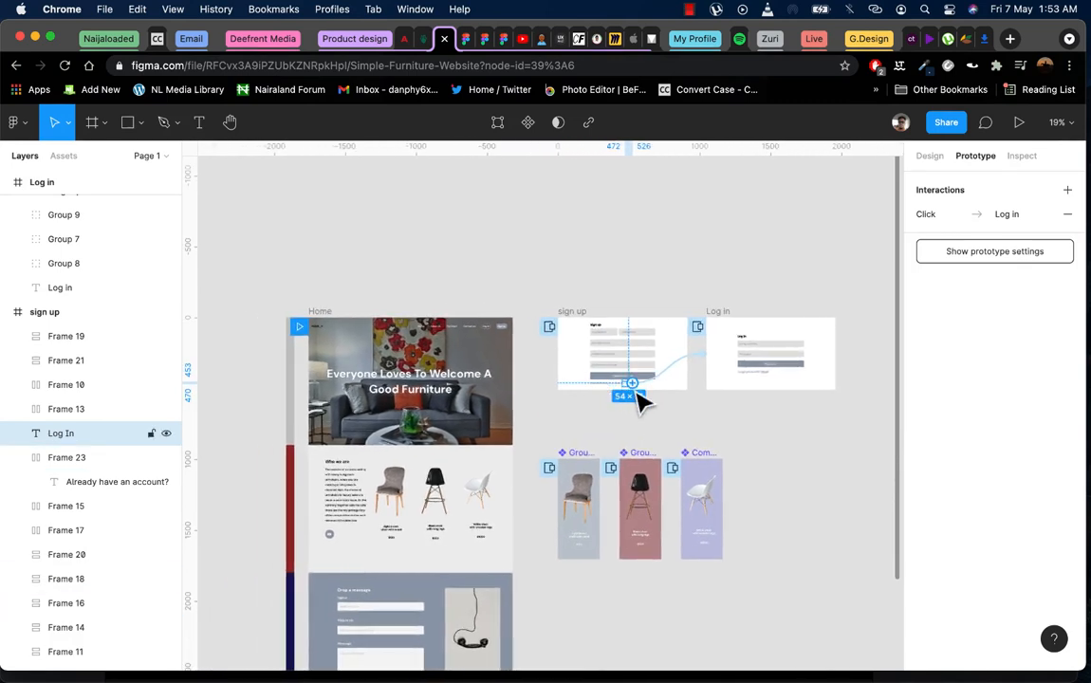
{"action": "left_click", "coordinate": [671, 377]}
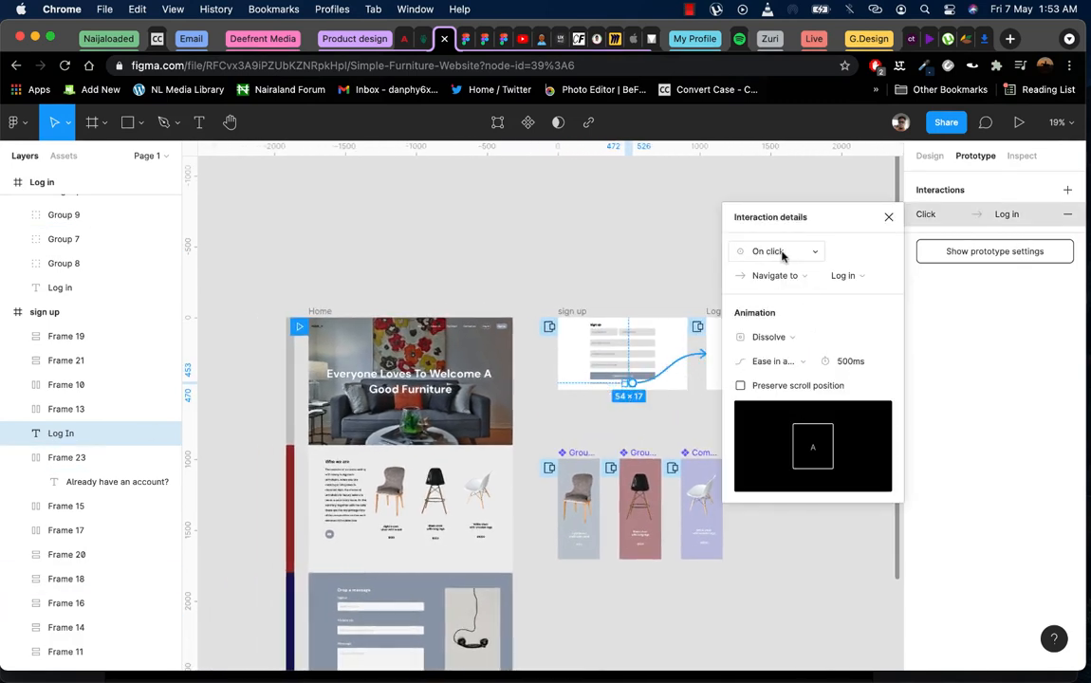
{"action": "left_click", "coordinate": [785, 276]}
{"action": "left_click", "coordinate": [792, 293]}
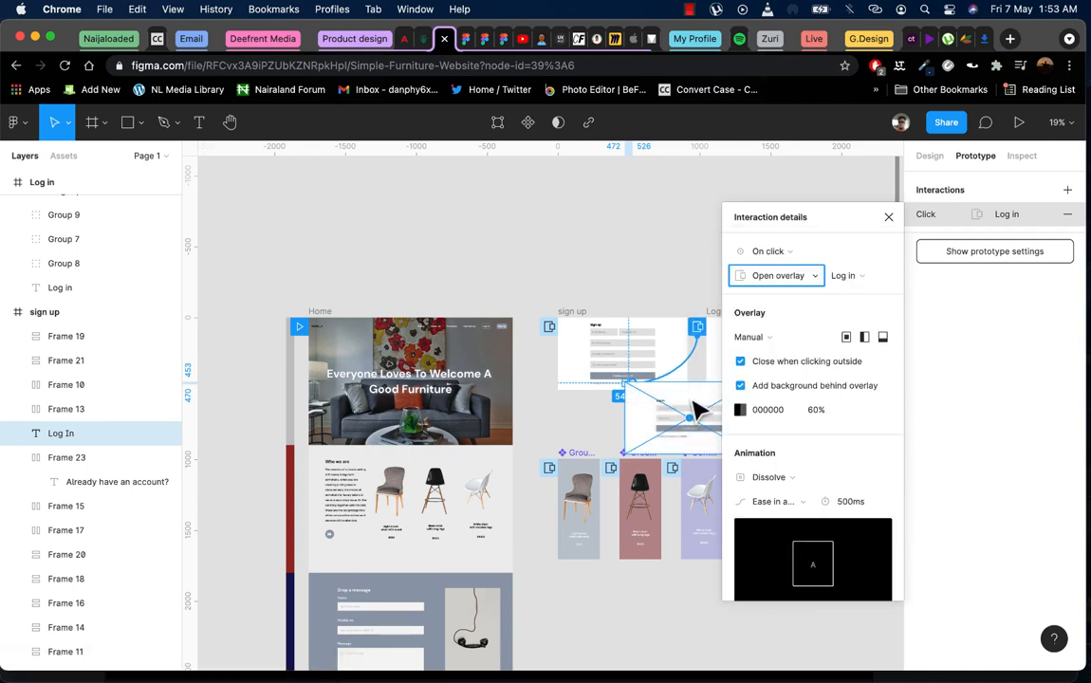
{"action": "left_click_drag", "start_coordinate": [694, 402], "coordinate": [416, 363]}
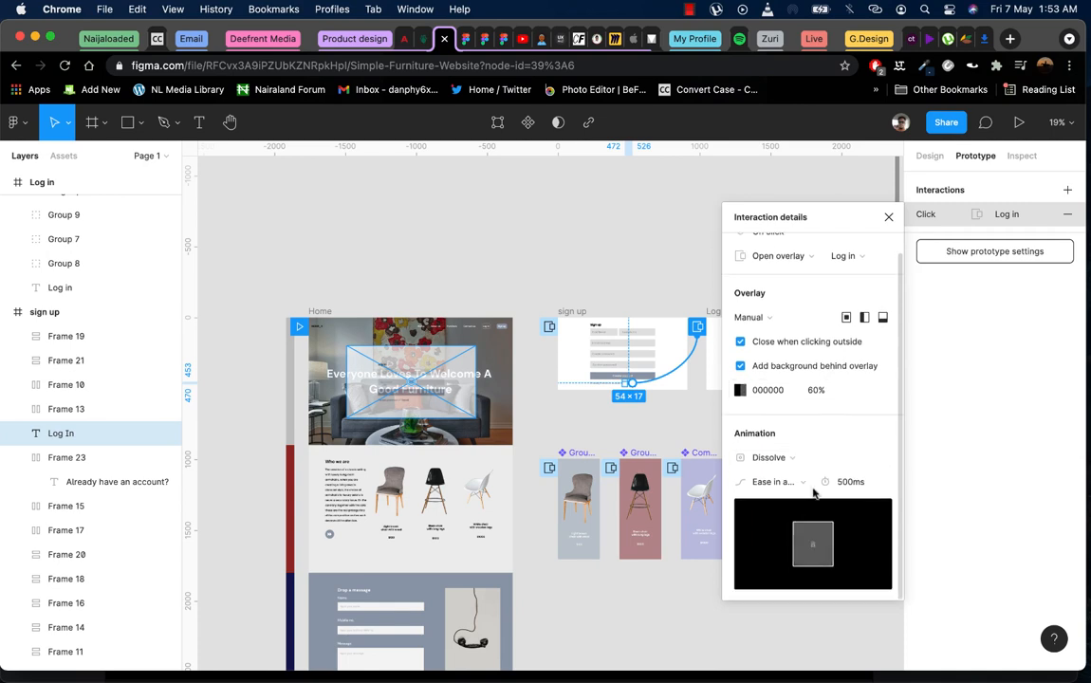
{"action": "left_click", "coordinate": [888, 216]}
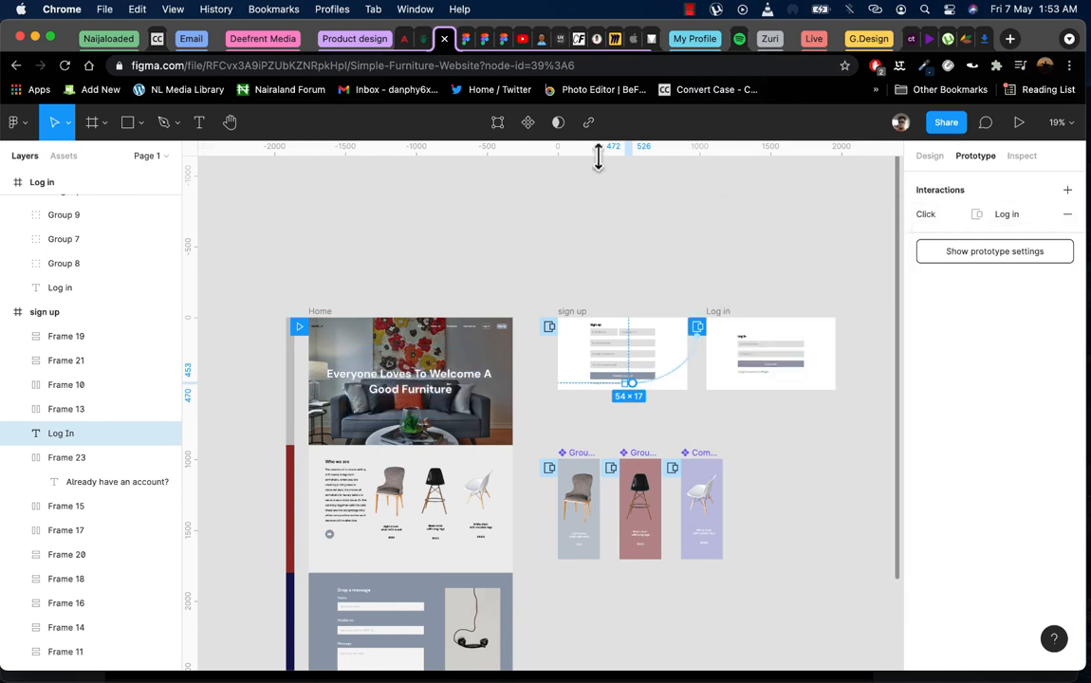
Return to the Home page in the prototype preview, open the Sign up overlay, and test its Log In link
{"action": "left_click", "coordinate": [465, 39]}
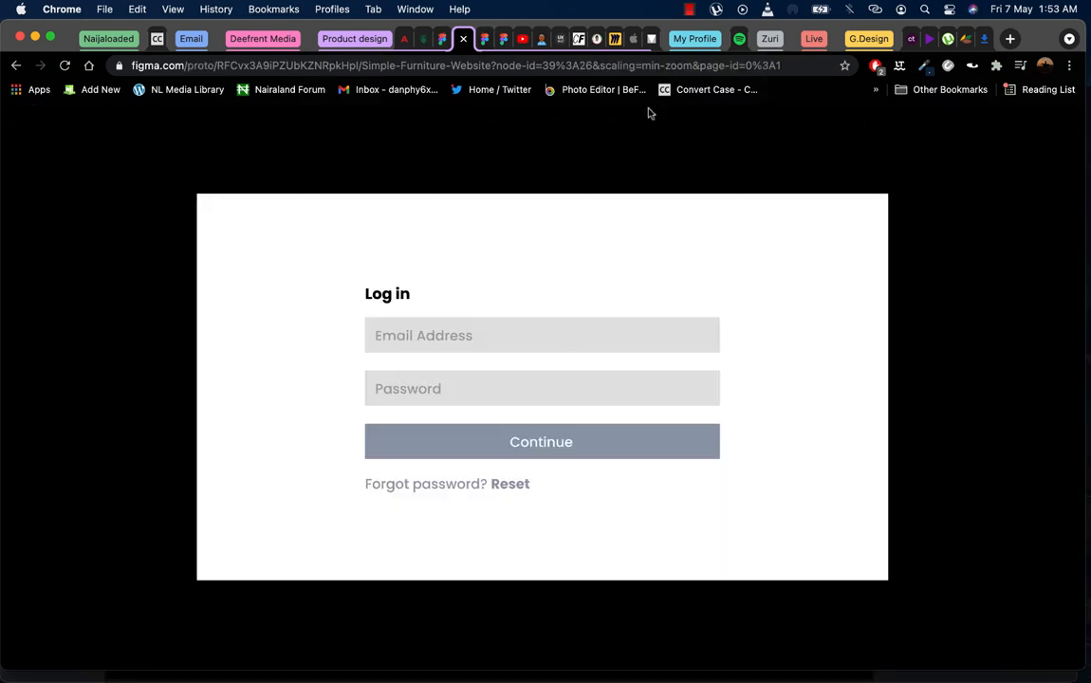
{"action": "left_click", "coordinate": [549, 219]}
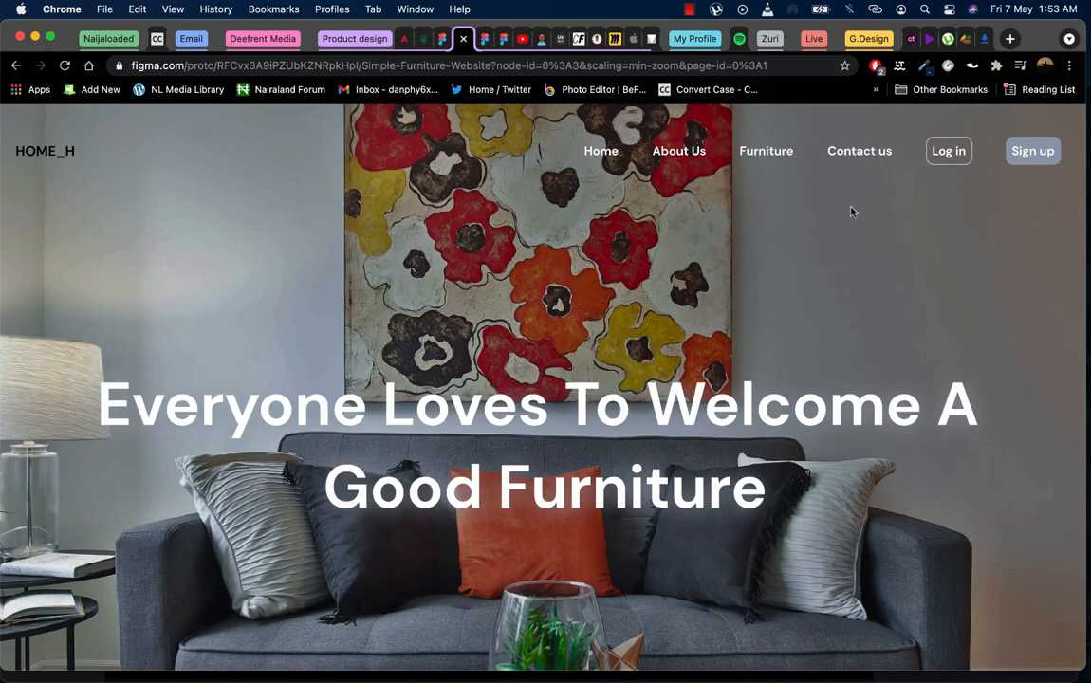
{"action": "left_click", "coordinate": [1018, 150]}
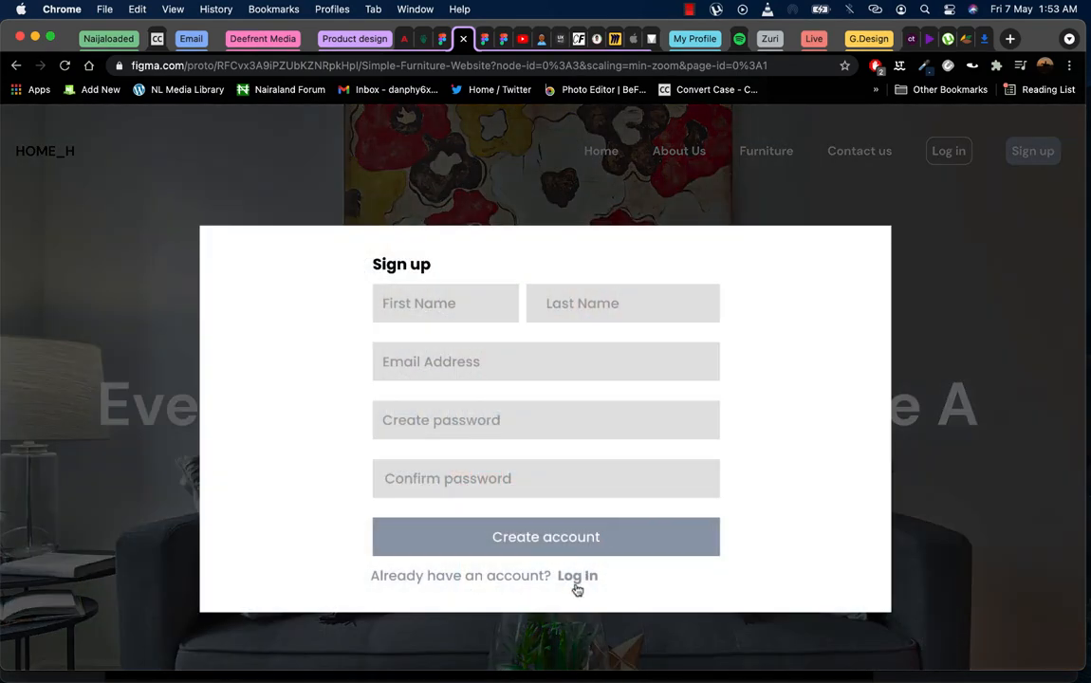
{"action": "left_click", "coordinate": [576, 576]}
{"action": "left_click", "coordinate": [575, 578]}
Remove the prototype connection between the sign up frame's Log In text and the Log in frame in the design file
{"action": "left_click", "coordinate": [443, 41]}
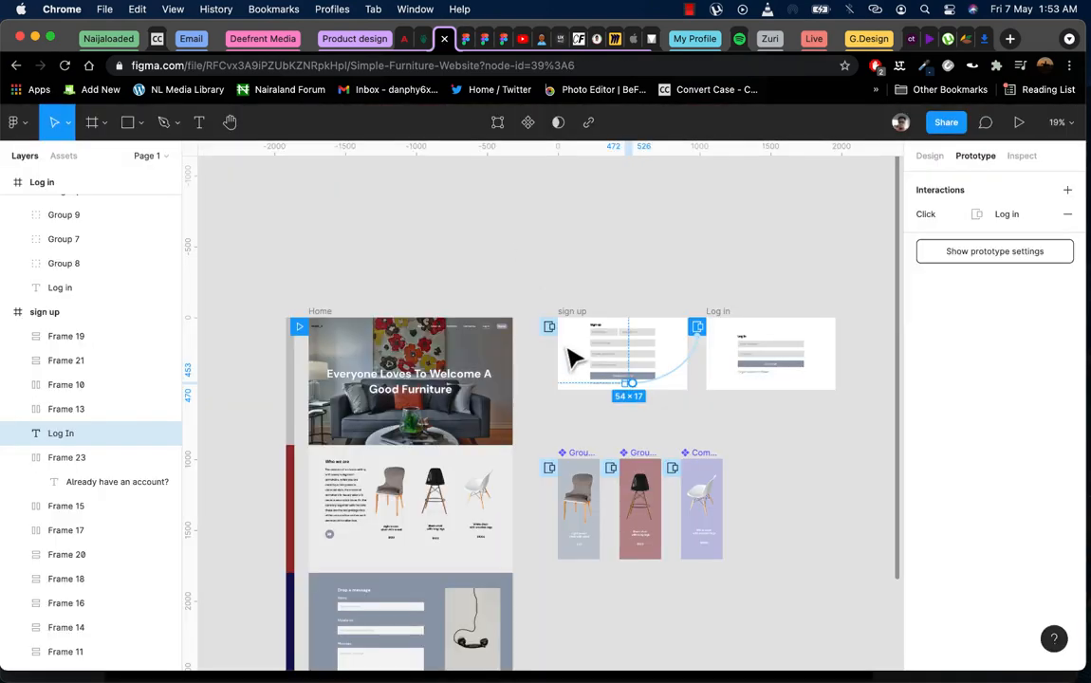
{"action": "scroll", "coordinate": [619, 380], "scroll_direction": "up", "scroll_amount": 5}
{"action": "scroll", "coordinate": [679, 418], "scroll_direction": "up", "scroll_amount": 3}
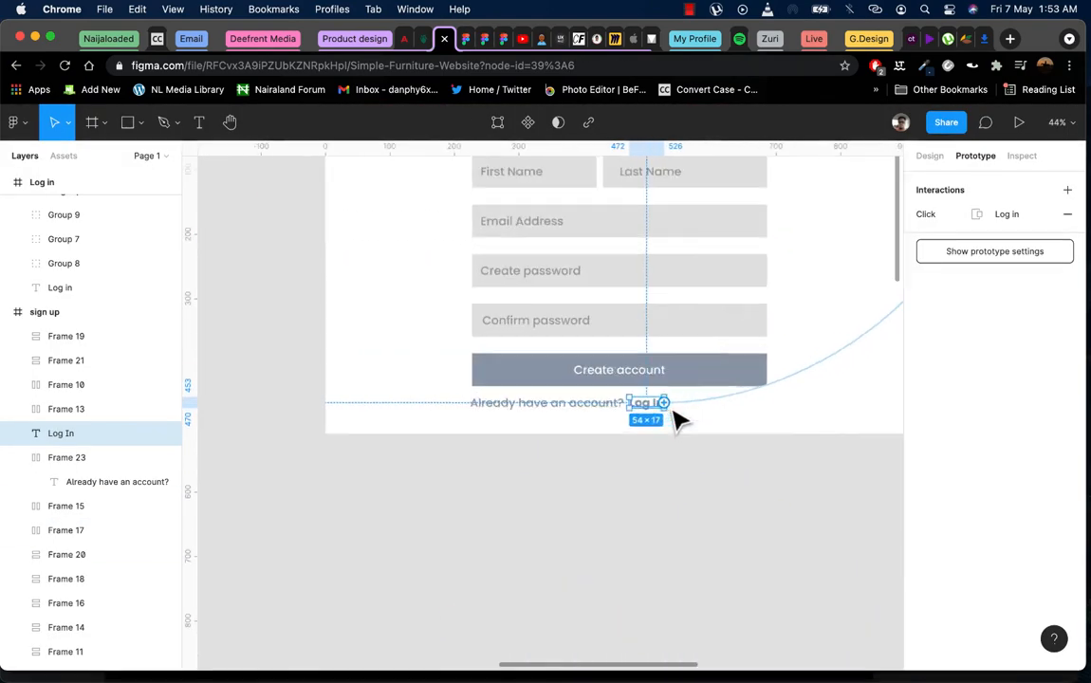
{"action": "scroll", "coordinate": [679, 419], "scroll_direction": "up", "scroll_amount": 1}
{"action": "scroll", "coordinate": [675, 422], "scroll_direction": "down", "scroll_amount": 4}
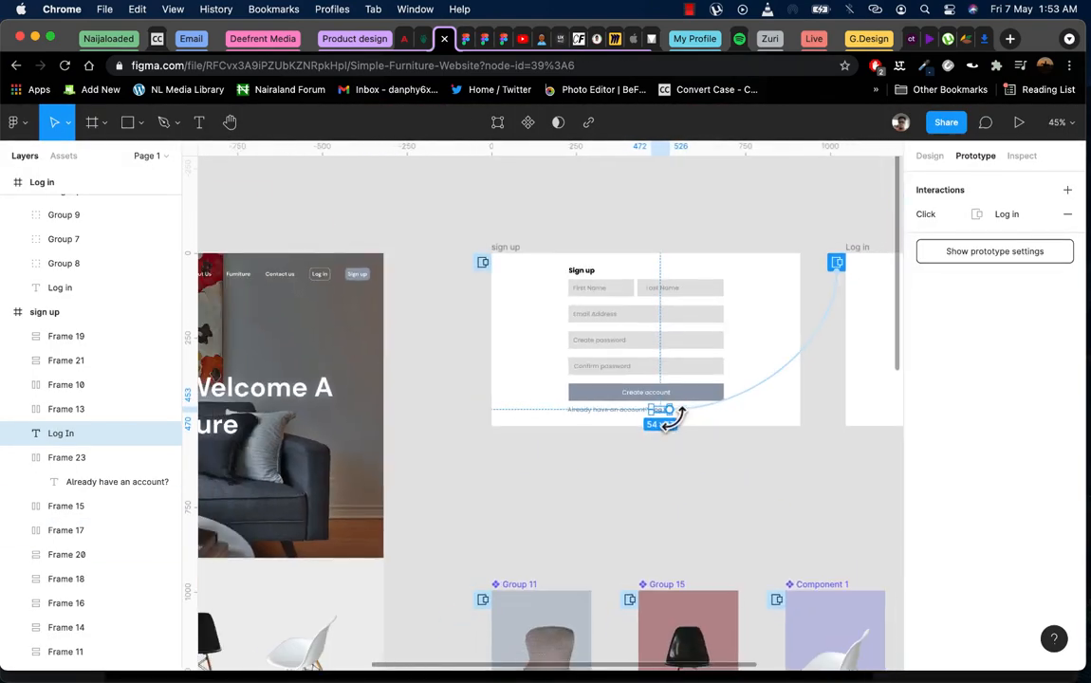
{"action": "scroll", "coordinate": [669, 418], "scroll_direction": "down", "scroll_amount": 2}
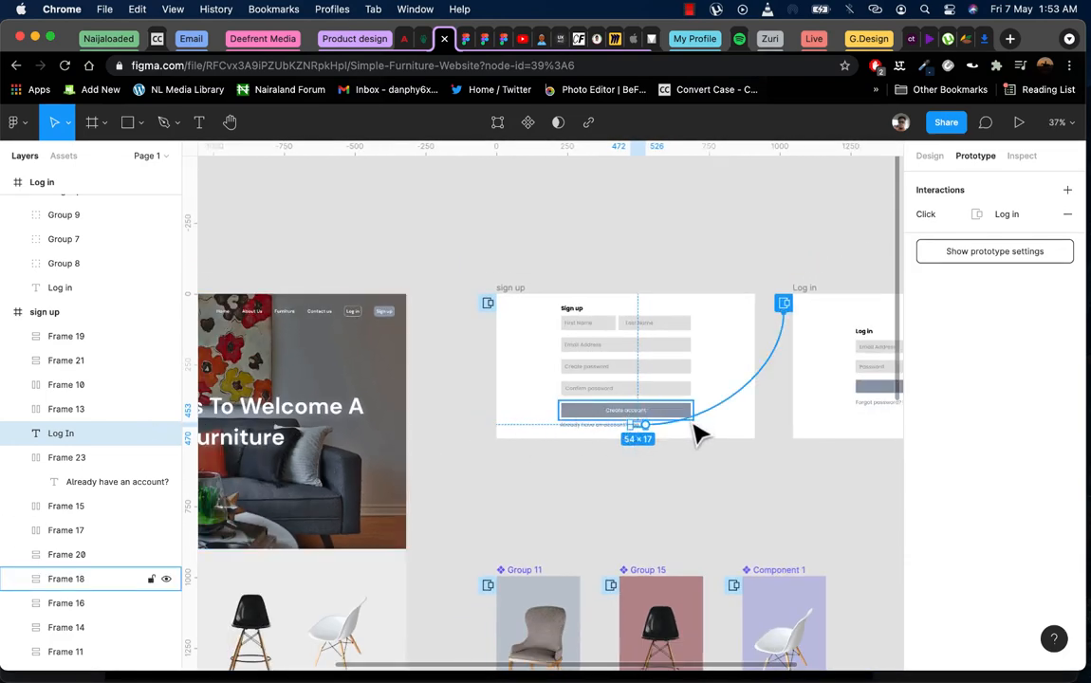
{"action": "scroll", "coordinate": [671, 446], "scroll_direction": "up", "scroll_amount": 3}
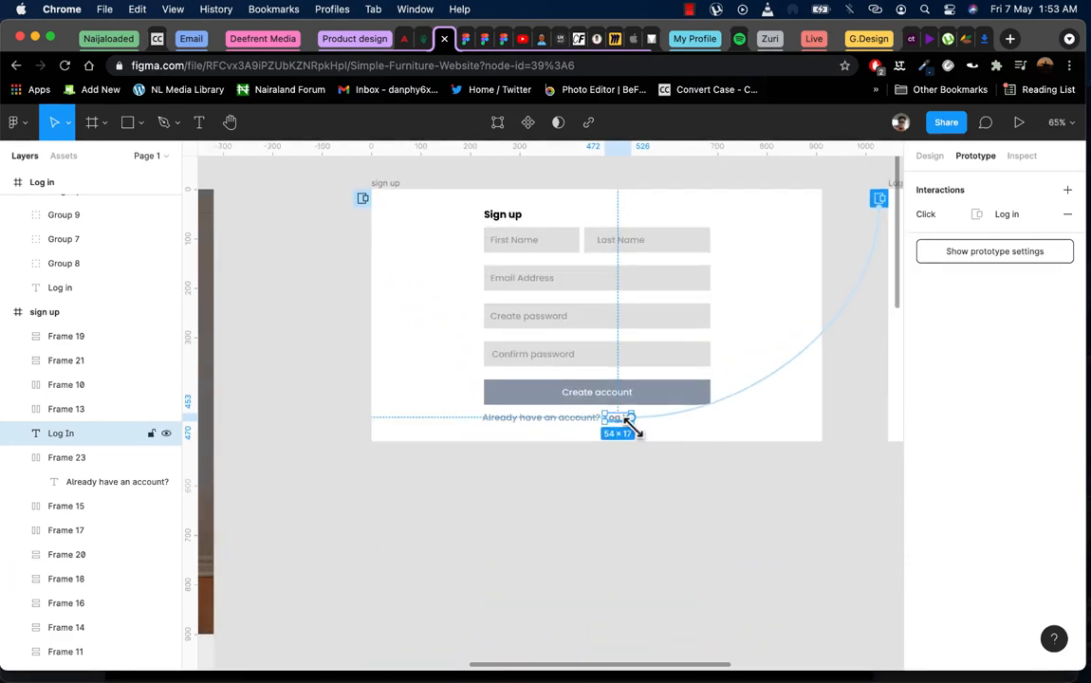
{"action": "scroll", "coordinate": [631, 427], "scroll_direction": "down", "scroll_amount": 3}
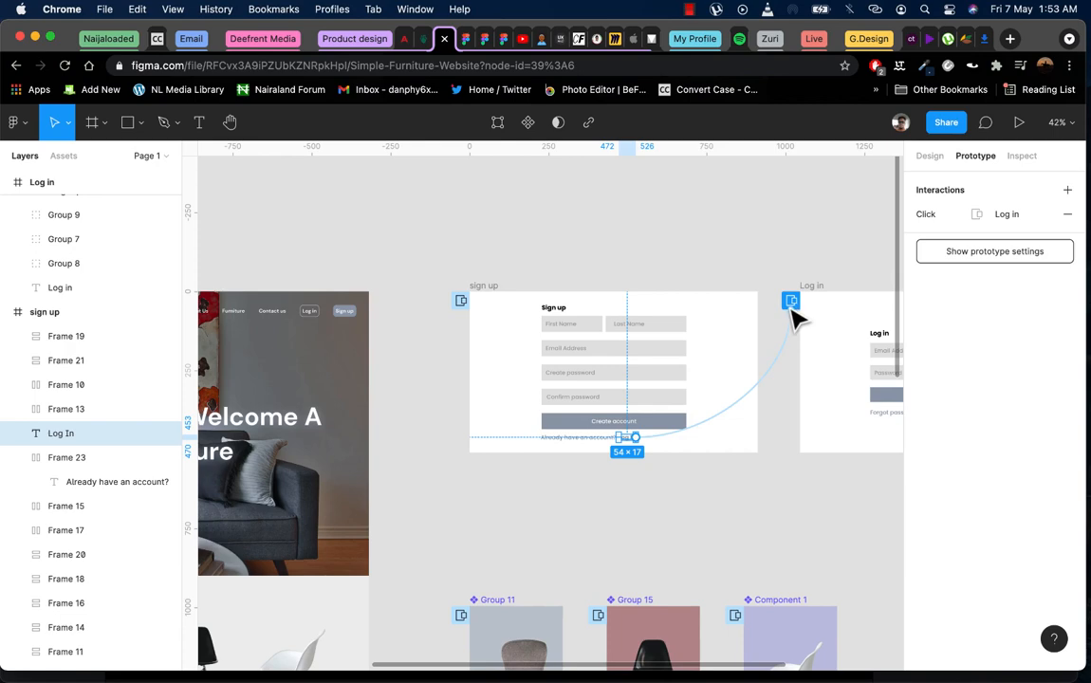
{"action": "left_click_drag", "start_coordinate": [795, 317], "coordinate": [795, 318]}
{"action": "scroll", "coordinate": [650, 502], "scroll_direction": "down", "scroll_amount": 3}
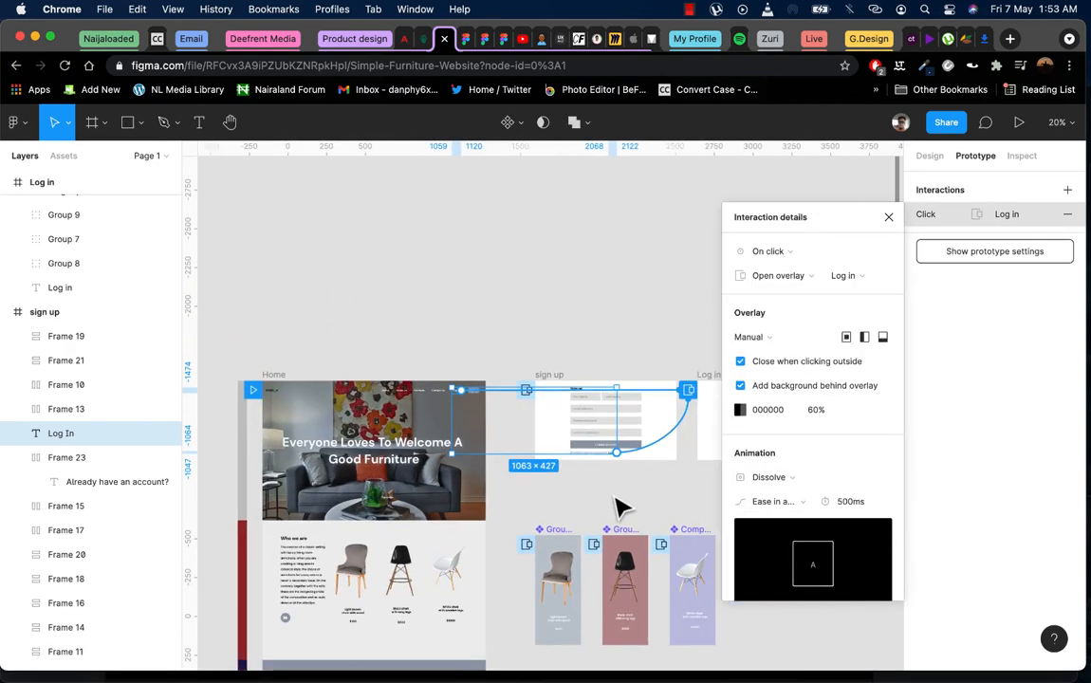
{"action": "scroll", "coordinate": [619, 508], "scroll_direction": "right", "scroll_amount": 3}
{"action": "left_click", "coordinate": [507, 434]}
{"action": "left_click_drag", "start_coordinate": [512, 385], "coordinate": [519, 509]}
{"action": "left_click", "coordinate": [531, 499]}
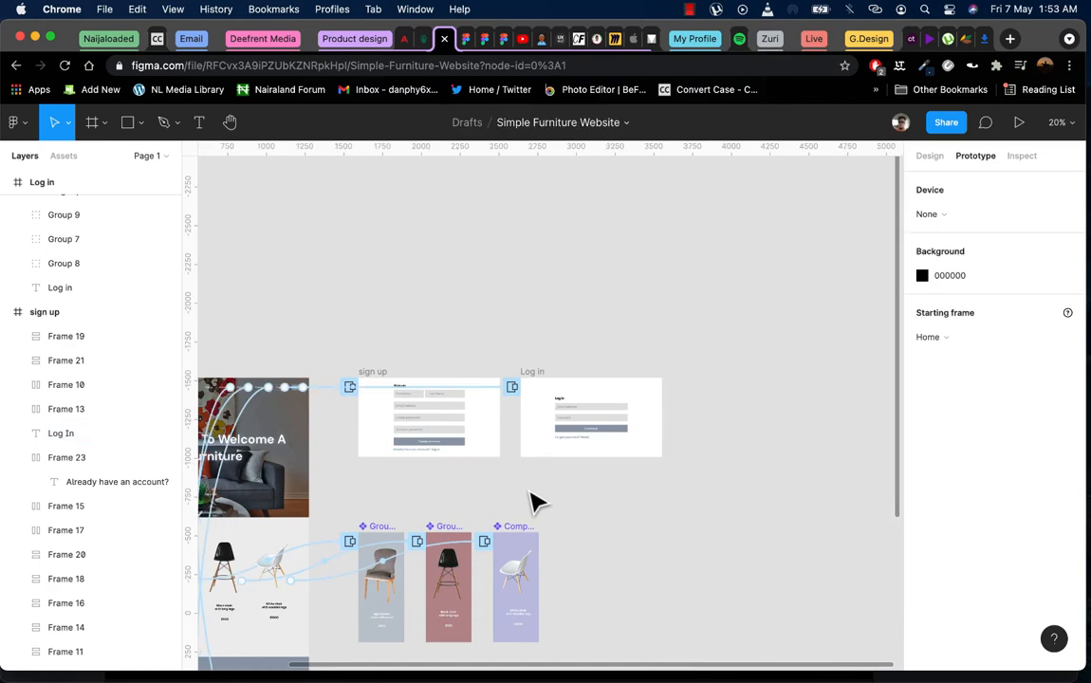
Retest opening and dismissing the Sign up and Log in overlays from the Home page in the prototype preview
{"action": "left_click", "coordinate": [464, 39]}
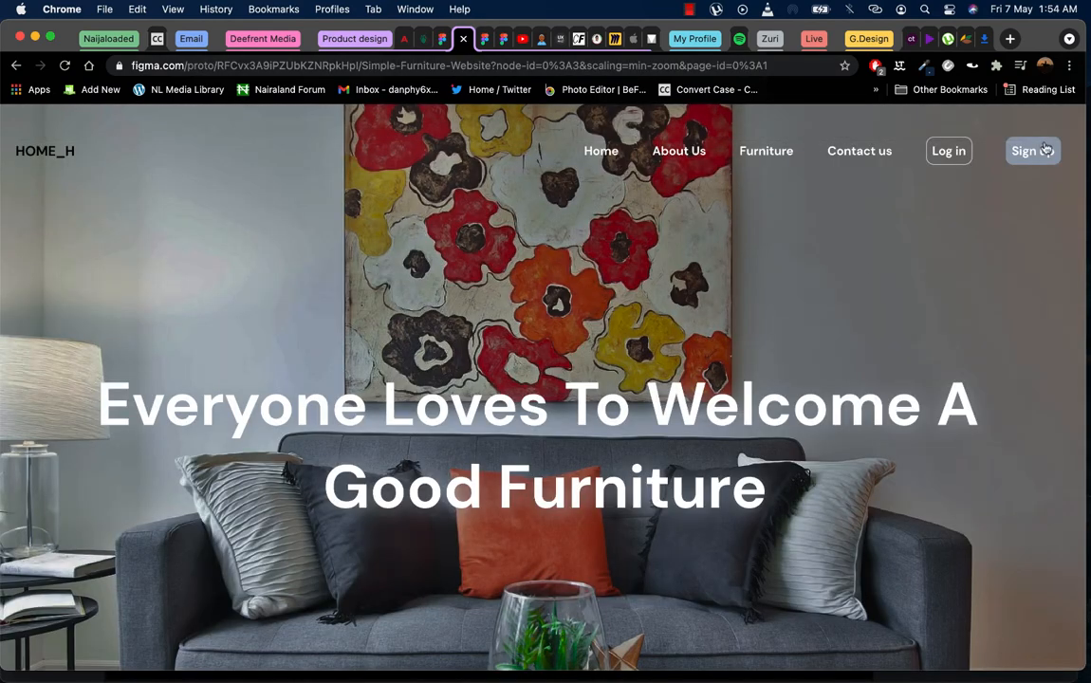
{"action": "left_click", "coordinate": [1043, 150]}
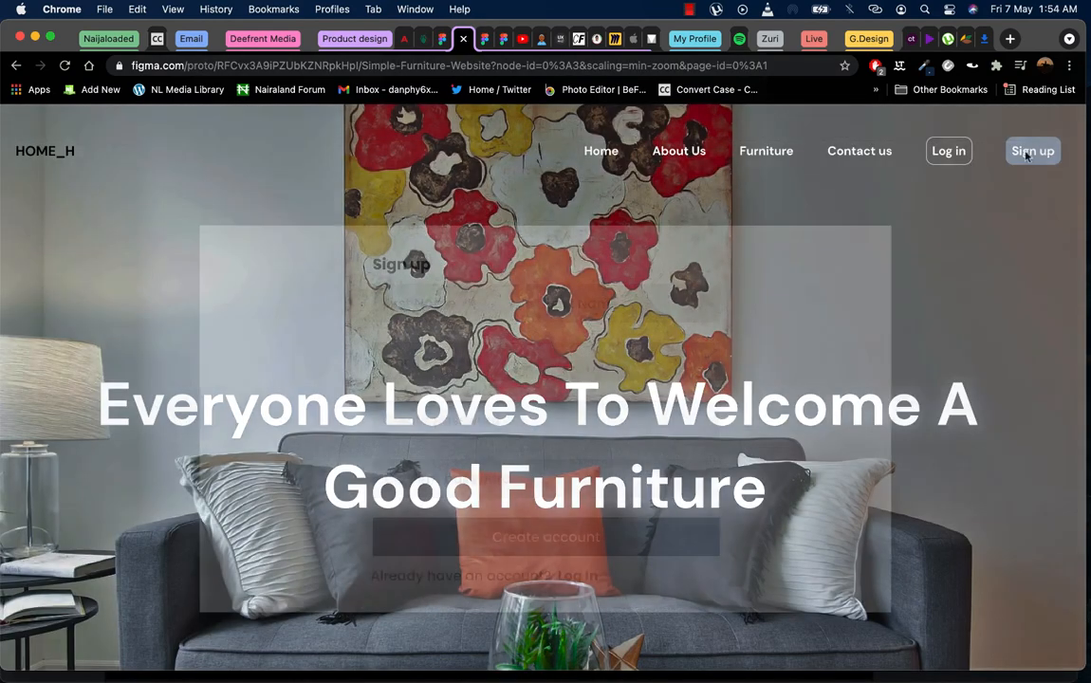
{"action": "left_click", "coordinate": [925, 184]}
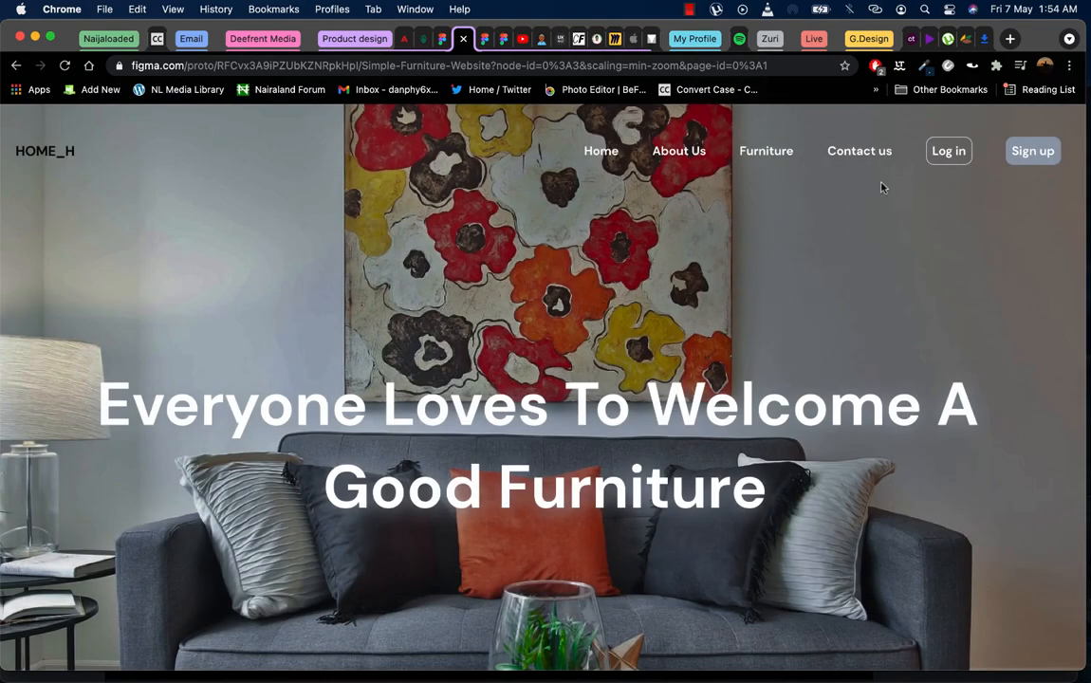
{"action": "left_click", "coordinate": [941, 159]}
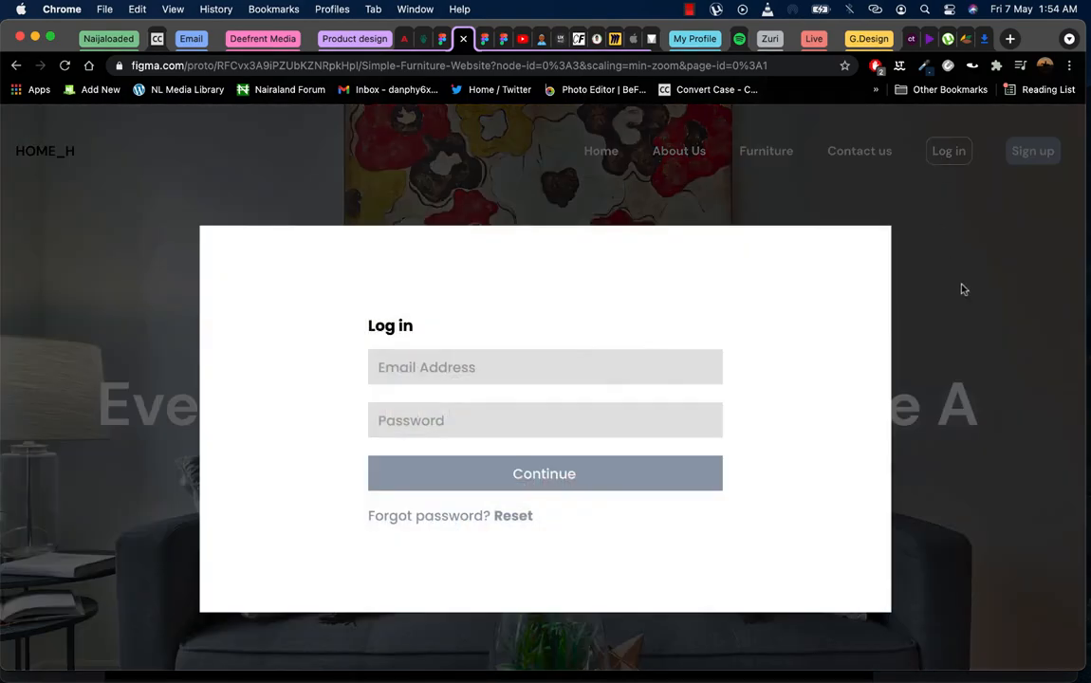
{"action": "left_click", "coordinate": [964, 290]}
Switch back to the design file and review the prototype connections across all frames
{"action": "left_click", "coordinate": [443, 40]}
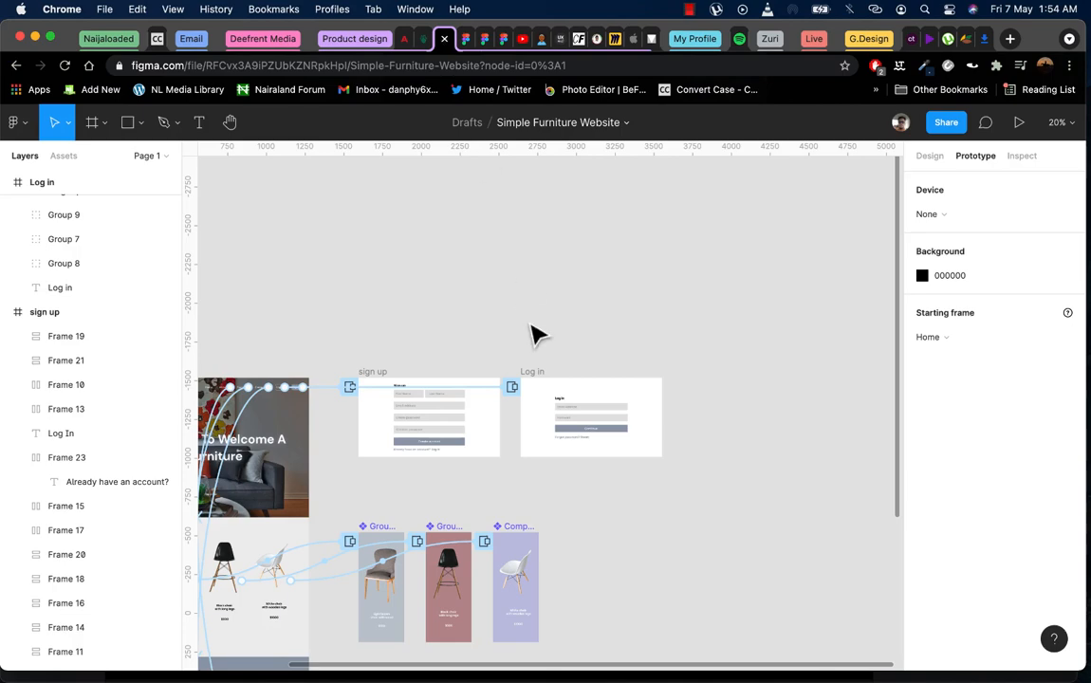
{"action": "scroll", "coordinate": [643, 396], "scroll_direction": "left", "scroll_amount": 5}
{"action": "scroll", "coordinate": [643, 396], "scroll_direction": "down", "scroll_amount": 3}
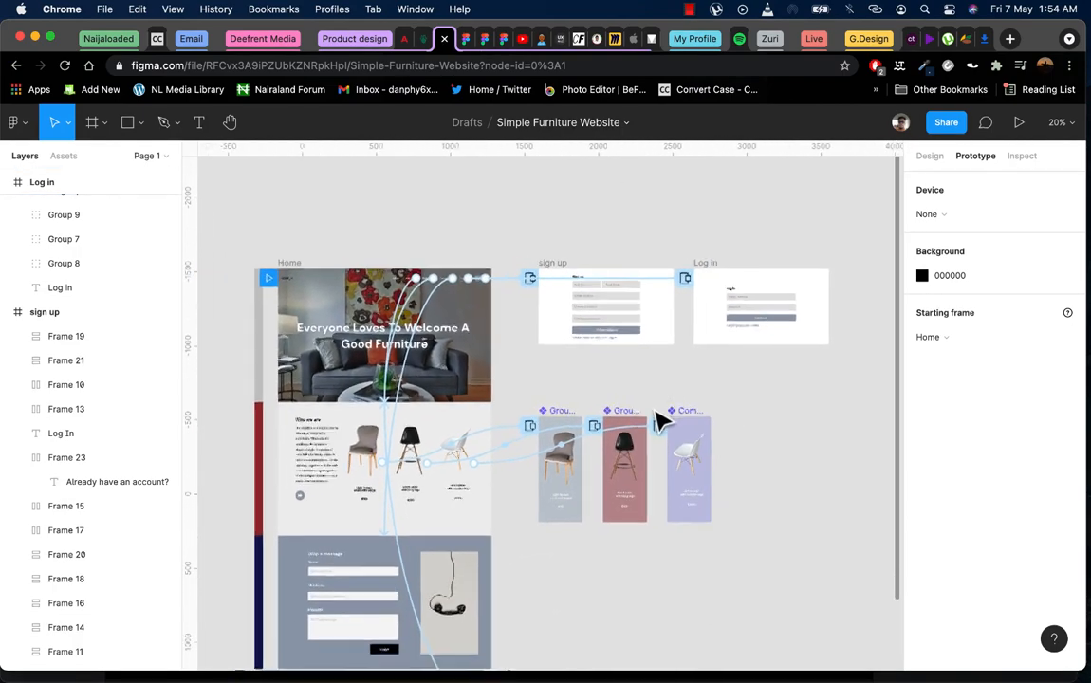
{"action": "scroll", "coordinate": [663, 421], "scroll_direction": "down", "scroll_amount": 5}
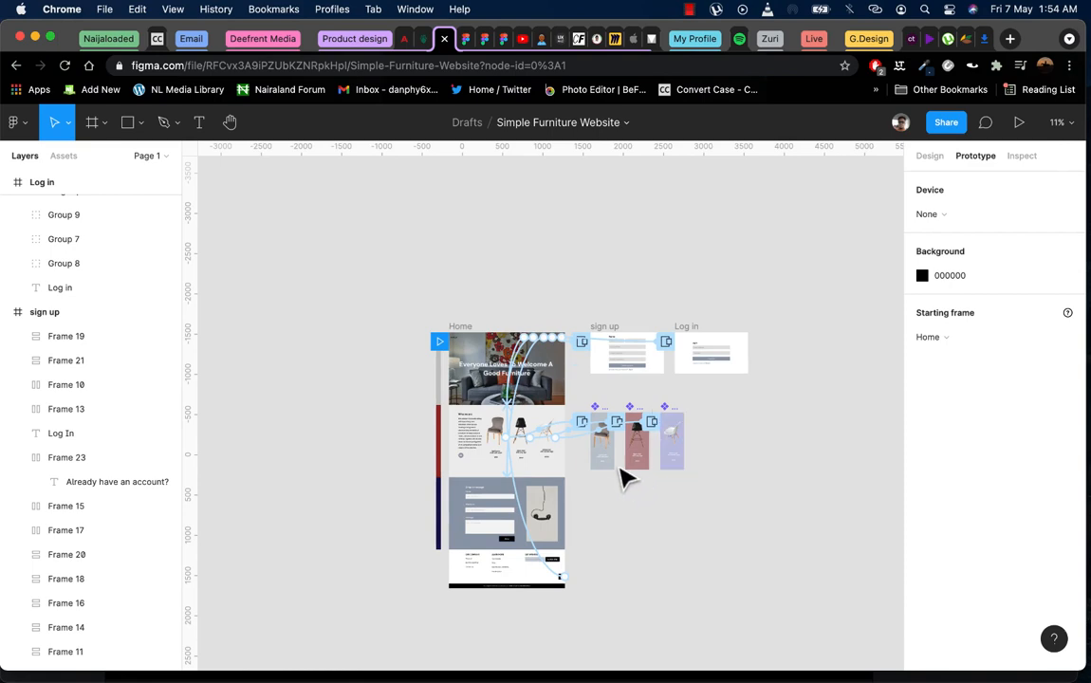
{"action": "scroll", "coordinate": [622, 475], "scroll_direction": "up", "scroll_amount": 3}
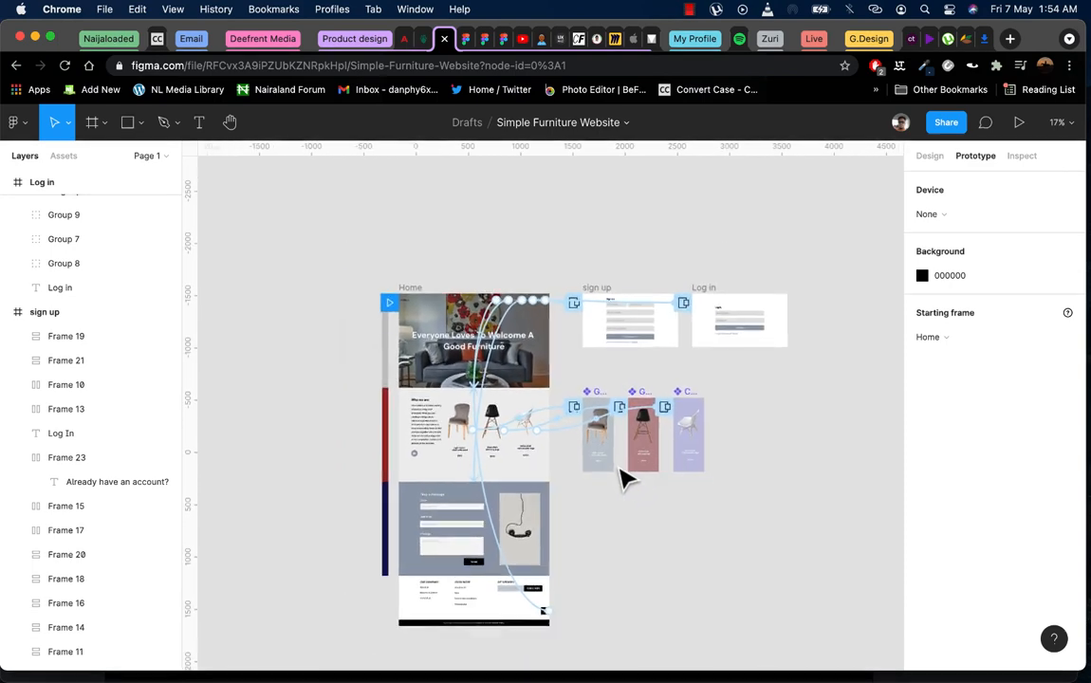
{"action": "scroll", "coordinate": [621, 475], "scroll_direction": "down", "scroll_amount": 2}
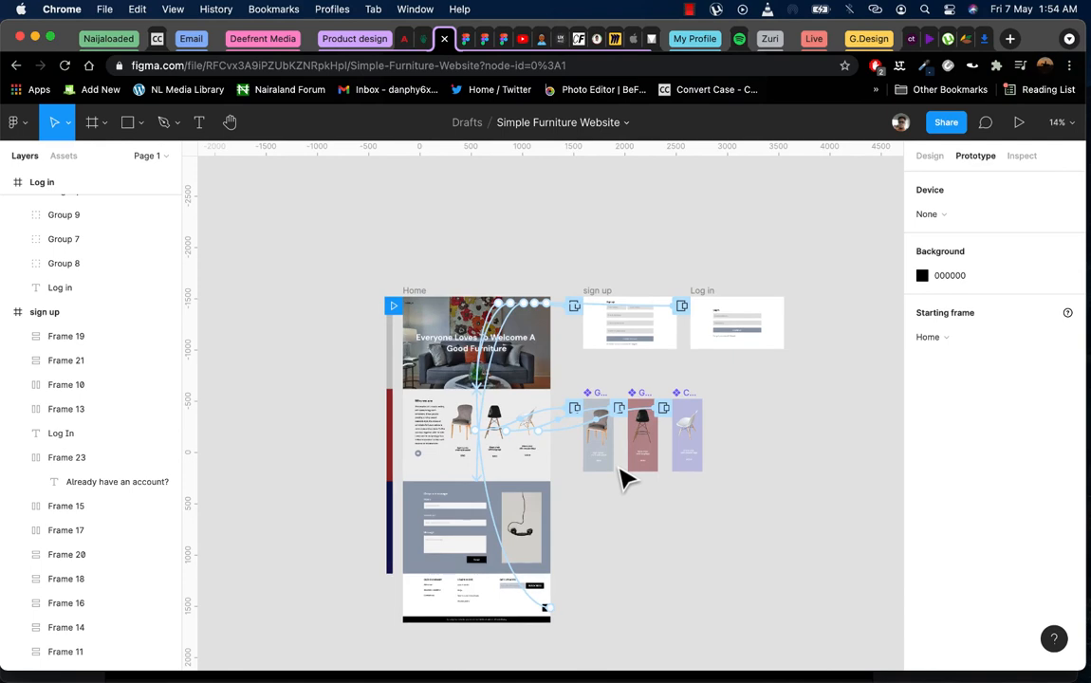